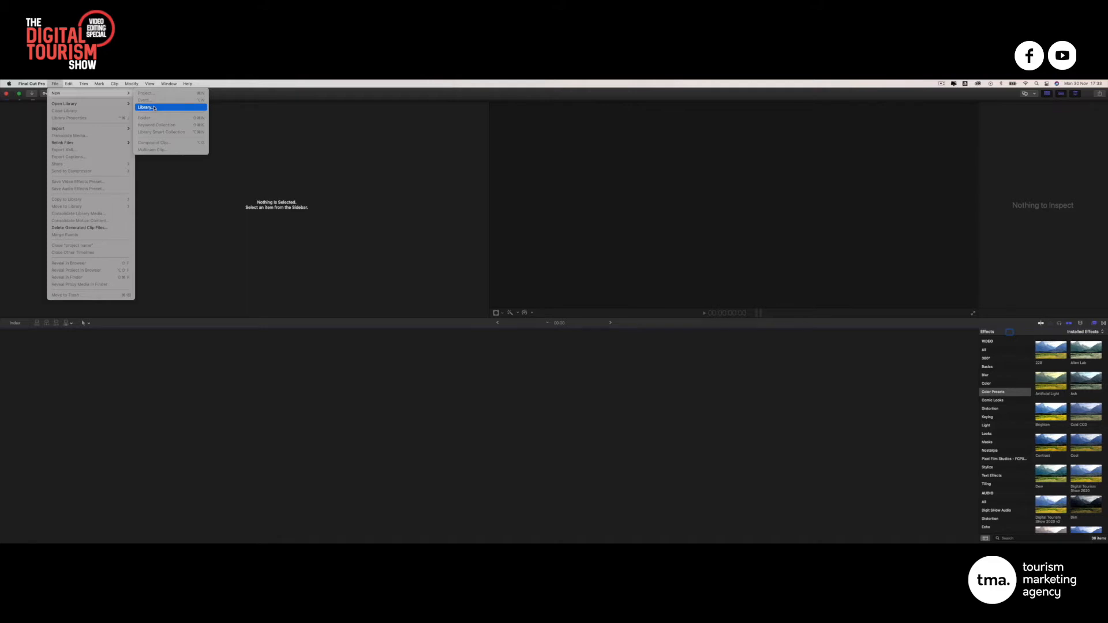
# Create and save a new library named 'Irish Experience Tours FB Ad' in Movies
pyautogui.click(146, 108)
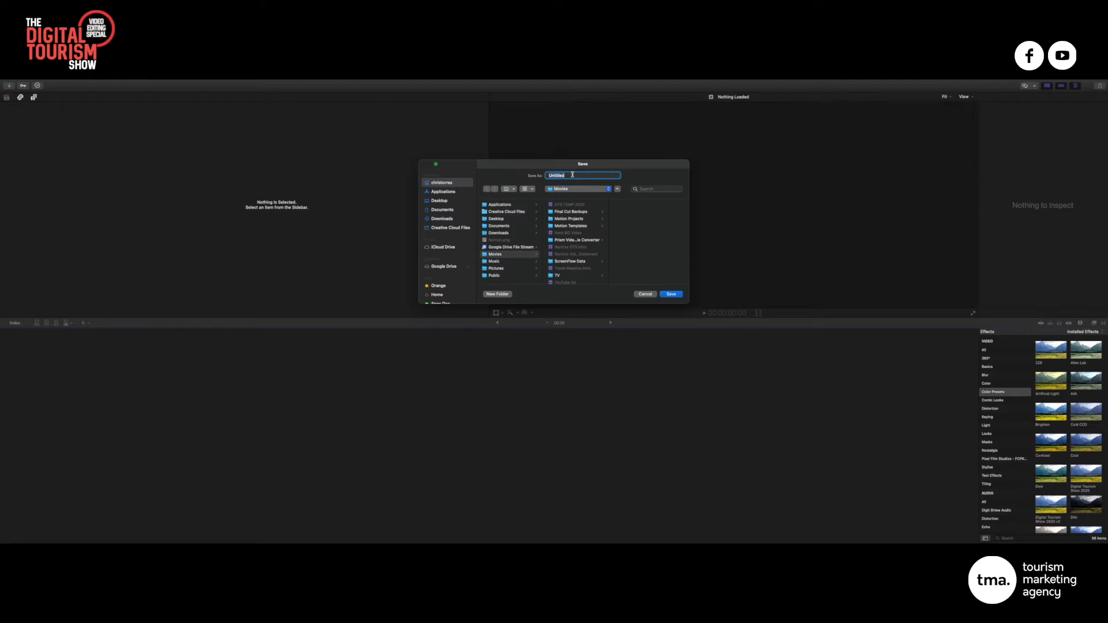
pyautogui.write('Irish Experience Tours FB Ad')
pyautogui.moveTo(613, 175); pyautogui.dragTo(543, 172)
pyautogui.click(671, 294)
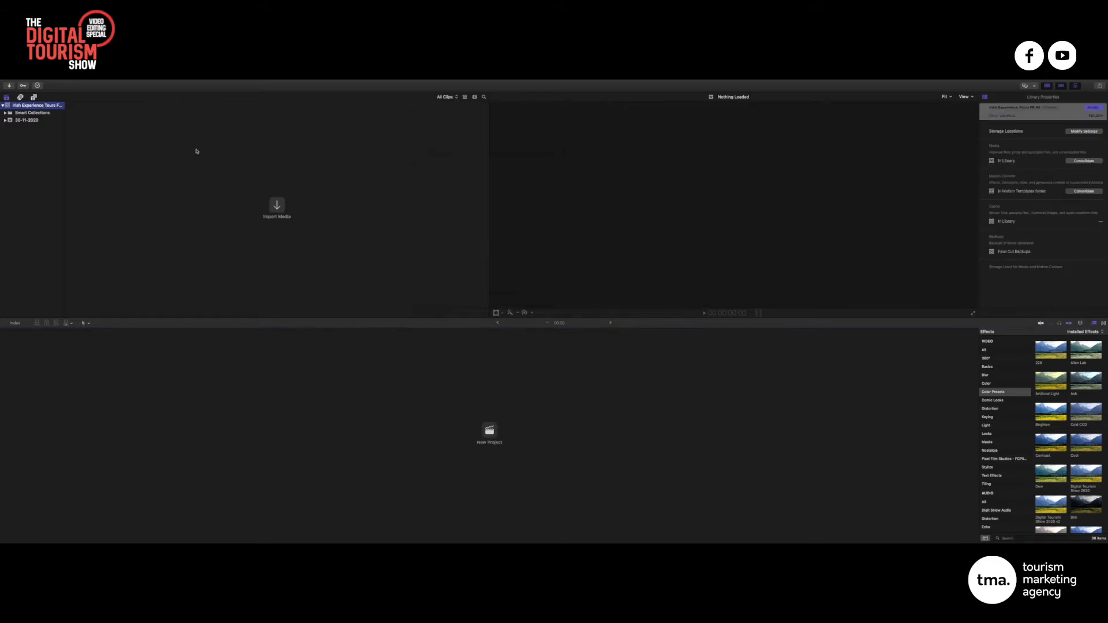
# Start a new project in the 30-11-2020 event, replacing the default name with 'IET FB Ad Landscape'
pyautogui.moveTo(61, 85)
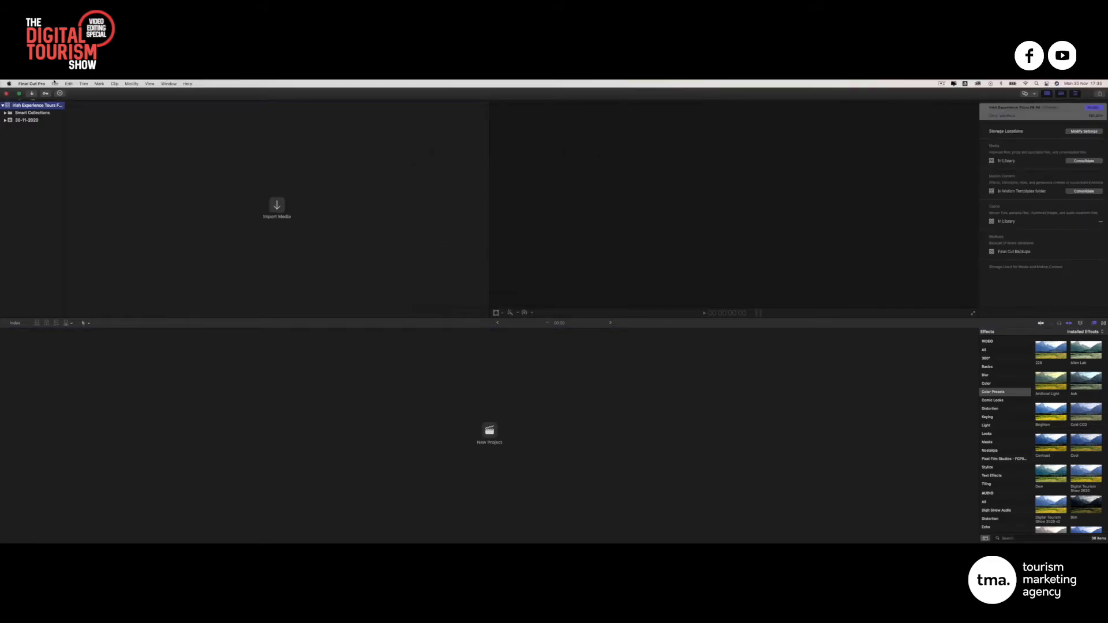
pyautogui.click(56, 84)
pyautogui.moveTo(138, 93)
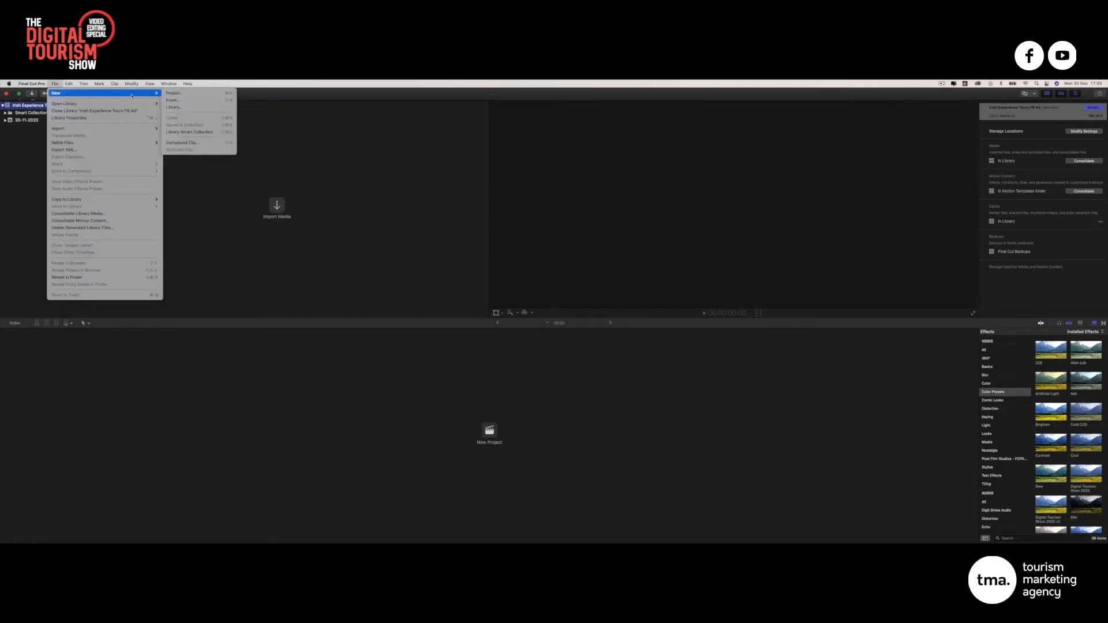
pyautogui.click(203, 94)
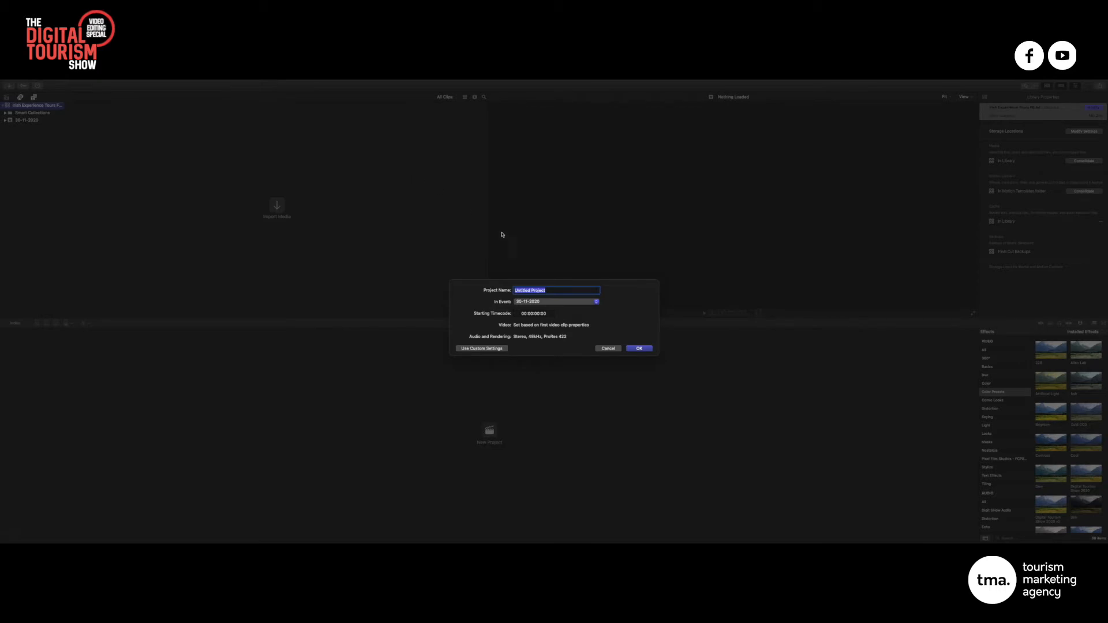
pyautogui.press('BackSpace')
pyautogui.write('IET FB Ad Landscape')
# Create the IET FB Ad Landscape project and change its settings to 1080p HD at 24p
pyautogui.click(640, 349)
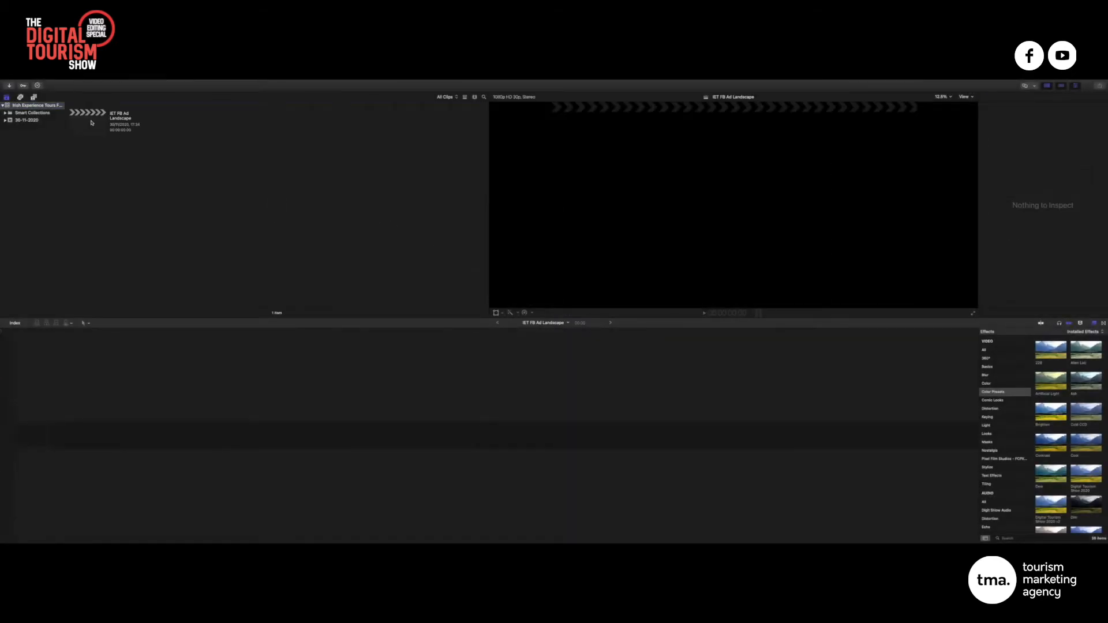
pyautogui.click(120, 114)
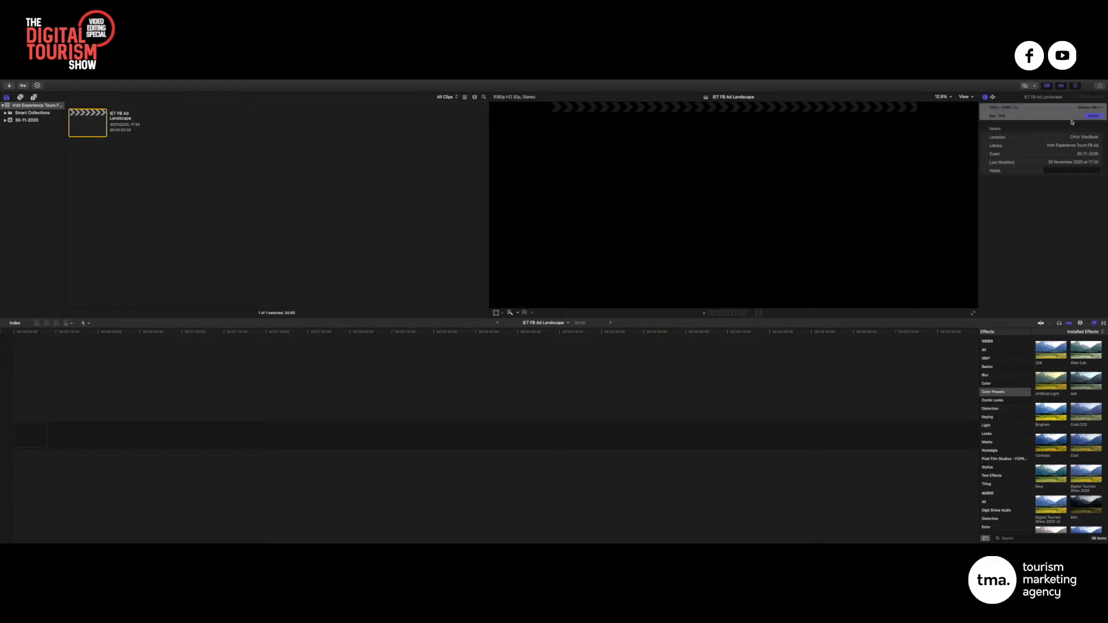
pyautogui.click(1092, 116)
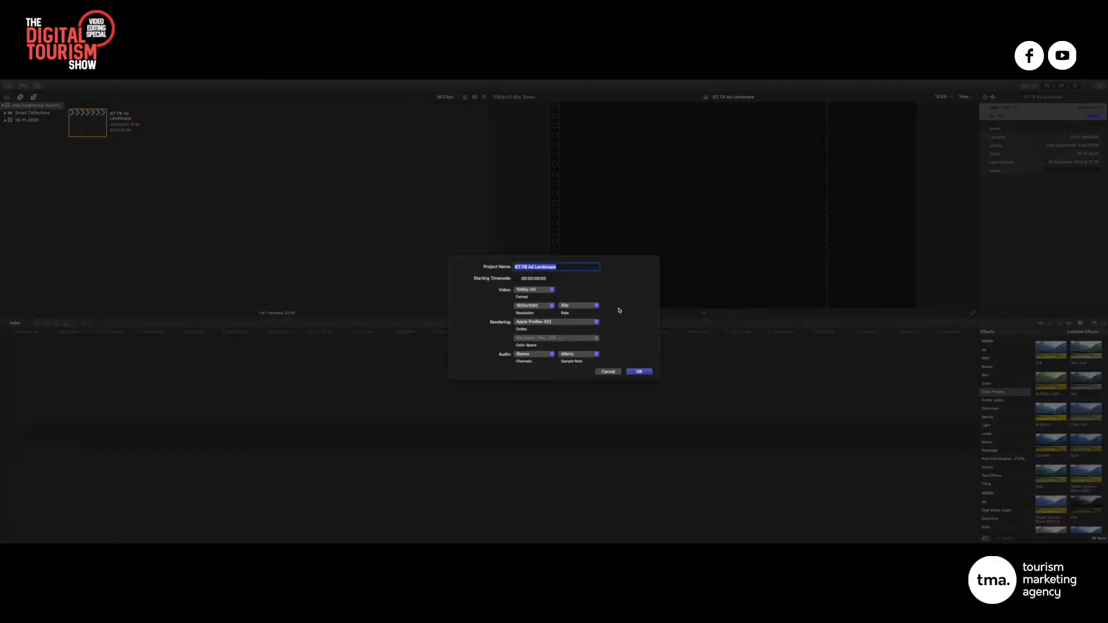
pyautogui.click(543, 292)
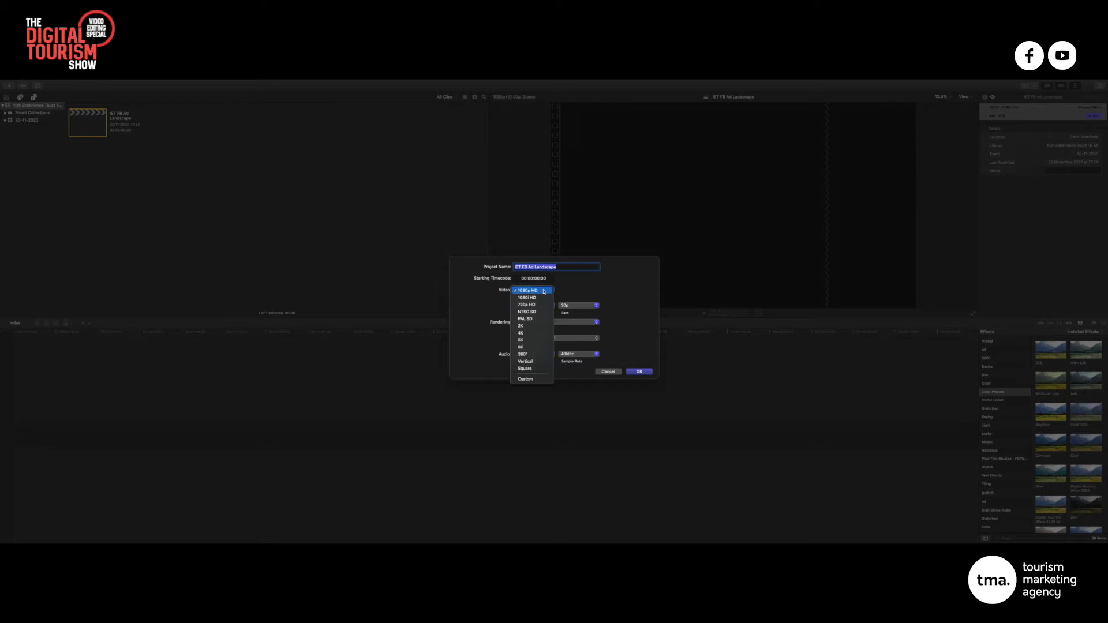
pyautogui.click(595, 288)
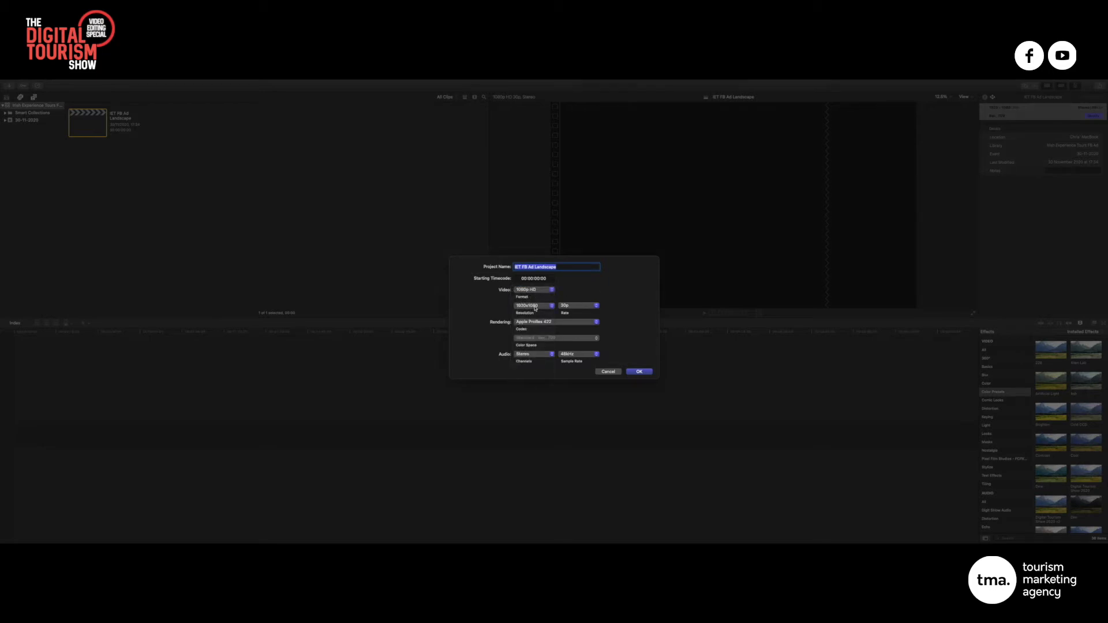
pyautogui.click(584, 306)
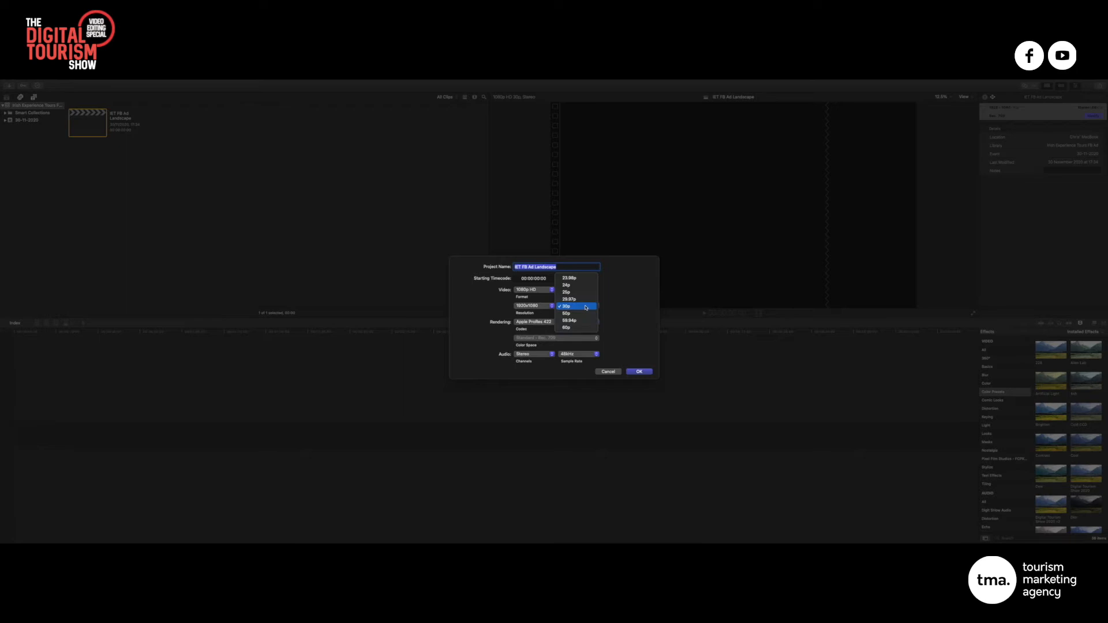
pyautogui.click(611, 307)
pyautogui.click(584, 307)
pyautogui.click(577, 285)
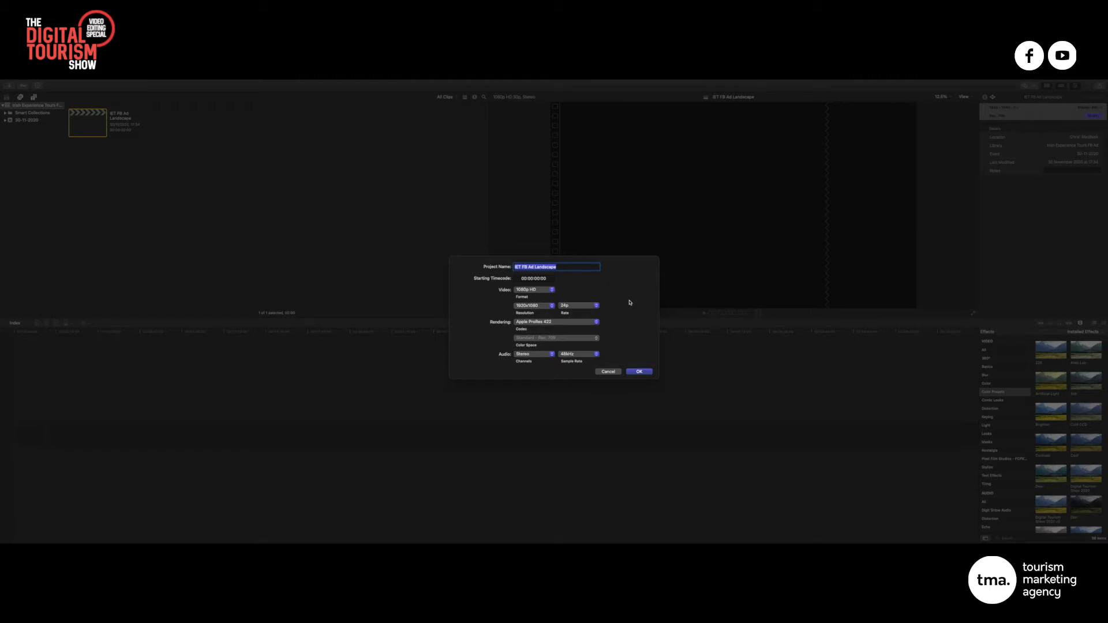
pyautogui.click(640, 371)
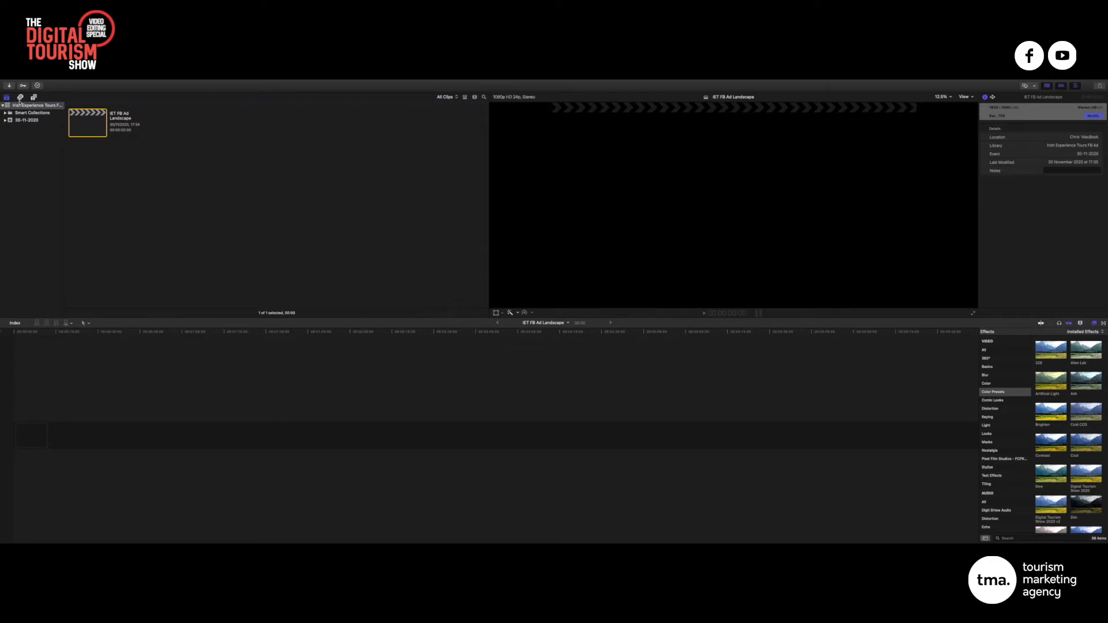
# In Media Import, select the first through last video clips in the Desktop Videos folder
pyautogui.click(9, 86)
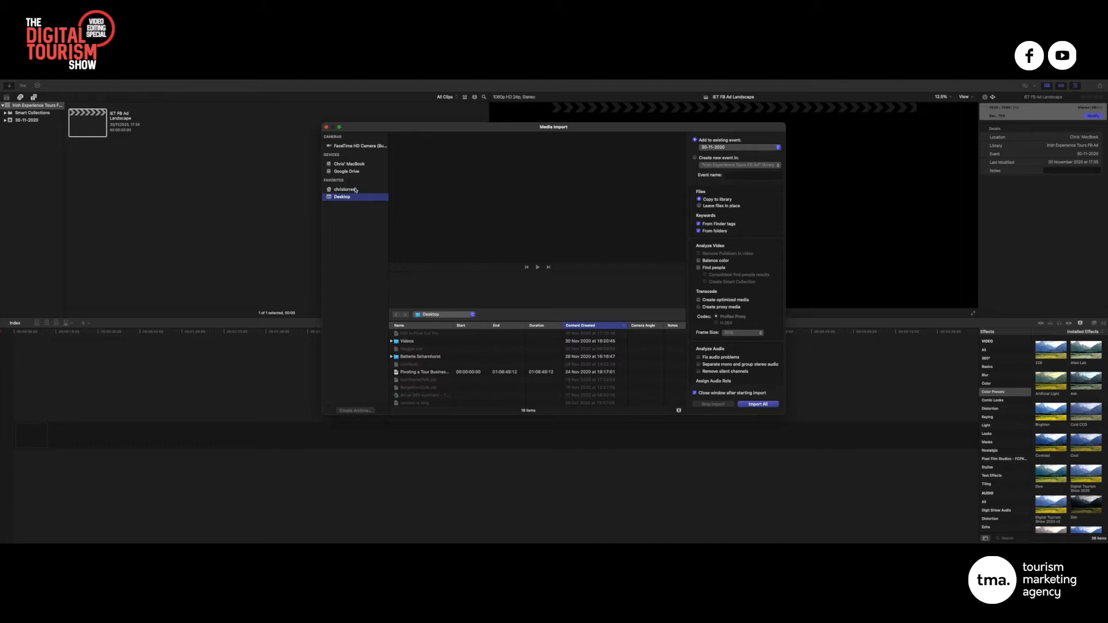
pyautogui.doubleClick(409, 341)
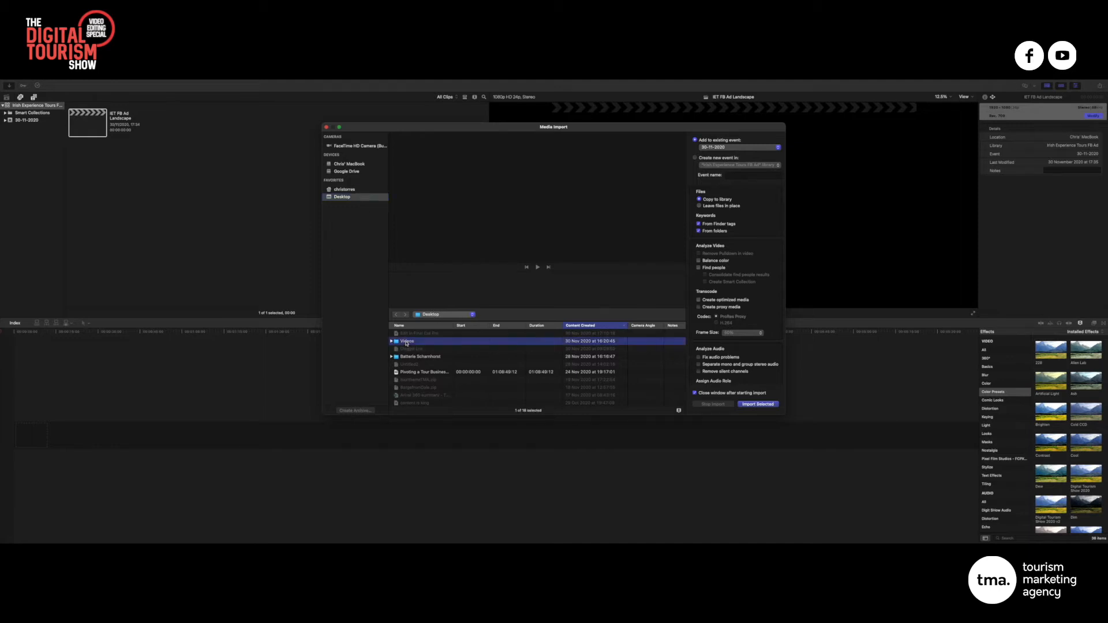
pyautogui.click(426, 335)
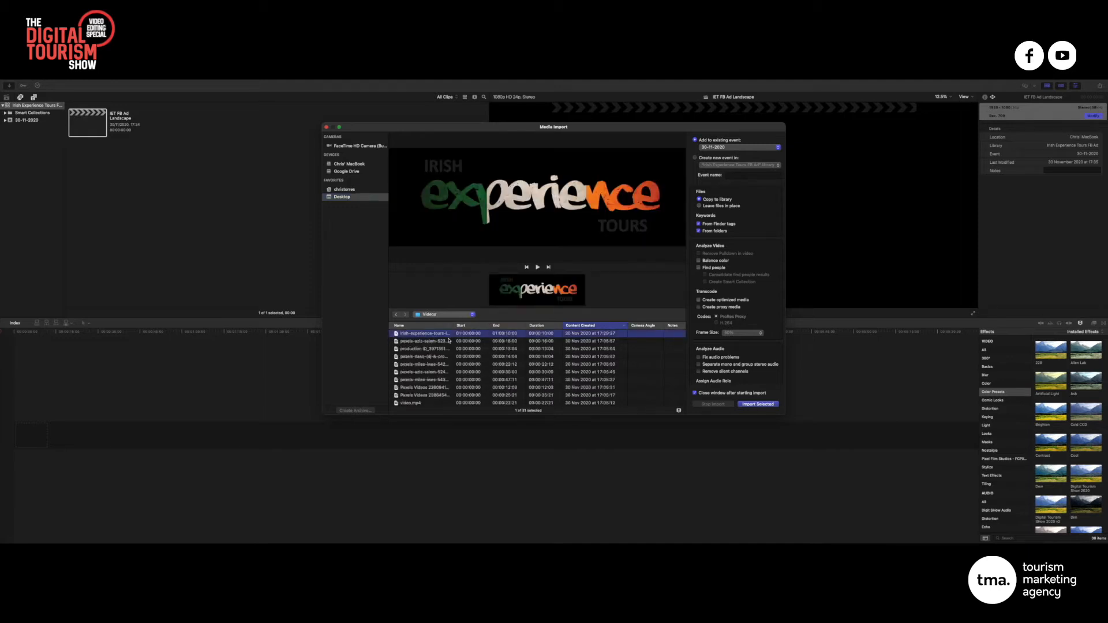
pyautogui.scroll(-10, 444, 346)
pyautogui.keyDown('shift'); pyautogui.click(407, 394); pyautogui.keyUp('shift')
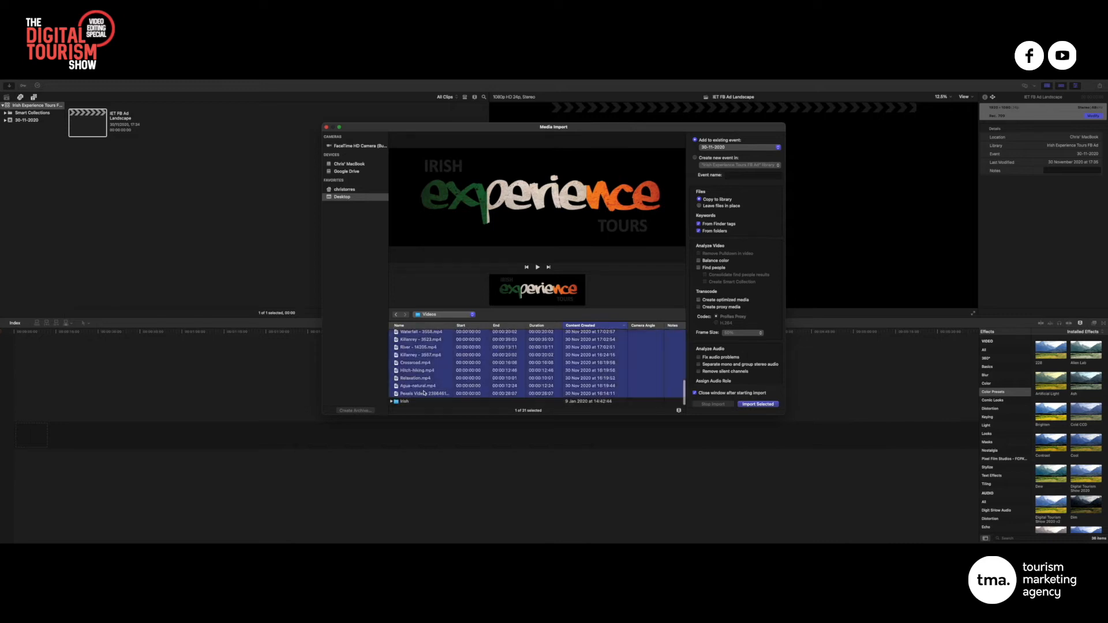
# Add the Irish (Short Version 1) and Irish (Full Version).wav tracks to the selection
pyautogui.click(391, 401)
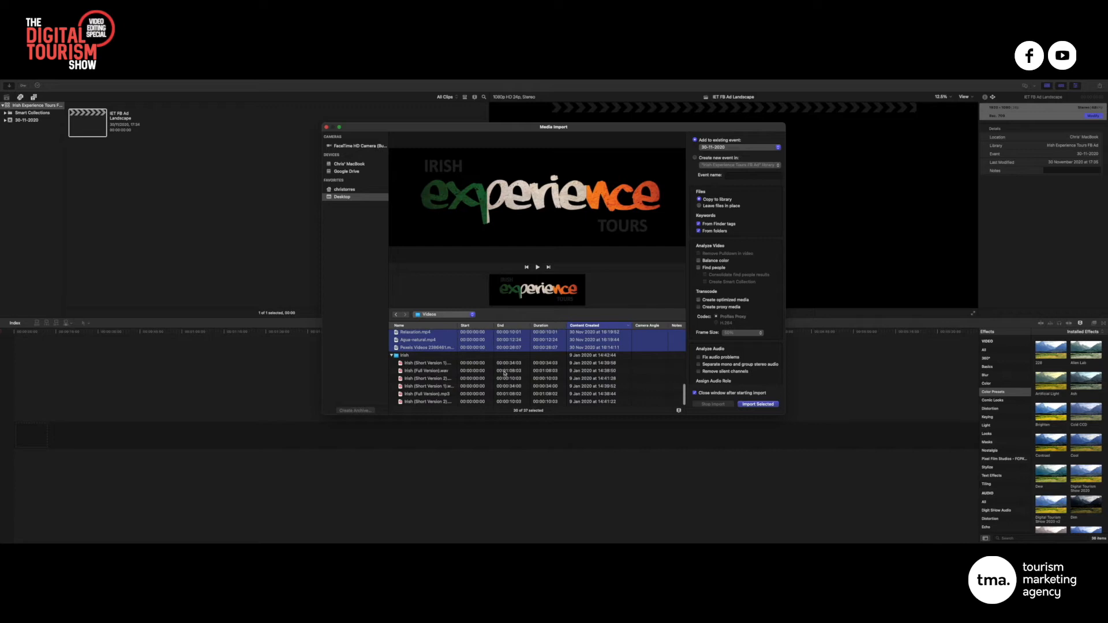
pyautogui.keyDown('super'); pyautogui.click(430, 387); pyautogui.keyUp('super')
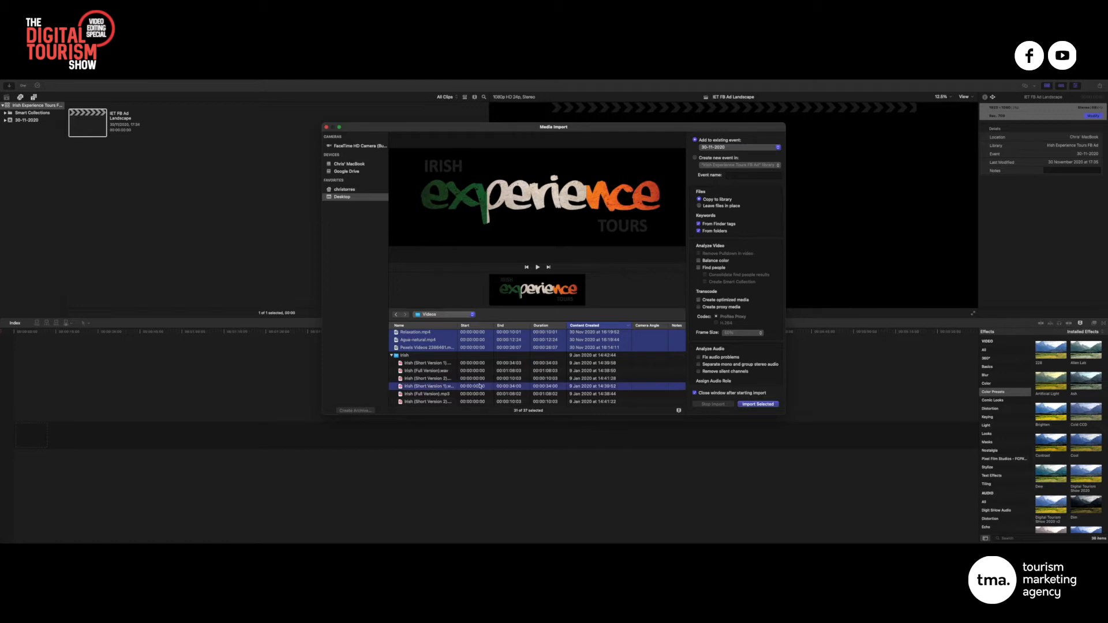
pyautogui.keyDown('super'); pyautogui.click(430, 371); pyautogui.keyUp('super')
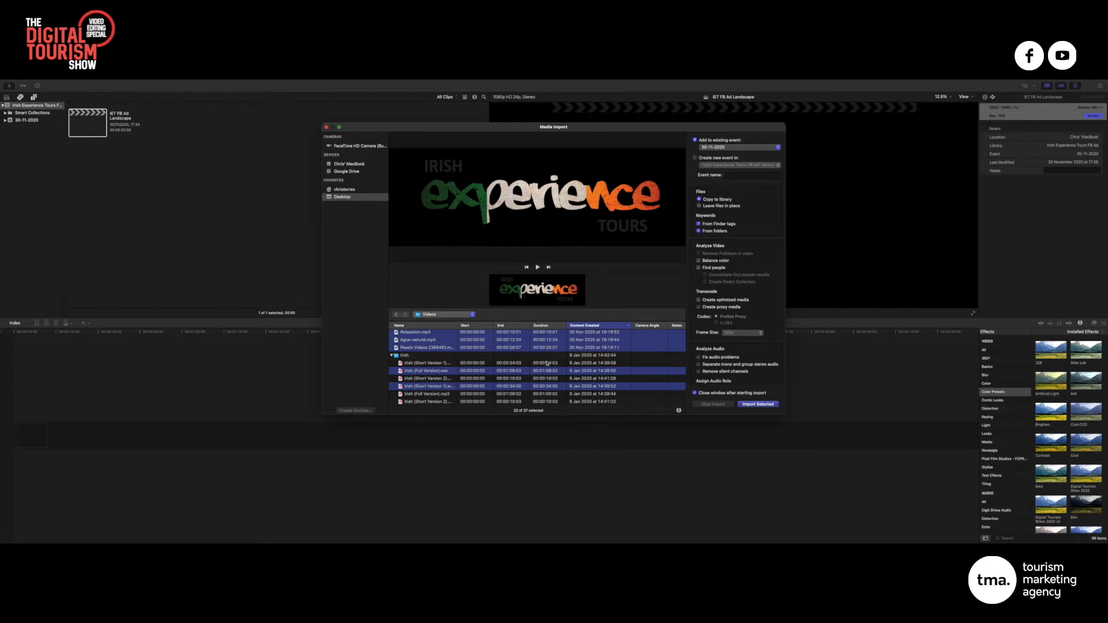
# Import the selected tour clips and Irish music into the 30-11-2020 event
pyautogui.click(757, 404)
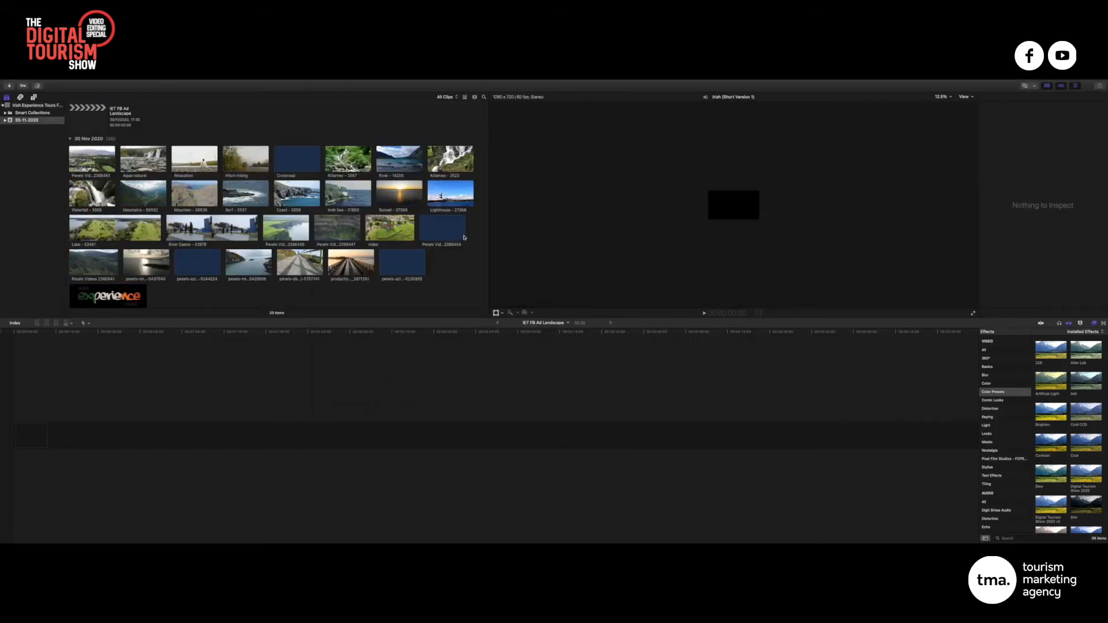
pyautogui.scroll(-2, 467, 245)
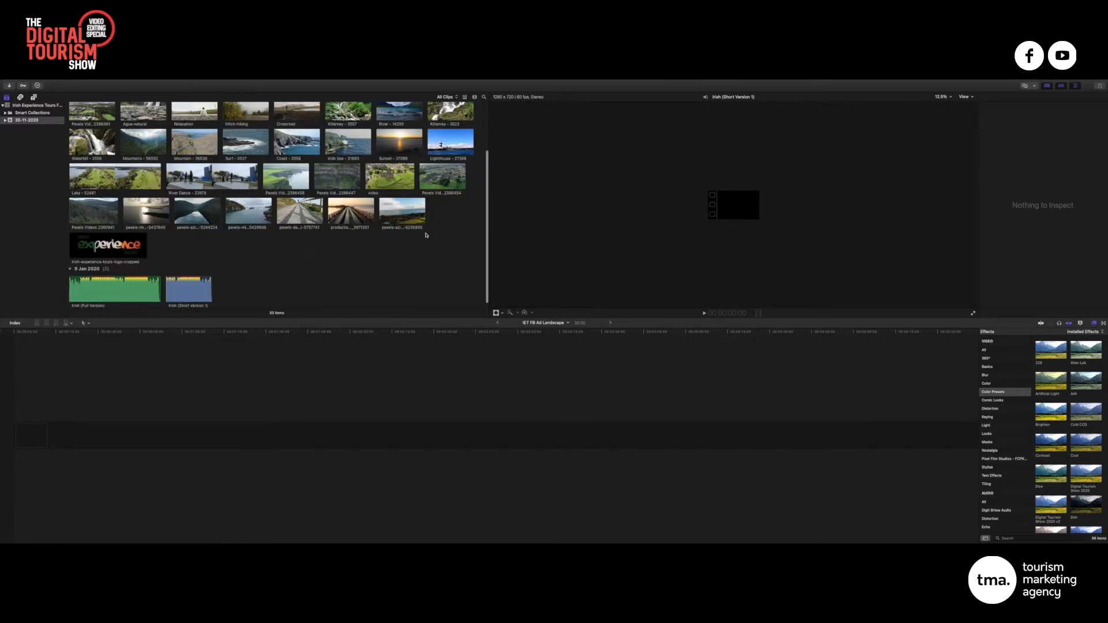
pyautogui.scroll(3, 427, 234)
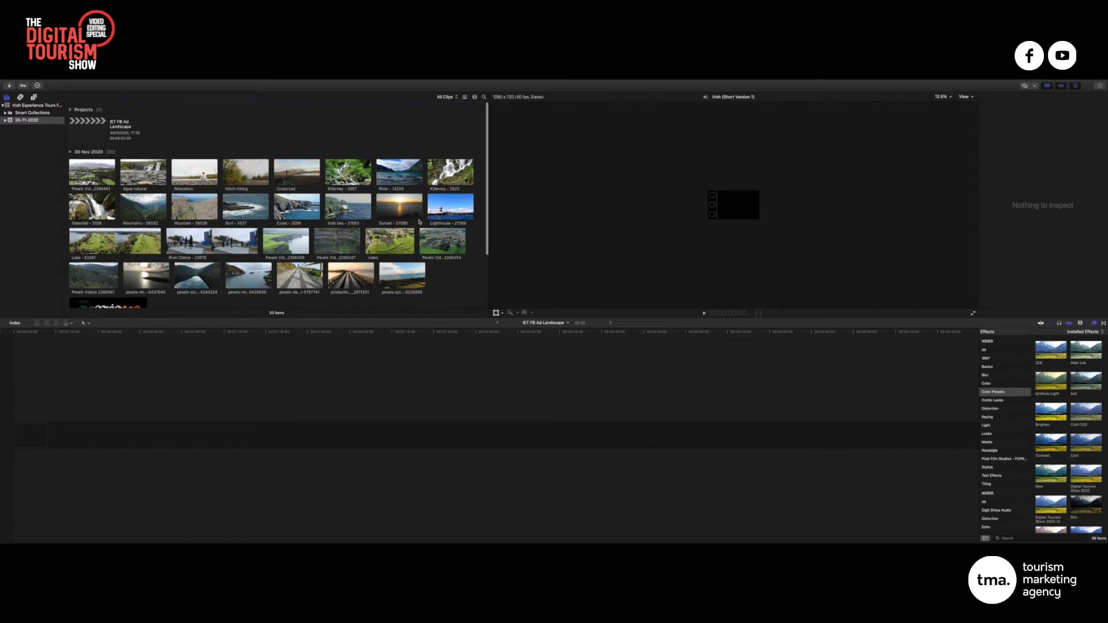
pyautogui.scroll(-3, 420, 221)
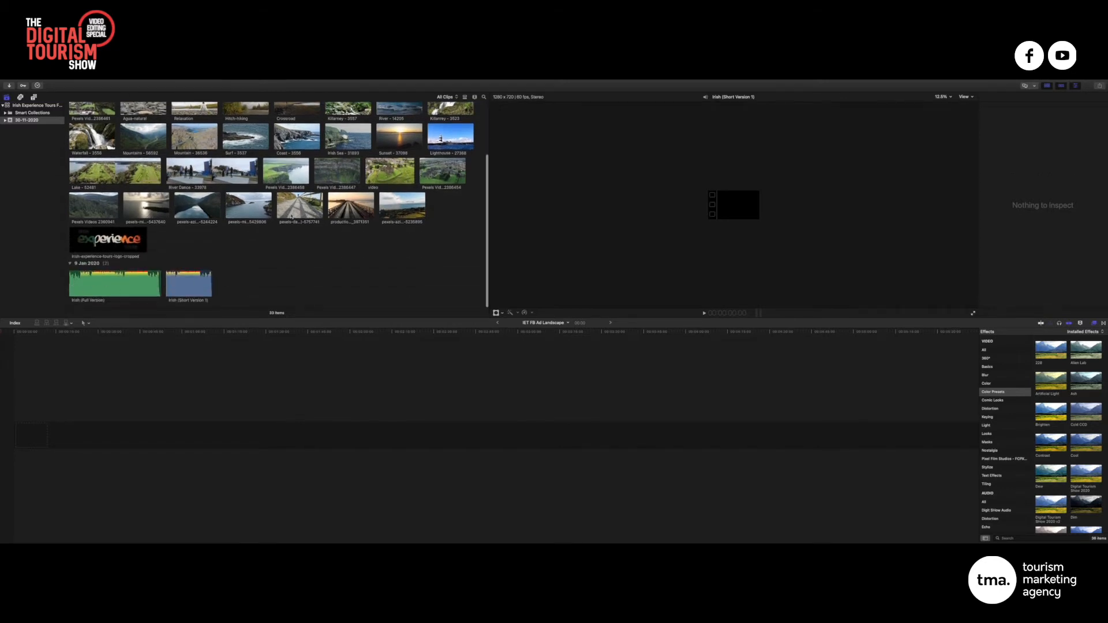
pyautogui.scroll(3, 159, 289)
# Monitor Background Tasks until the import finishes, then select the Irish (Short Version 1) clip
pyautogui.click(38, 86)
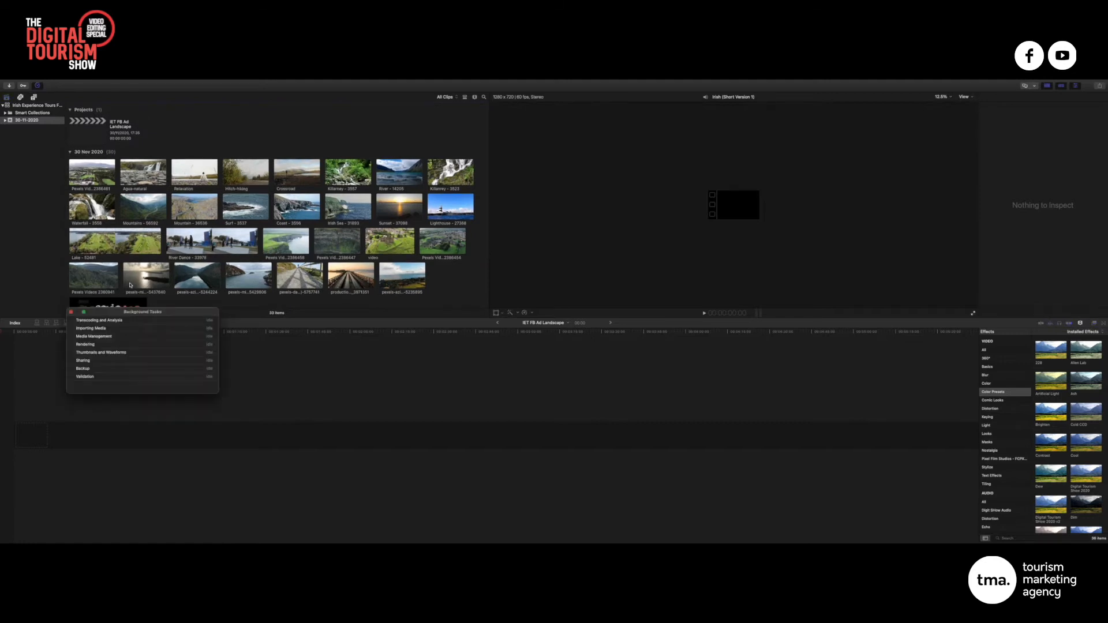
pyautogui.click(41, 86)
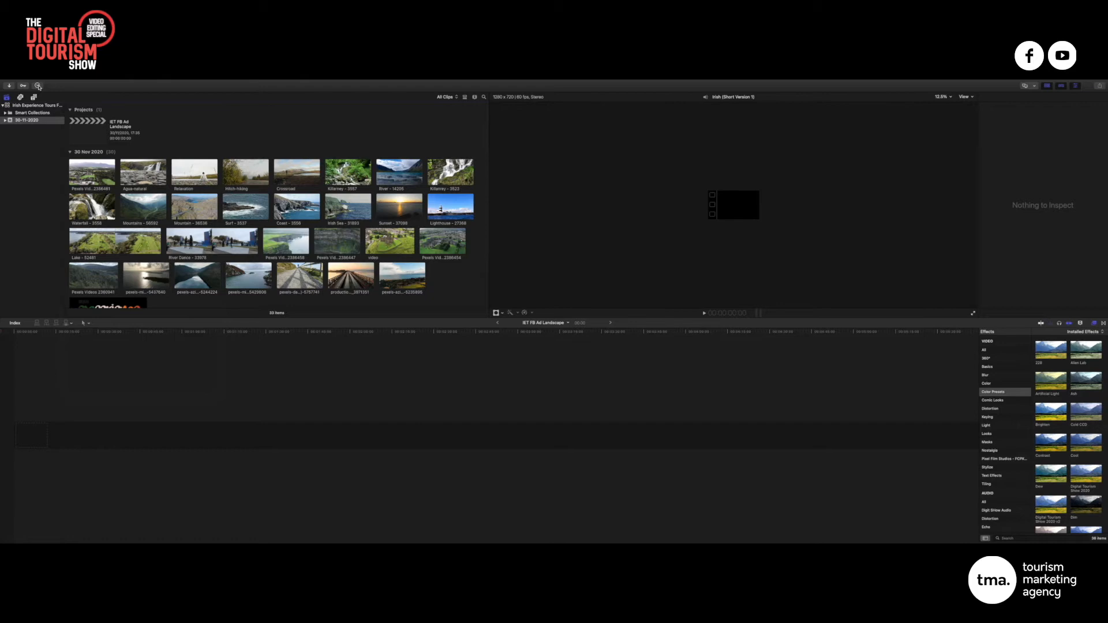
pyautogui.click(39, 86)
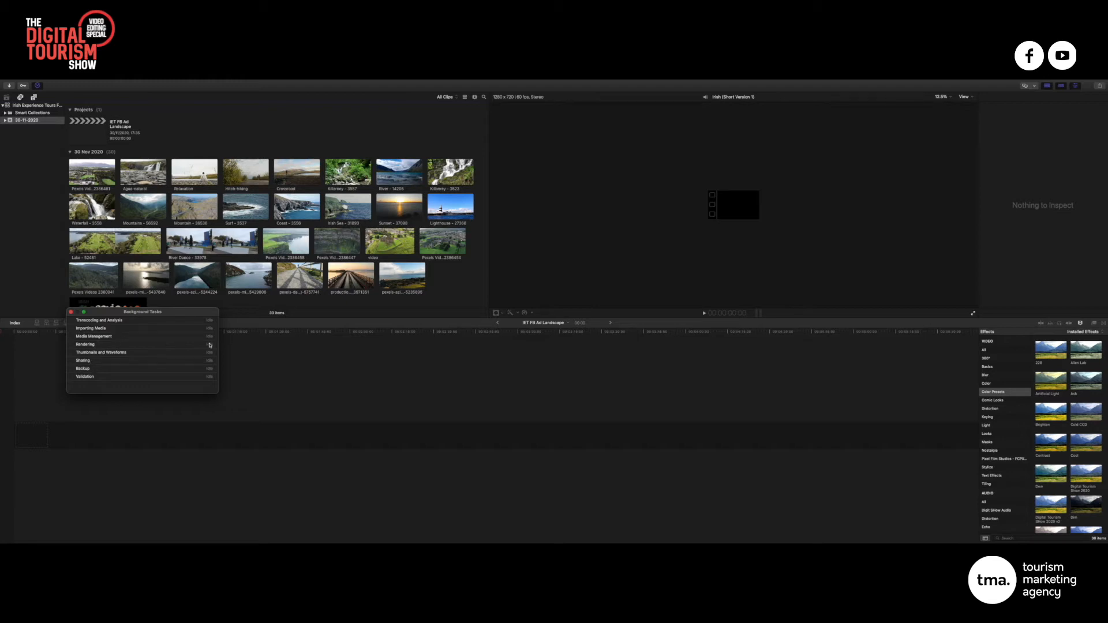
pyautogui.click(38, 85)
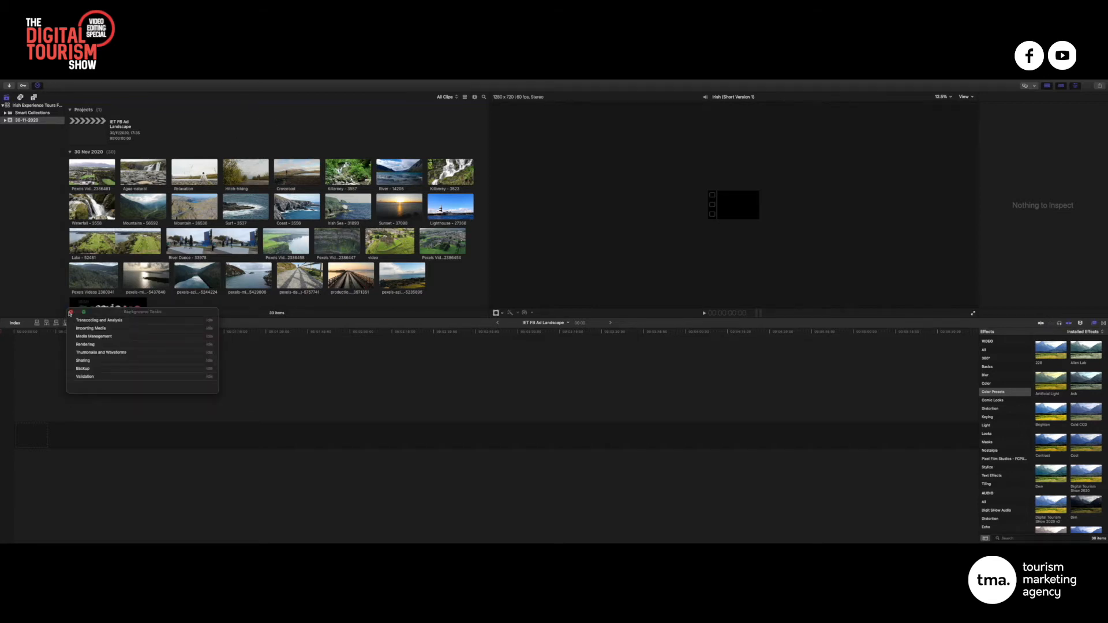
pyautogui.click(71, 312)
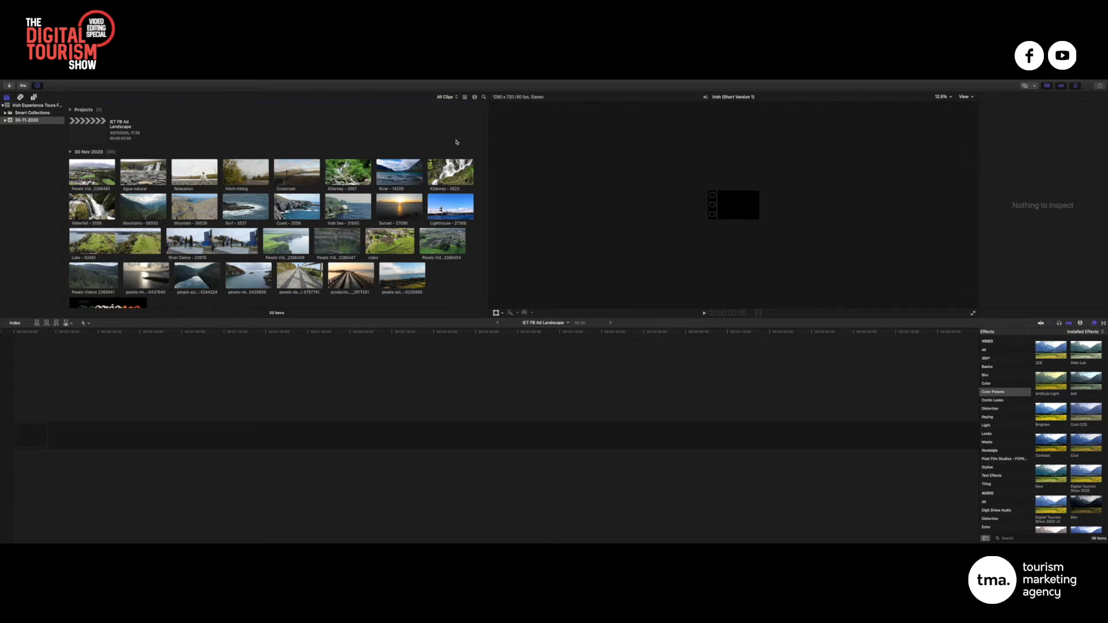
pyautogui.scroll(-3, 316, 207)
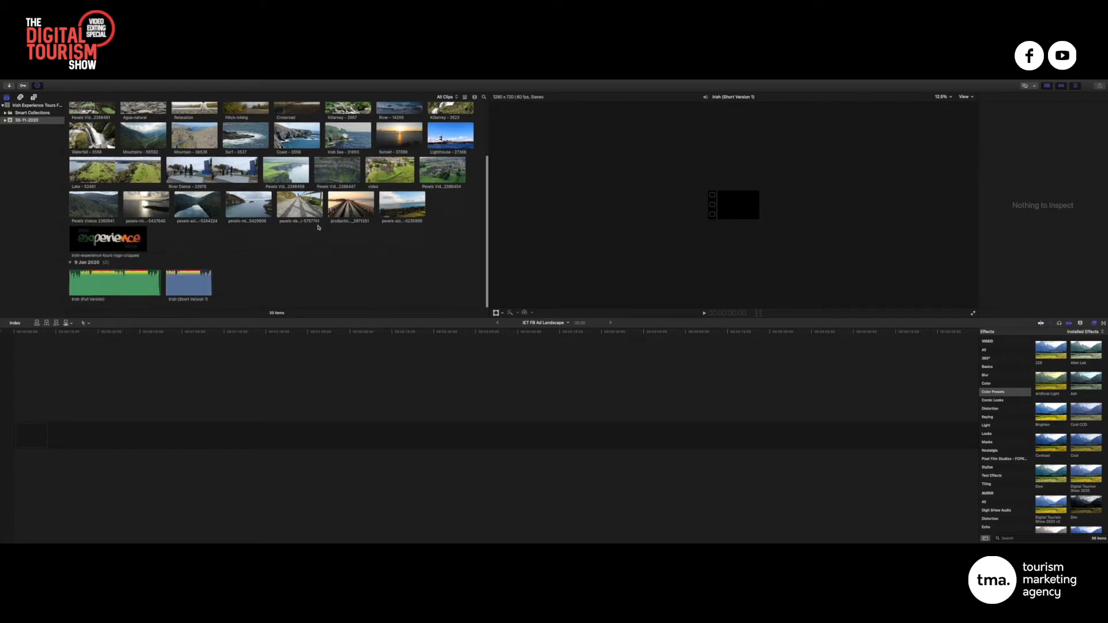
pyautogui.click(194, 293)
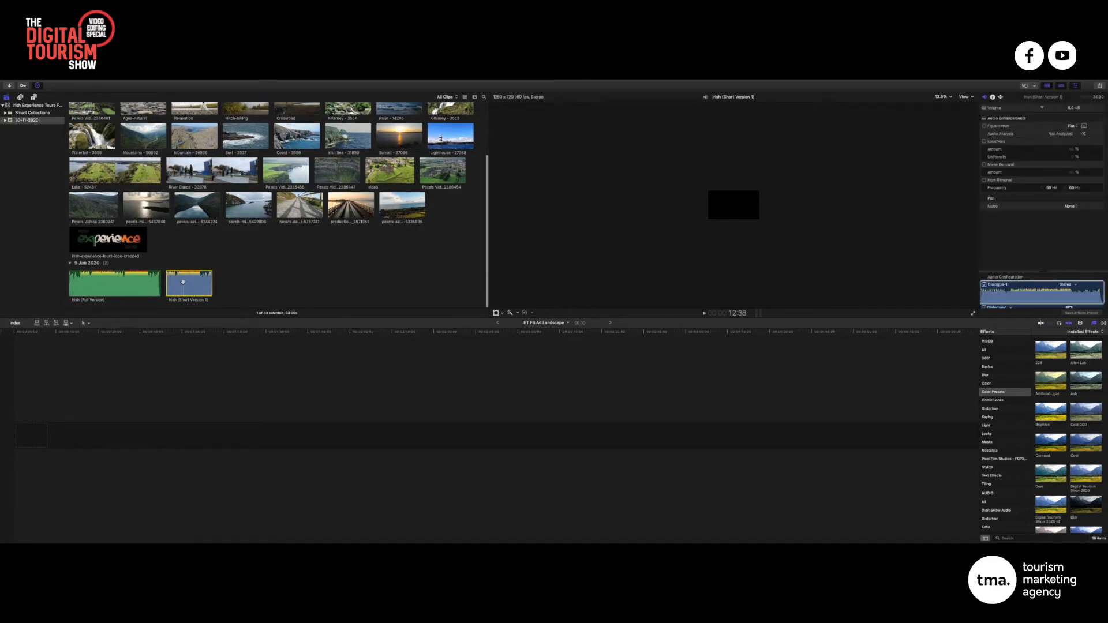
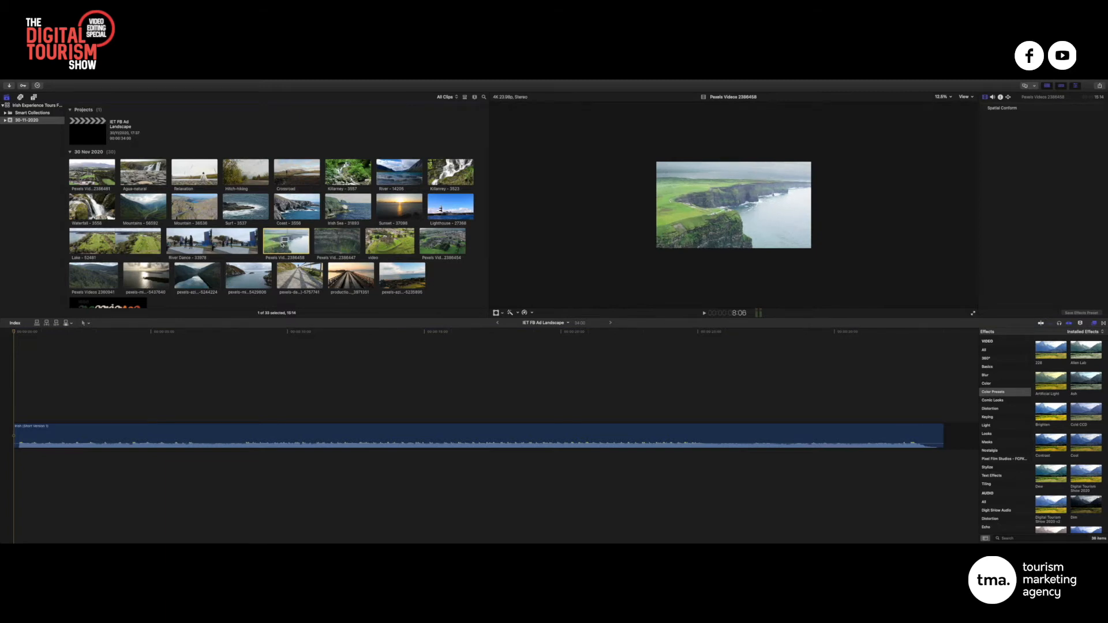
# Place the Pexels Videos 2386458 cliffs clip at the timeline start and shorten it from its end
pyautogui.moveTo(279, 239); pyautogui.dragTo(202, 343)
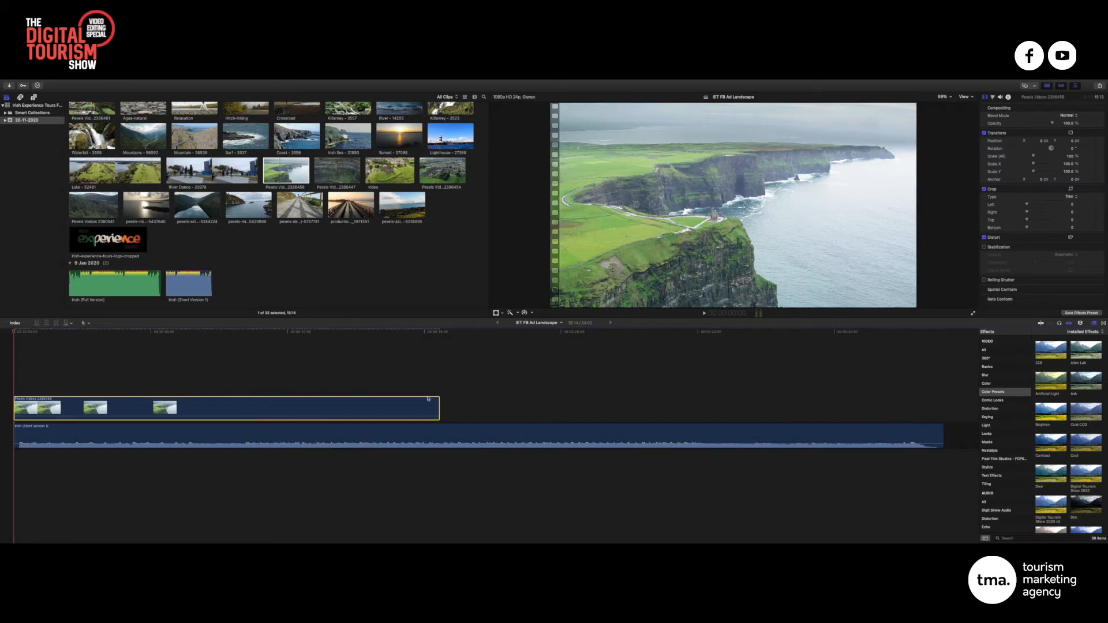
pyautogui.moveTo(437, 406); pyautogui.dragTo(67, 405)
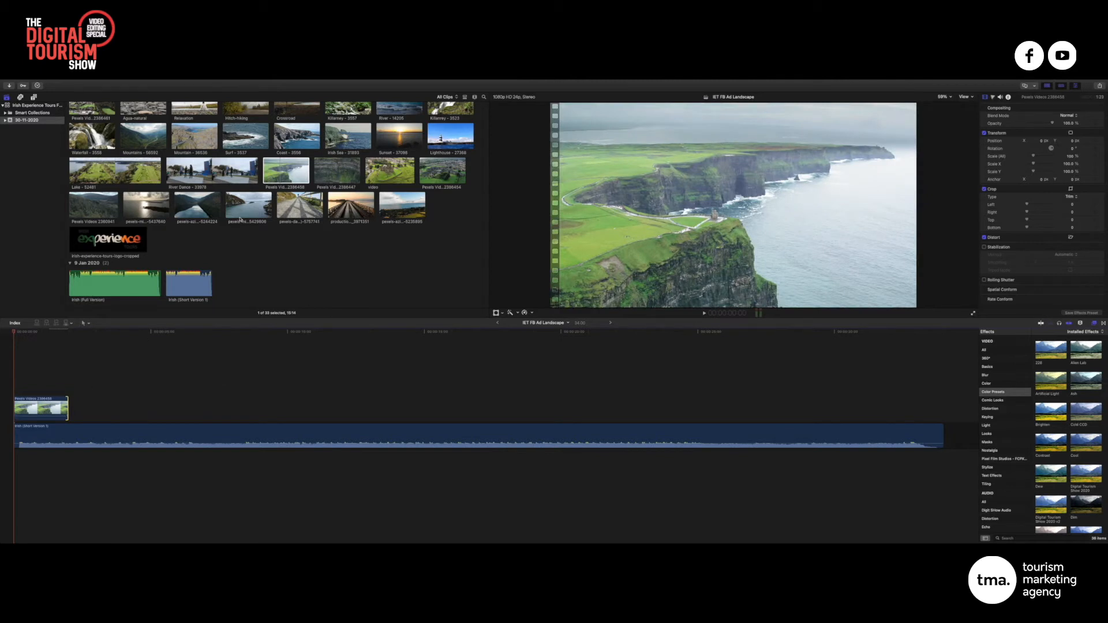
pyautogui.click(265, 170)
pyautogui.moveTo(263, 171)
pyautogui.mouseDown()
pyautogui.moveTo(292, 168)
pyautogui.moveTo(281, 168)
pyautogui.mouseUp()
pyautogui.scroll(1, 252, 170)
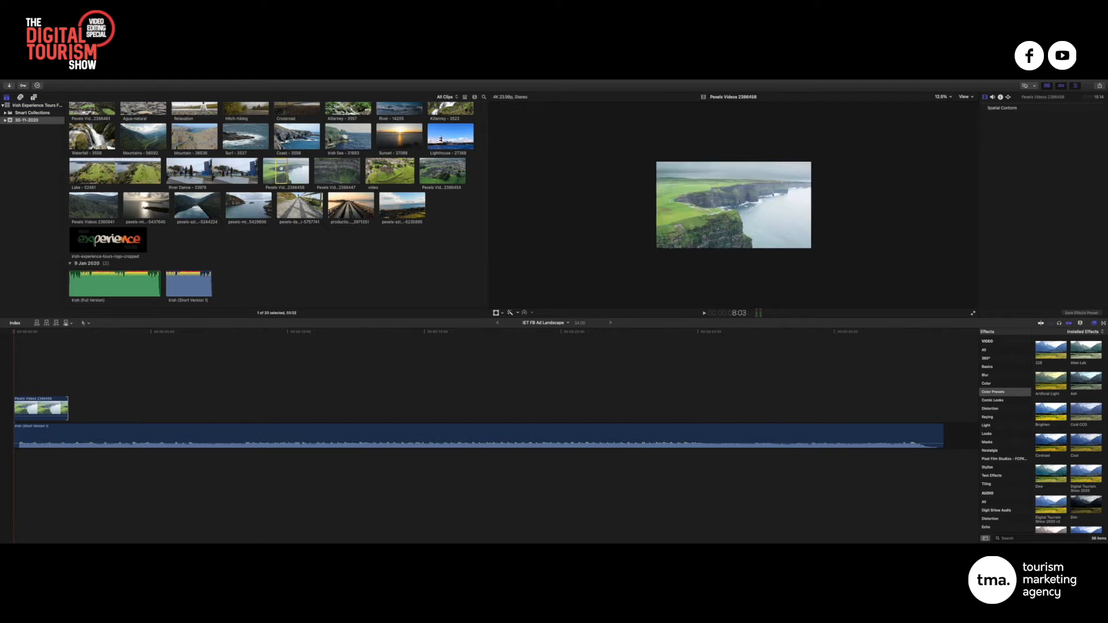
# Play back the cliffs clip and extend its end to 2:07
pyautogui.click(48, 406)
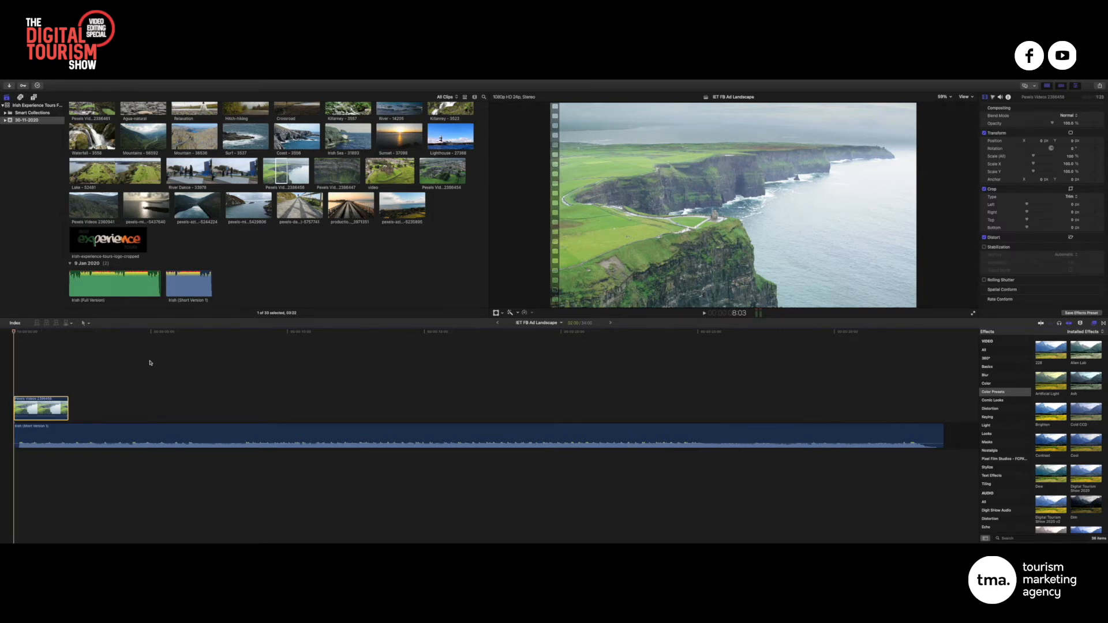
pyautogui.press('space')
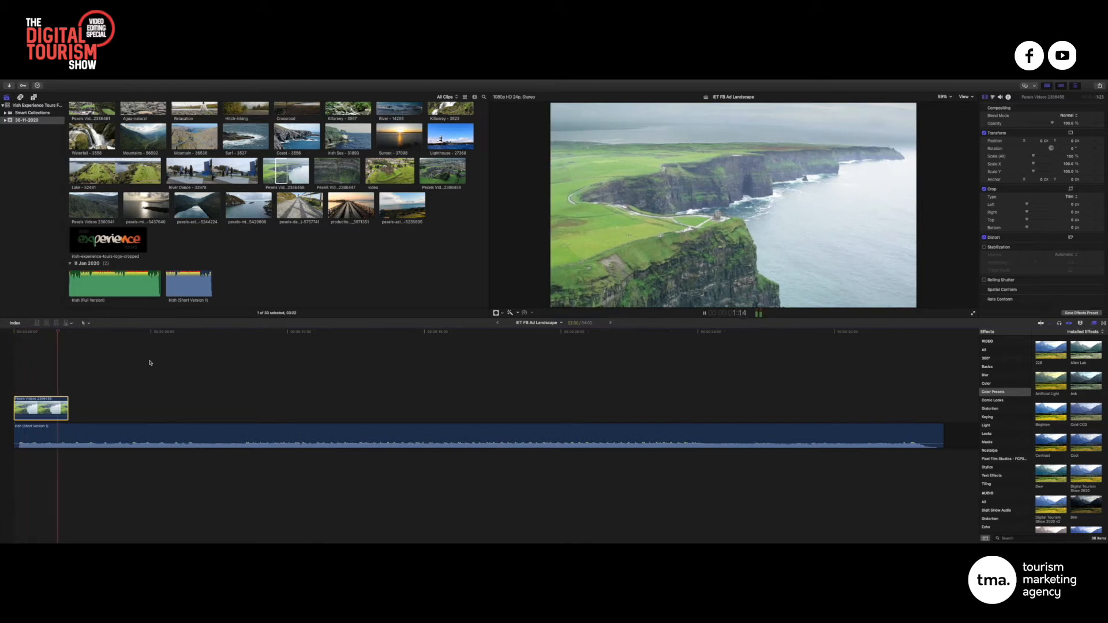
pyautogui.press('space')
pyautogui.press('Right')
pyautogui.press('Right')
pyautogui.press('Right')
pyautogui.press('Right')
pyautogui.press('Right')
pyautogui.press('Right')
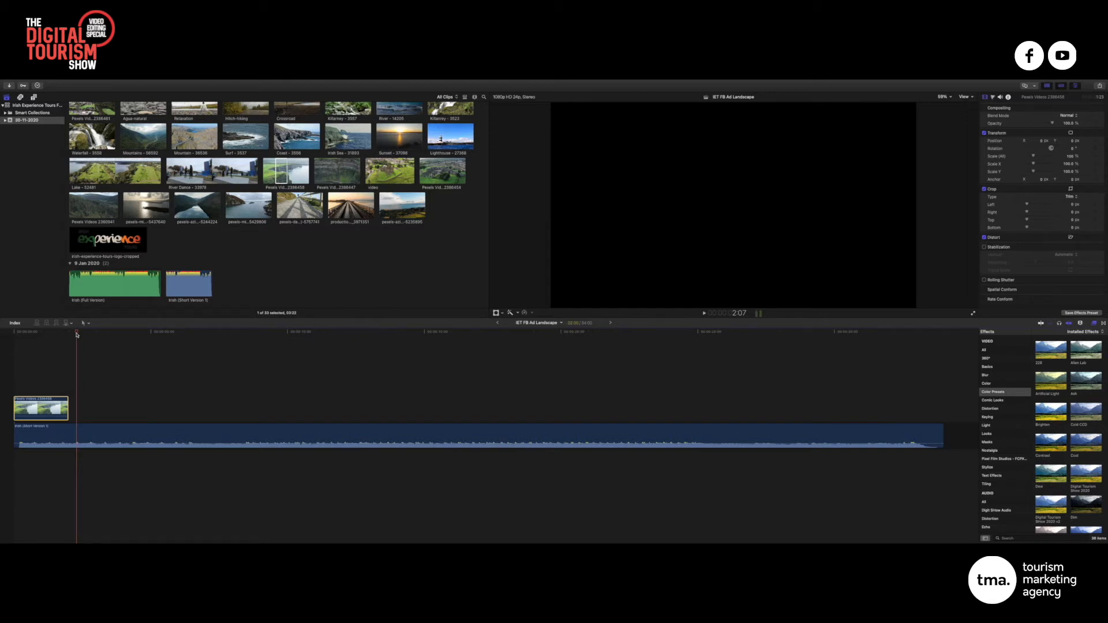
pyautogui.moveTo(68, 408)
pyautogui.mouseDown()
pyautogui.moveTo(59, 408)
pyautogui.moveTo(77, 408)
pyautogui.mouseUp()
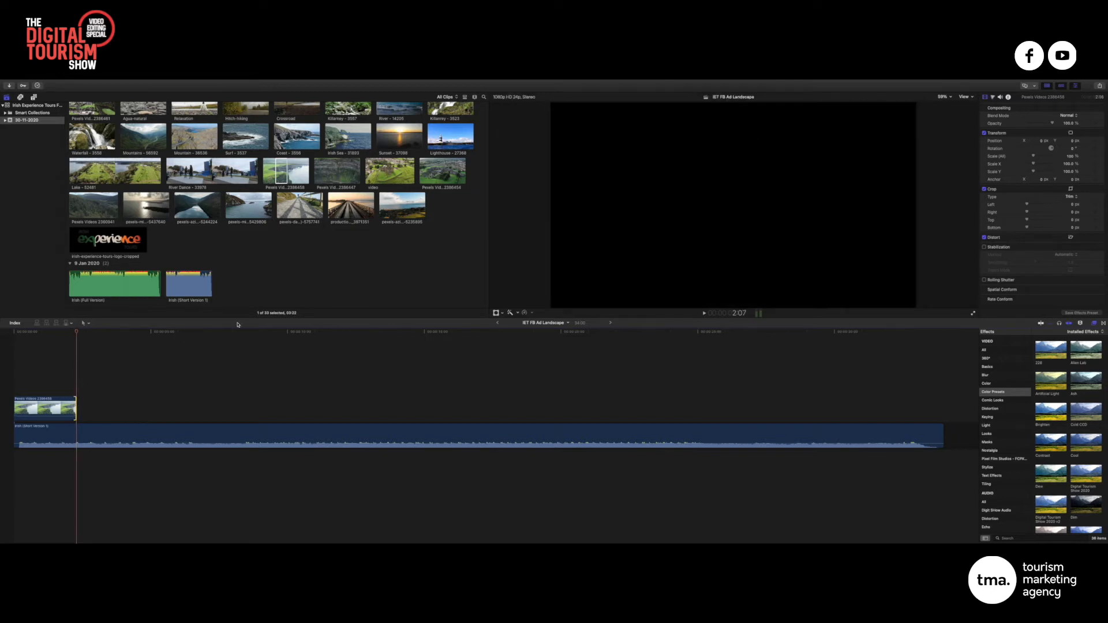
# Add the Pexels Videos 2386447 clip after the cliffs clip
pyautogui.click(320, 264)
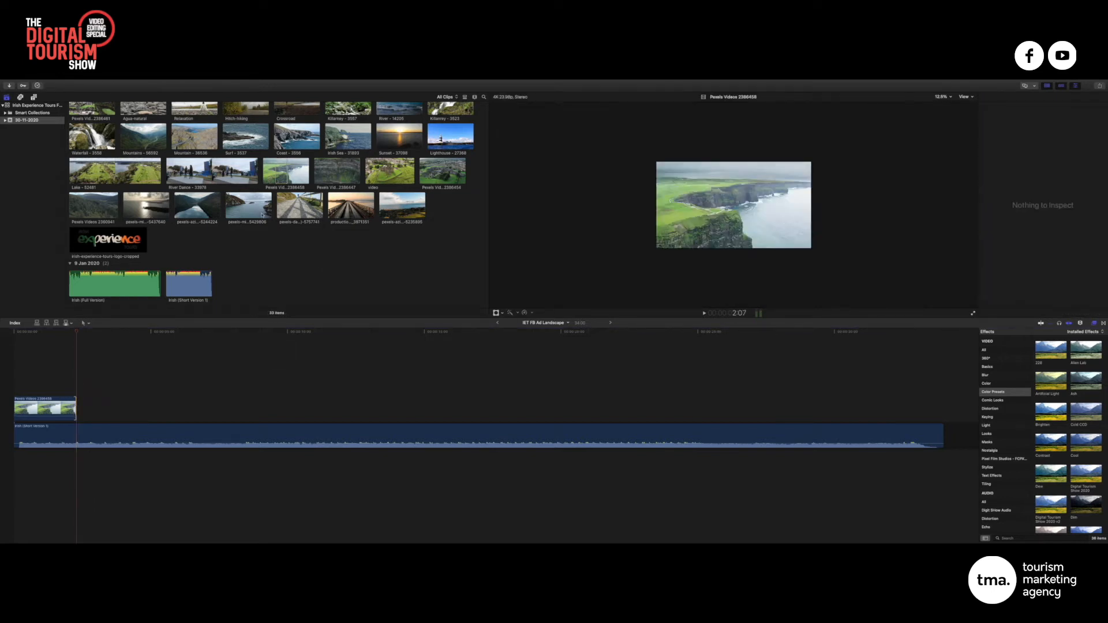
pyautogui.scroll(3, 263, 215)
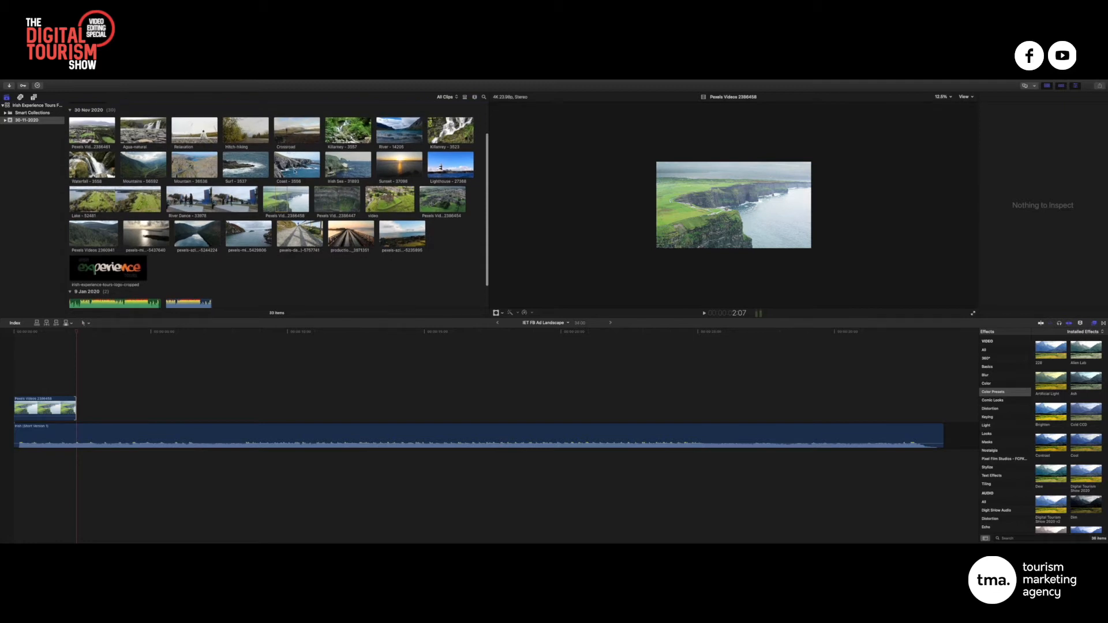
pyautogui.scroll(2, 321, 172)
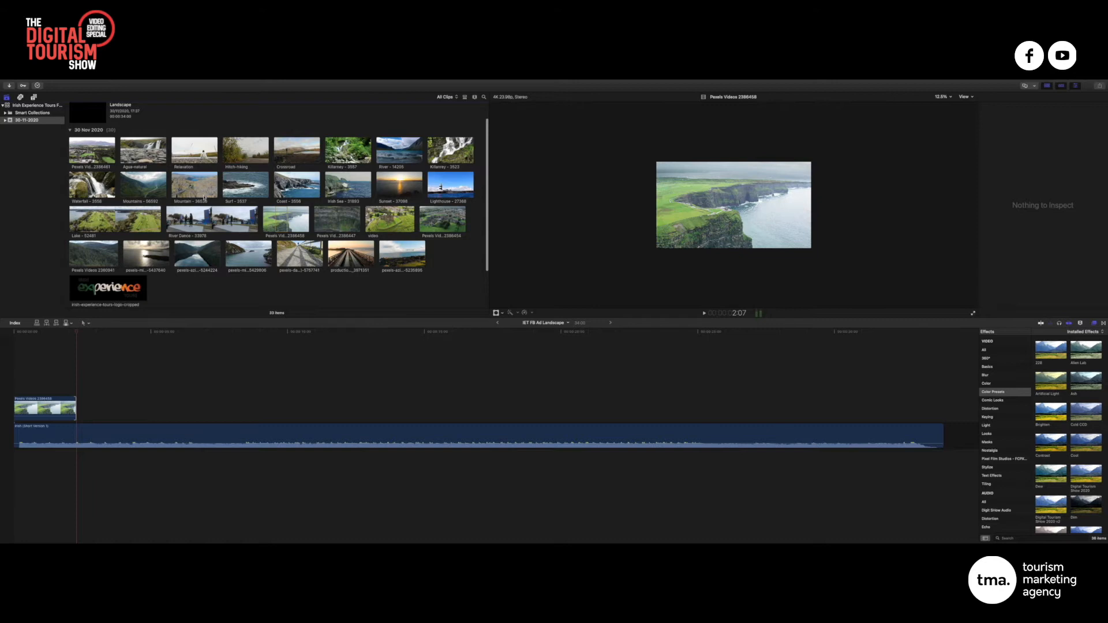
pyautogui.scroll(2, 203, 198)
pyautogui.scroll(1, 163, 193)
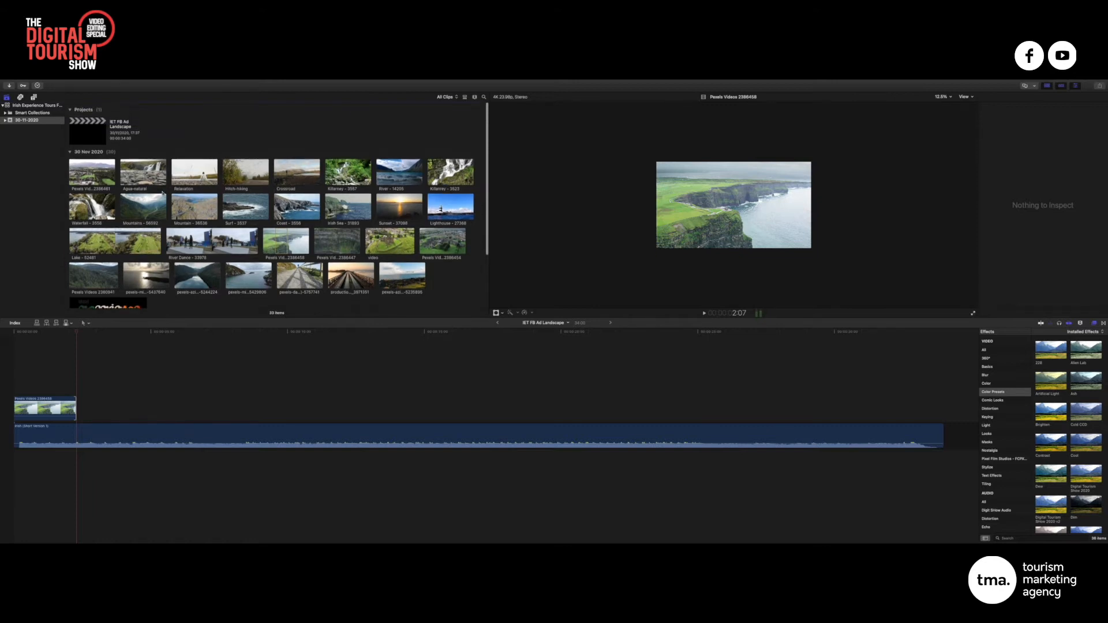
pyautogui.scroll(-3, 195, 245)
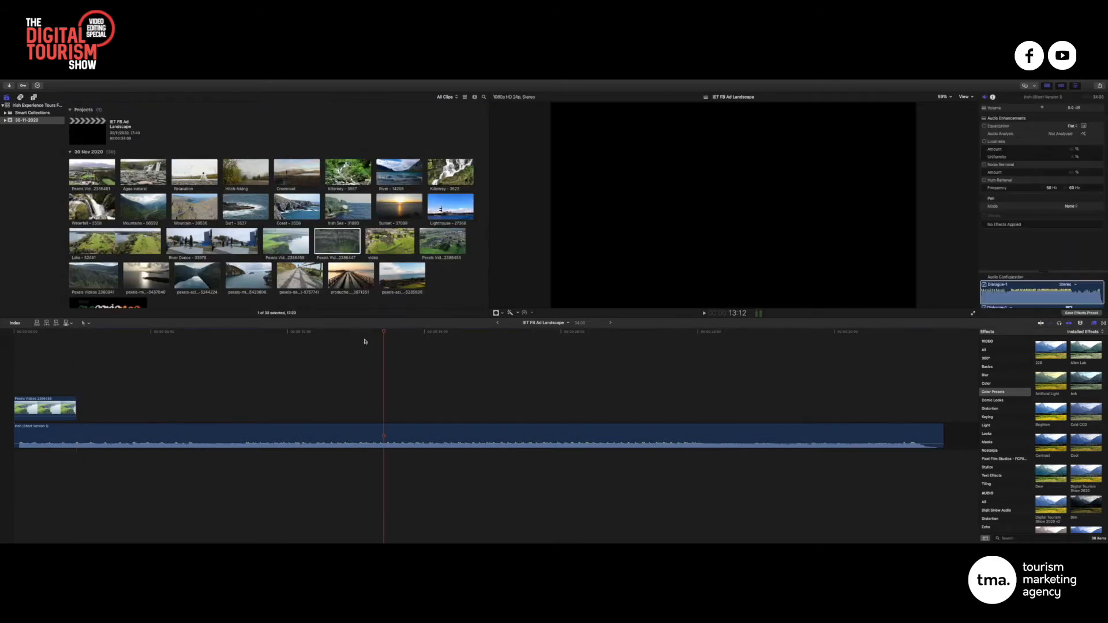
pyautogui.click(334, 240)
pyautogui.moveTo(334, 243); pyautogui.dragTo(79, 408)
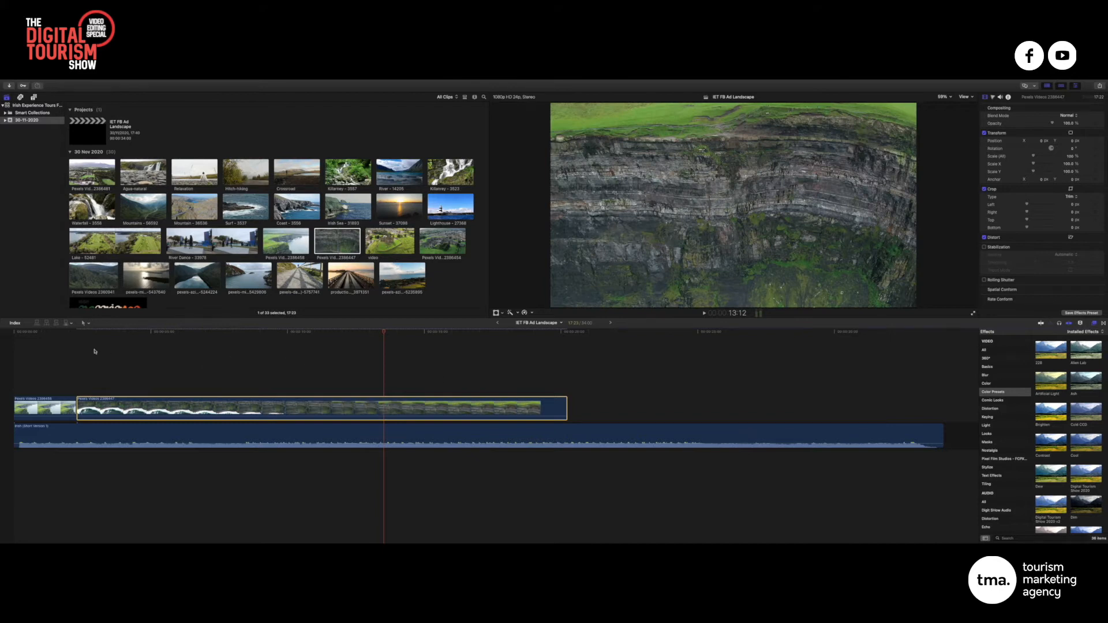
# Trim the 2386447 clip to about two seconds, replay the edit, and preview Crossroad
pyautogui.click(13, 333)
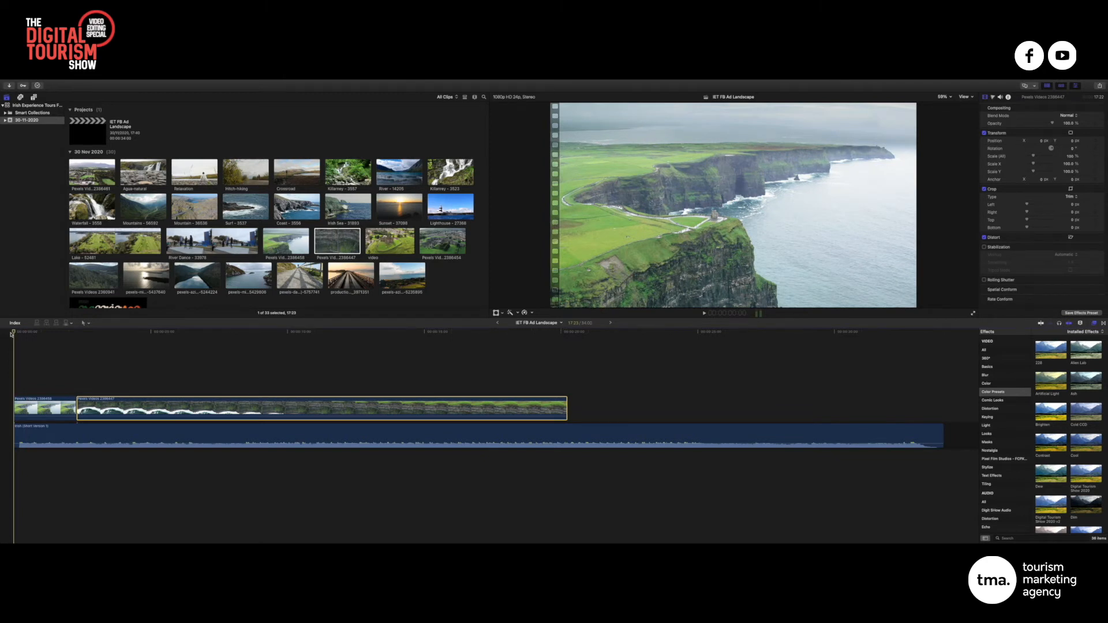
pyautogui.press('space')
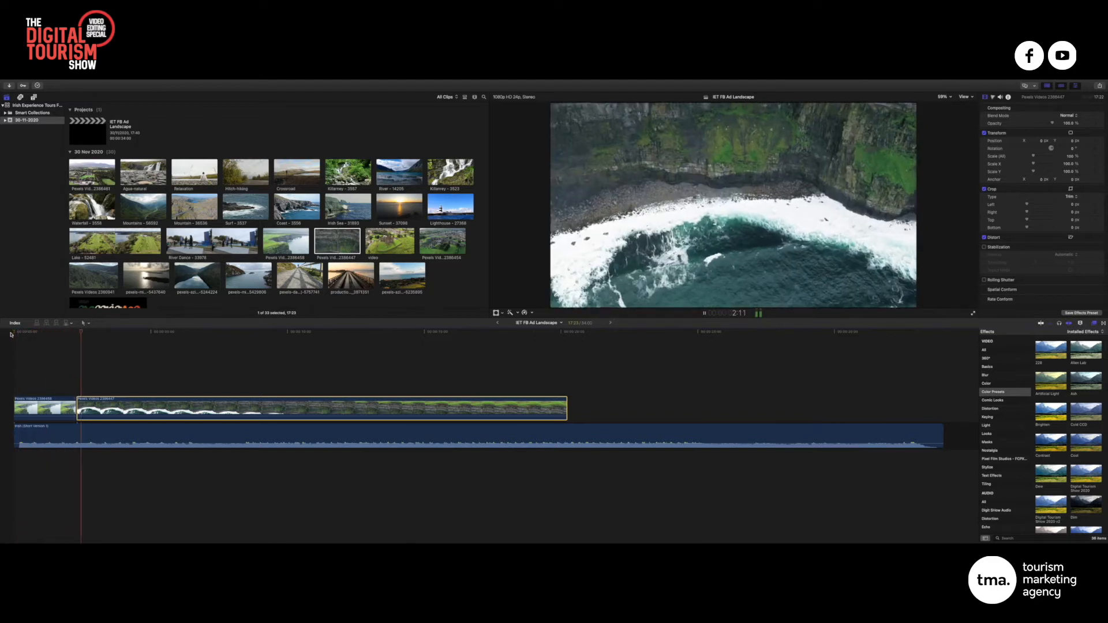
pyautogui.press('space')
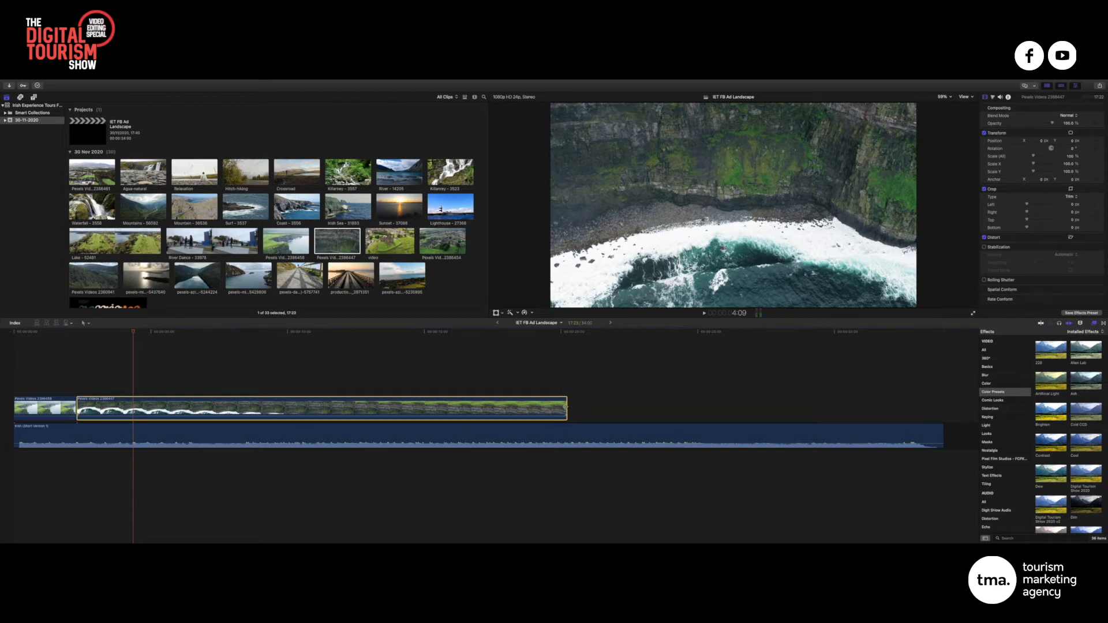
pyautogui.moveTo(566, 408); pyautogui.dragTo(118, 406)
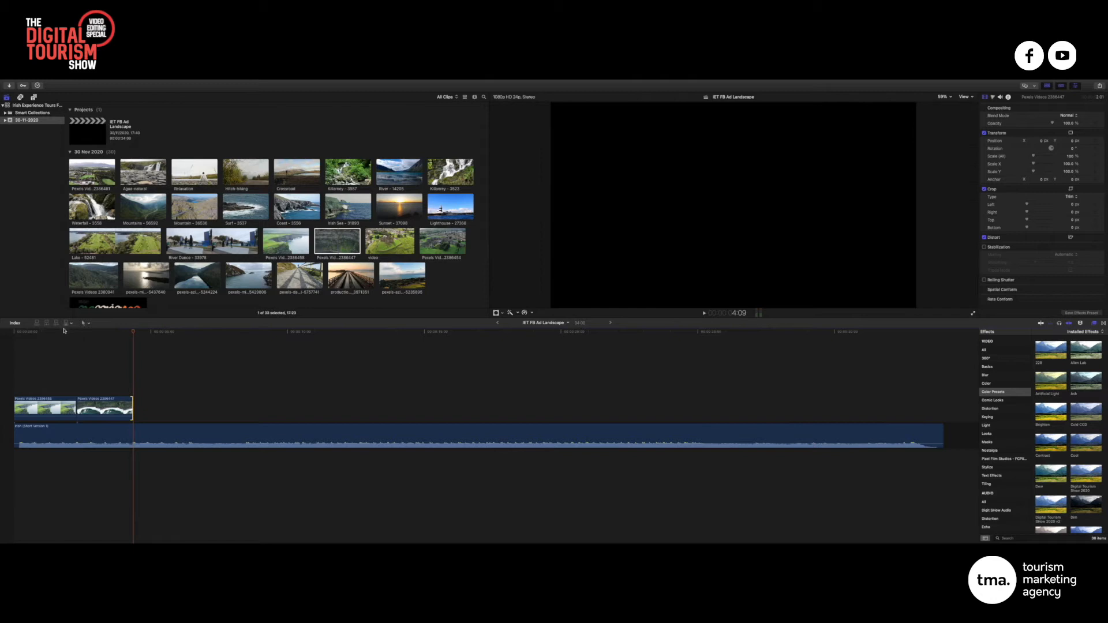
pyautogui.press('Home')
pyautogui.press('space')
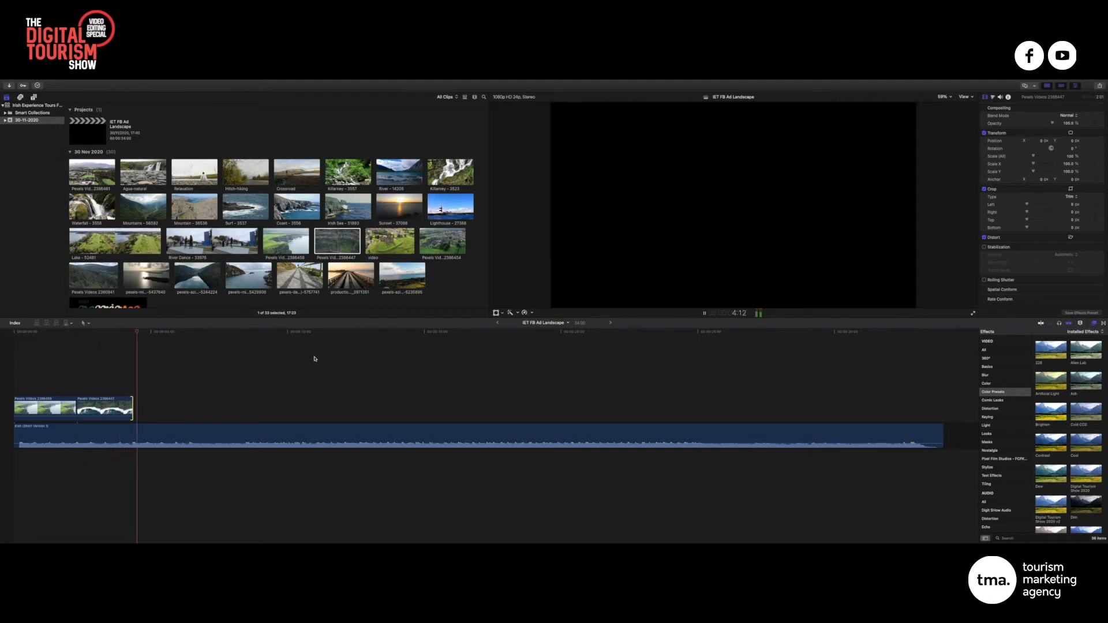
pyautogui.press('space')
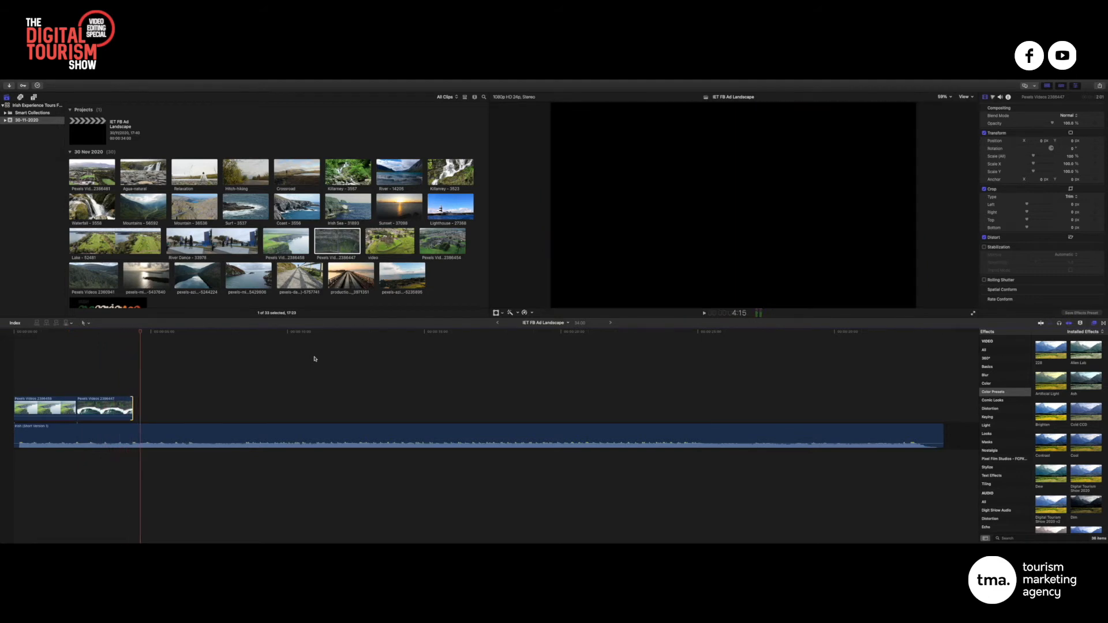
pyautogui.click(138, 332)
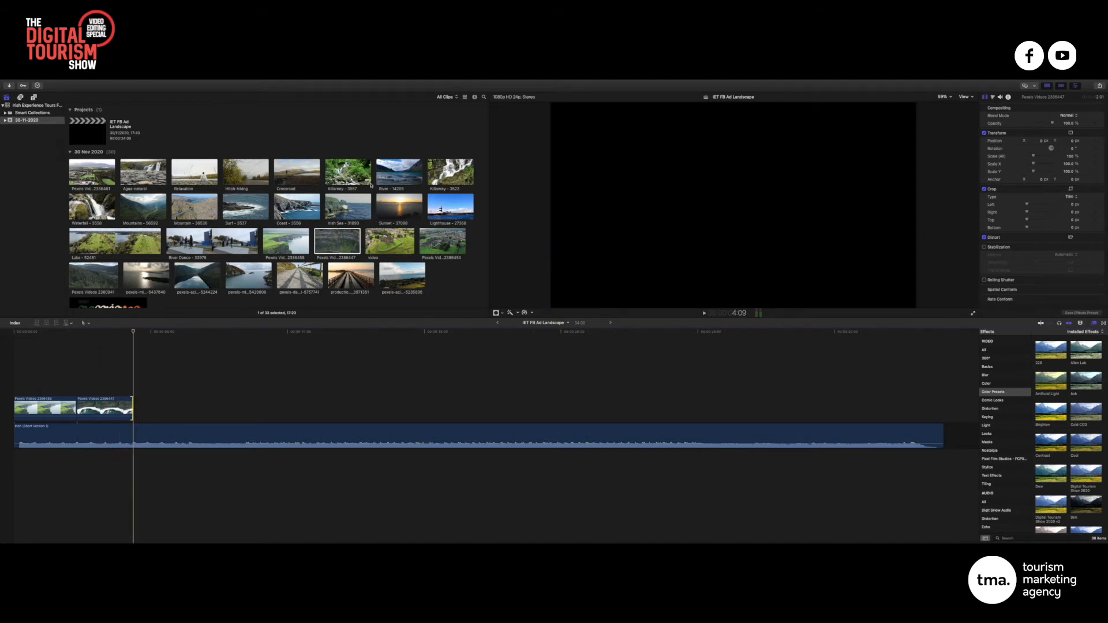
pyautogui.click(284, 174)
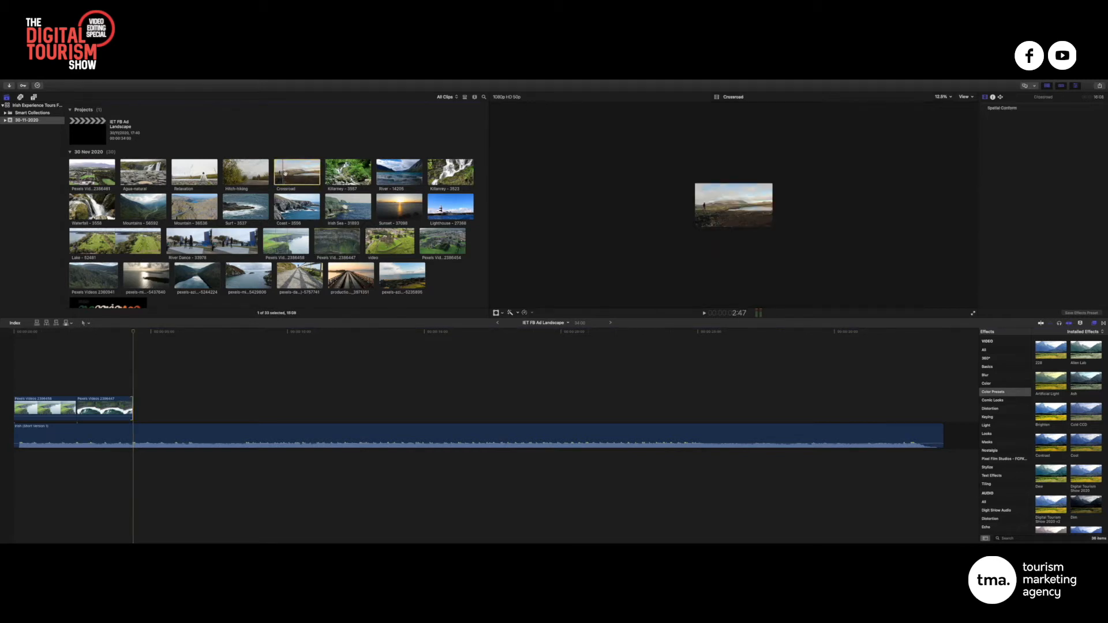
# Fit the viewer zoom, skim the browser clips, and append Crossroad after the cliff clips
pyautogui.click(816, 173)
pyautogui.click(950, 98)
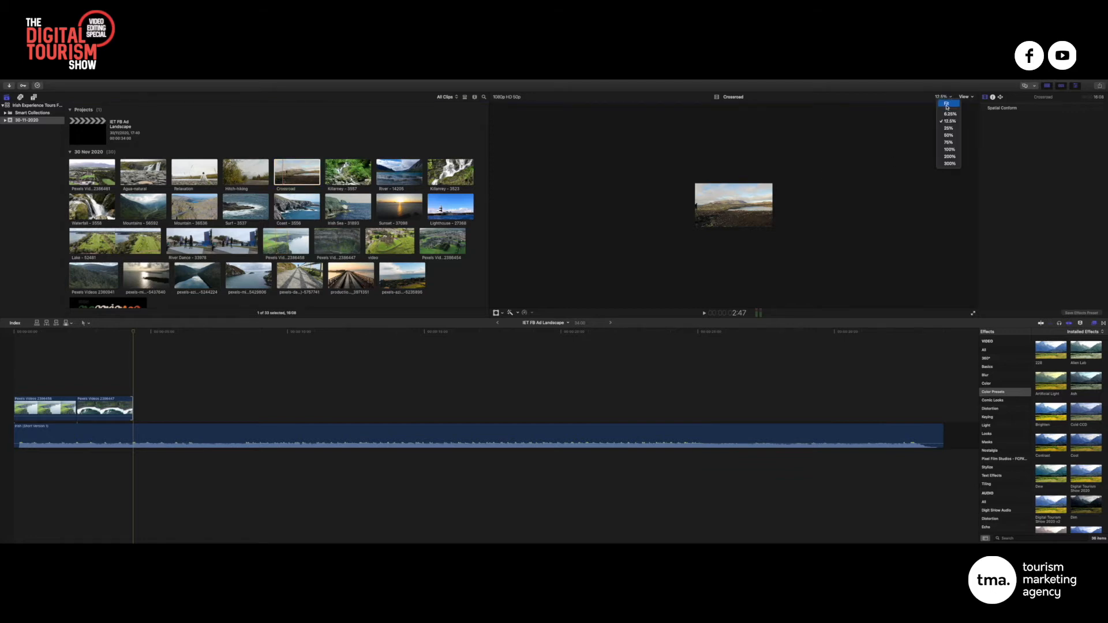
pyautogui.click(947, 105)
pyautogui.click(279, 177)
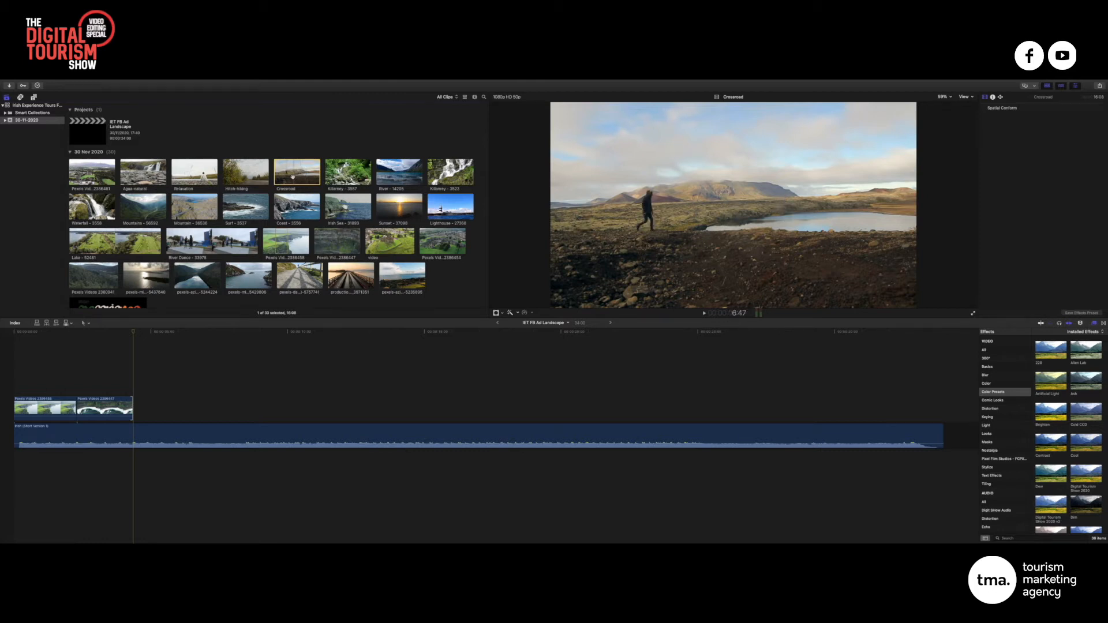
pyautogui.click(236, 181)
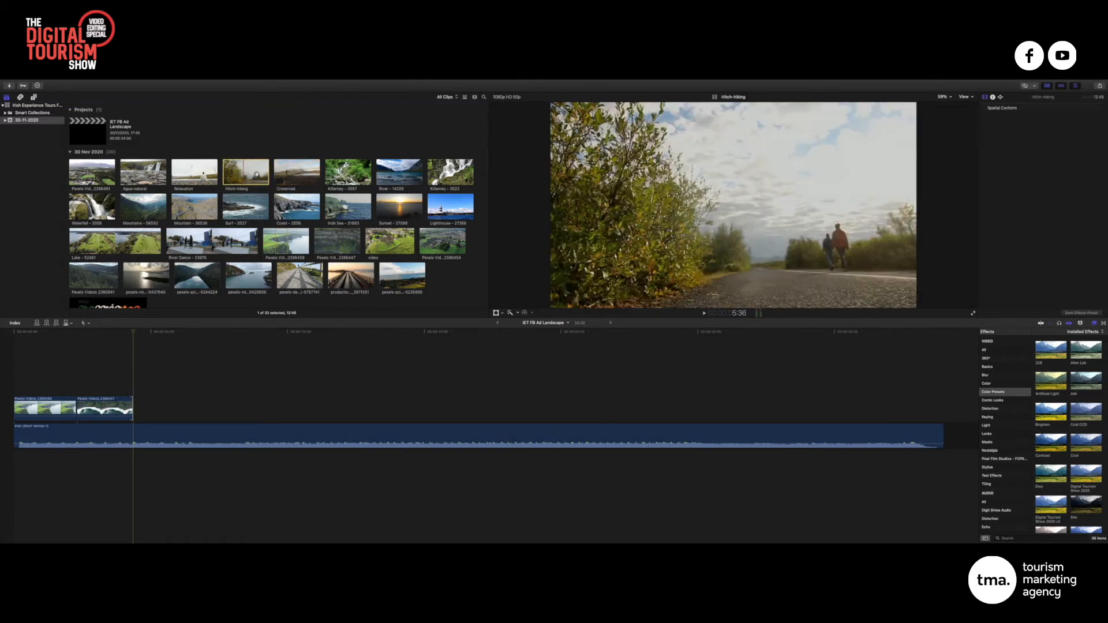
pyautogui.moveTo(296, 174); pyautogui.dragTo(142, 408)
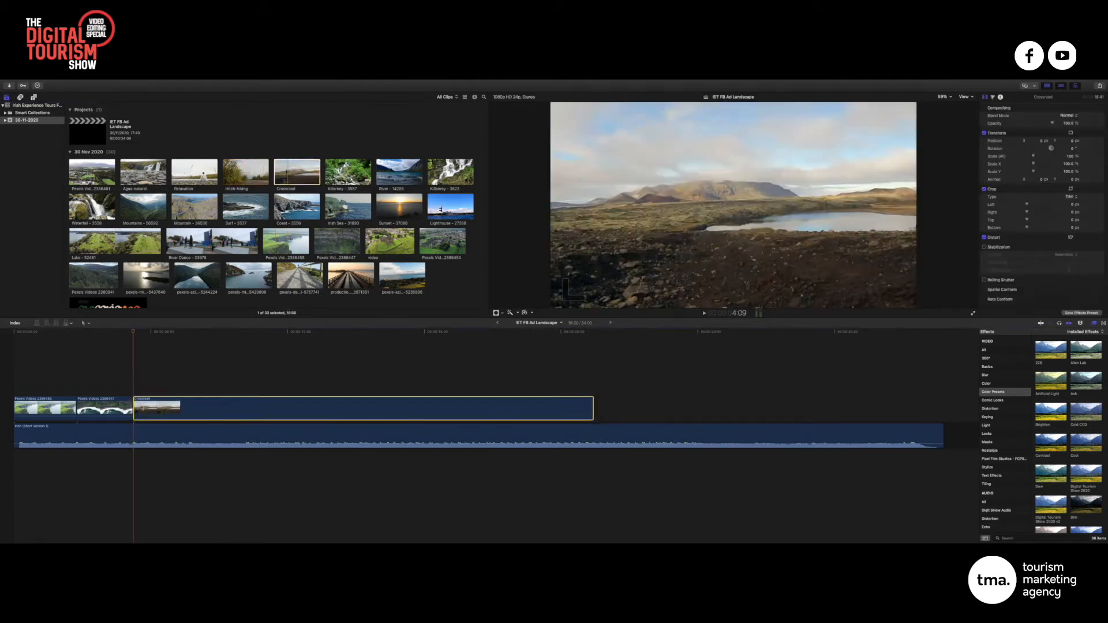
pyautogui.click(152, 379)
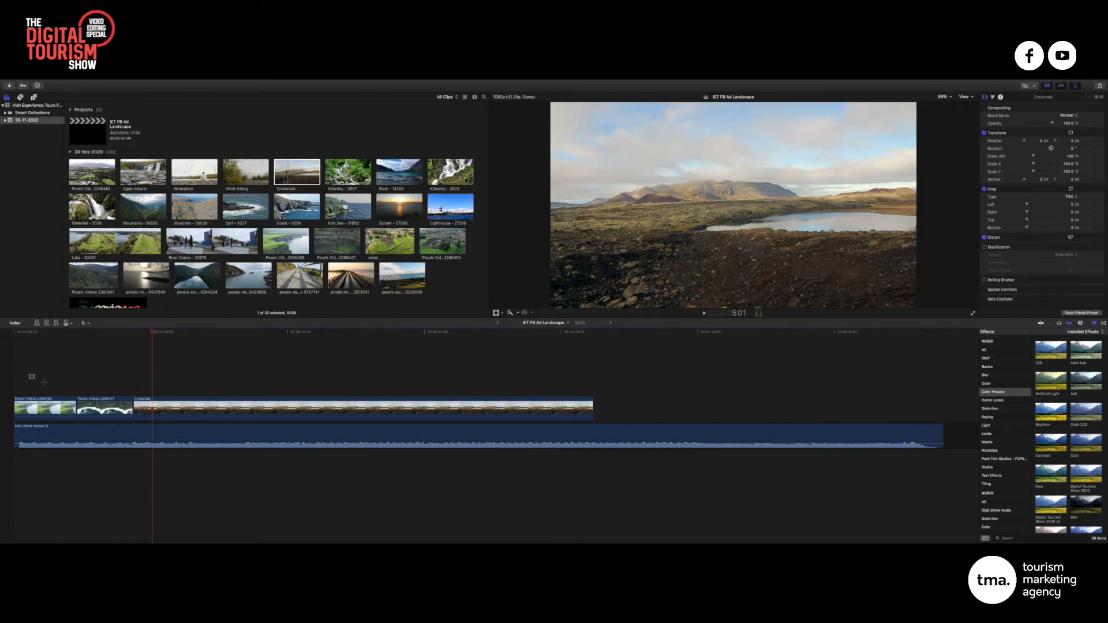
# Detach audio from the three timeline clips, delete the detached audio, and return to the start
pyautogui.moveTo(29, 374); pyautogui.dragTo(175, 408)
pyautogui.rightClick(175, 407)
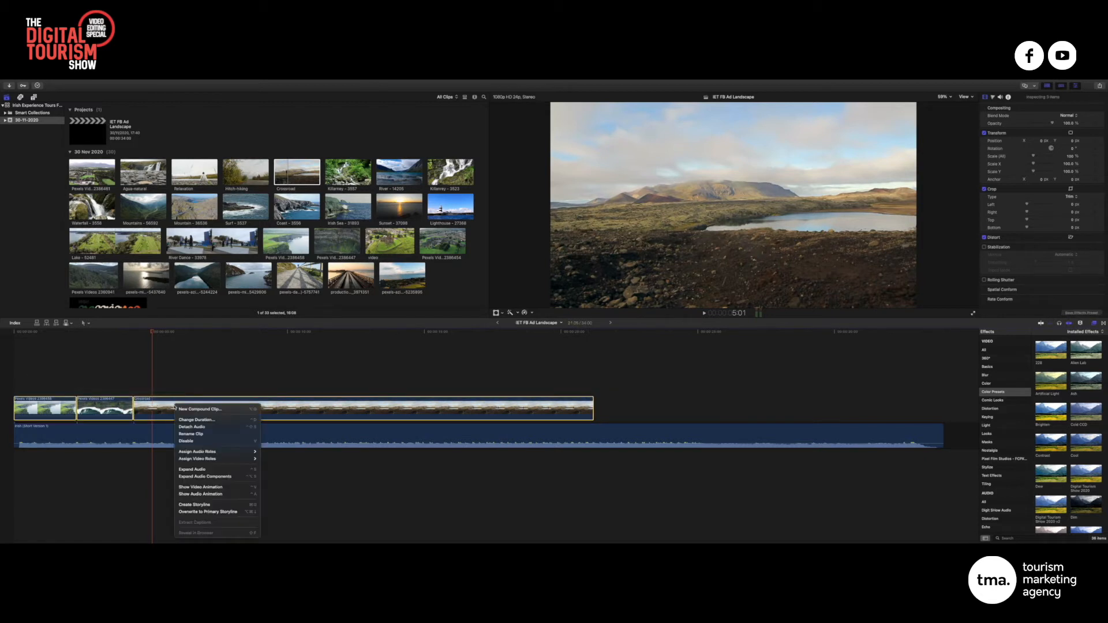
pyautogui.click(196, 428)
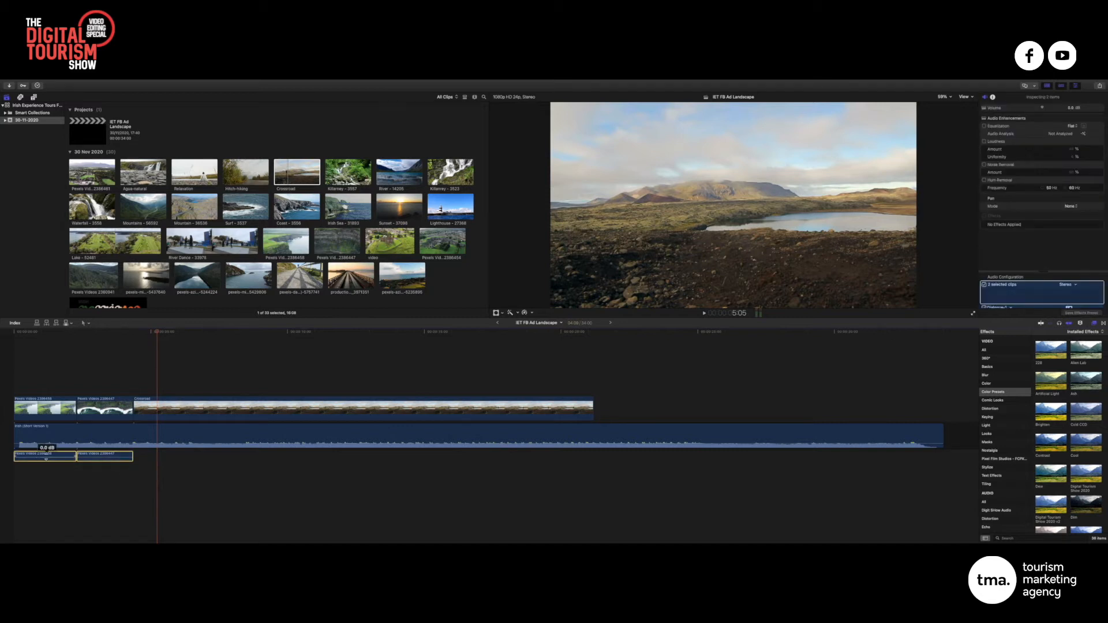
pyautogui.press('Delete')
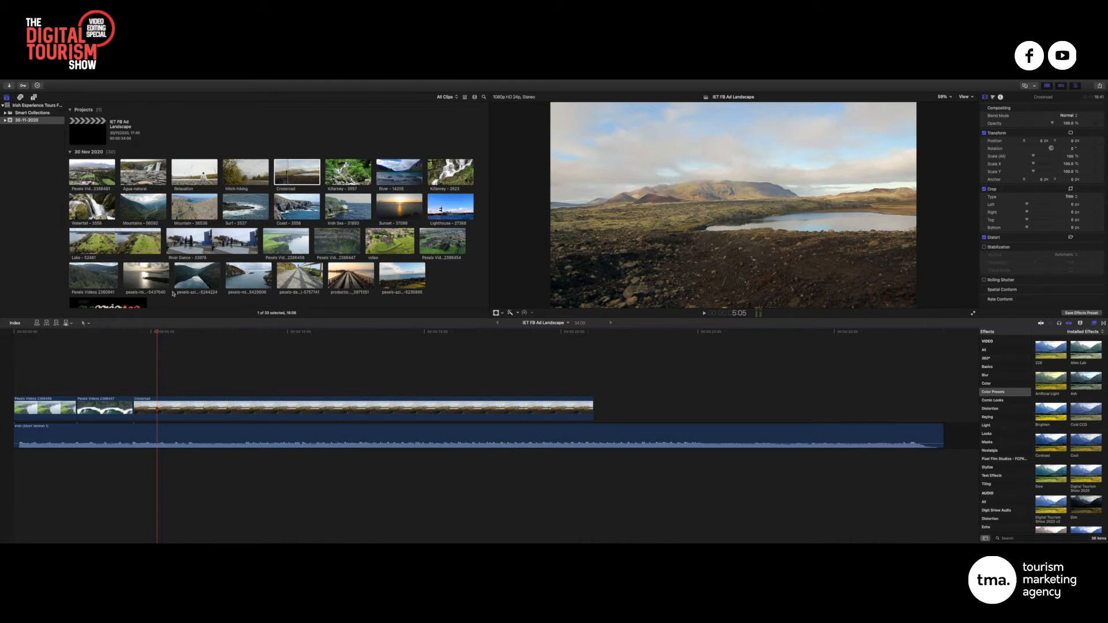
pyautogui.press('Home')
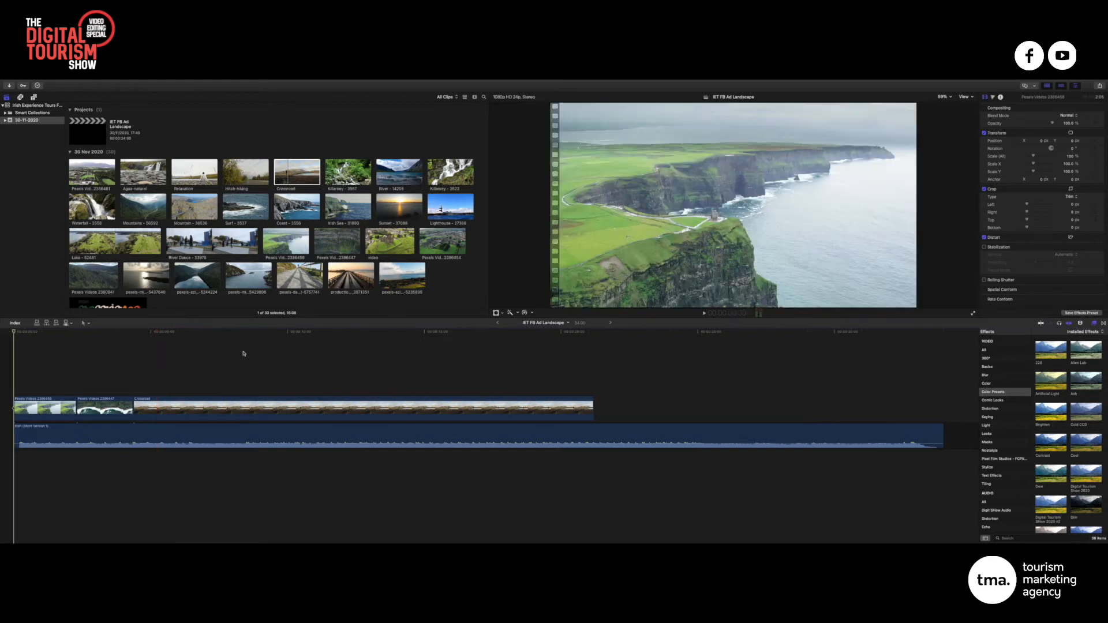
# Trim the Crossroad clip's end to the playhead near 6:10, fine-tuning it by a frame
pyautogui.press('space')
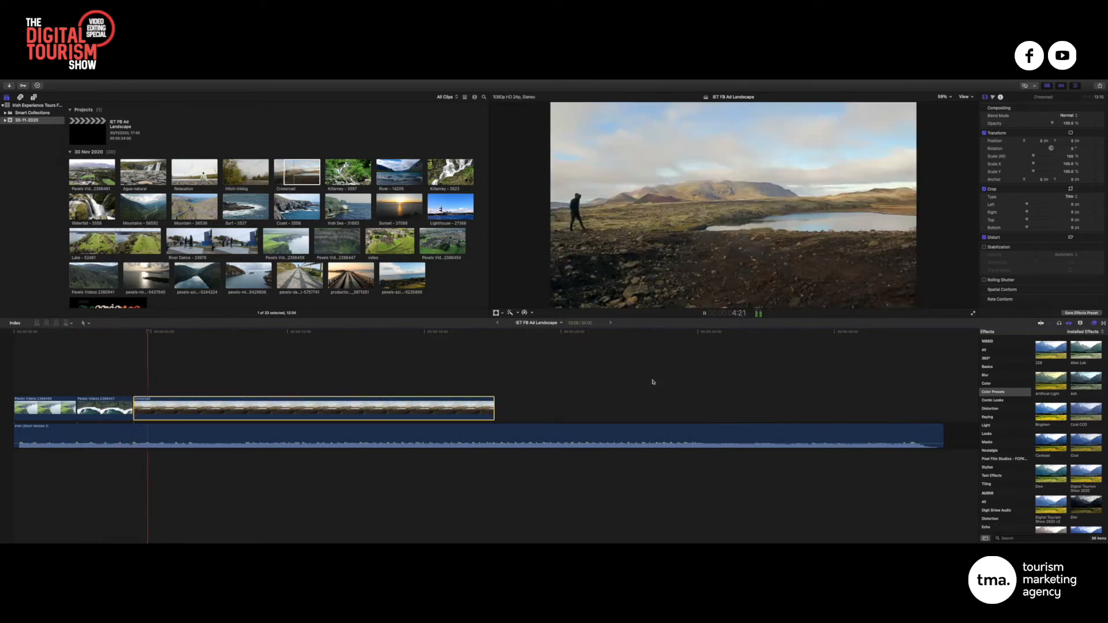
pyautogui.press('space')
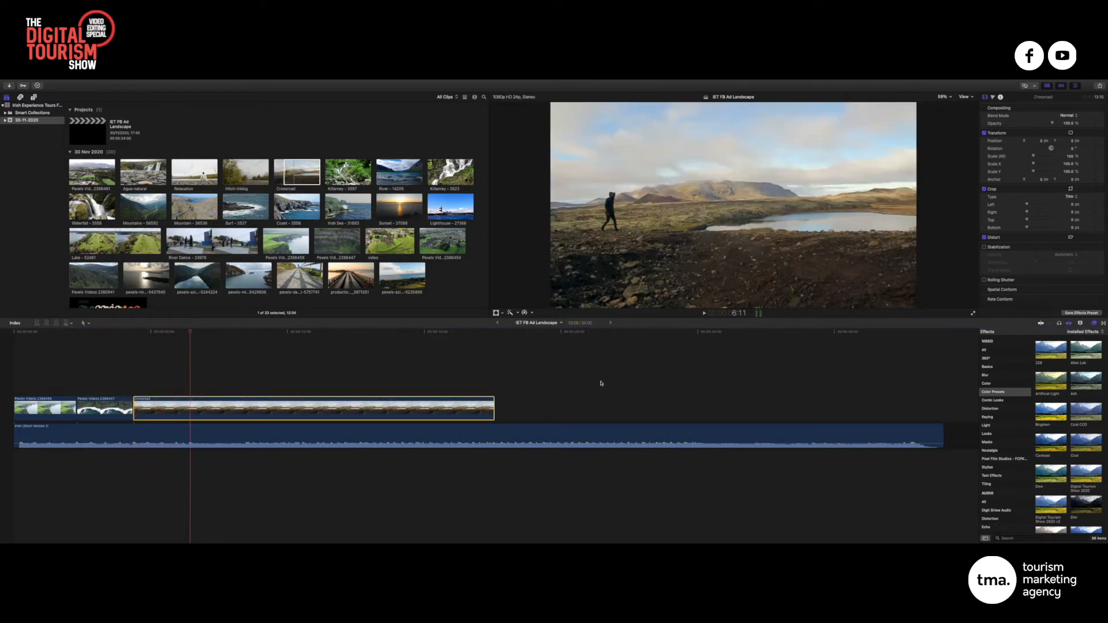
pyautogui.click(190, 334)
pyautogui.moveTo(493, 404); pyautogui.dragTo(193, 409)
pyautogui.press('super+equal')
pyautogui.press('super+equal')
pyautogui.press('super+equal')
pyautogui.press('super+equal')
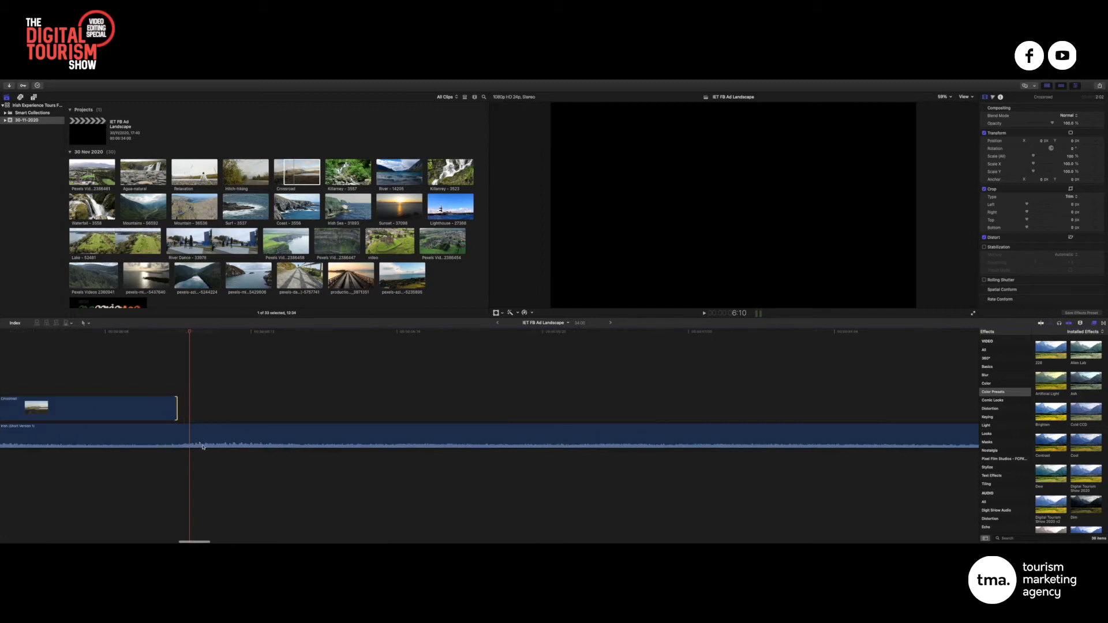
pyautogui.click(196, 333)
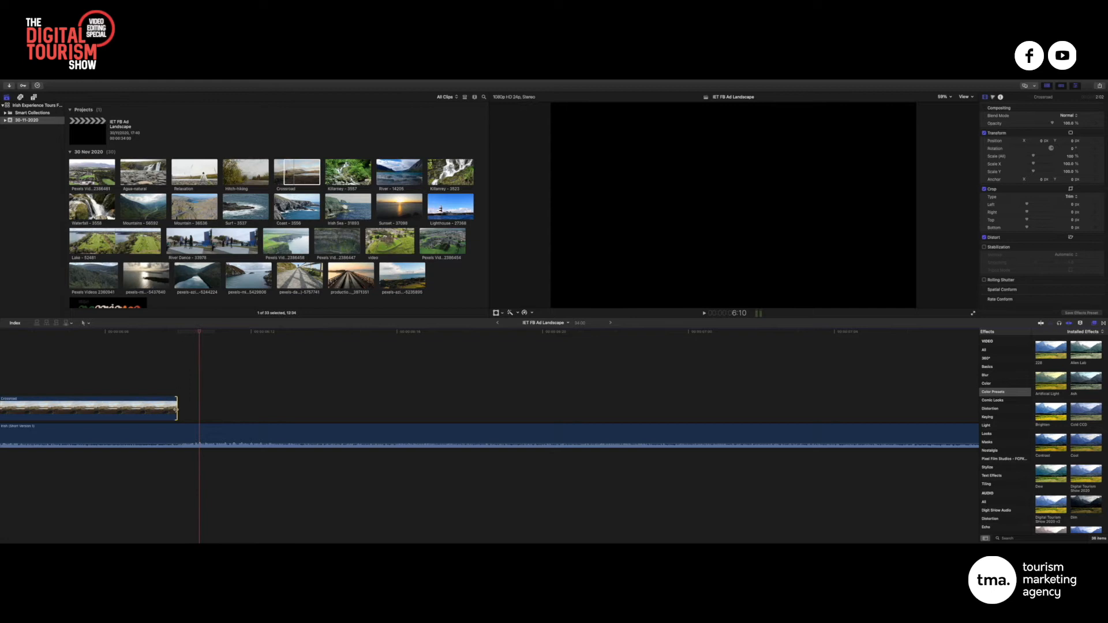
pyautogui.moveTo(176, 410)
pyautogui.mouseDown()
pyautogui.moveTo(215, 405)
pyautogui.moveTo(177, 405)
pyautogui.mouseUp()
# Fit the whole project in the timeline and replay the edit from the start
pyautogui.hotkey('shift', 'z')
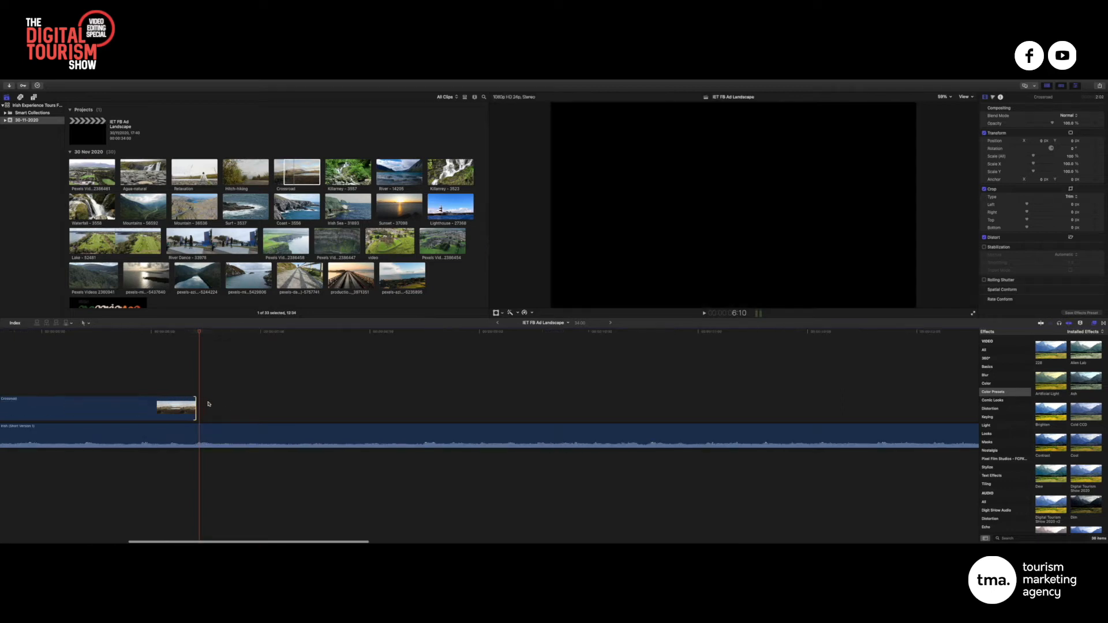
pyautogui.press('super+minus')
pyautogui.press('super+equal')
pyautogui.hscroll(-3, 197, 381)
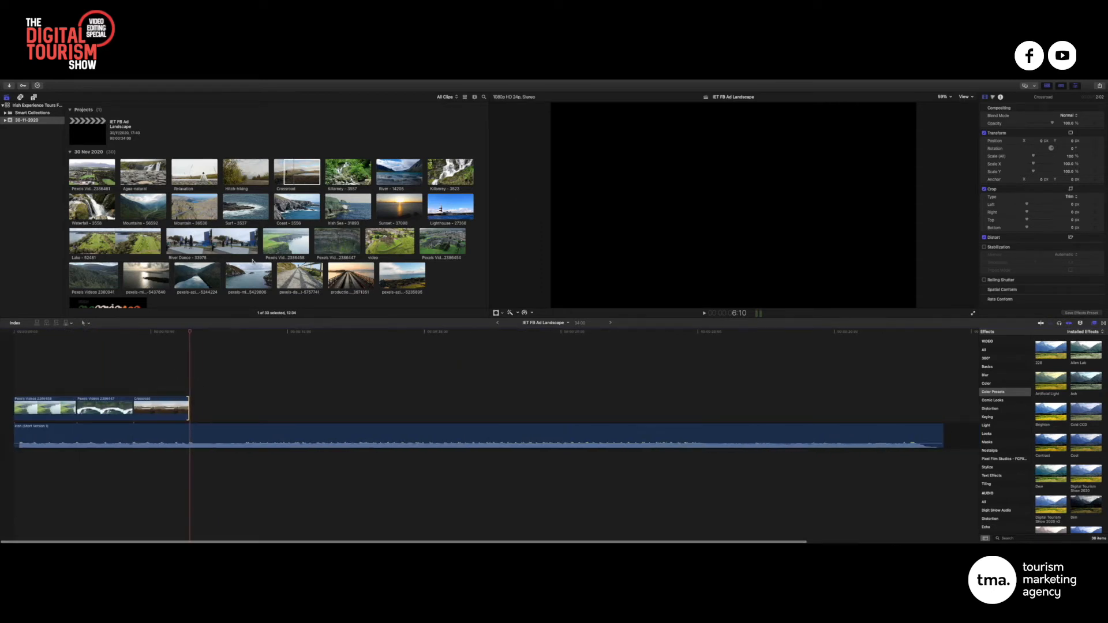
pyautogui.press('Home')
pyautogui.press('space')
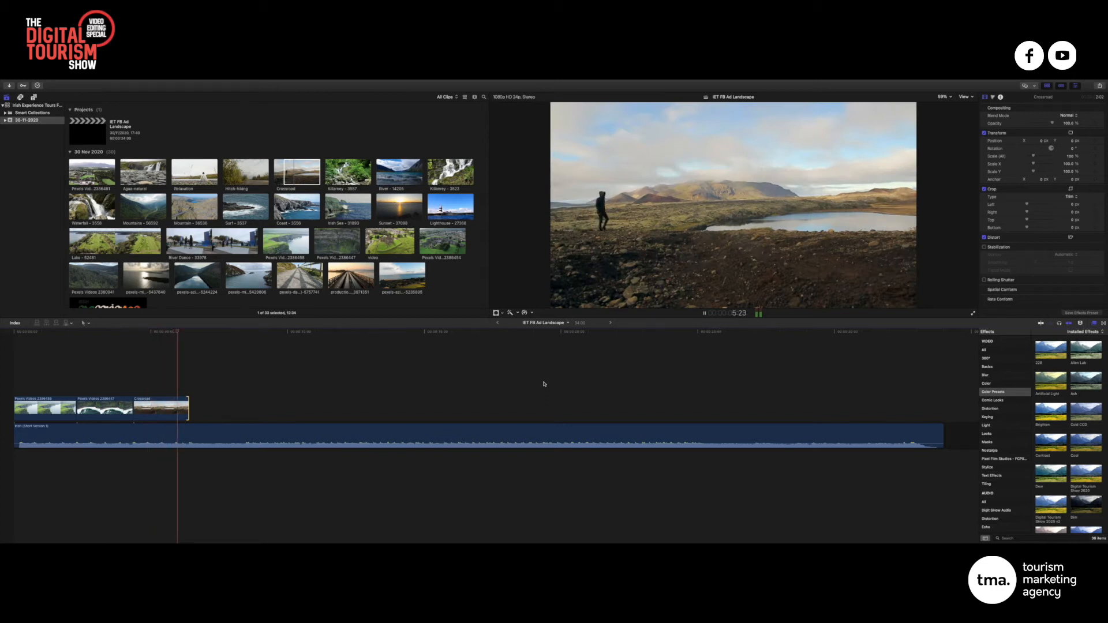
# Append the Agua-natural waterfall clip after Crossroad, trim it to end near 8:12, and replay
pyautogui.press('space')
pyautogui.click(195, 183)
pyautogui.moveTo(143, 172); pyautogui.dragTo(190, 405)
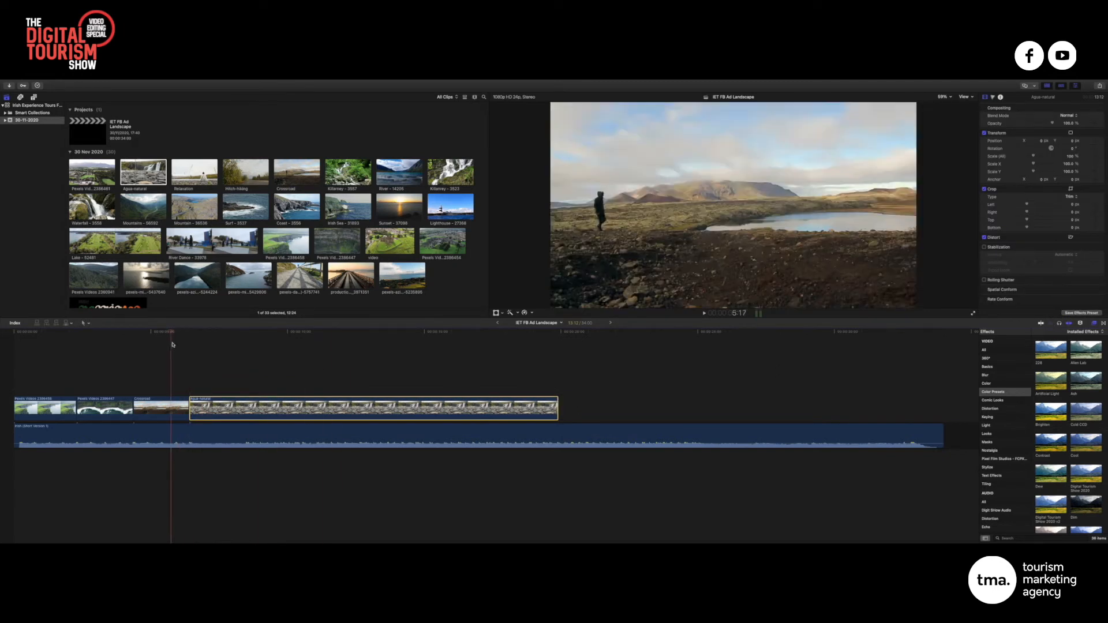
pyautogui.press('space')
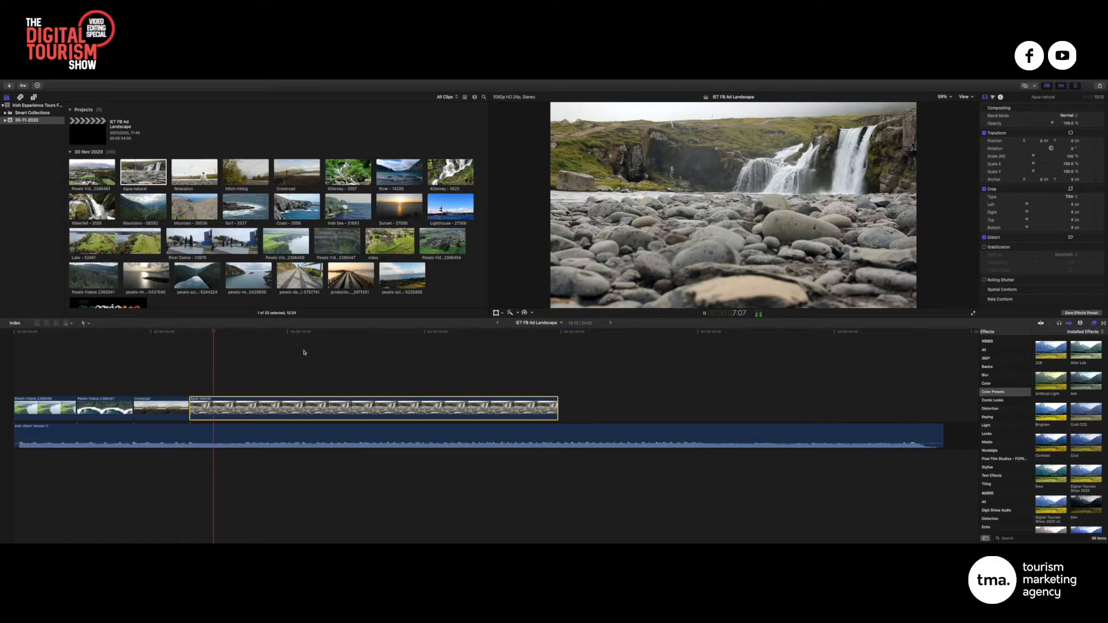
pyautogui.press('space')
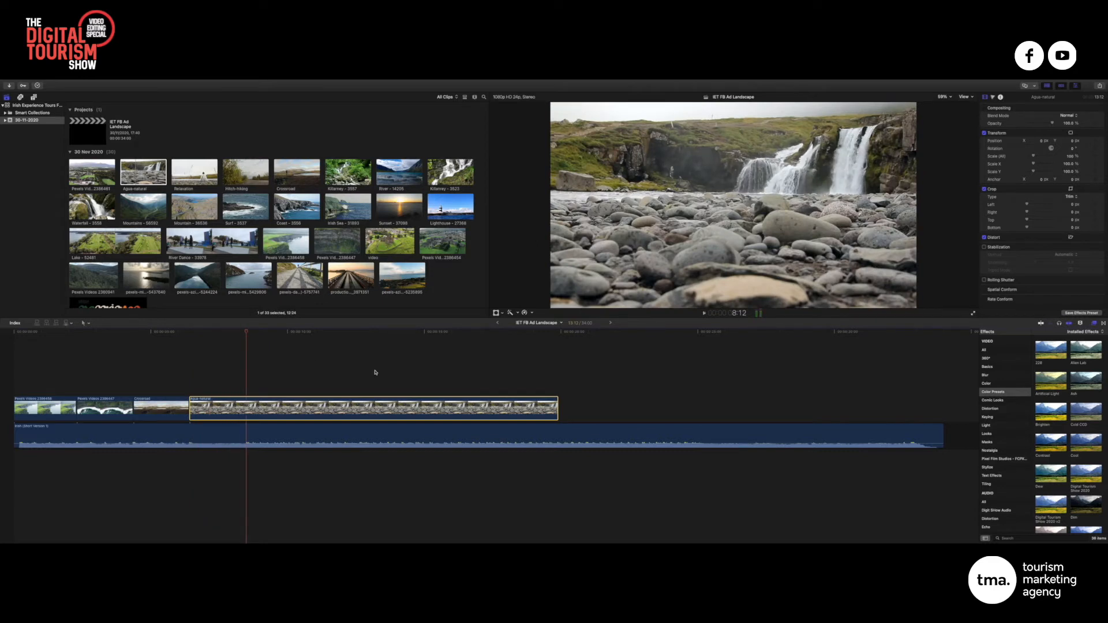
pyautogui.moveTo(557, 412); pyautogui.dragTo(247, 412)
pyautogui.press('Home')
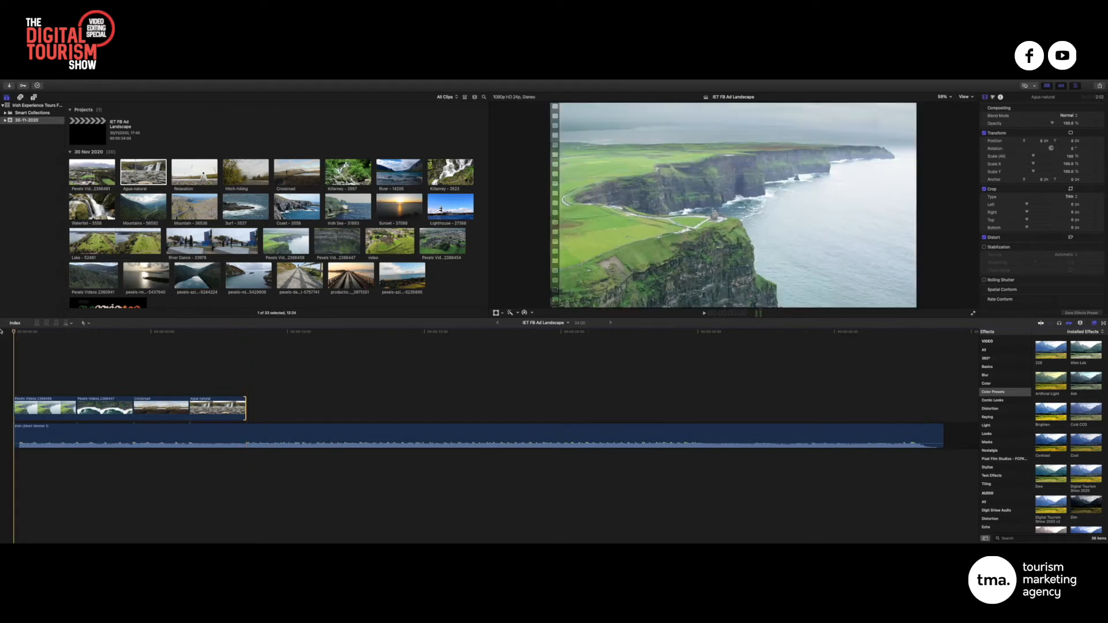
pyautogui.press('space')
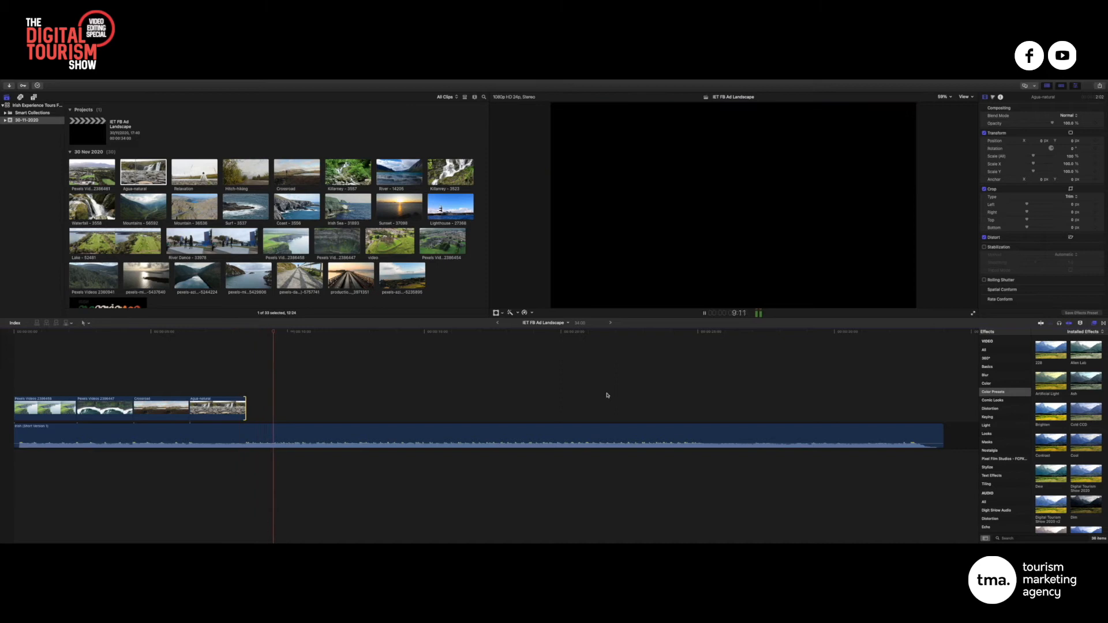
pyautogui.press('space')
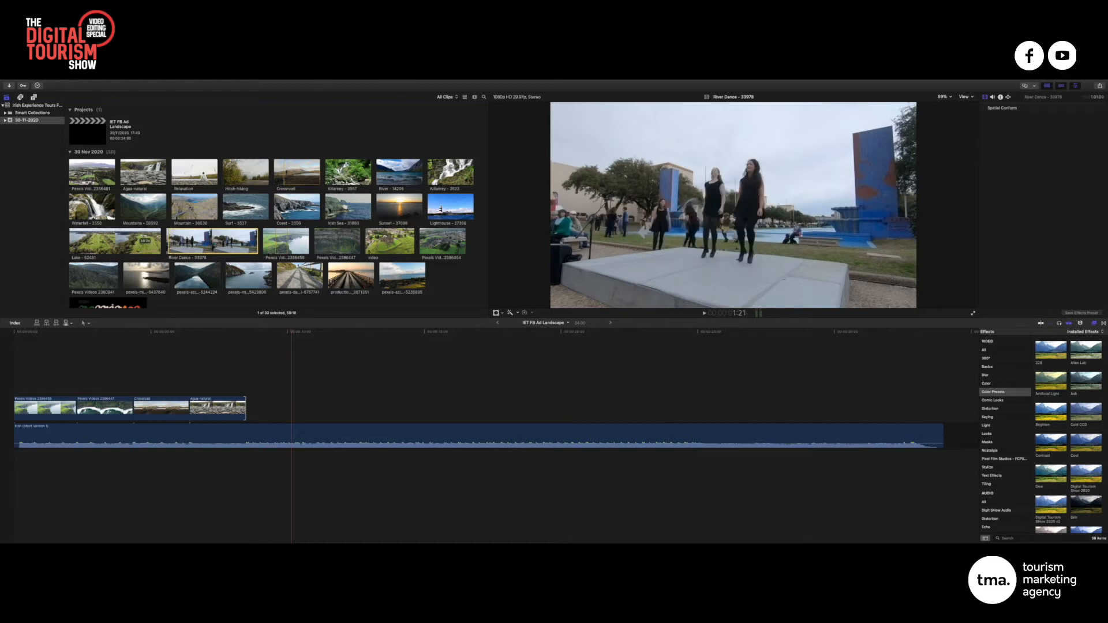
# Append River Dance after the waterfall clip, then detach and delete its audio
pyautogui.moveTo(171, 241); pyautogui.dragTo(172, 240)
pyautogui.moveTo(187, 238); pyautogui.dragTo(258, 408)
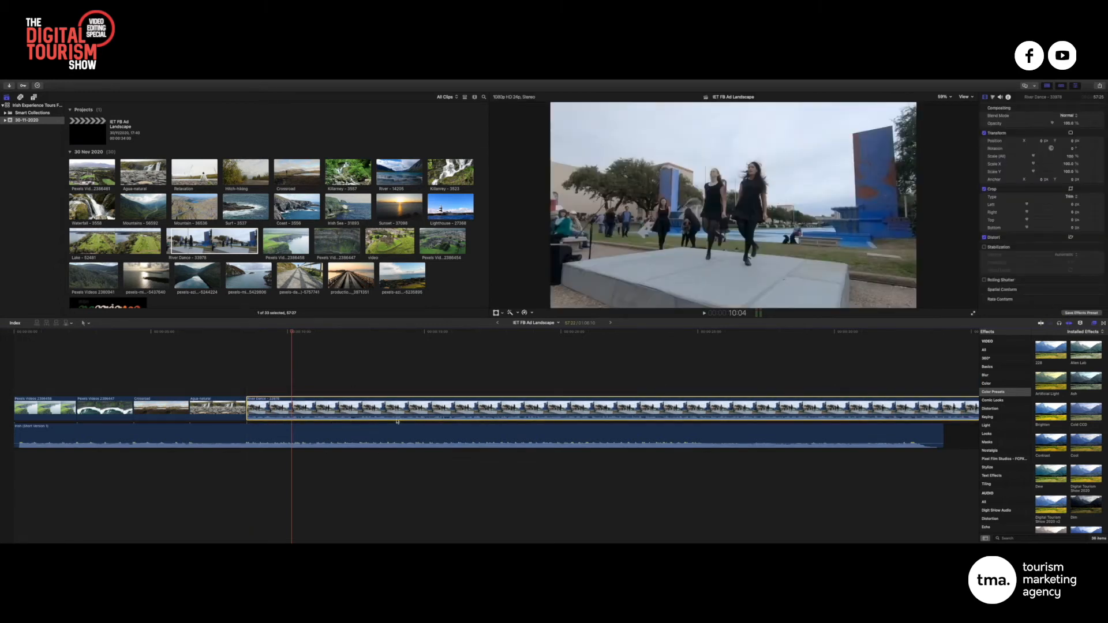
pyautogui.rightClick(312, 400)
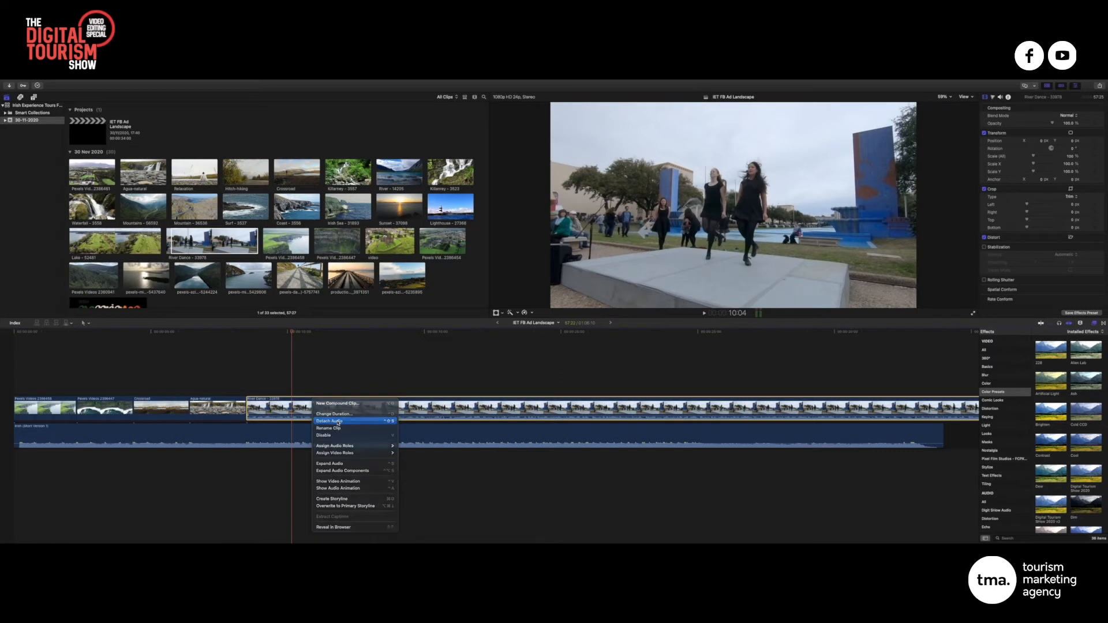
pyautogui.click(328, 462)
pyautogui.click(328, 459)
pyautogui.press('BackSpace')
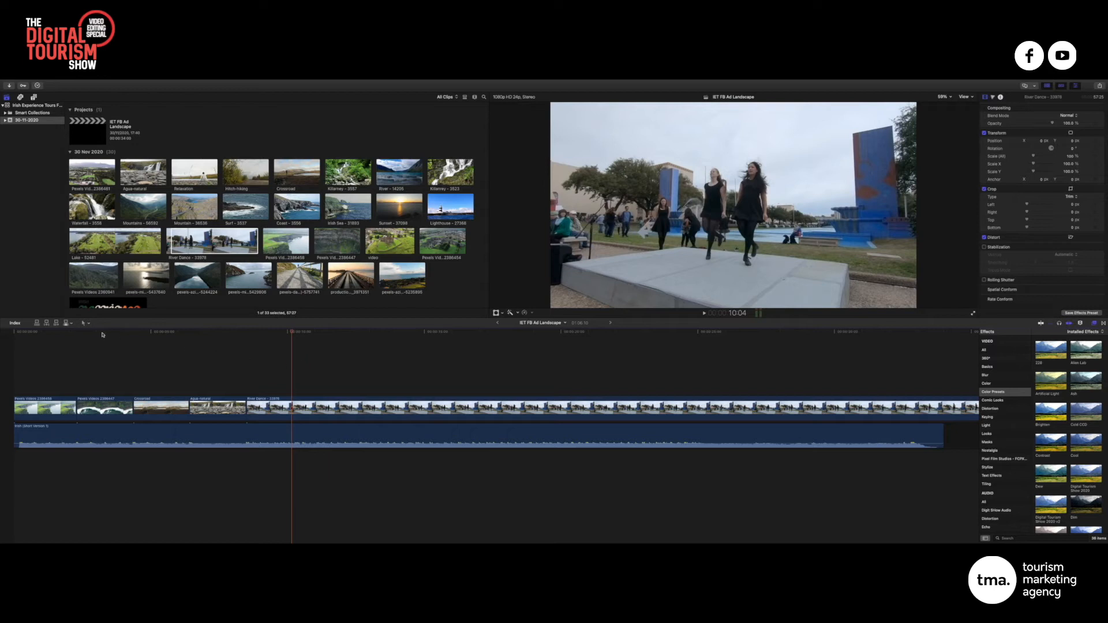
# Replay the edit through the cut into River Dance and park the playhead at 10:13
pyautogui.moveTo(112, 332); pyautogui.dragTo(13, 333)
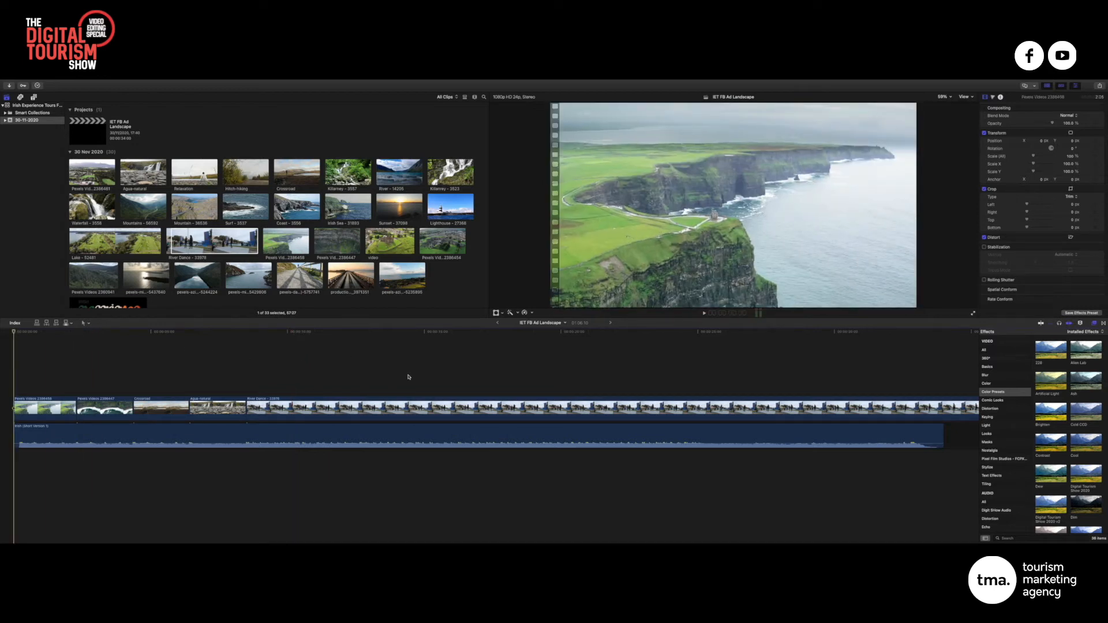
pyautogui.press('space')
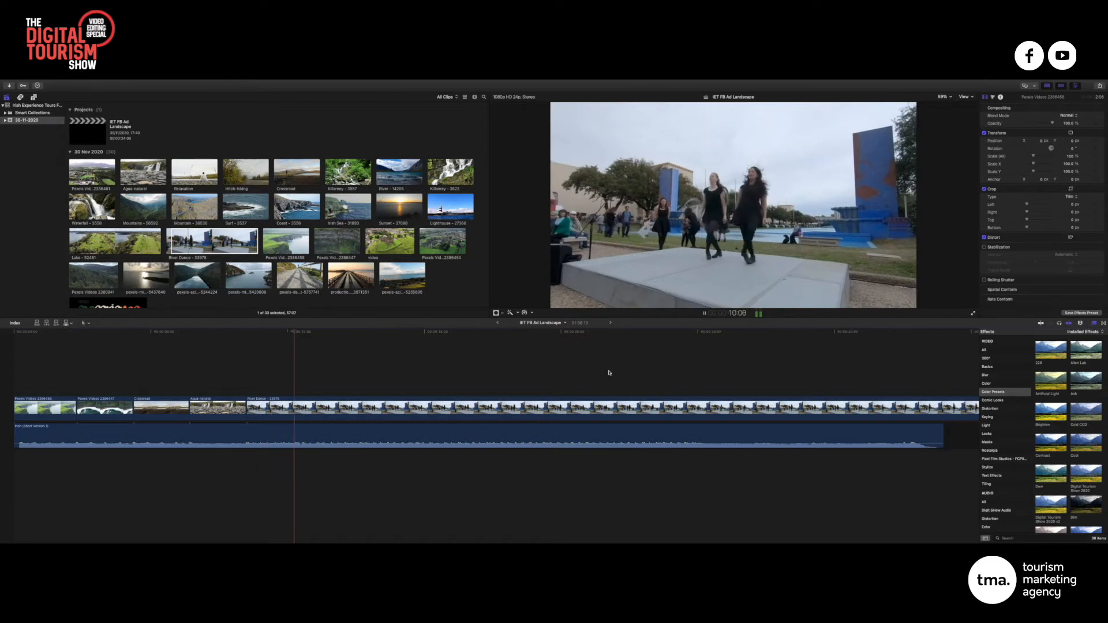
pyautogui.press('space')
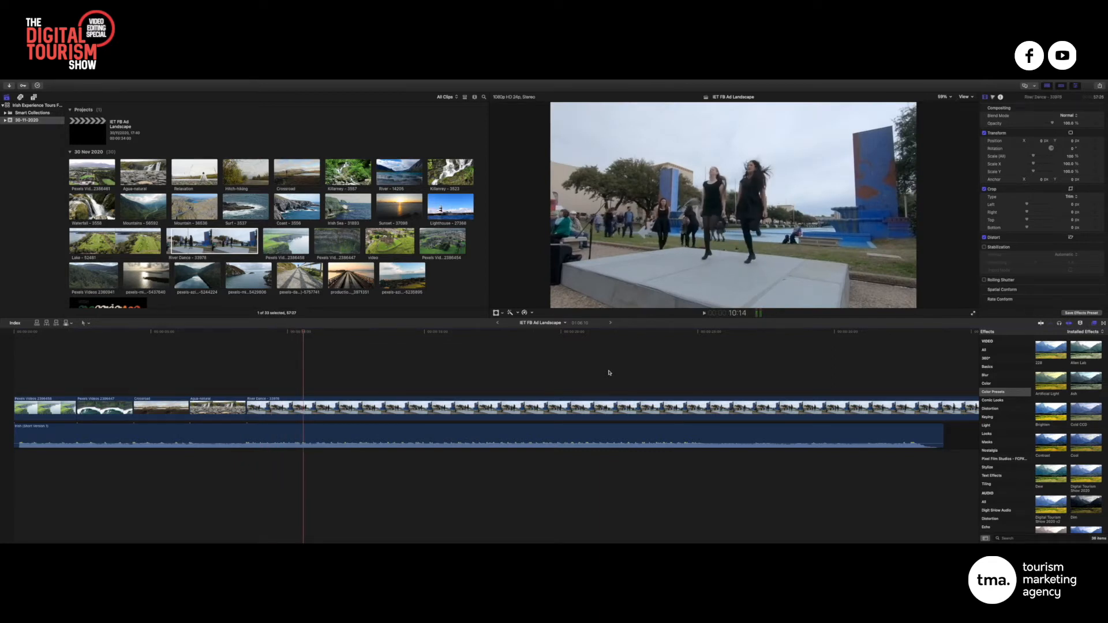
pyautogui.click(235, 333)
pyautogui.press('space')
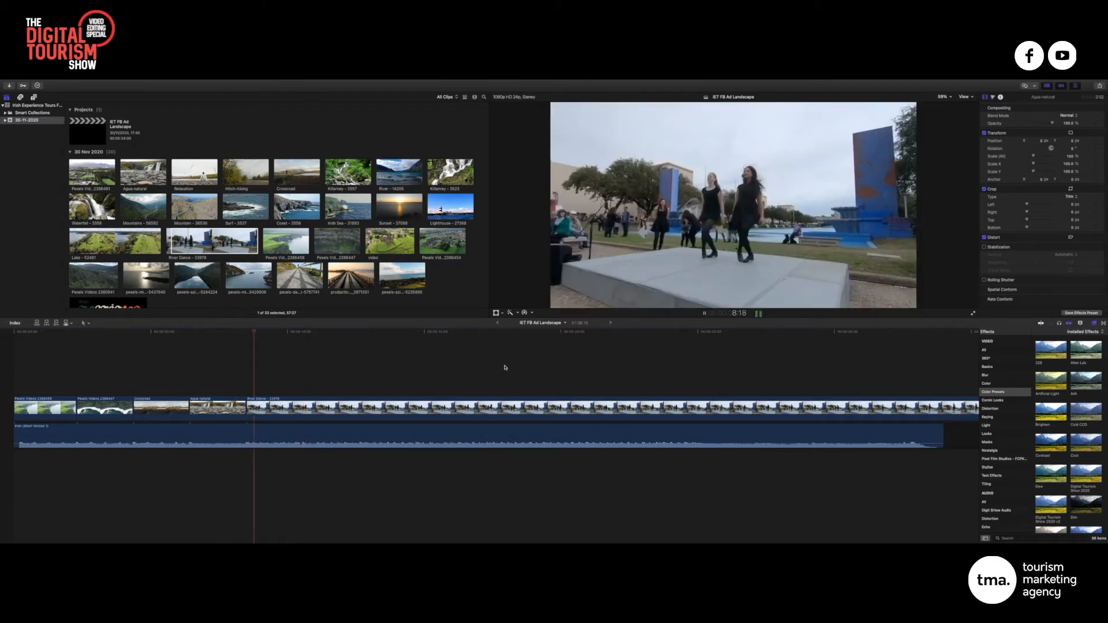
pyautogui.press('space')
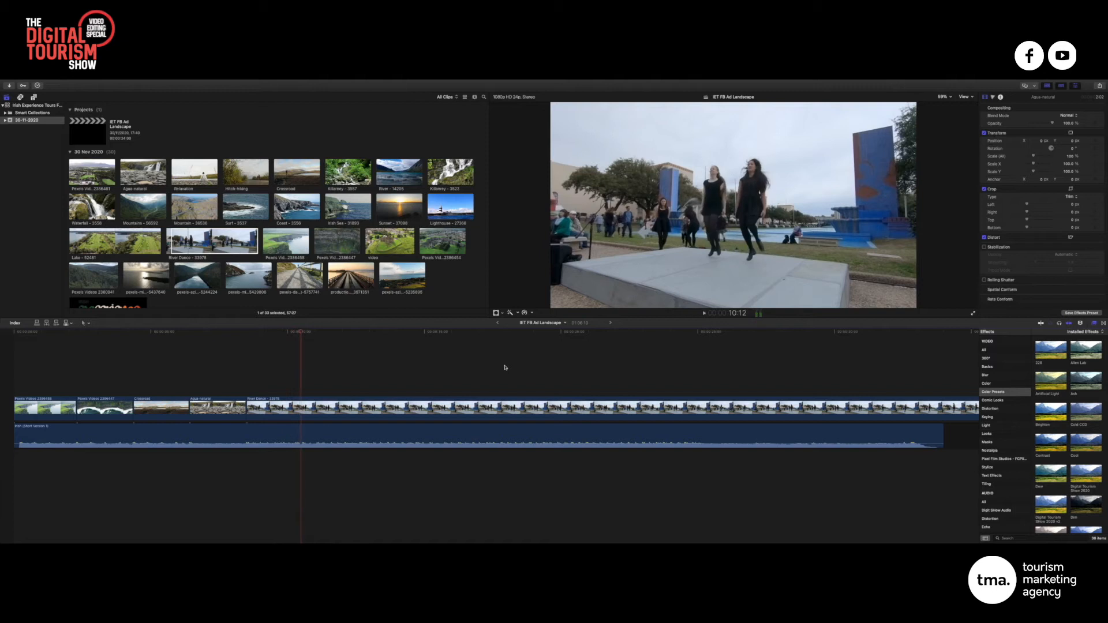
pyautogui.click(245, 333)
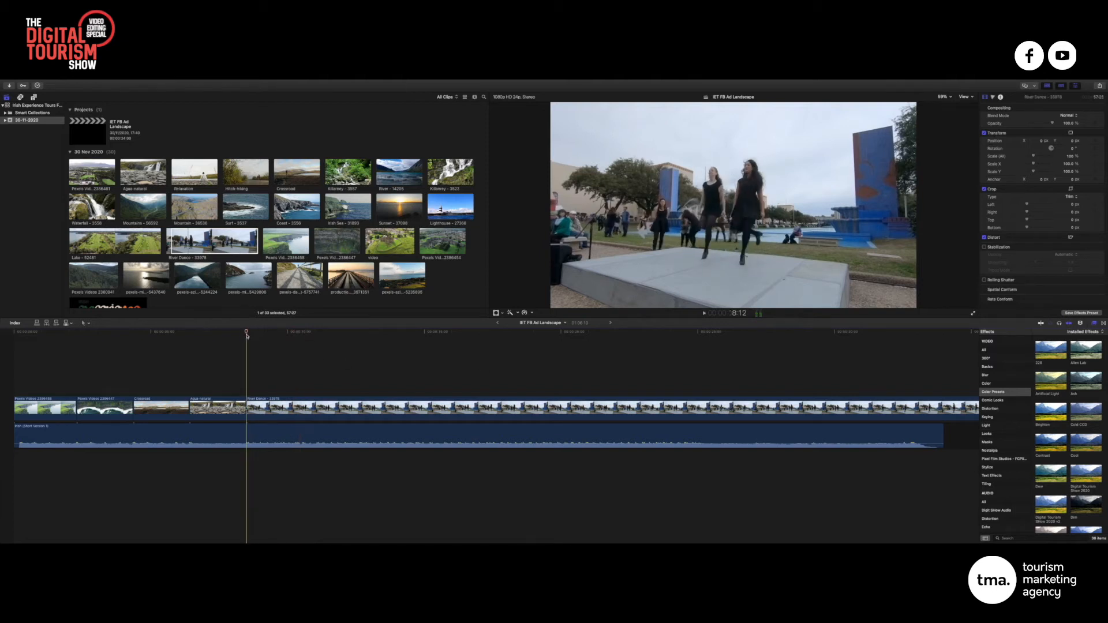
pyautogui.moveTo(247, 334); pyautogui.dragTo(237, 333)
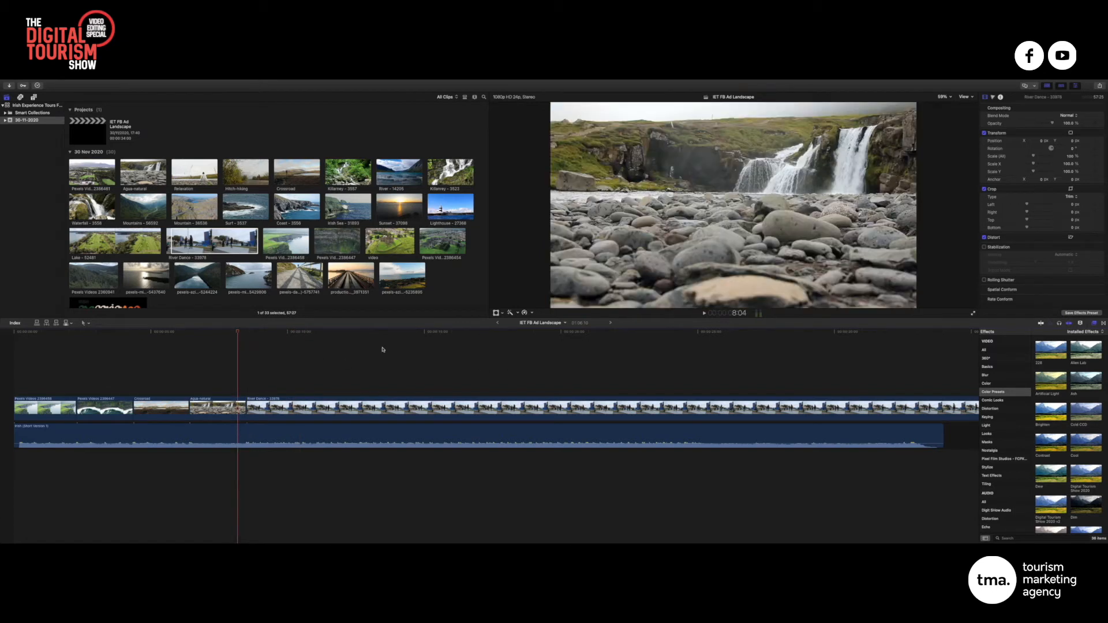
pyautogui.press('space')
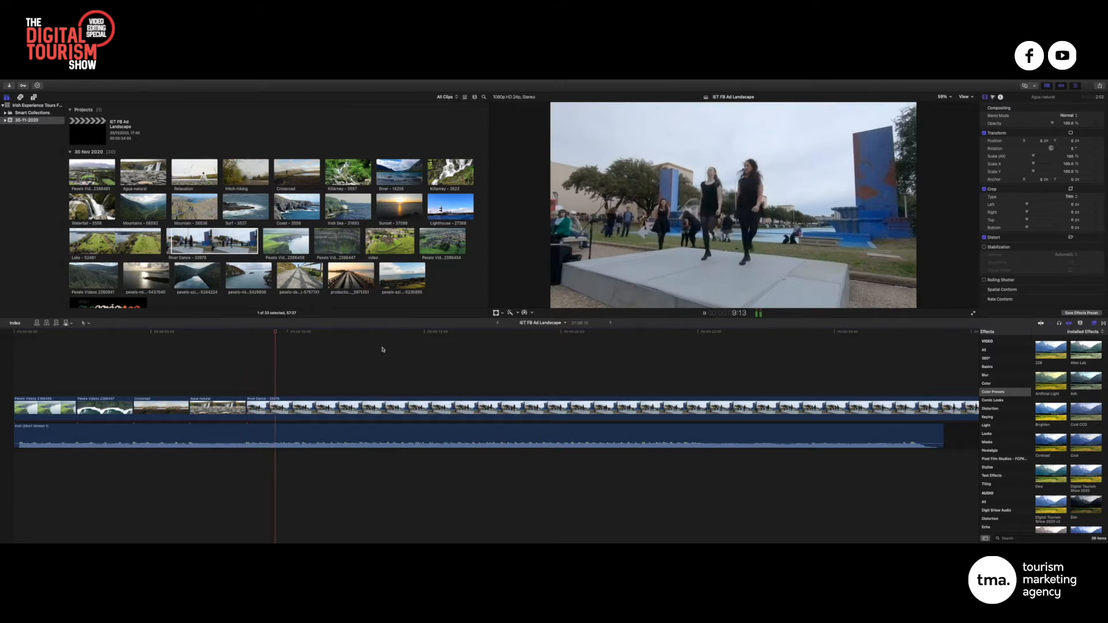
pyautogui.press('space')
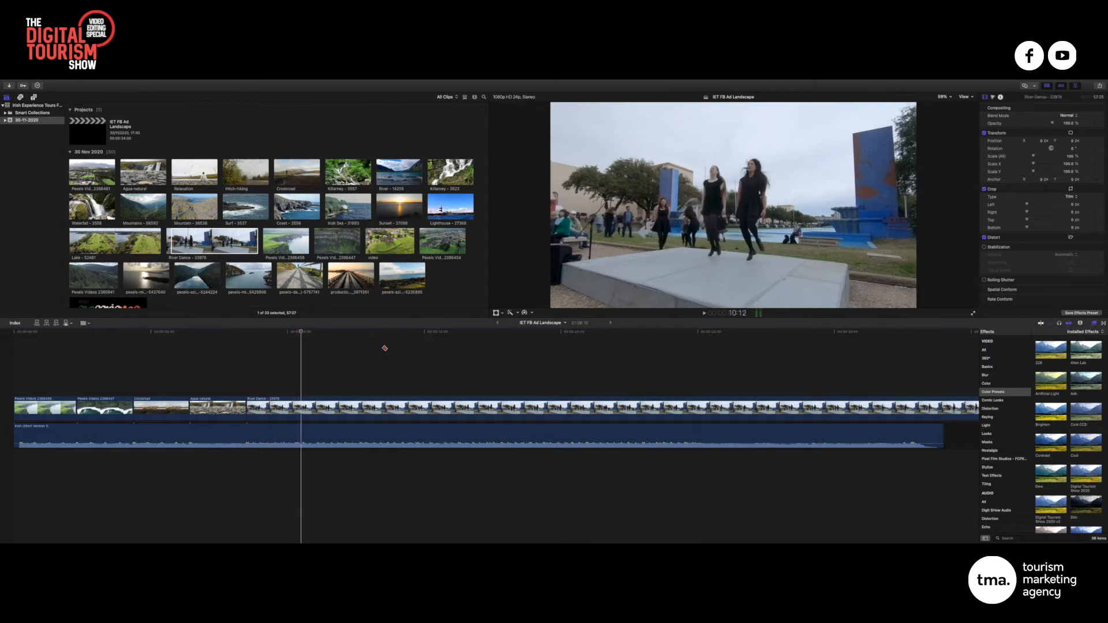
pyautogui.click(302, 332)
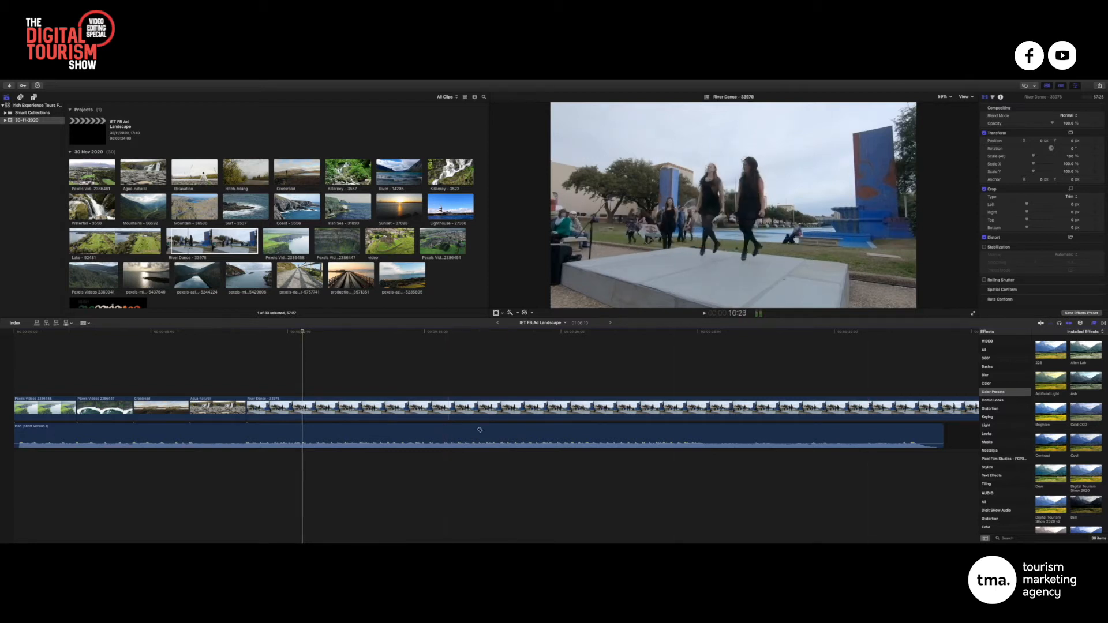
# Blade River Dance at the 10:13 playhead and delete the leftover footage after the cut
pyautogui.hscroll(1, 815, 432)
pyautogui.hscroll(5, 815, 432)
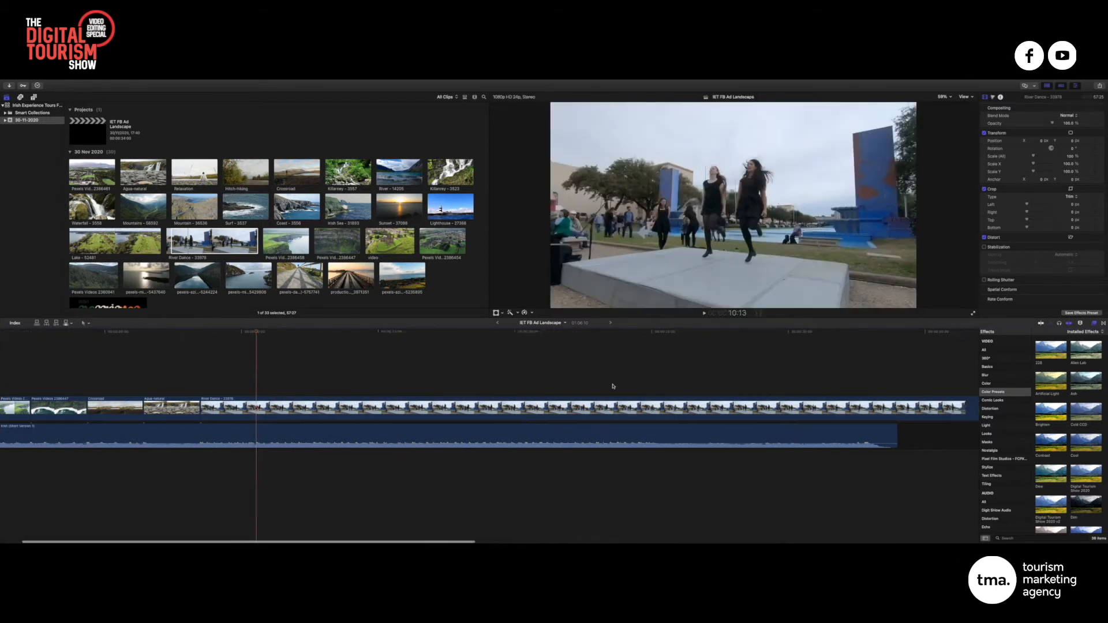
pyautogui.hscroll(10, 881, 407)
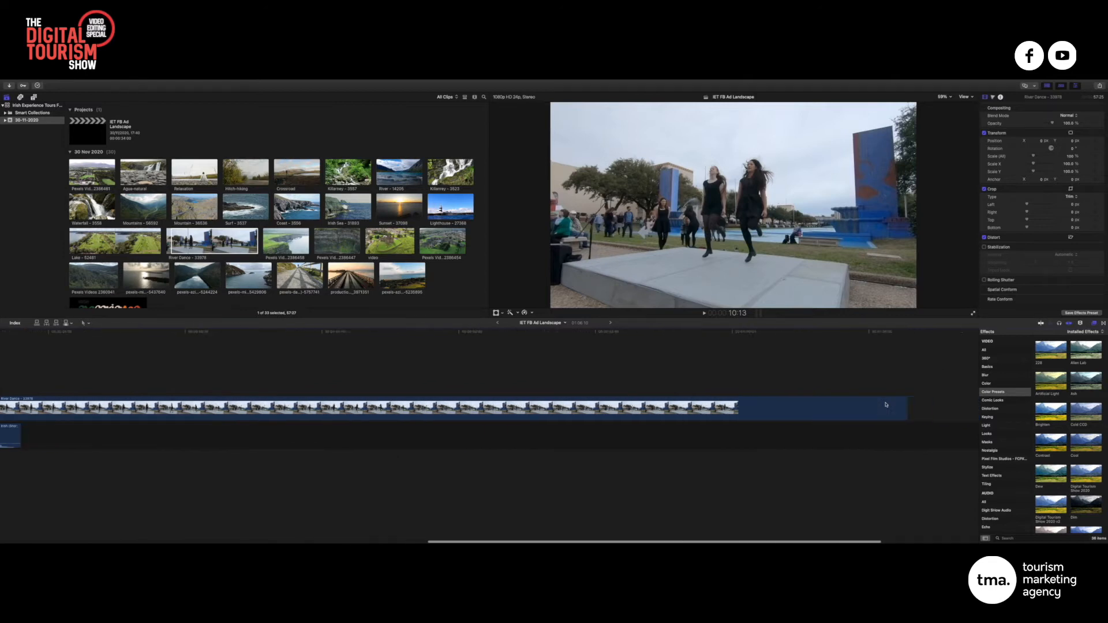
pyautogui.click(839, 408)
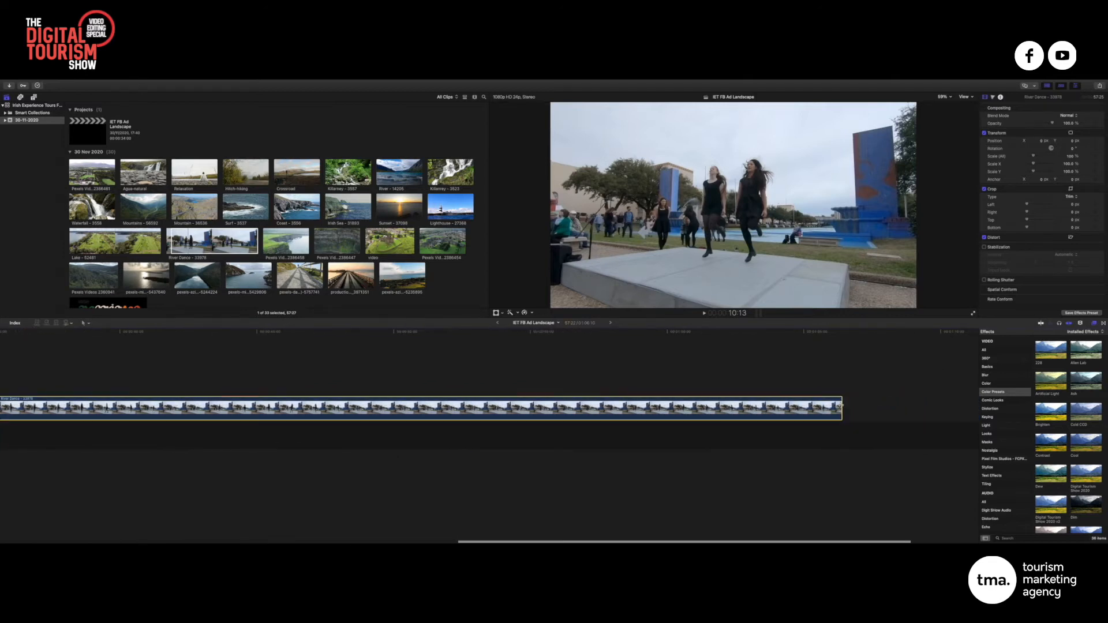
pyautogui.moveTo(840, 406); pyautogui.dragTo(70, 405)
pyautogui.hscroll(-10, 116, 403)
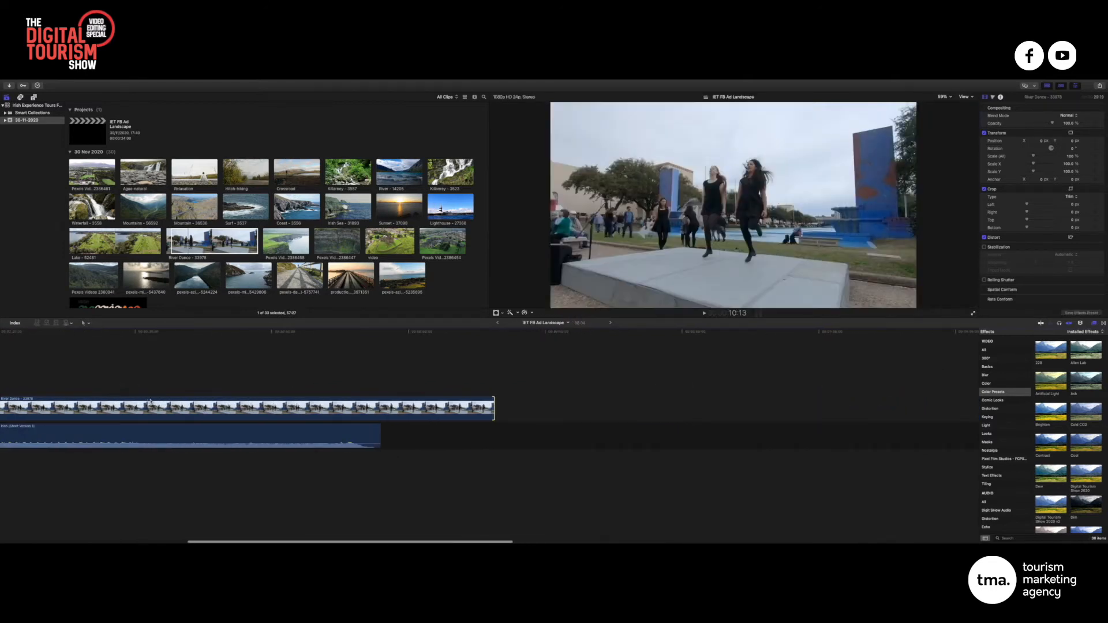
pyautogui.hscroll(-10, 151, 401)
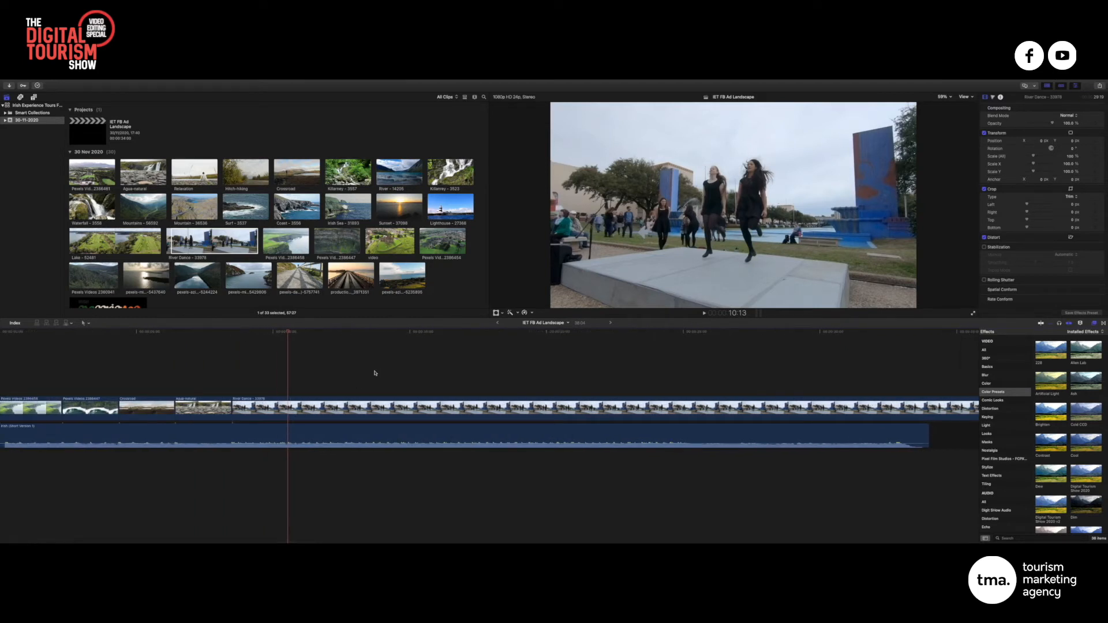
pyautogui.press('b')
pyautogui.press('super+b')
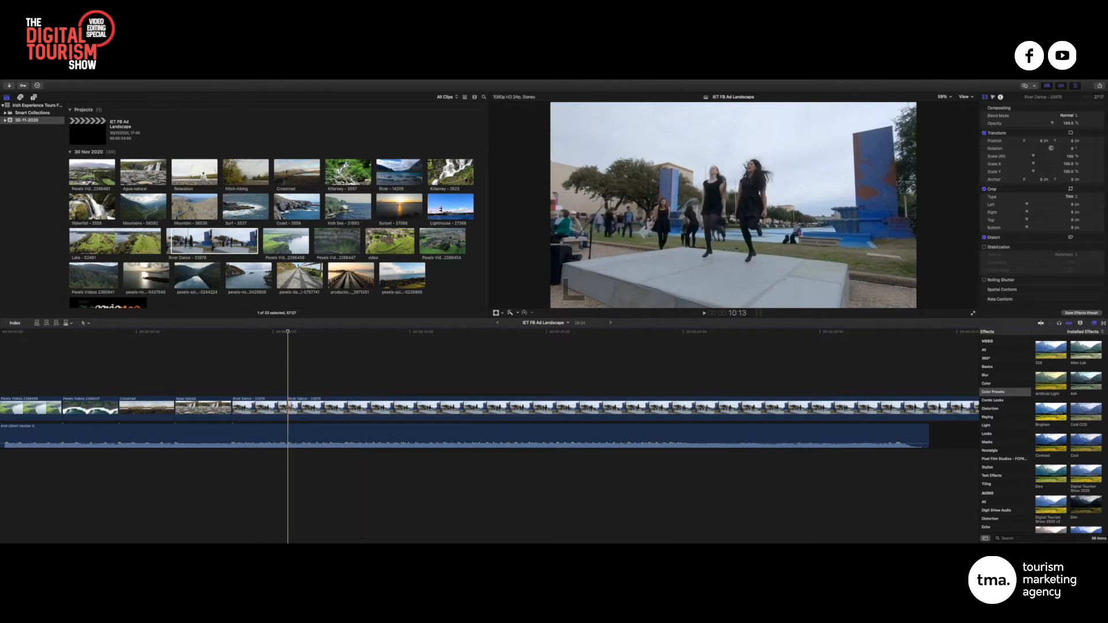
pyautogui.click(308, 408)
pyautogui.press('Delete')
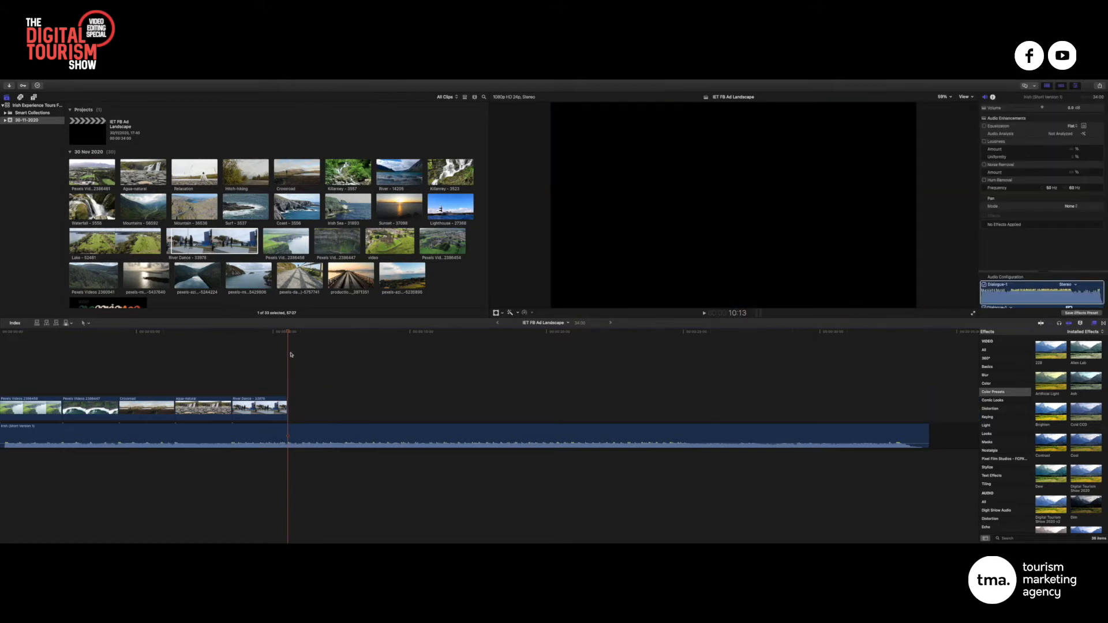
pyautogui.hscroll(-1, 161, 344)
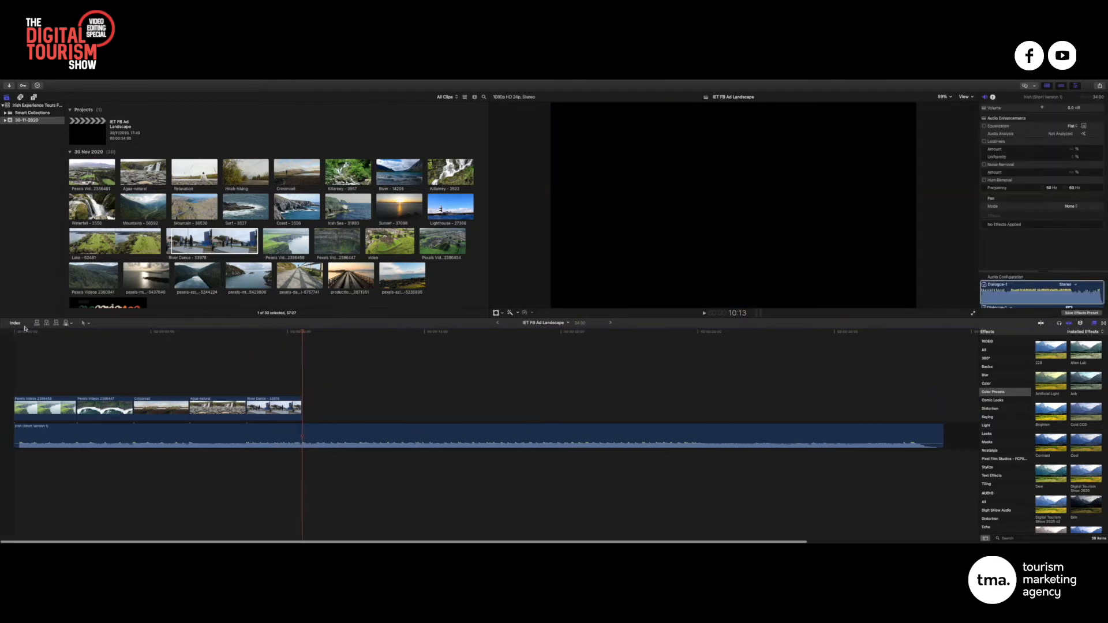
# Append the River - 14205 lake clip as the sixth clip, right after River Dance
pyautogui.moveTo(24, 332); pyautogui.dragTo(301, 333)
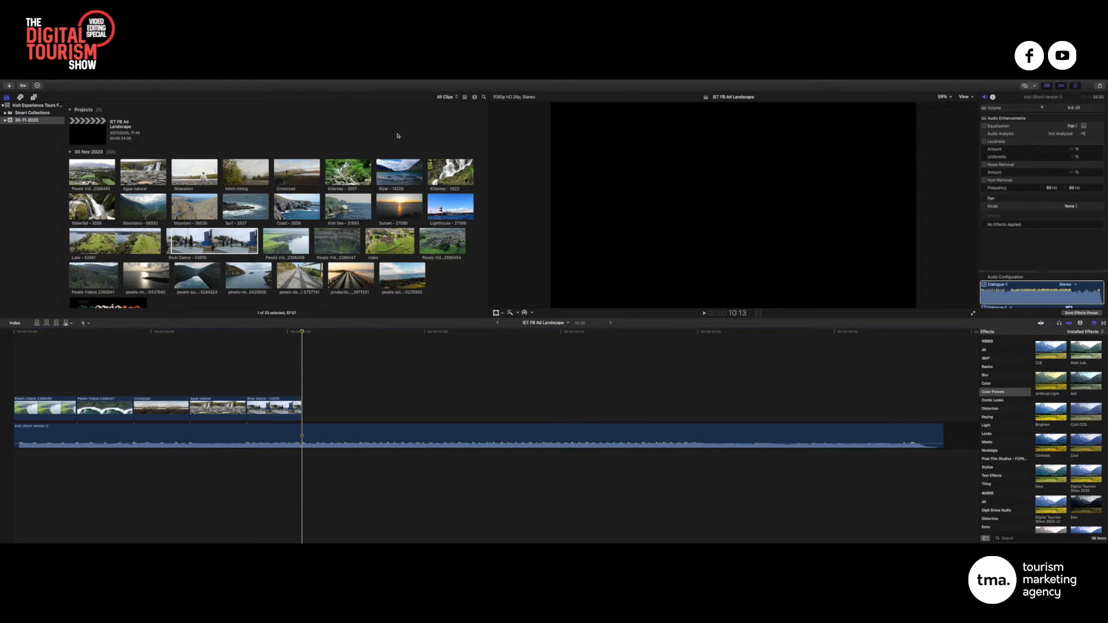
pyautogui.click(397, 136)
pyautogui.click(406, 175)
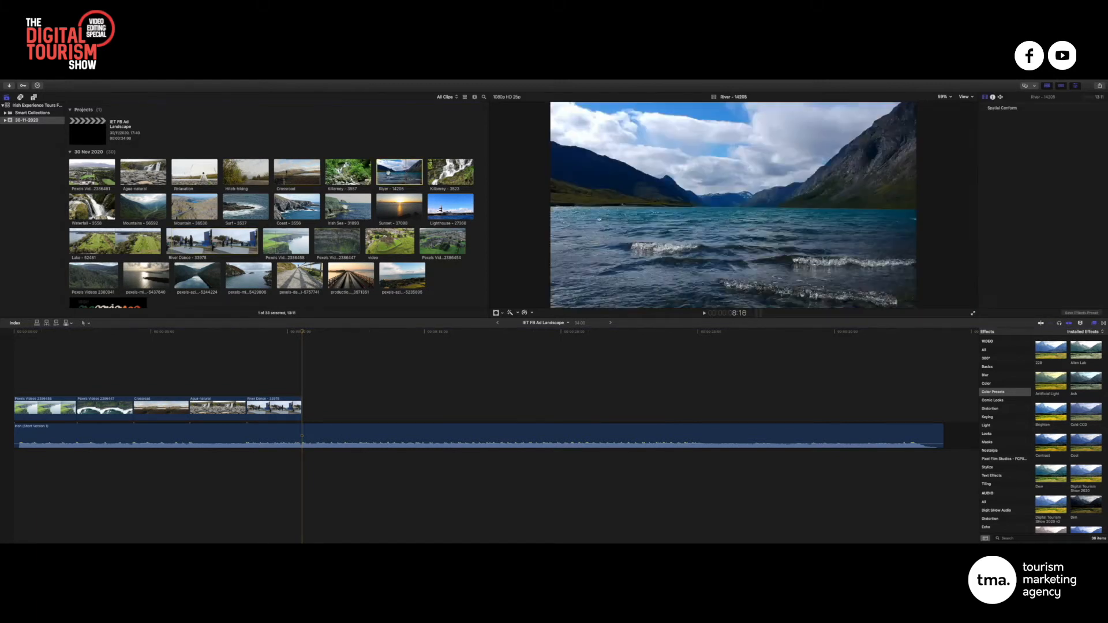
pyautogui.moveTo(388, 172); pyautogui.dragTo(304, 409)
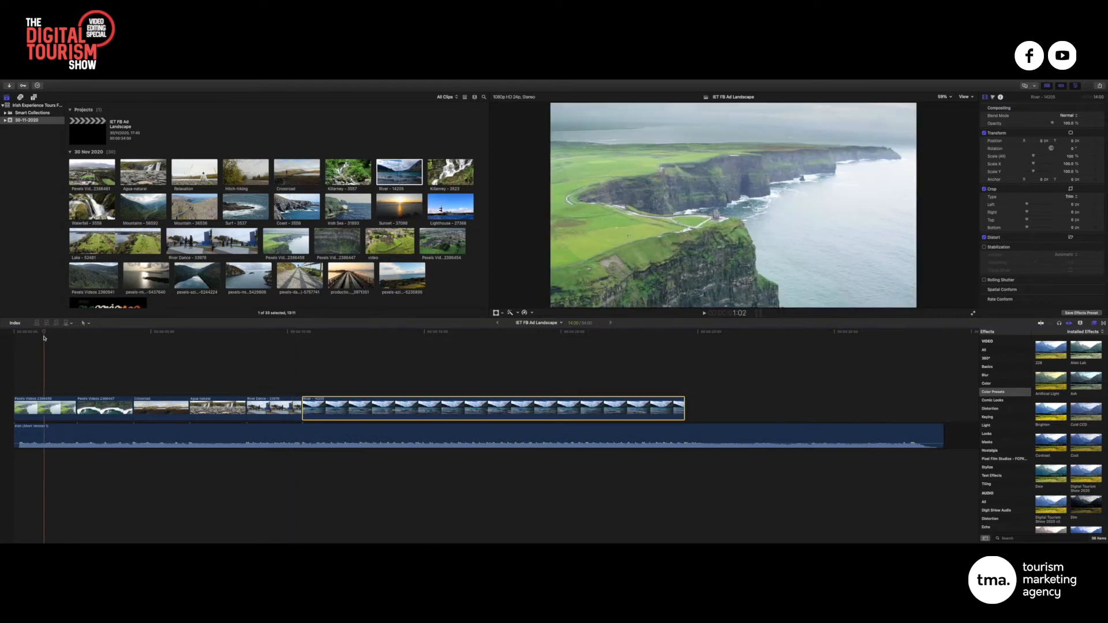
# Trim the River lake clip to end at 12:15, then preview the Surf - 3537 clip
pyautogui.press('space')
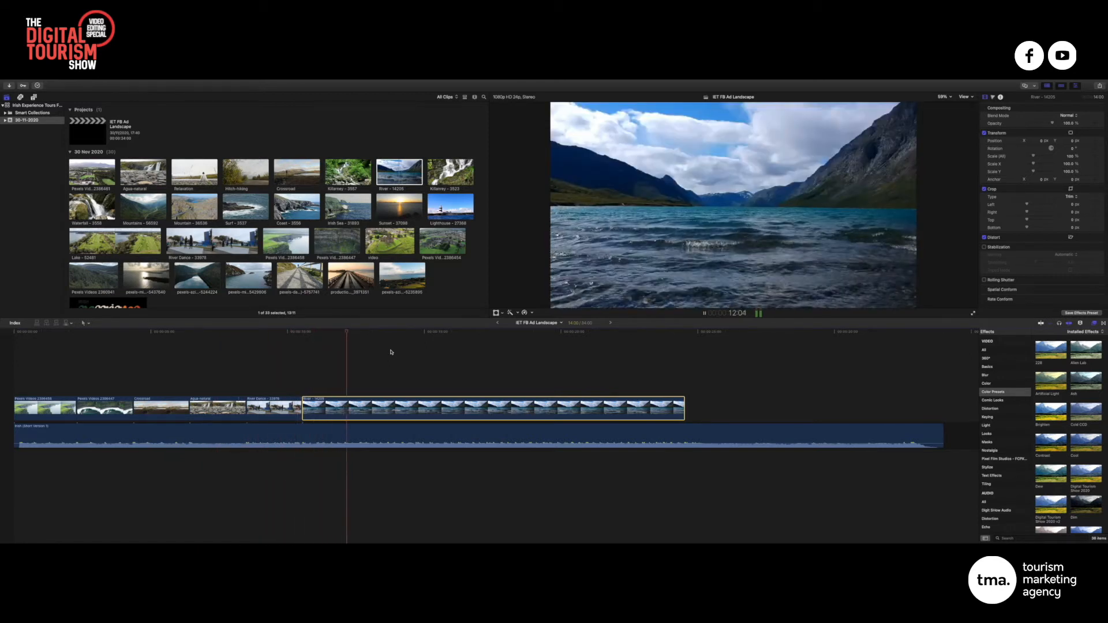
pyautogui.press('space')
pyautogui.click(359, 332)
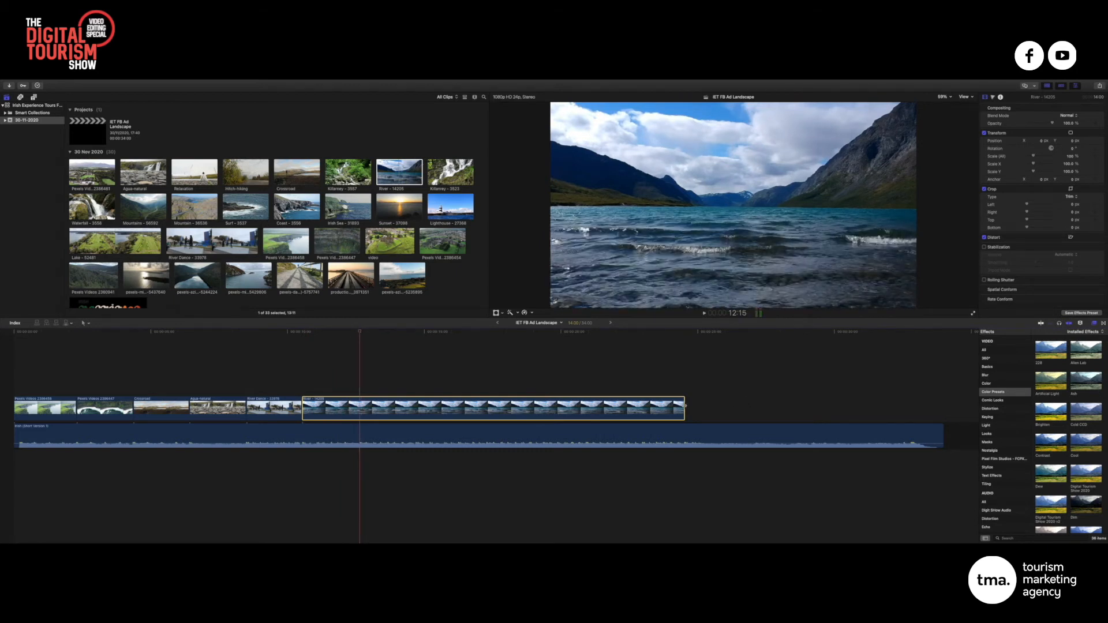
pyautogui.moveTo(684, 408); pyautogui.dragTo(359, 405)
pyautogui.click(236, 216)
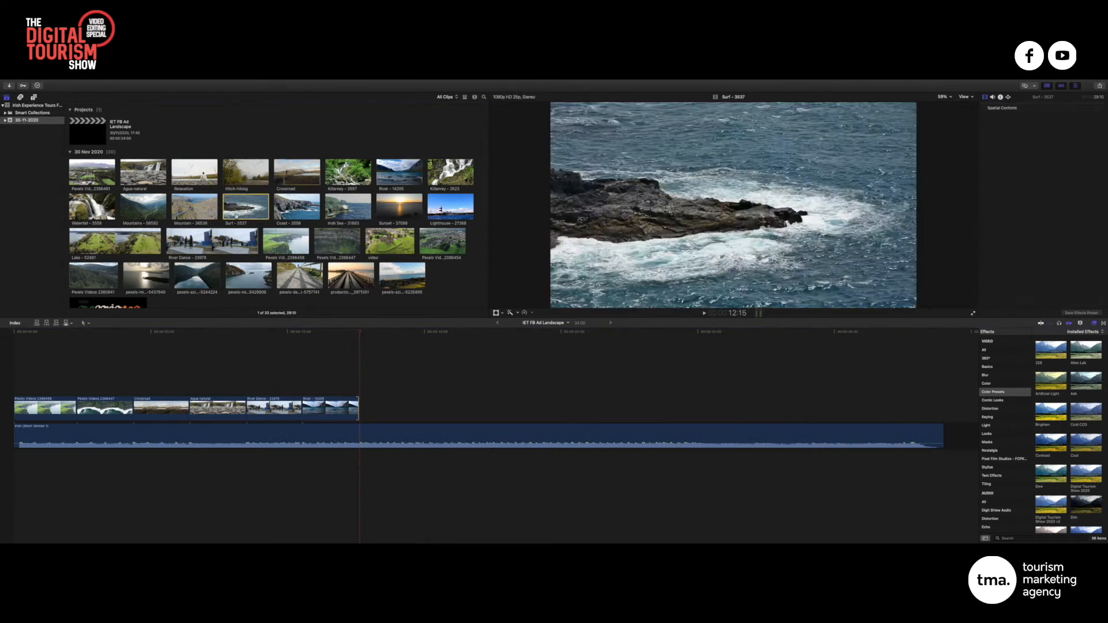
# Append the fence path clip after River and trim its start to begin later
pyautogui.moveTo(300, 276); pyautogui.dragTo(363, 412)
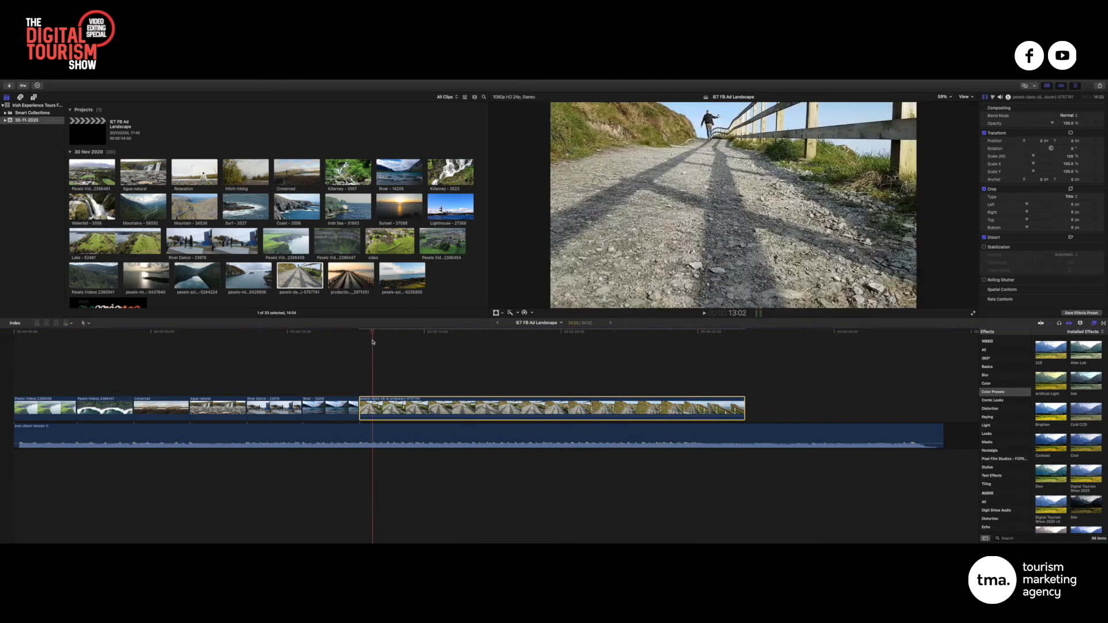
pyautogui.press('space')
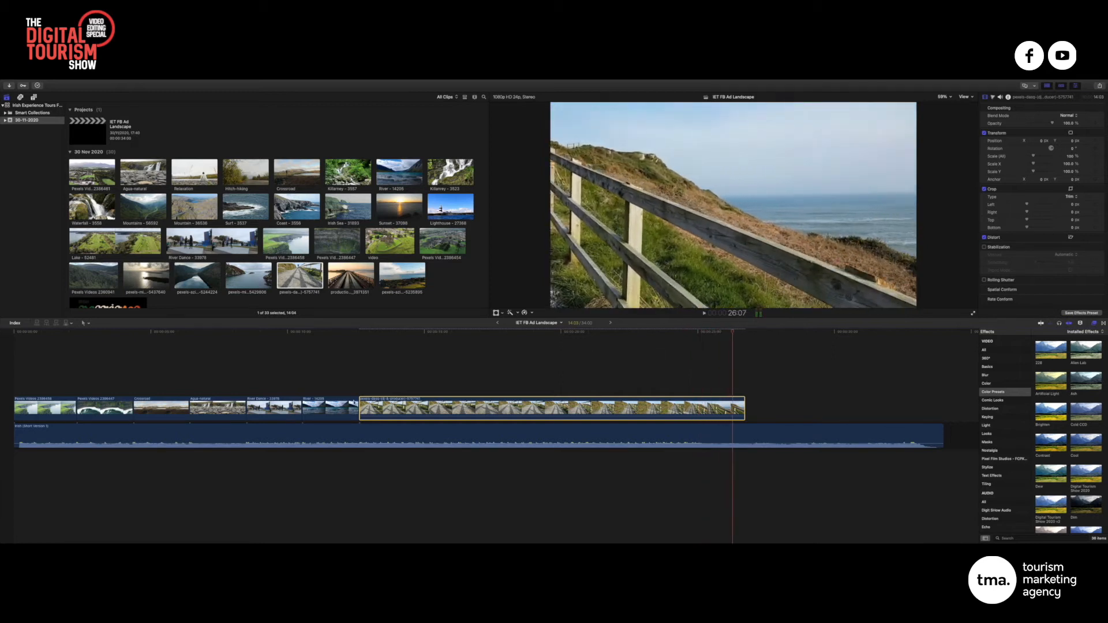
pyautogui.moveTo(360, 408); pyautogui.dragTo(395, 408)
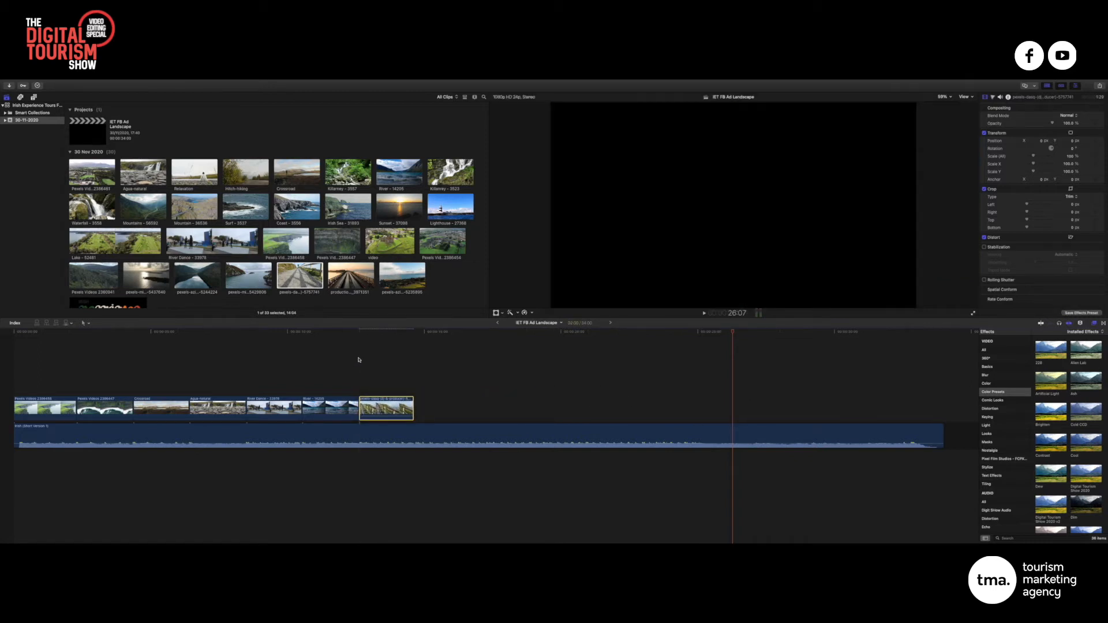
# Detach and delete the fence path clip's audio, extending its start slightly earlier
pyautogui.rightClick(389, 407)
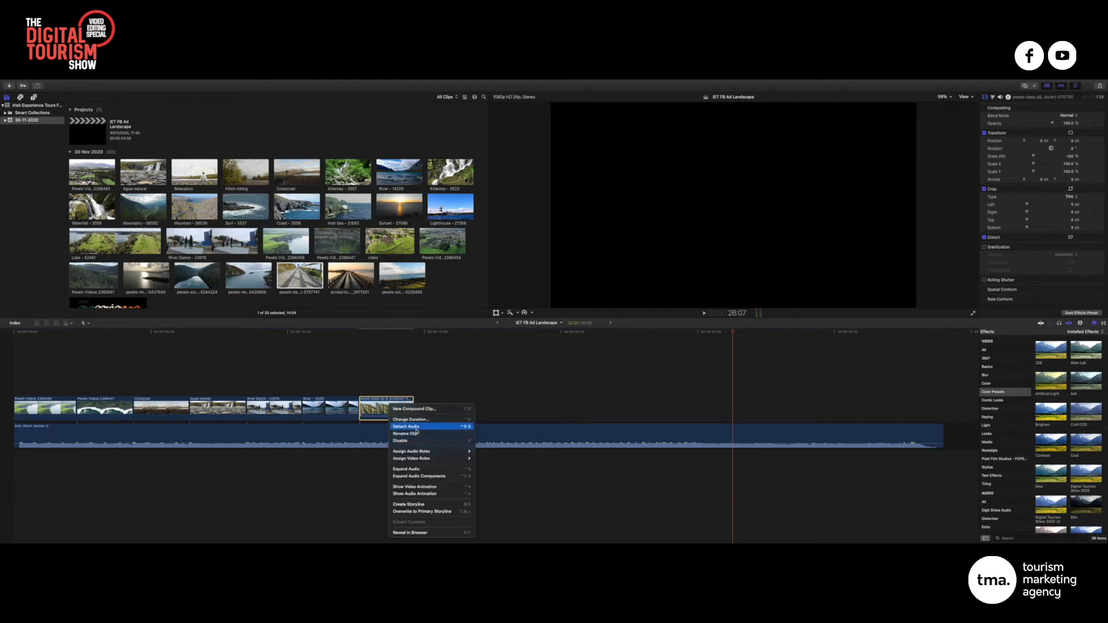
pyautogui.click(408, 427)
pyautogui.press('Delete')
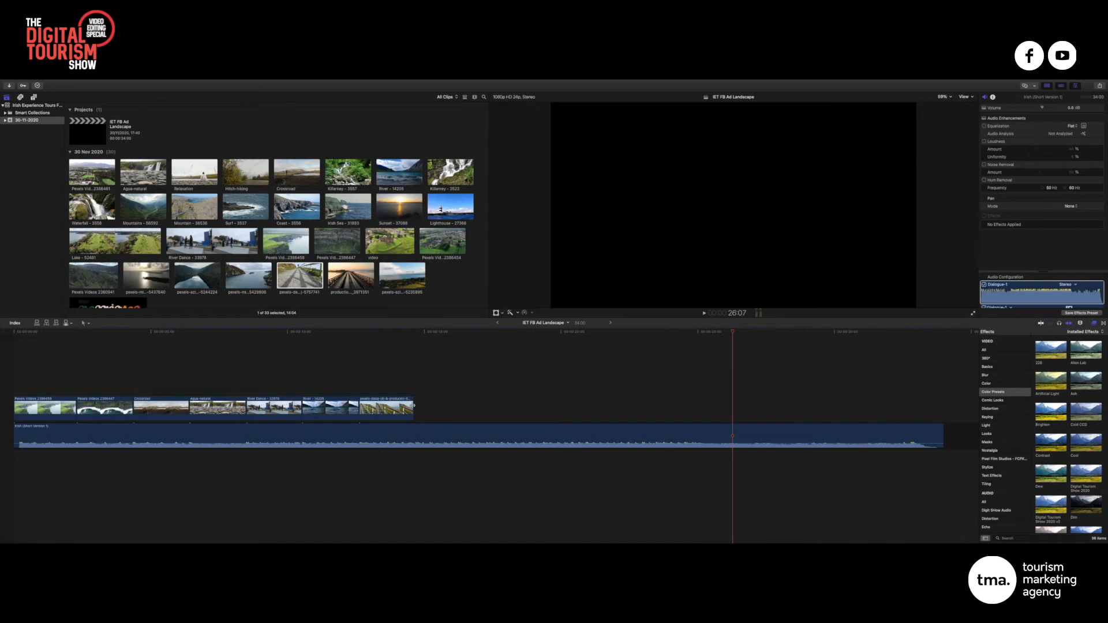
pyautogui.moveTo(414, 405); pyautogui.dragTo(381, 398)
# End the fence clip at 14:17 and append Mountains - 56592 after it
pyautogui.click(292, 345)
pyautogui.press('space')
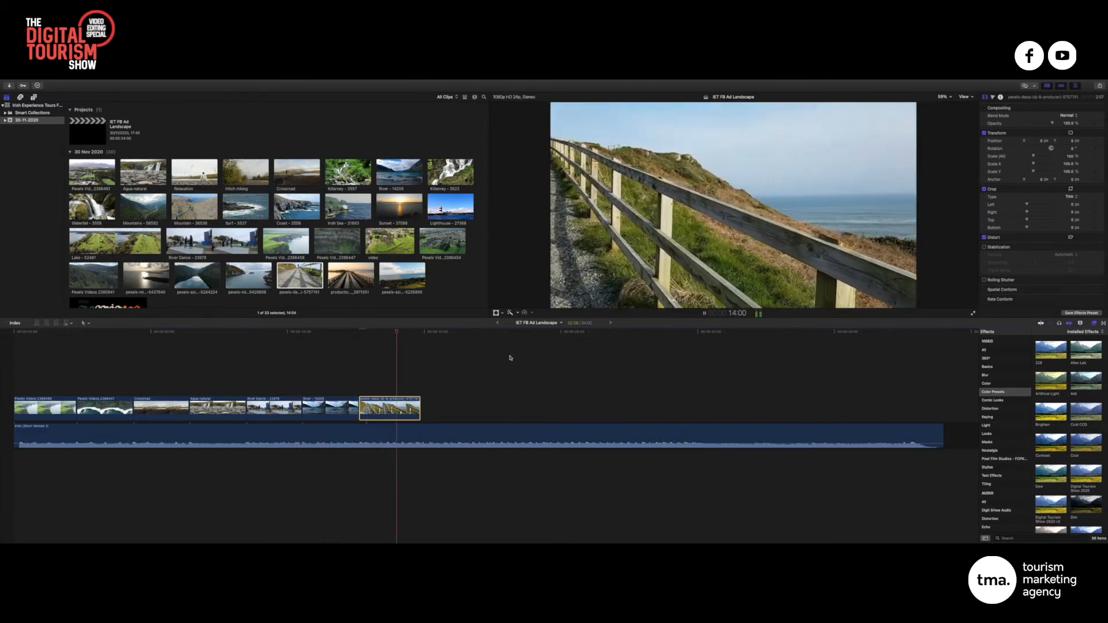
pyautogui.press('space')
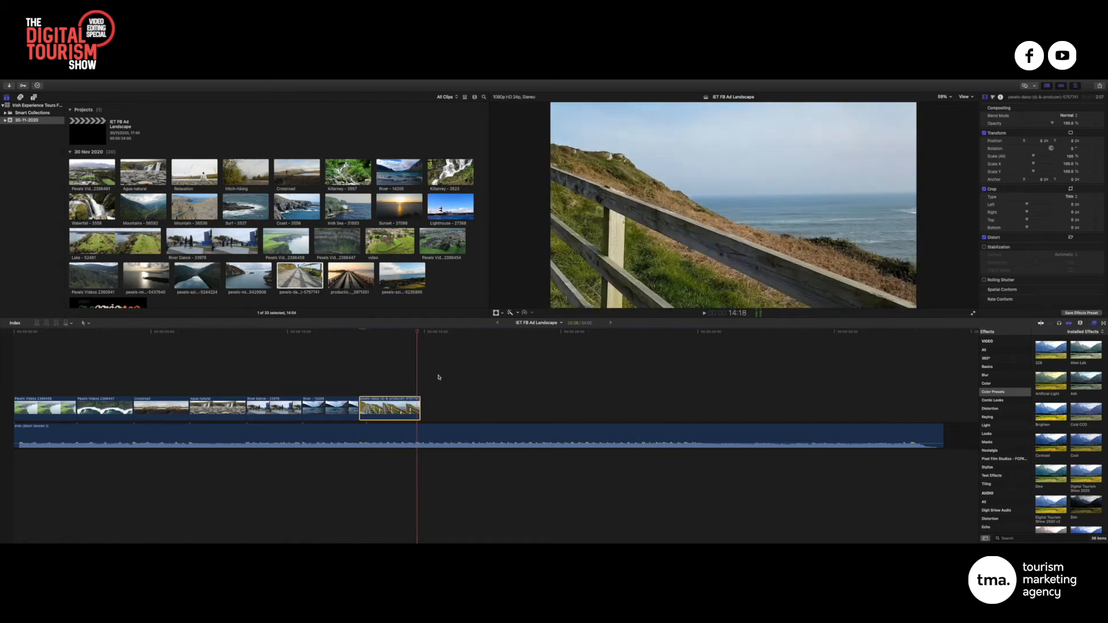
pyautogui.moveTo(406, 332)
pyautogui.mouseDown()
pyautogui.moveTo(359, 333)
pyautogui.moveTo(416, 333)
pyautogui.mouseUp()
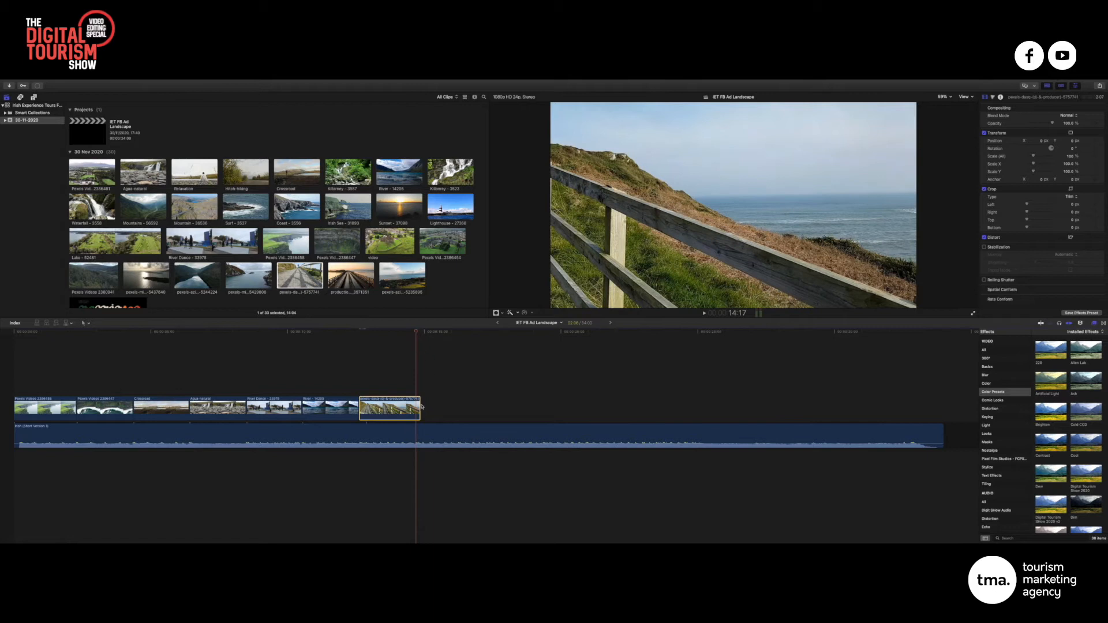
pyautogui.moveTo(421, 405); pyautogui.dragTo(415, 405)
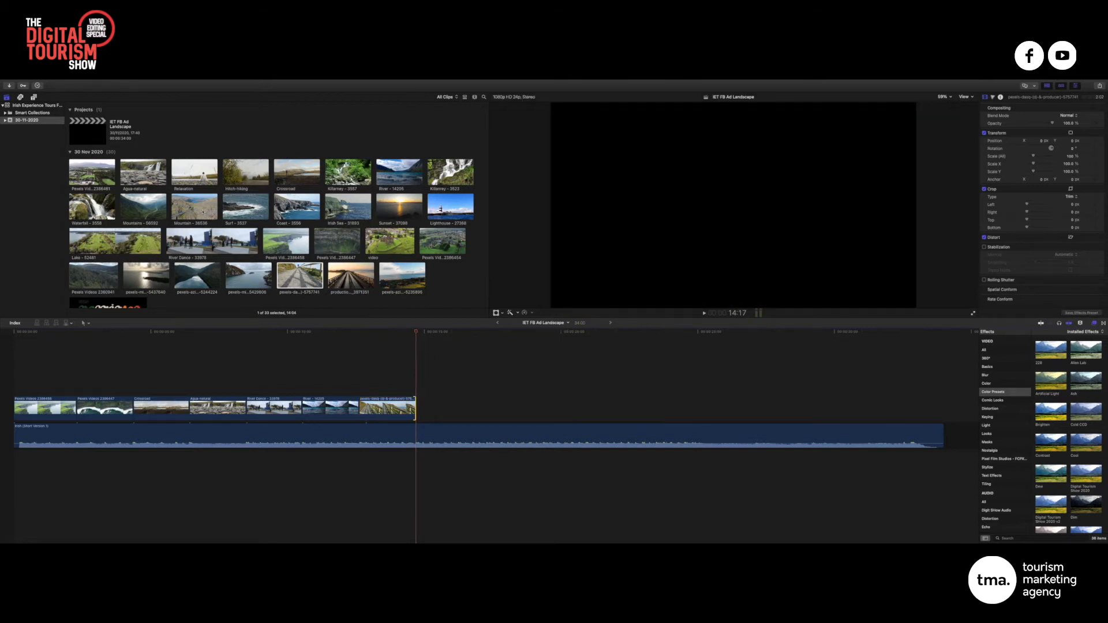
pyautogui.moveTo(144, 207); pyautogui.dragTo(419, 407)
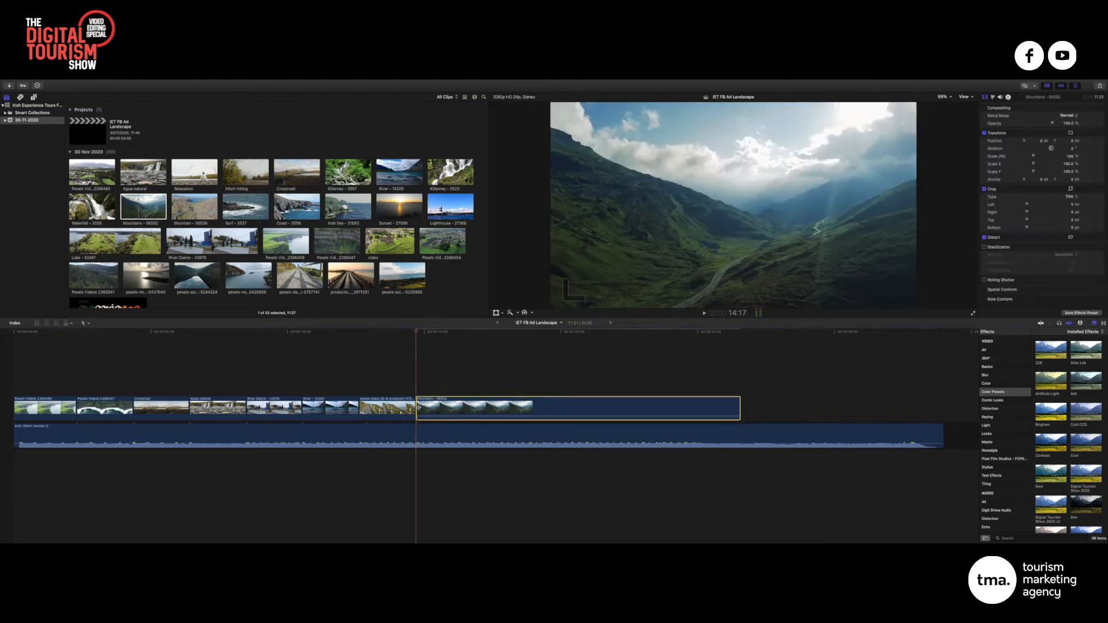
# Detach and delete the Mountains clip's own audio
pyautogui.rightClick(444, 417)
pyautogui.click(471, 433)
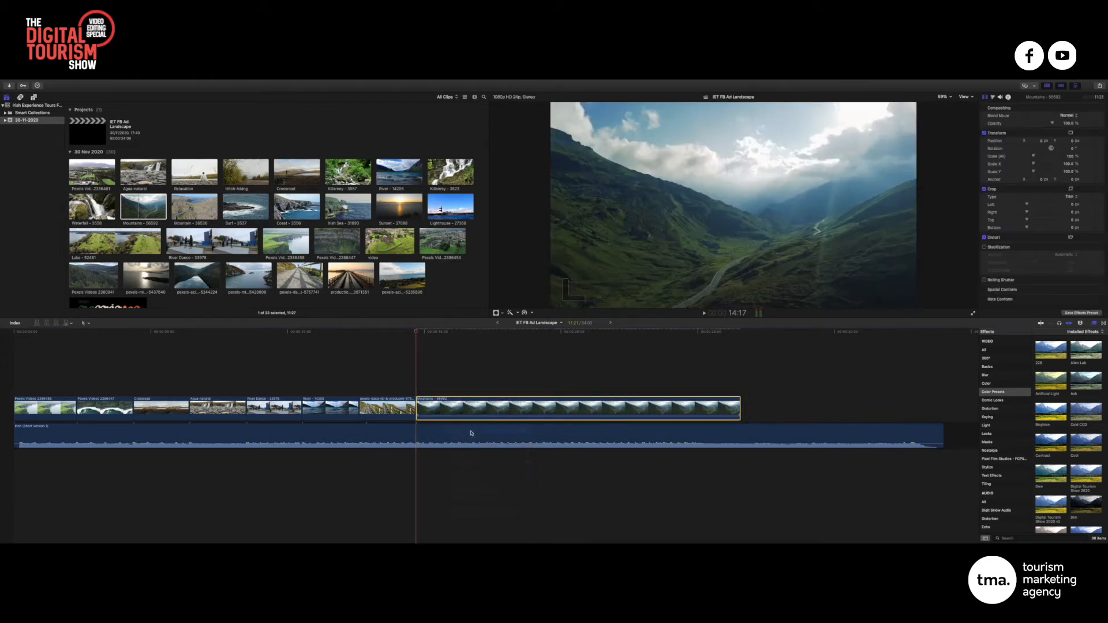
pyautogui.click(474, 455)
pyautogui.press('Delete')
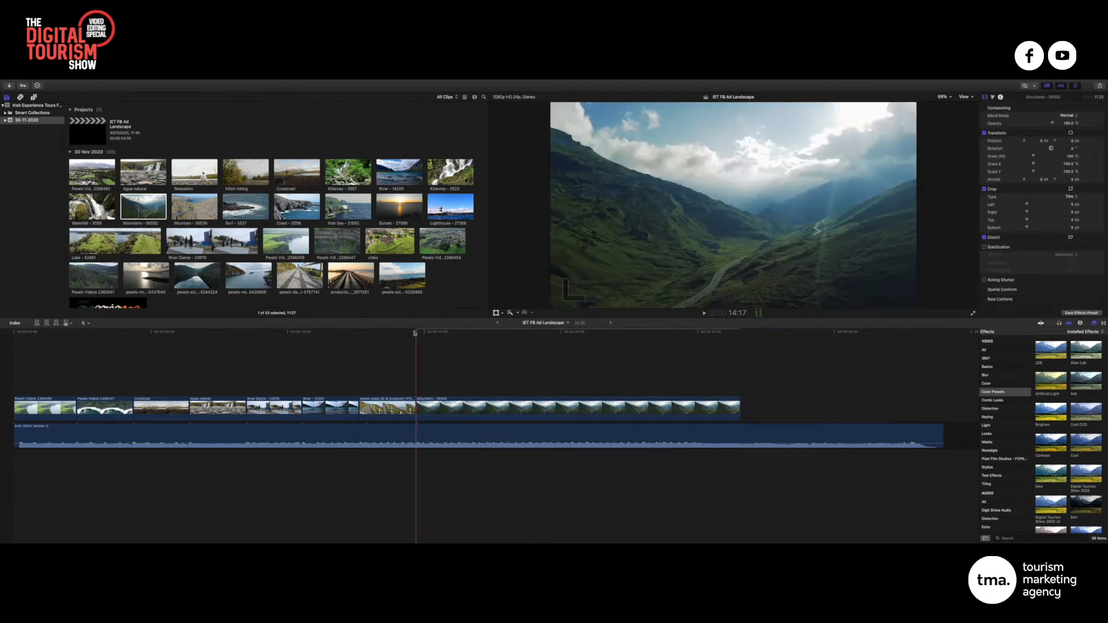
# Trim the Mountains clip to end near 16:19 and append Mountain - 36536 after it
pyautogui.moveTo(414, 333); pyautogui.dragTo(353, 334)
pyautogui.press('space')
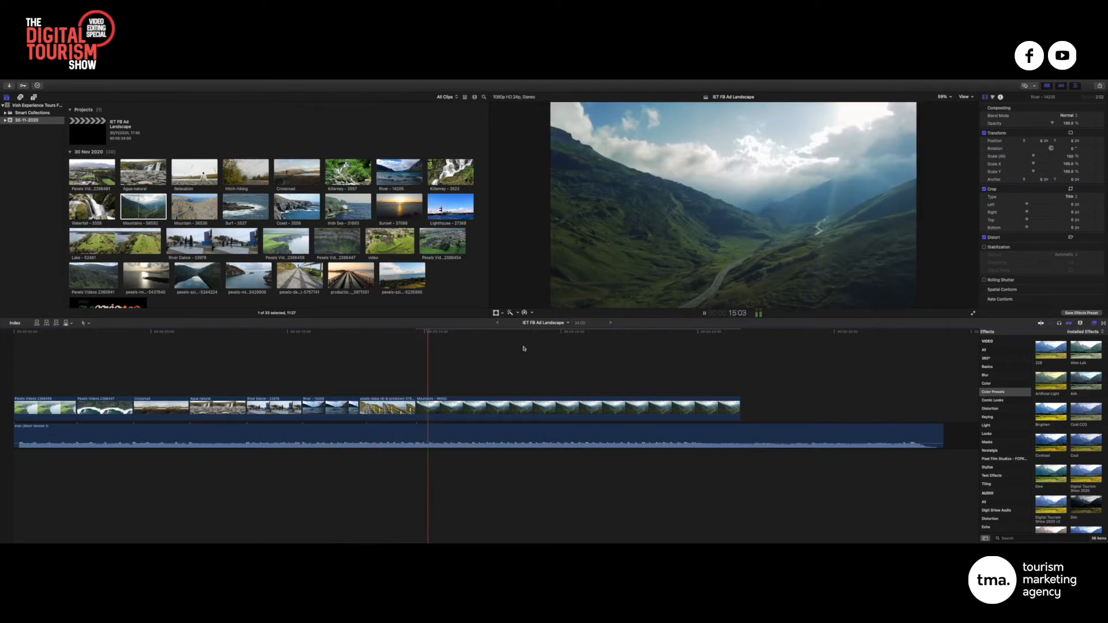
pyautogui.press('space')
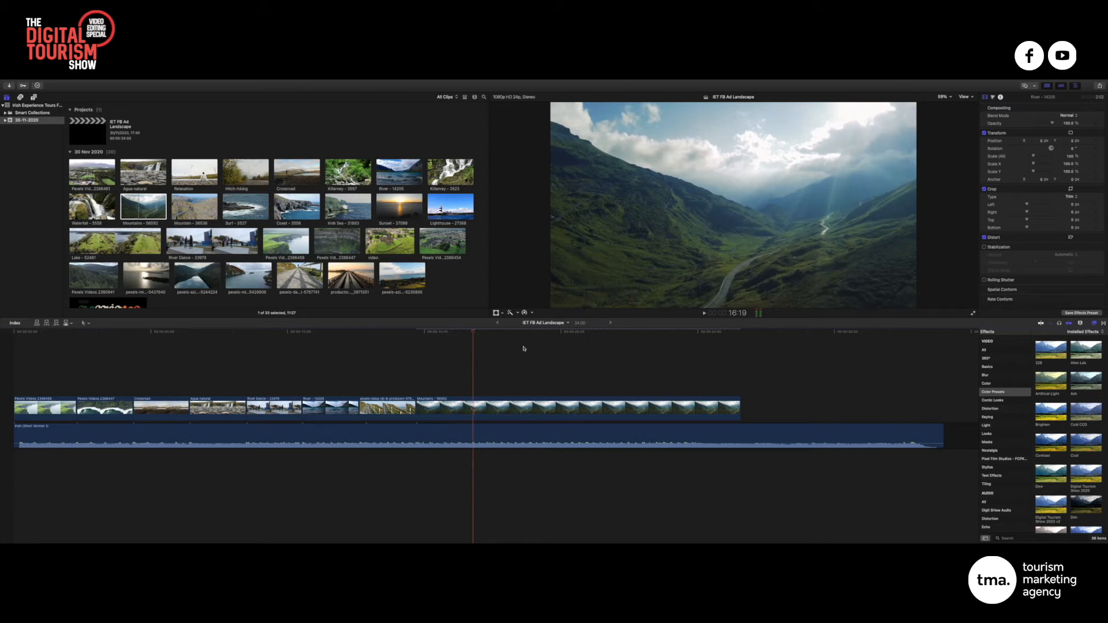
pyautogui.moveTo(737, 409); pyautogui.dragTo(472, 409)
pyautogui.click(207, 214)
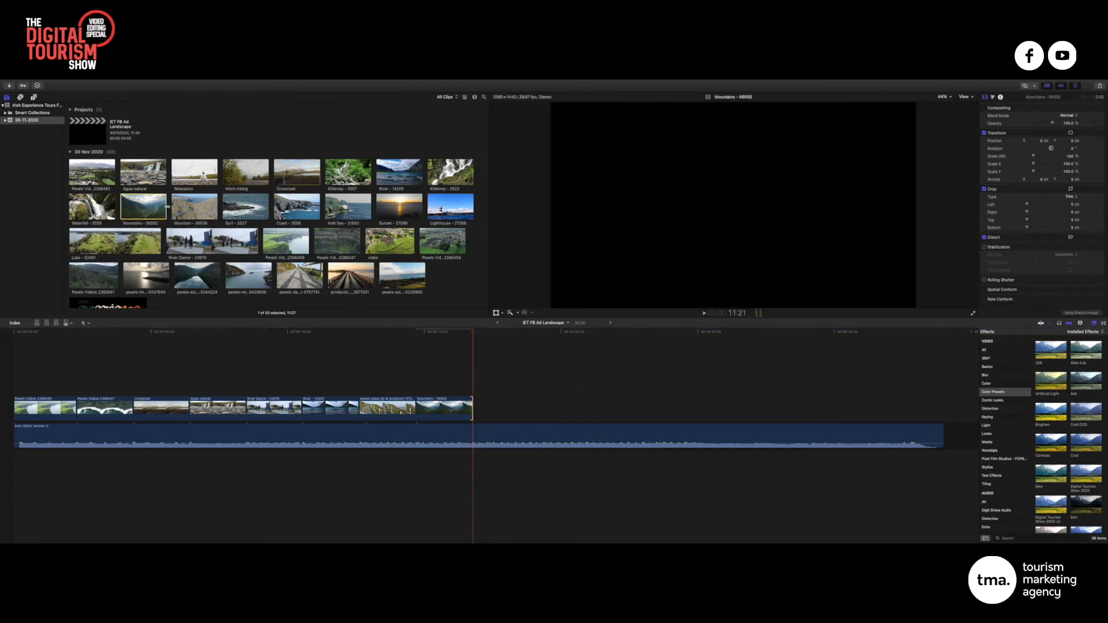
pyautogui.moveTo(208, 214); pyautogui.dragTo(479, 411)
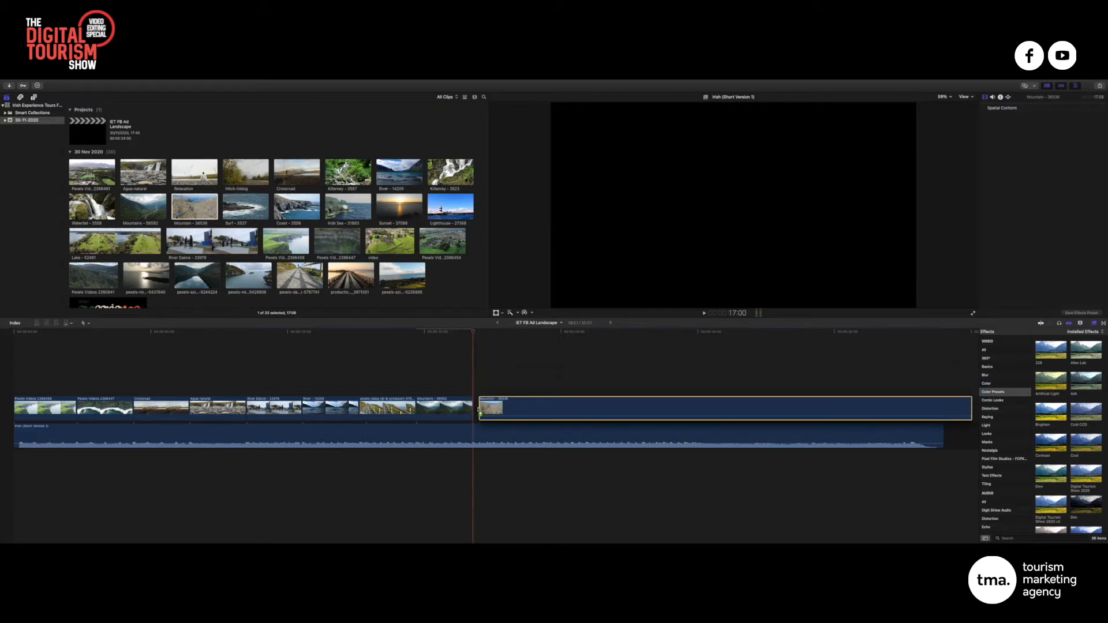
# Detach and delete the Mountain - 36536 clip's own audio
pyautogui.rightClick(519, 408)
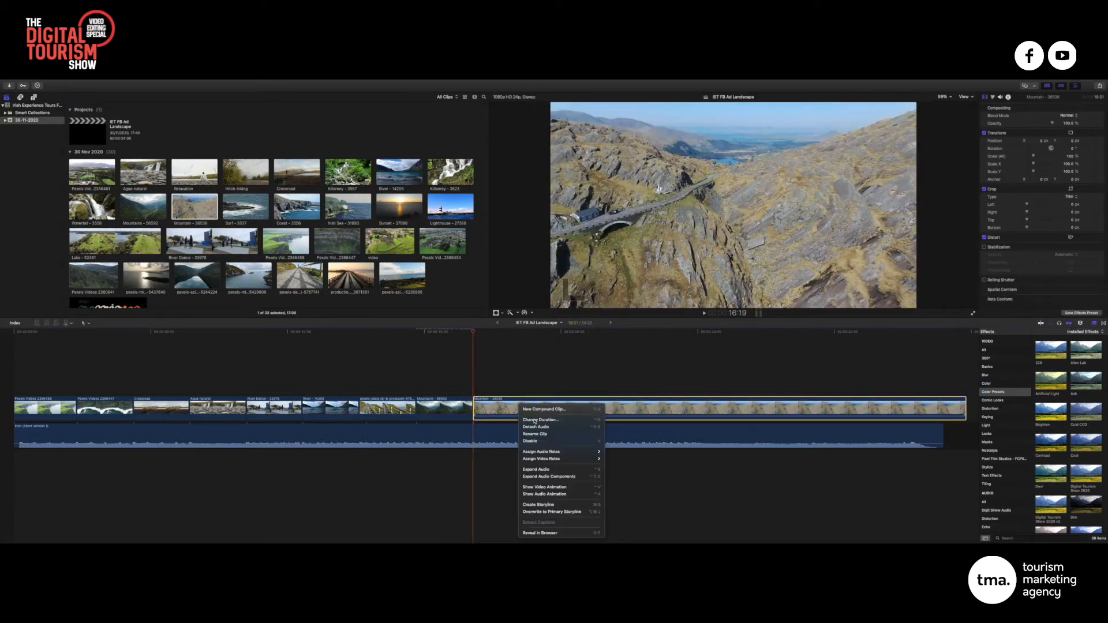
pyautogui.click(532, 427)
pyautogui.click(531, 456)
pyautogui.press('Delete')
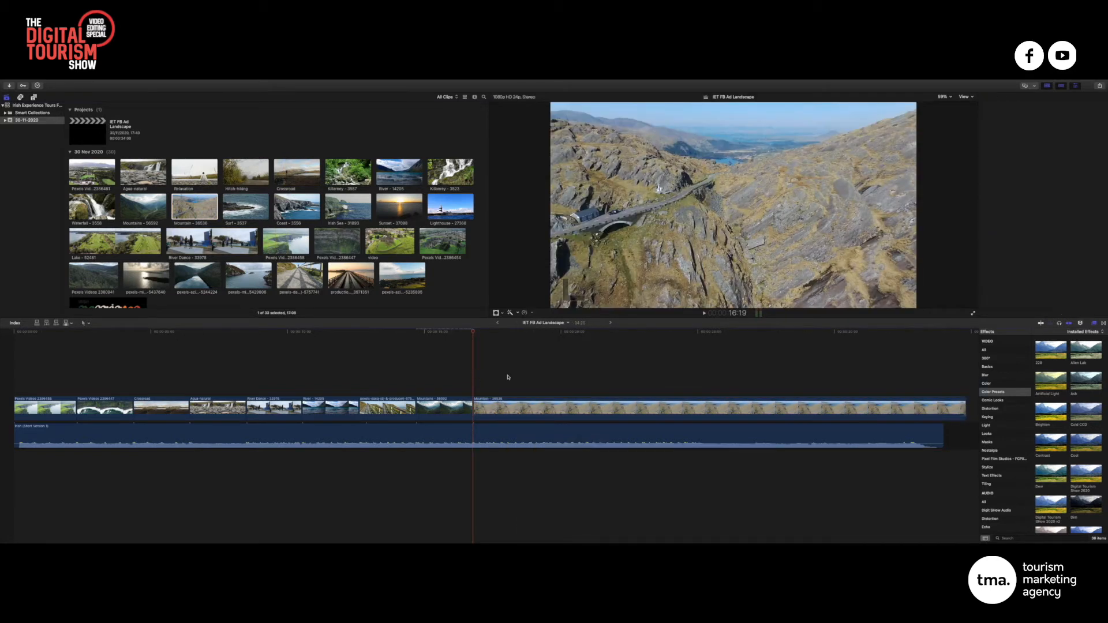
# Trim Mountain - 36536 to end at 18:20 and review the new ending
pyautogui.click(459, 333)
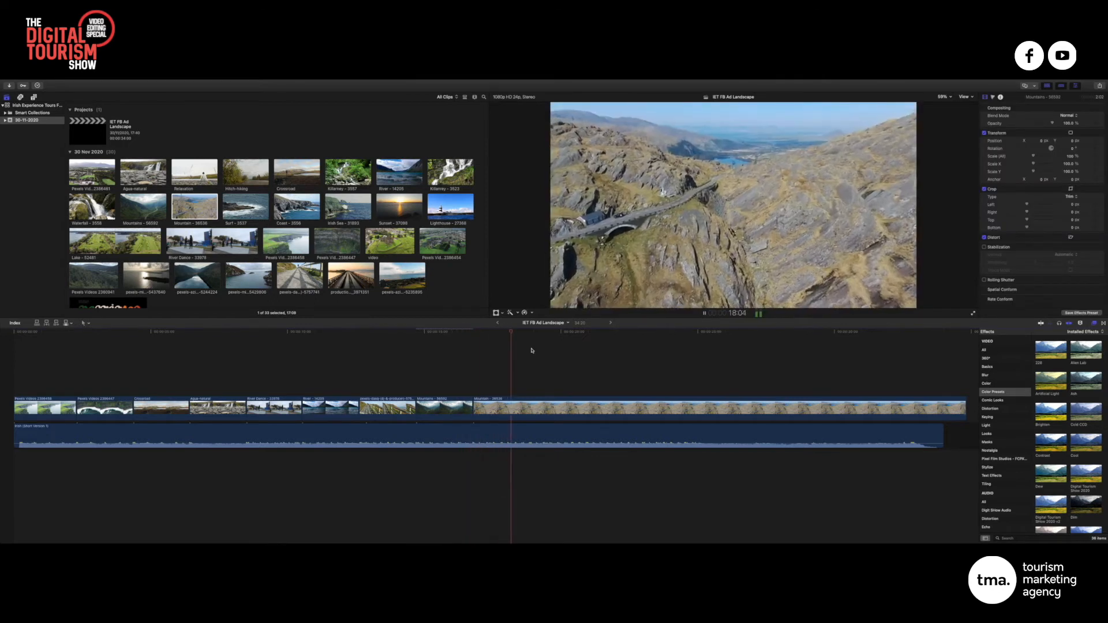
pyautogui.press('space')
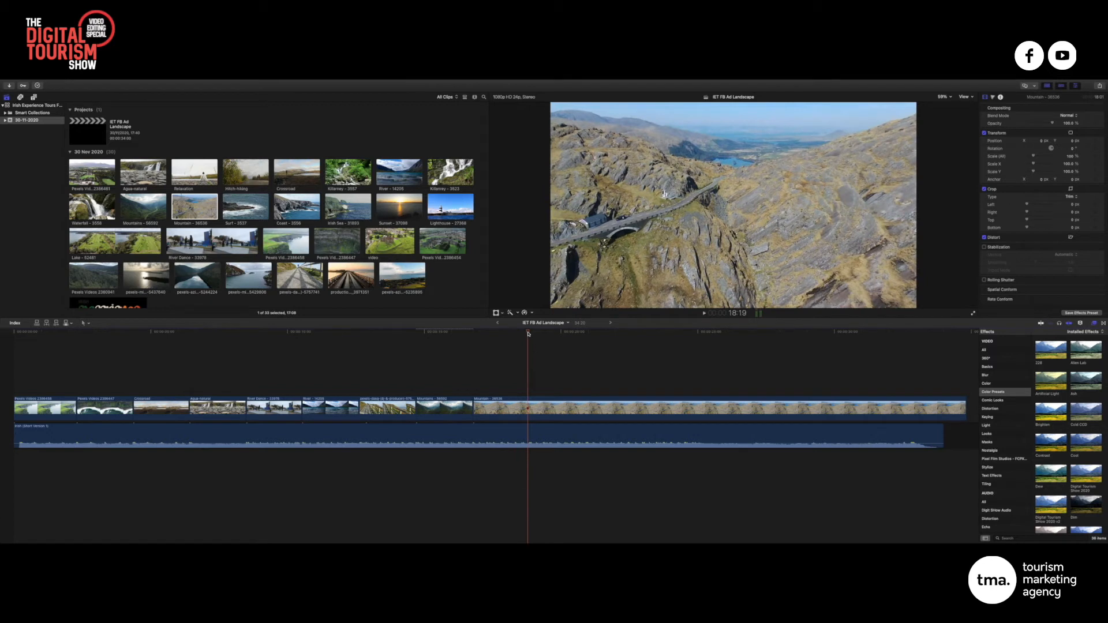
pyautogui.moveTo(964, 408); pyautogui.dragTo(529, 409)
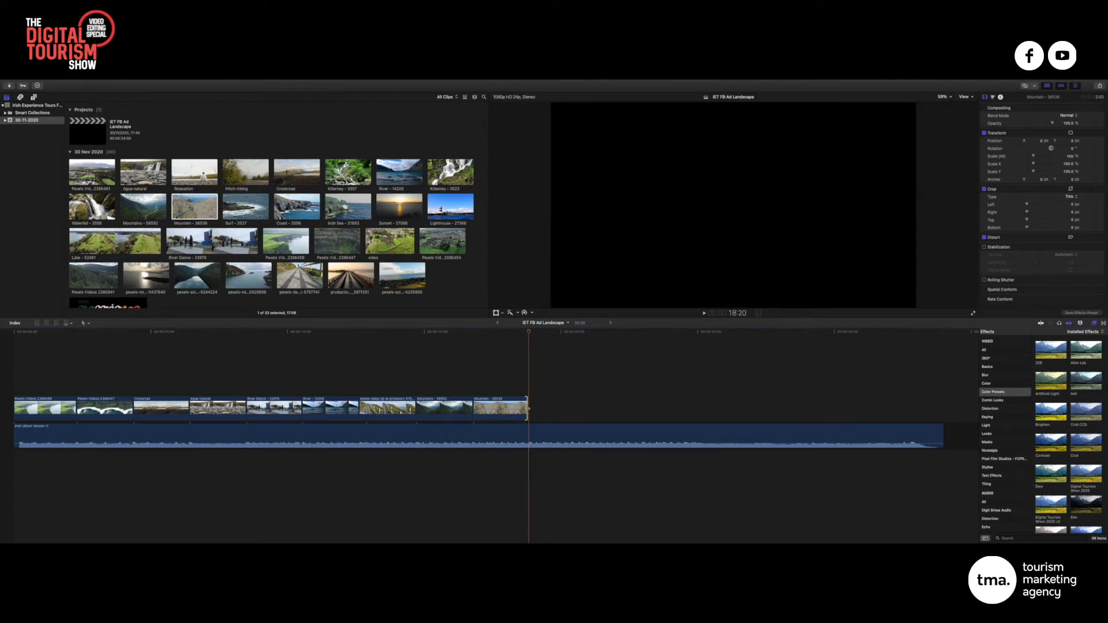
pyautogui.moveTo(529, 409); pyautogui.dragTo(527, 409)
pyautogui.press('space')
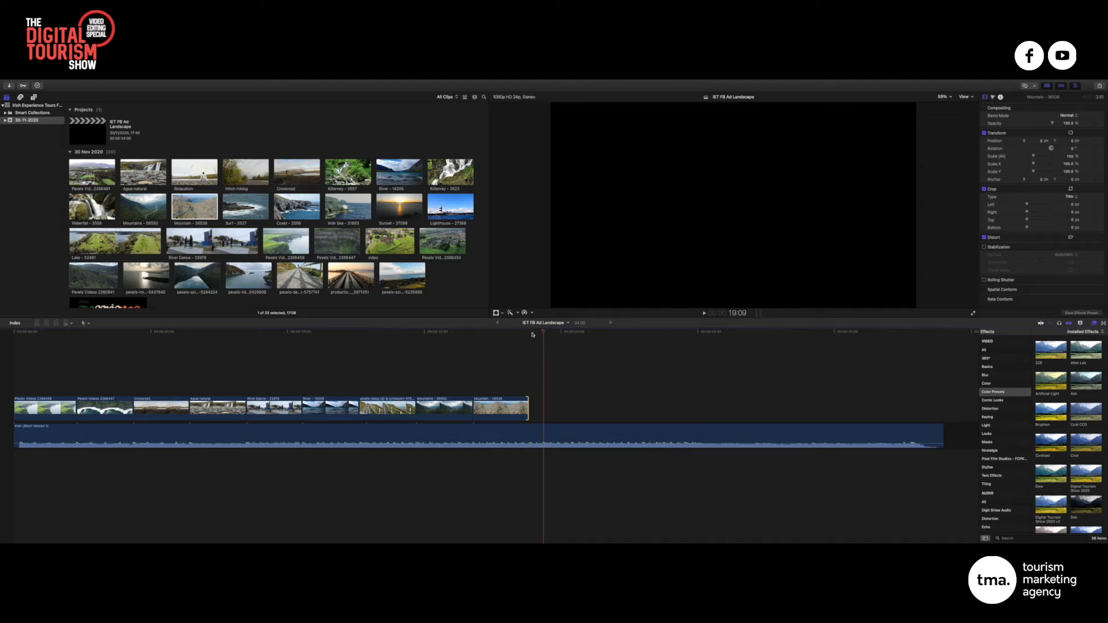
pyautogui.press('Left')
pyautogui.press('Left')
pyautogui.press('Left')
pyautogui.press('Left')
pyautogui.press('Left')
pyautogui.press('Left')
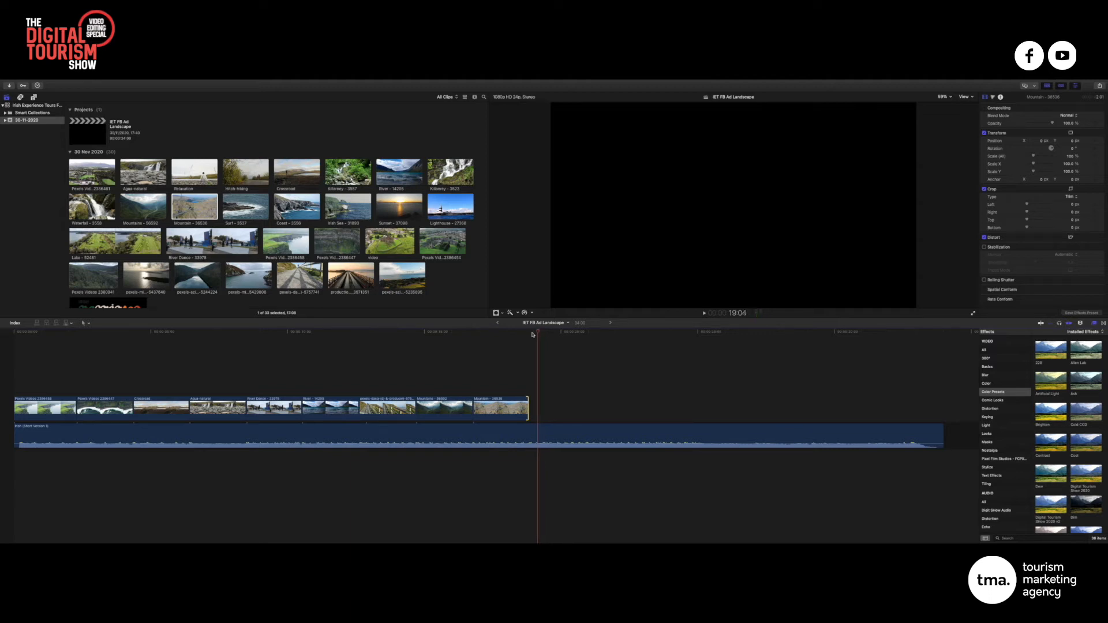
pyautogui.press('Left')
pyautogui.press('Left')
pyautogui.press('Left')
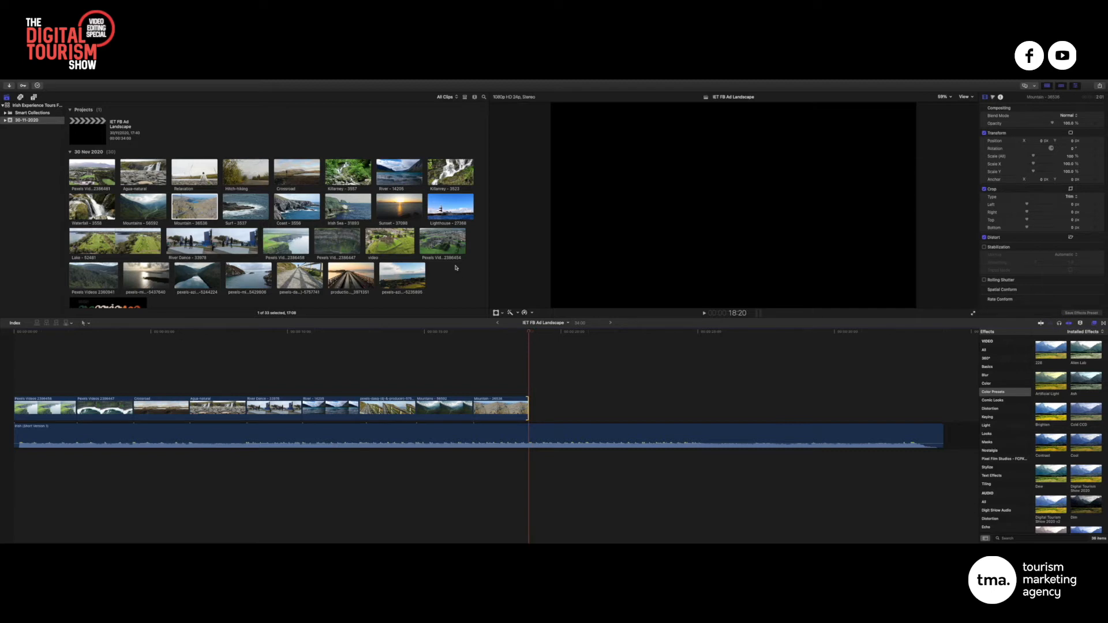
pyautogui.click(479, 278)
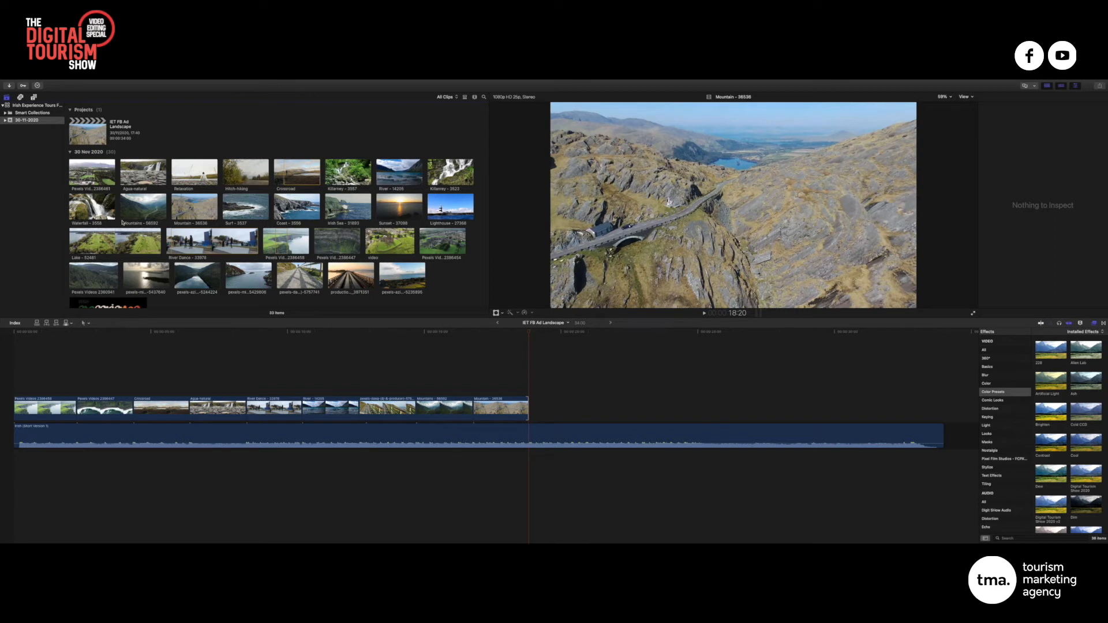
# Append the mountain-lake reflection clip (pexels-aziz-salem-5264224) to the storyline end
pyautogui.click(93, 244)
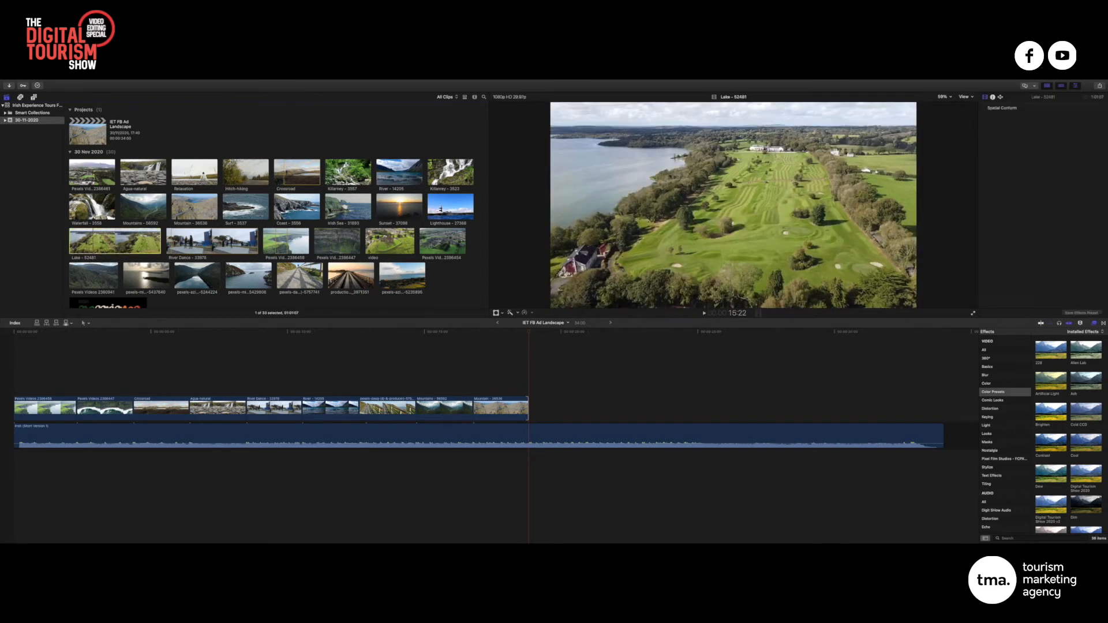
pyautogui.scroll(-3, 229, 238)
pyautogui.click(161, 234)
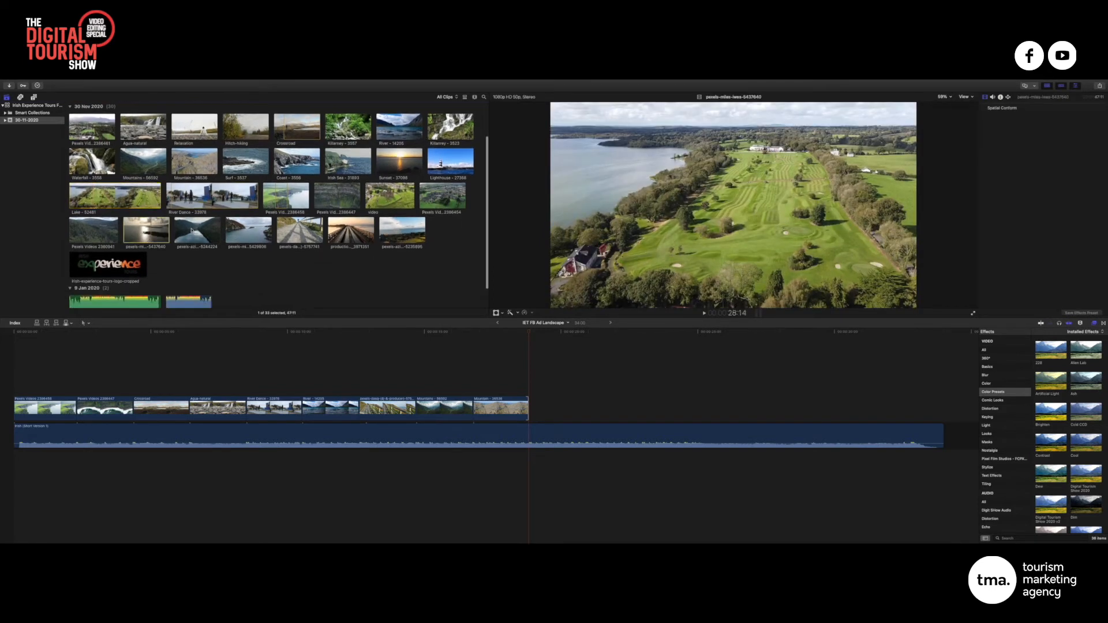
pyautogui.click(202, 229)
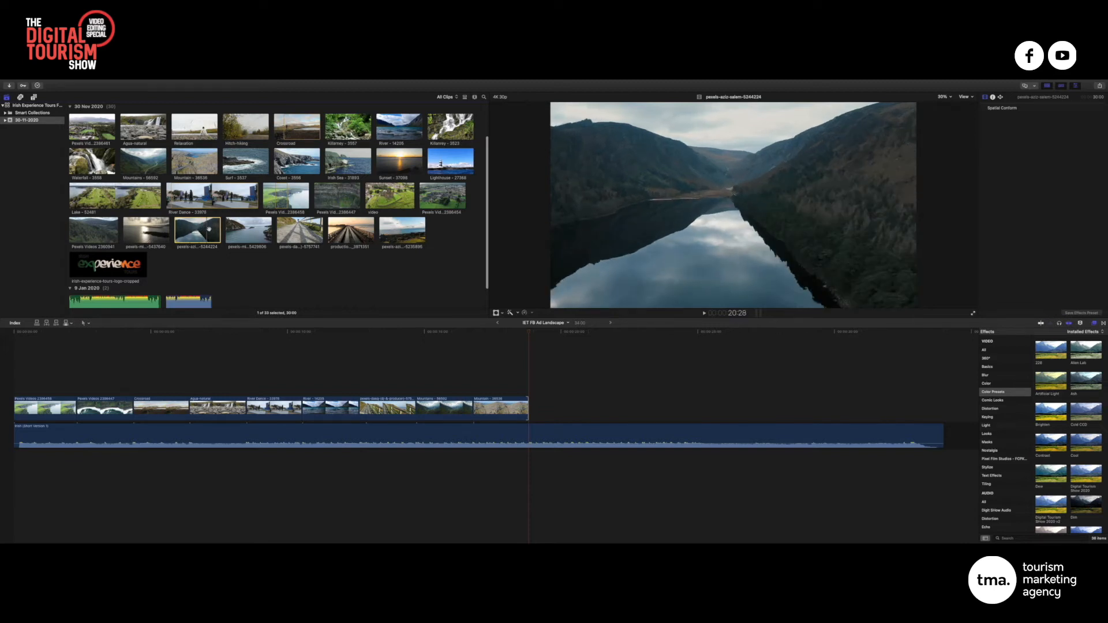
pyautogui.moveTo(192, 226); pyautogui.dragTo(555, 405)
# Blade the lake clip at 20:22 and delete the leftover right part
pyautogui.rightClick(555, 405)
pyautogui.click(463, 332)
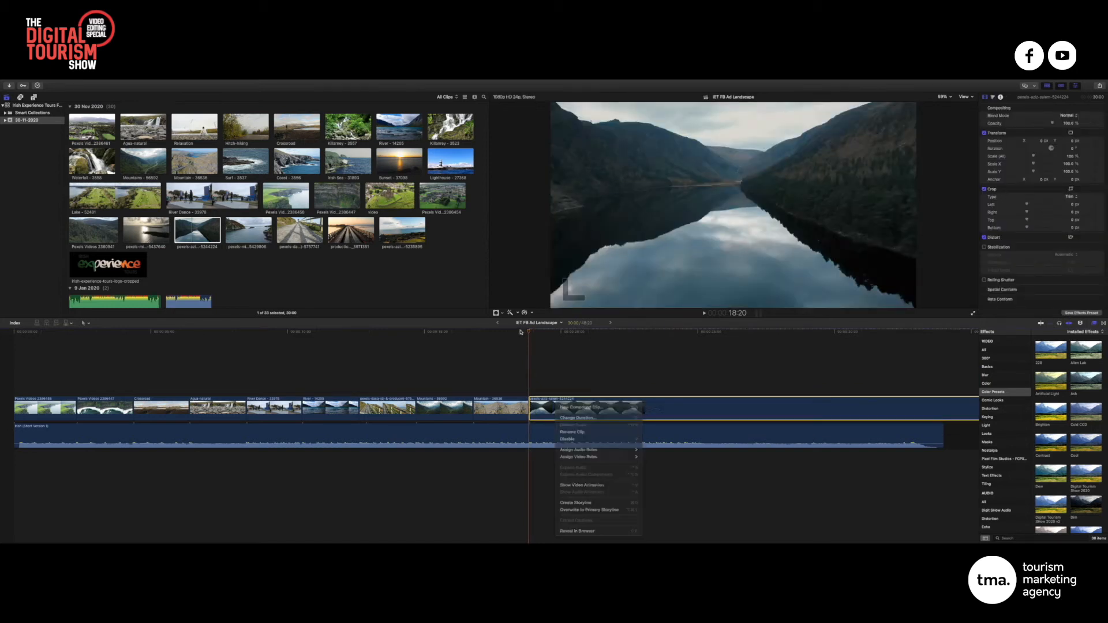
pyautogui.scroll(-1, 456, 288)
pyautogui.press('space')
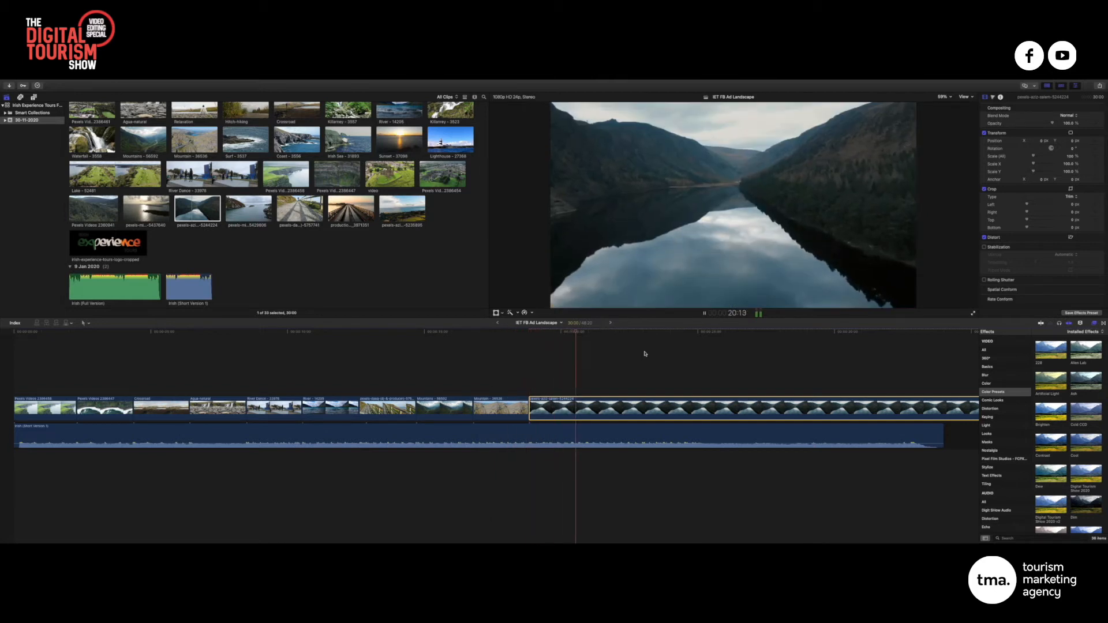
pyautogui.press('space')
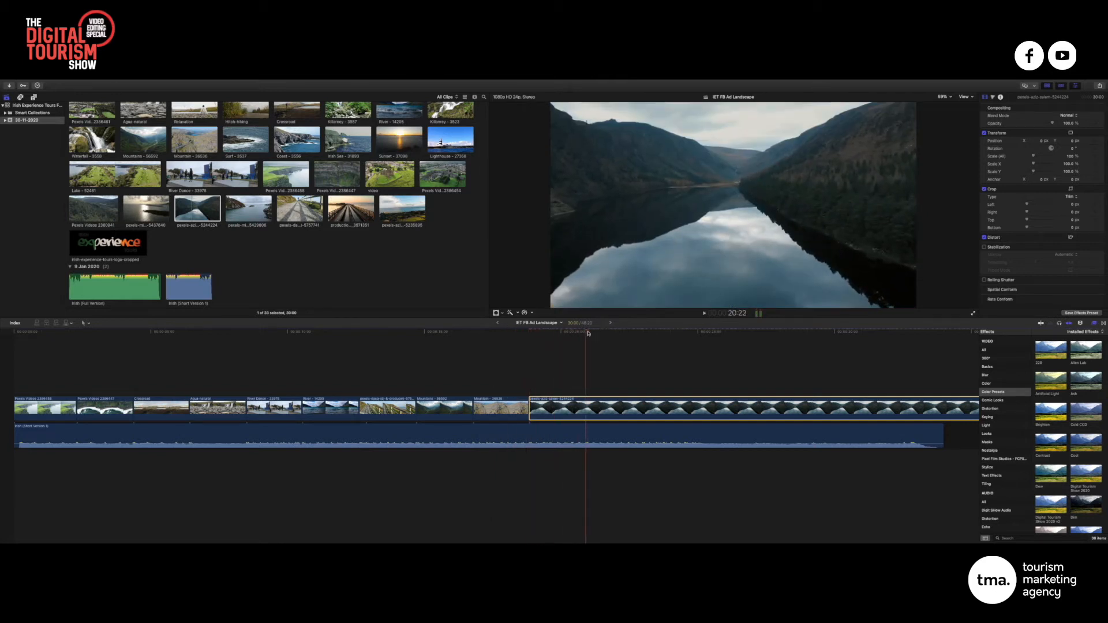
pyautogui.press('b')
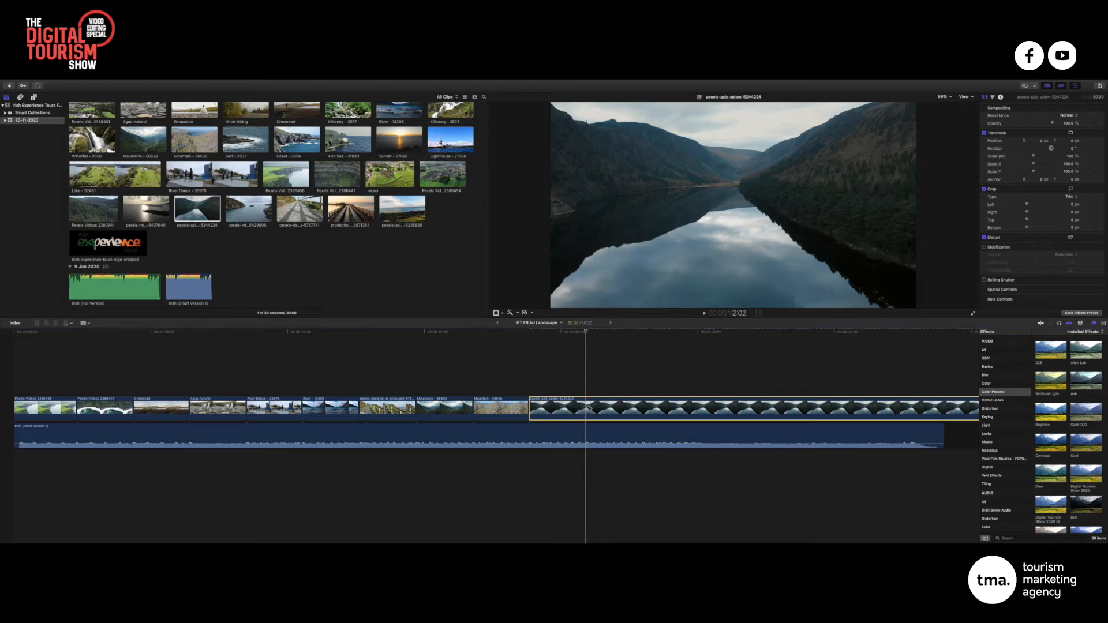
pyautogui.click(586, 408)
pyautogui.press('a')
pyautogui.click(629, 410)
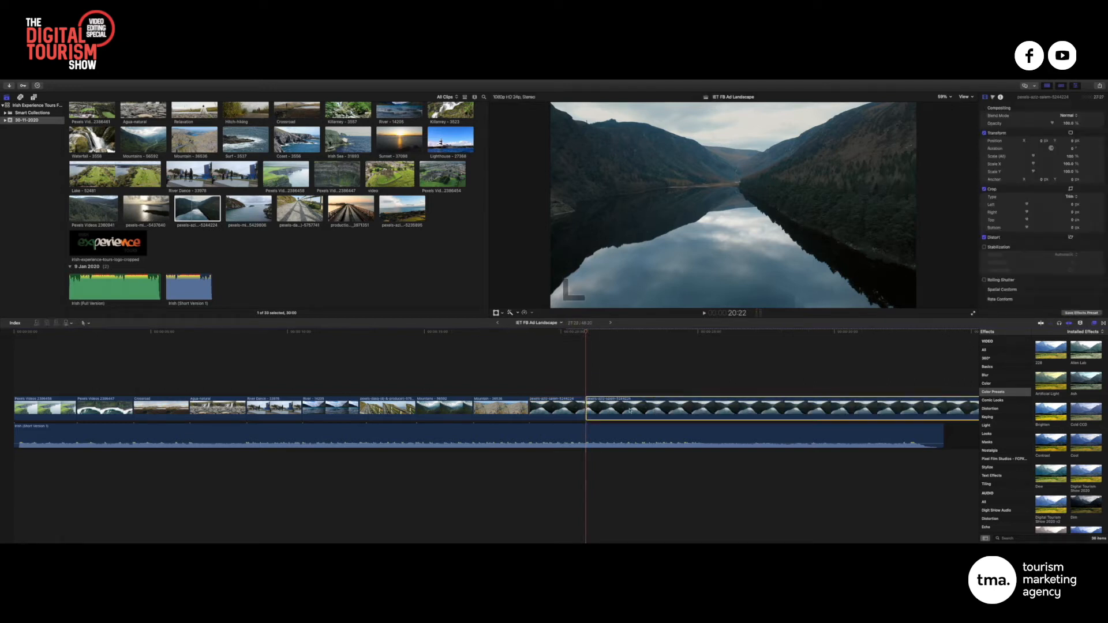
pyautogui.press('Delete')
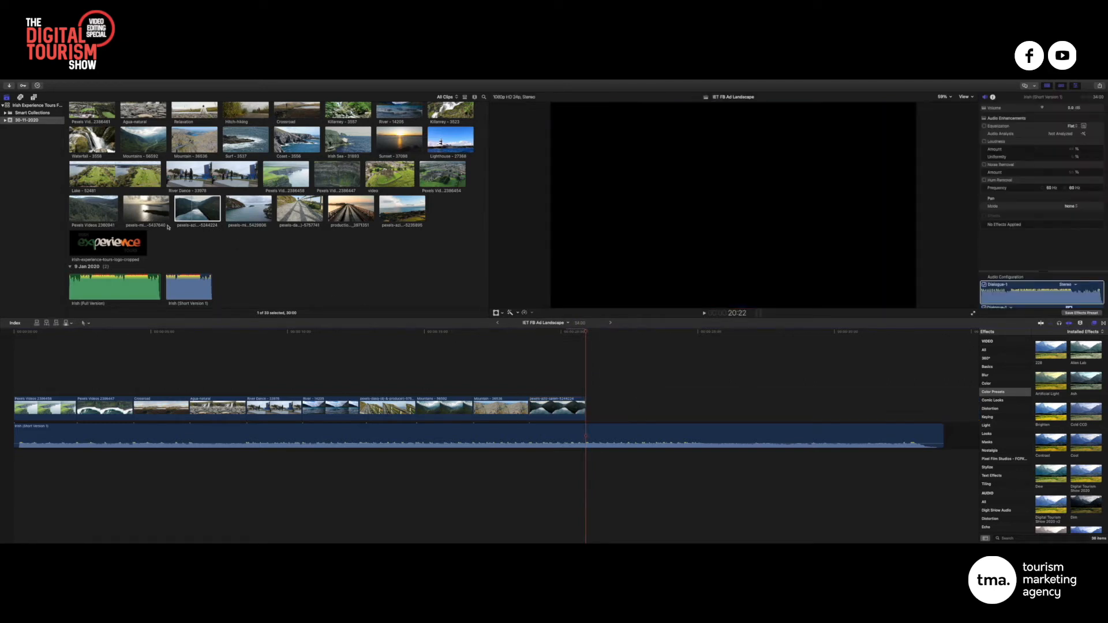
# Append the sunset boardwalk clip after the lake clip
pyautogui.click(373, 220)
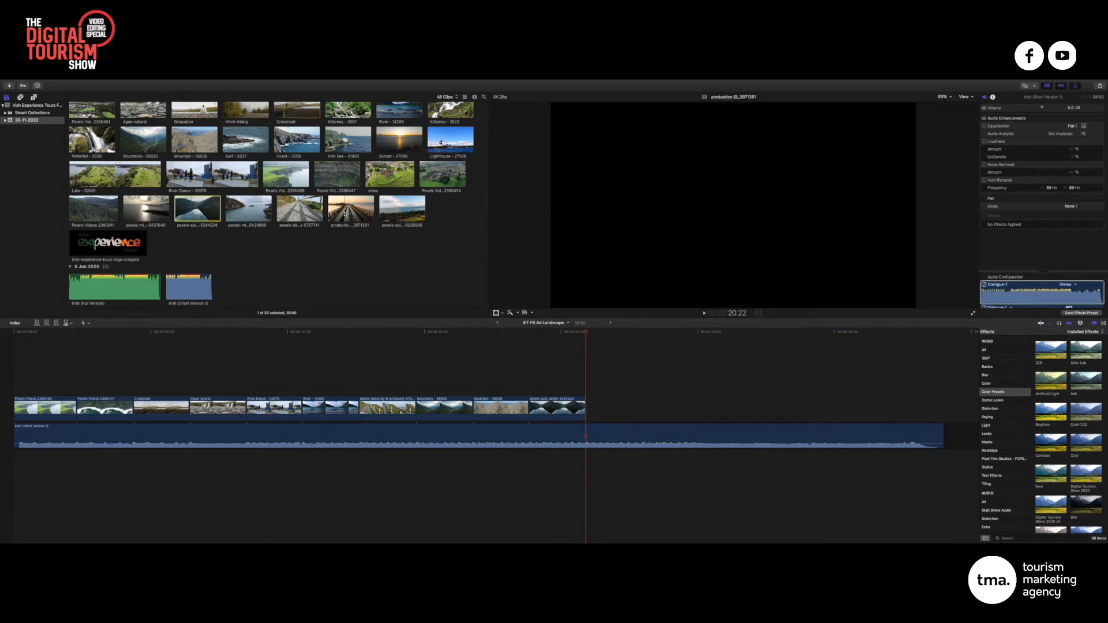
pyautogui.moveTo(372, 220); pyautogui.dragTo(590, 411)
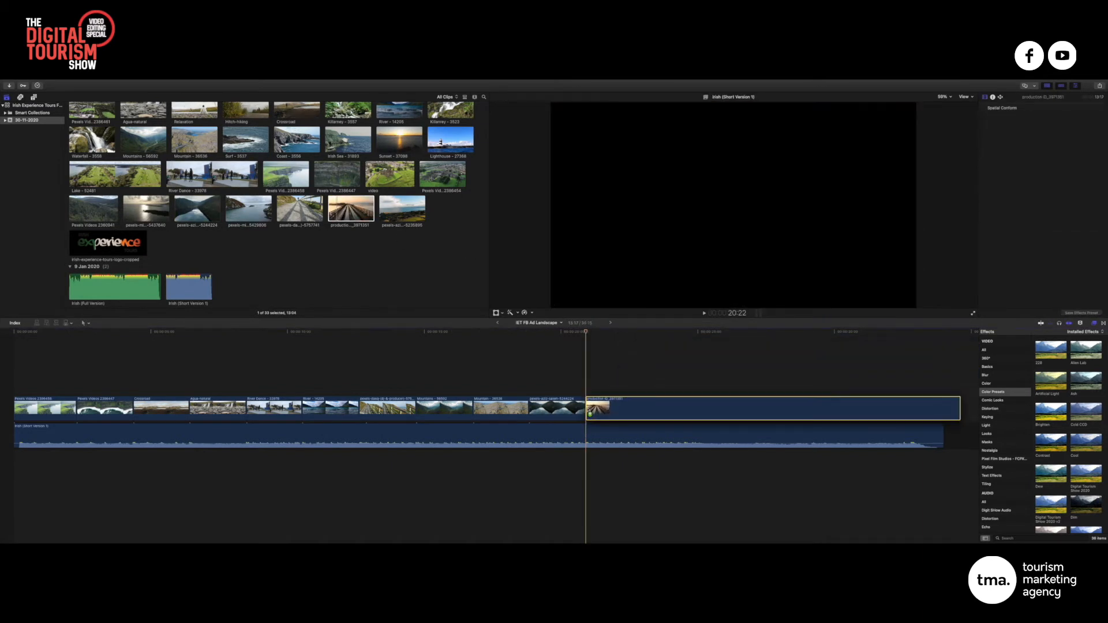
pyautogui.moveTo(586, 334); pyautogui.dragTo(574, 334)
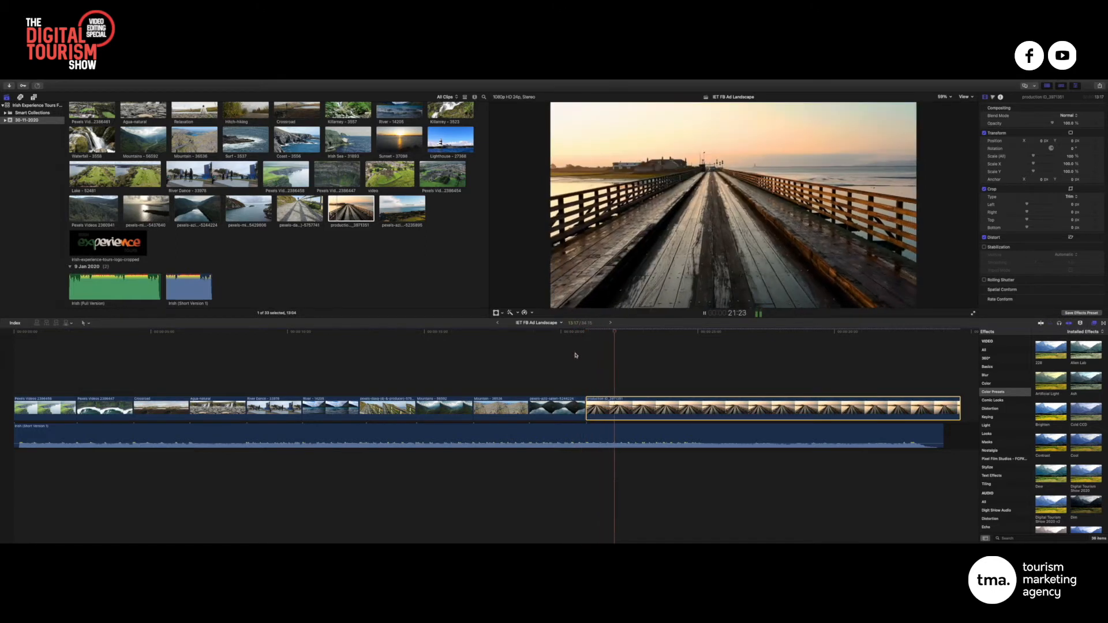
# Cut the boardwalk clip at 22:23 and delete the leftover right piece
pyautogui.press('space')
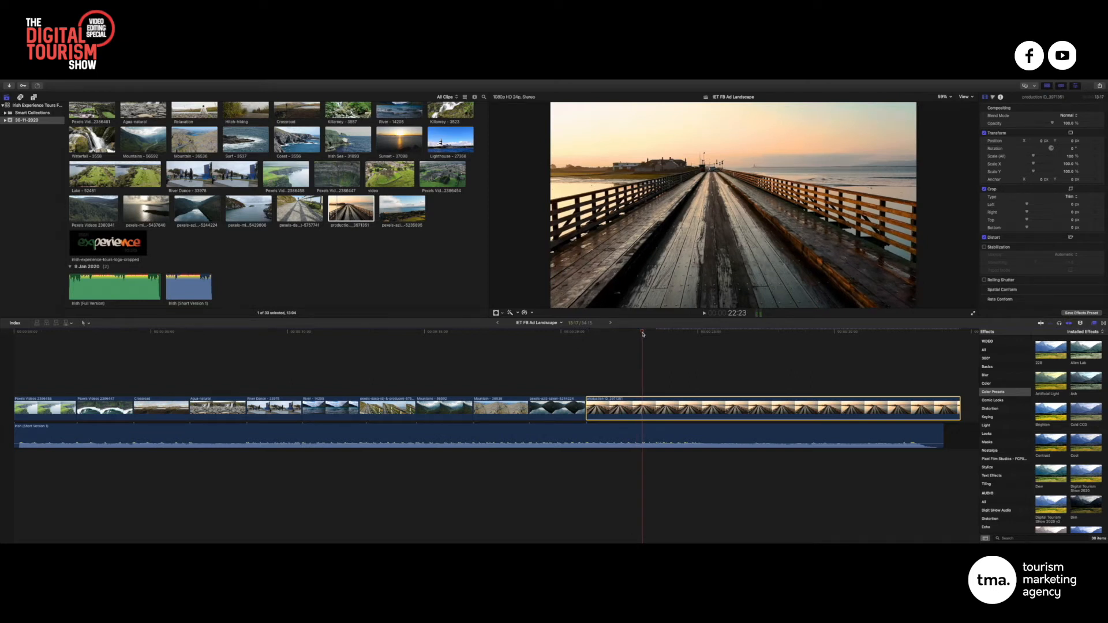
pyautogui.click(642, 410)
pyautogui.press('a')
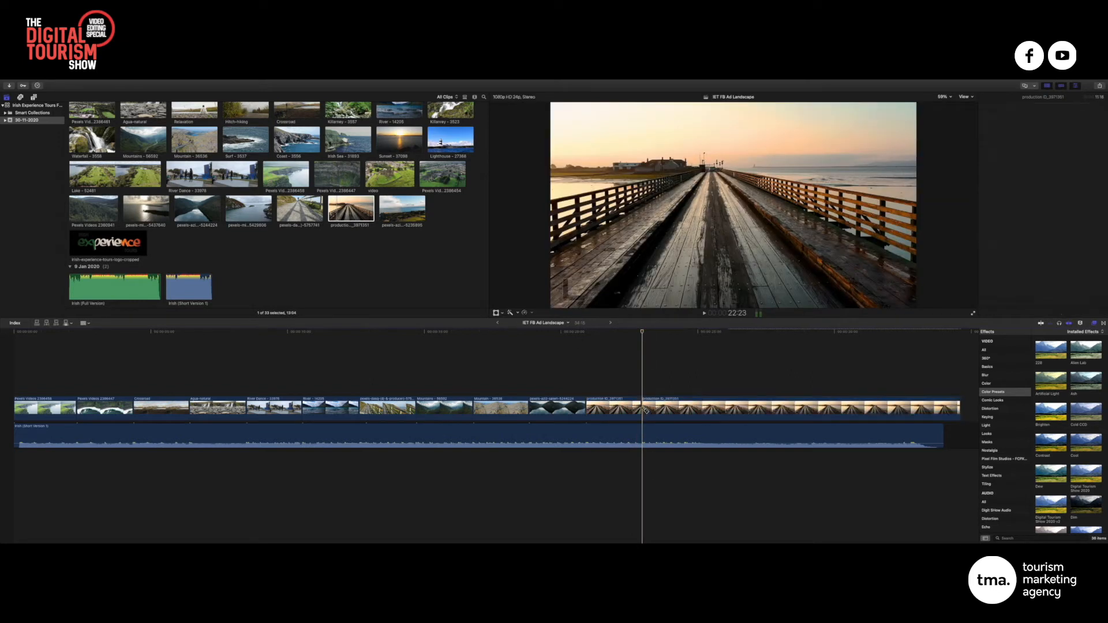
pyautogui.click(684, 409)
pyautogui.press('Delete')
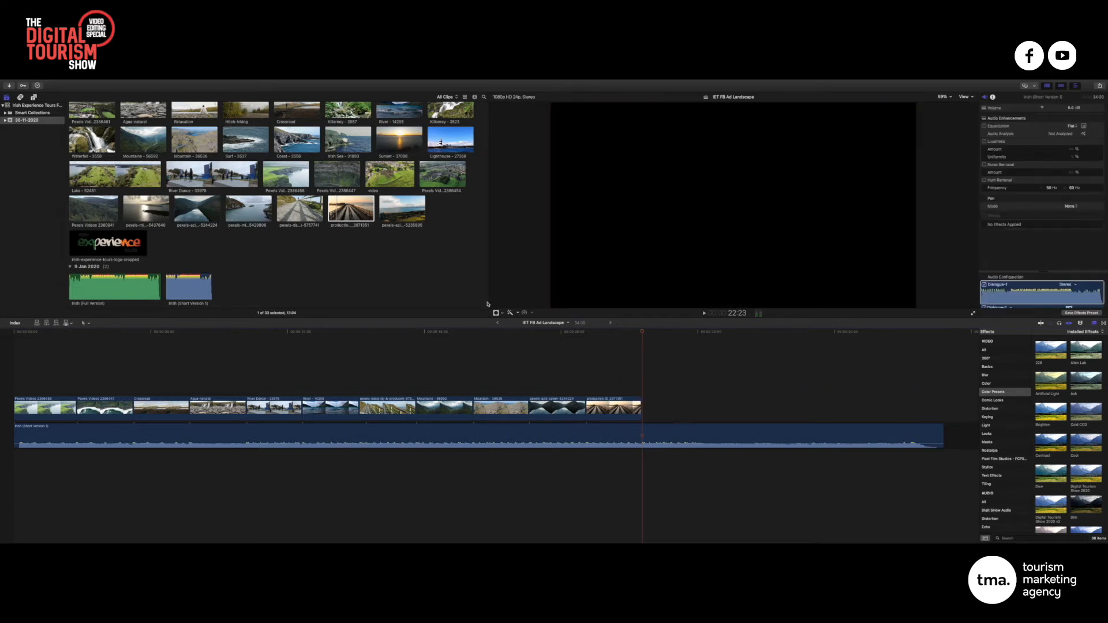
pyautogui.scroll(3, 399, 204)
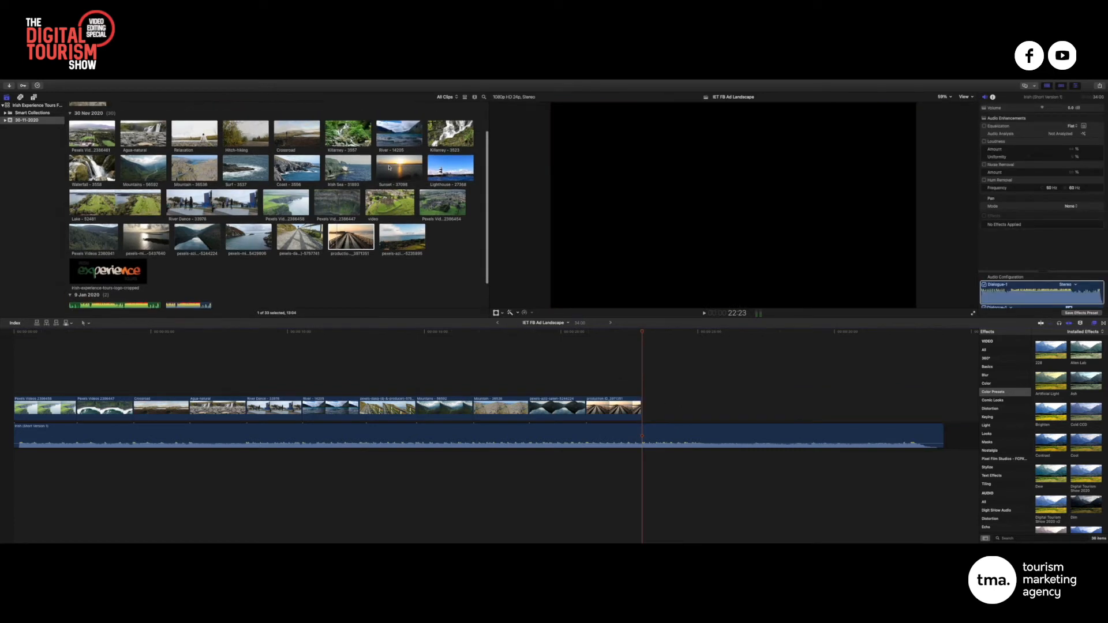
pyautogui.click(449, 171)
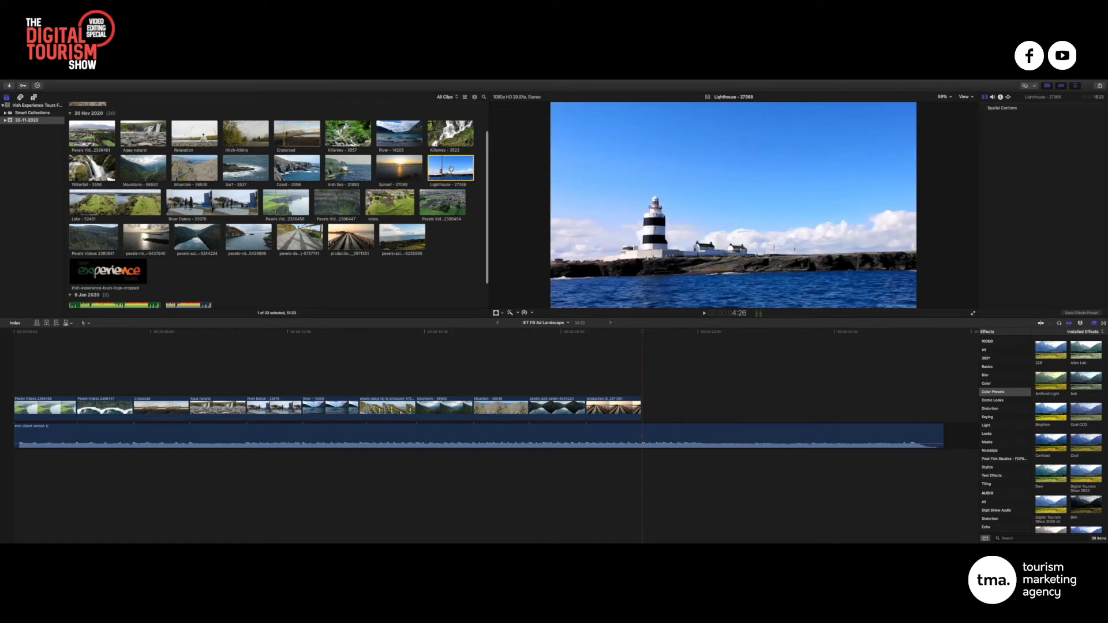
pyautogui.moveTo(443, 167); pyautogui.dragTo(647, 411)
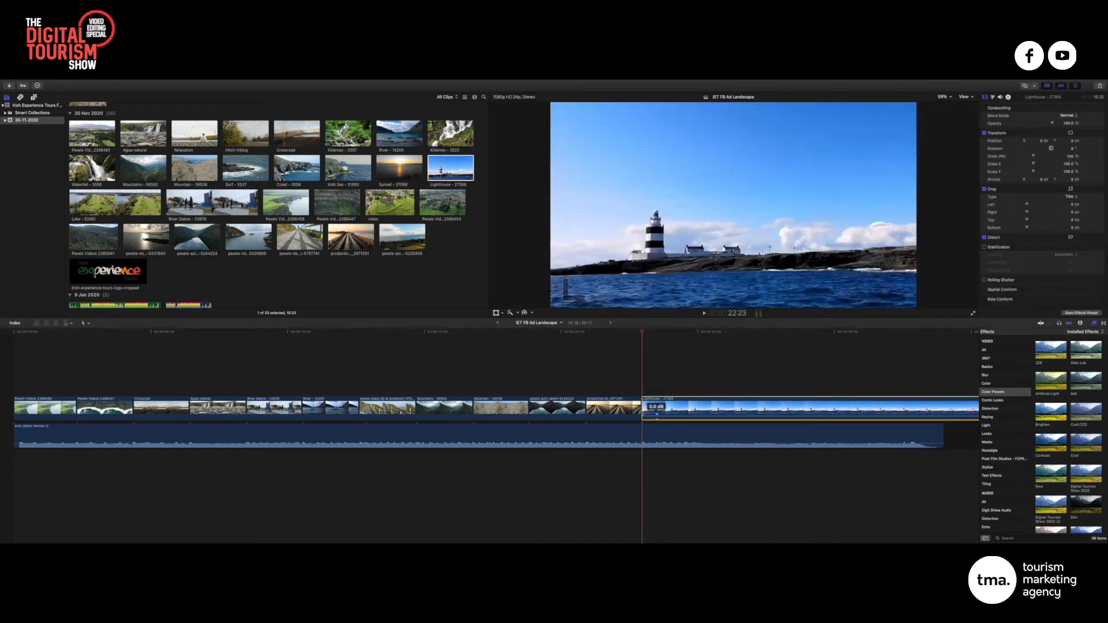
pyautogui.rightClick(662, 408)
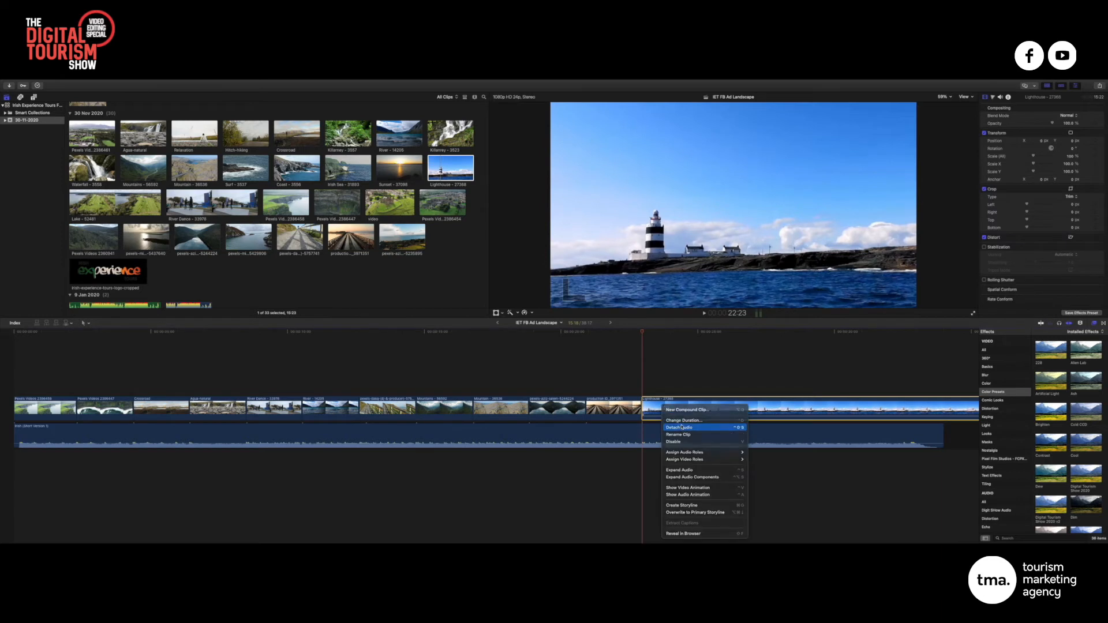
pyautogui.click(664, 437)
pyautogui.click(664, 456)
pyautogui.press('BackSpace')
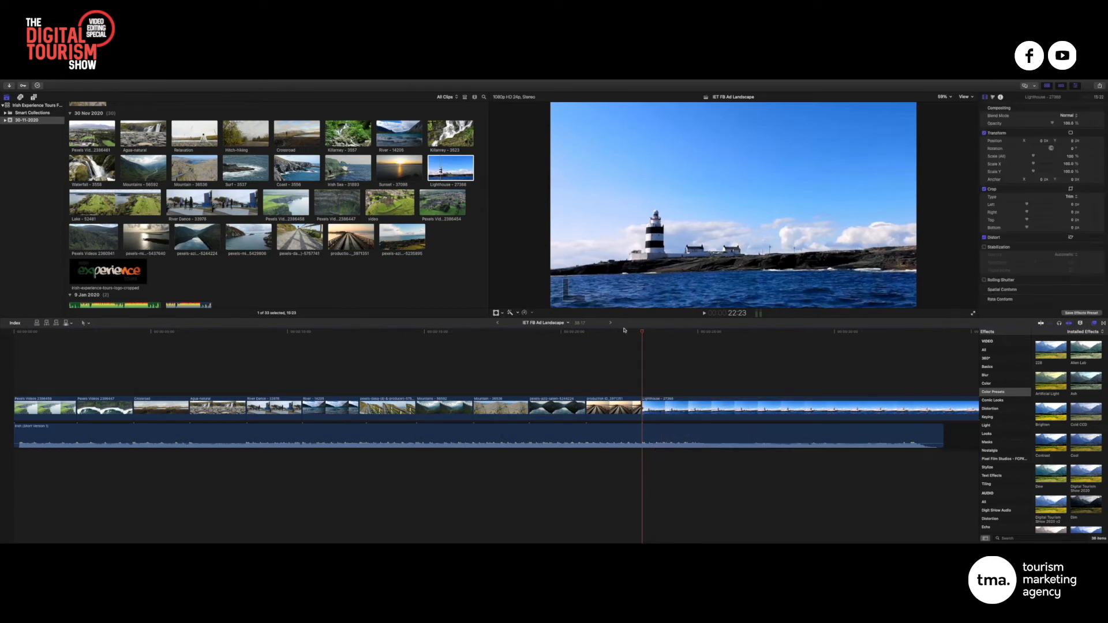
pyautogui.click(598, 333)
pyautogui.press('space')
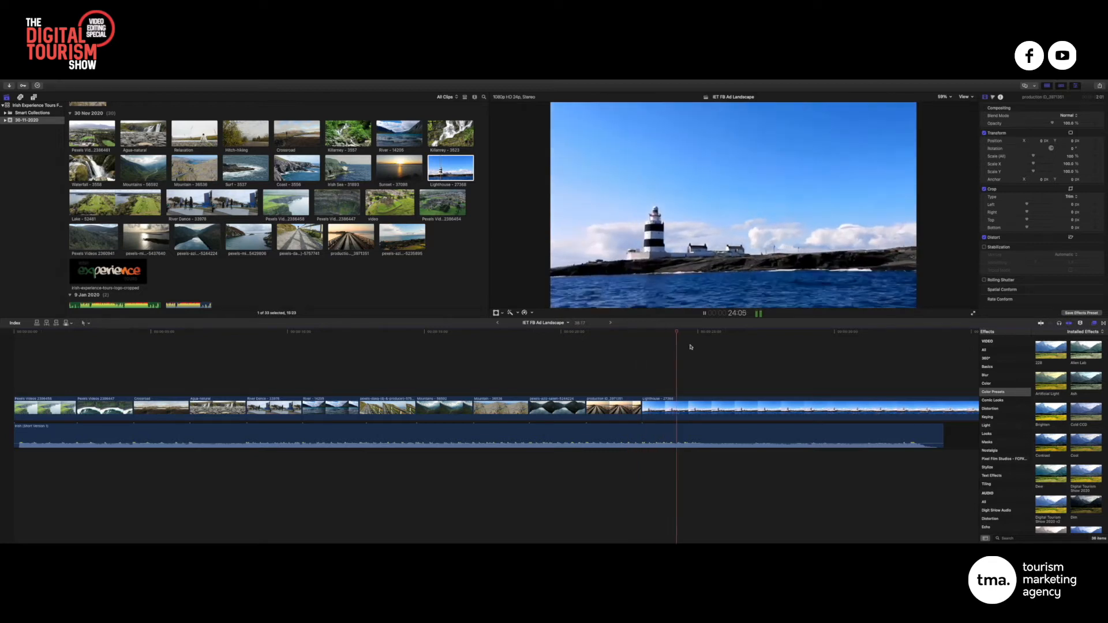
pyautogui.press('space')
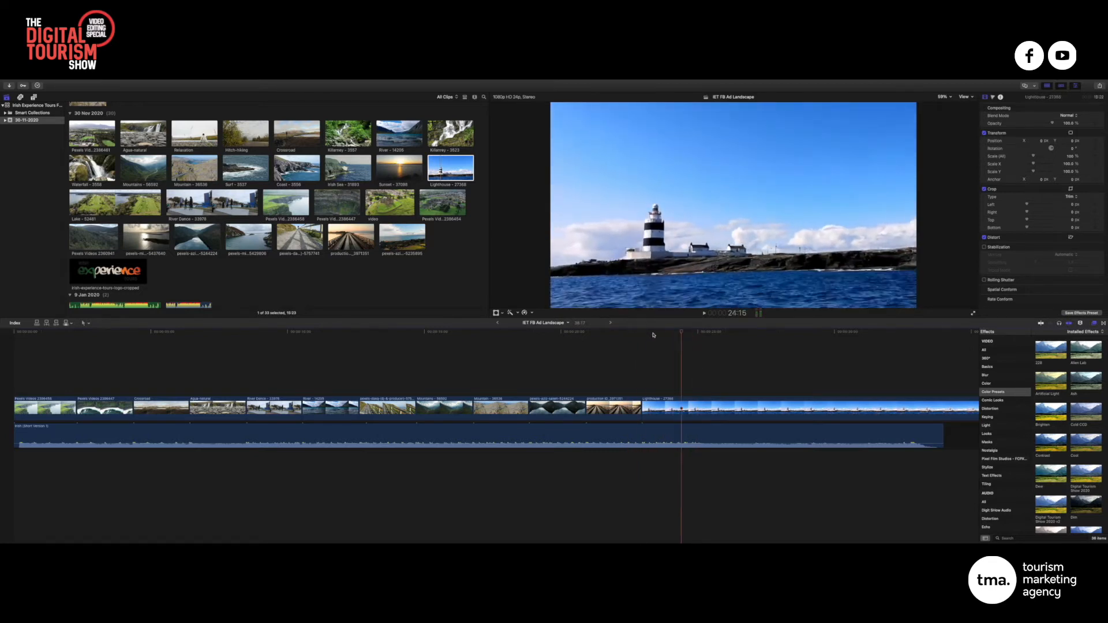
pyautogui.moveTo(851, 346); pyautogui.dragTo(615, 357)
pyautogui.press('space')
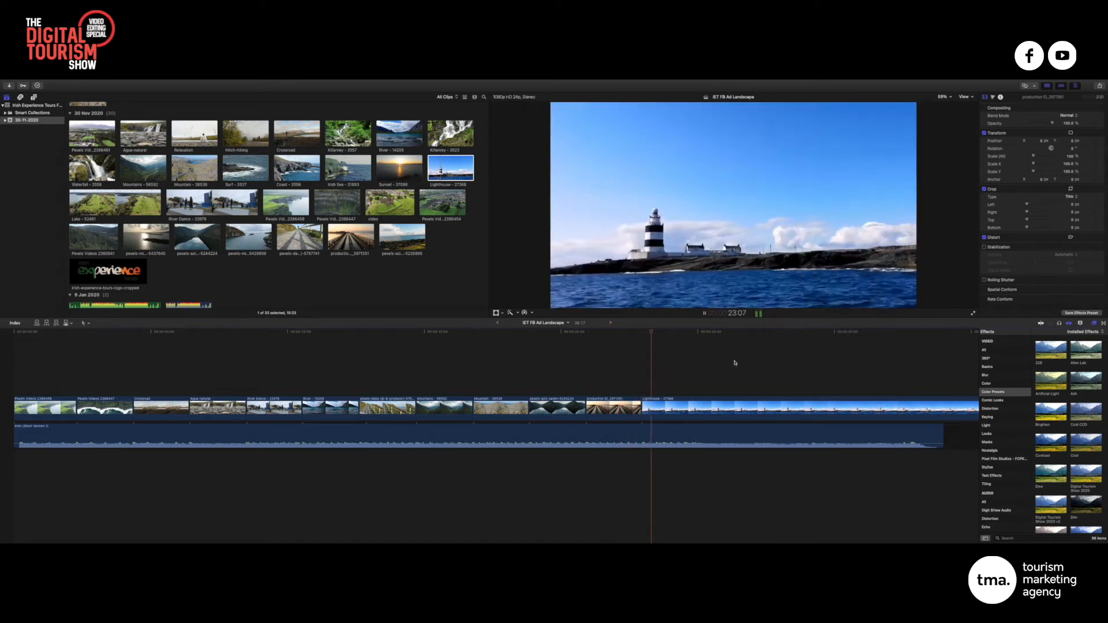
pyautogui.press('space')
pyautogui.click(687, 405)
pyautogui.press('Delete')
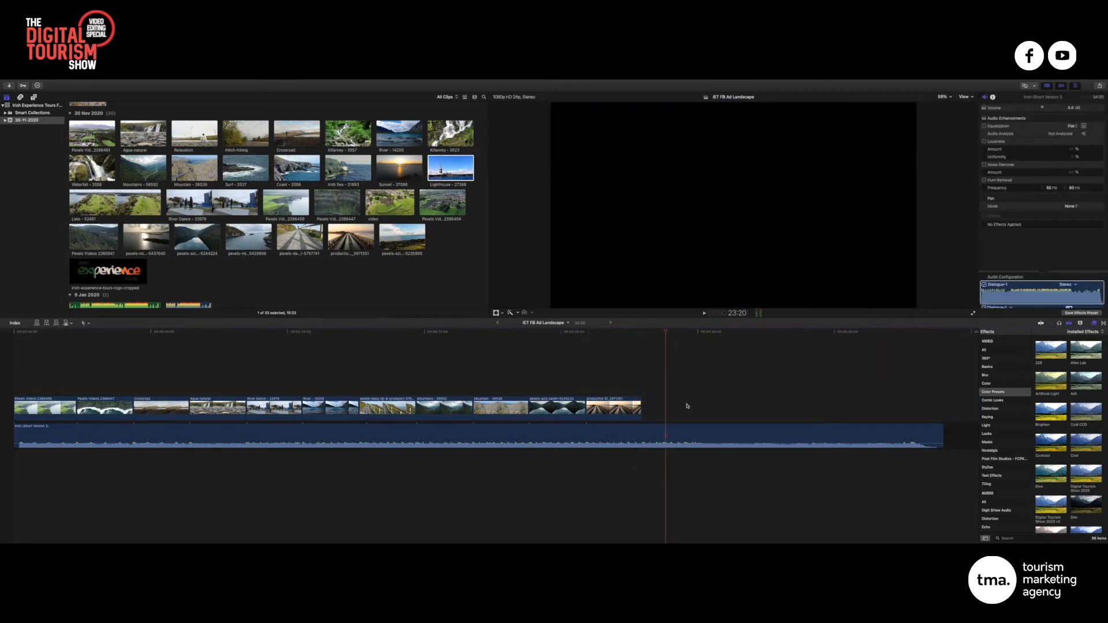
pyautogui.click(407, 254)
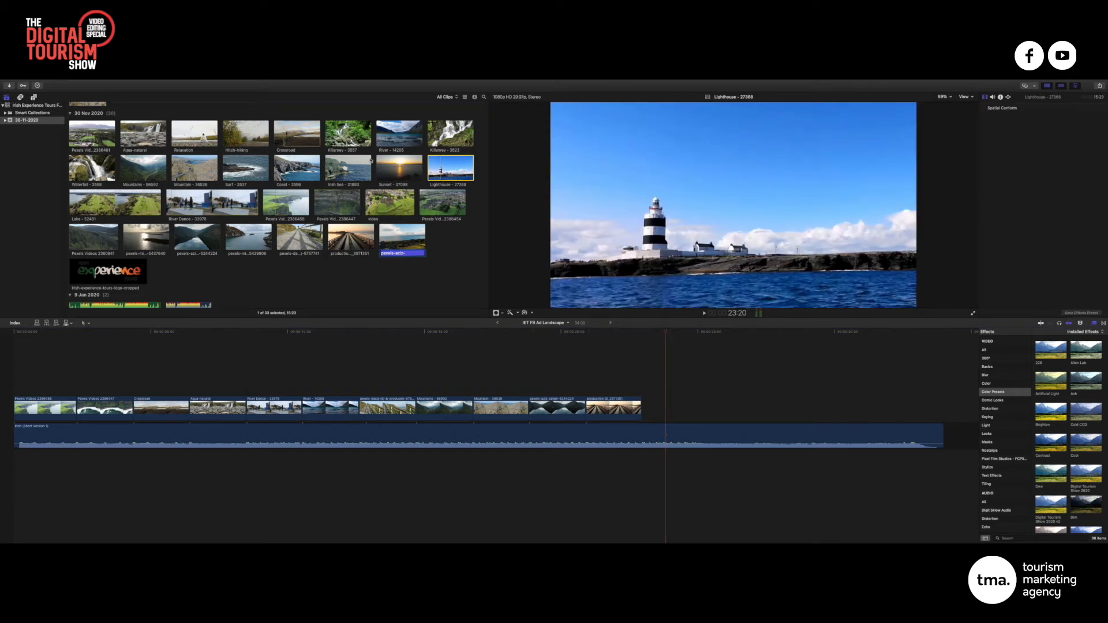
# Preview the coastal sunset clip, then load and play the castle aerial clip 'video'
pyautogui.click(252, 267)
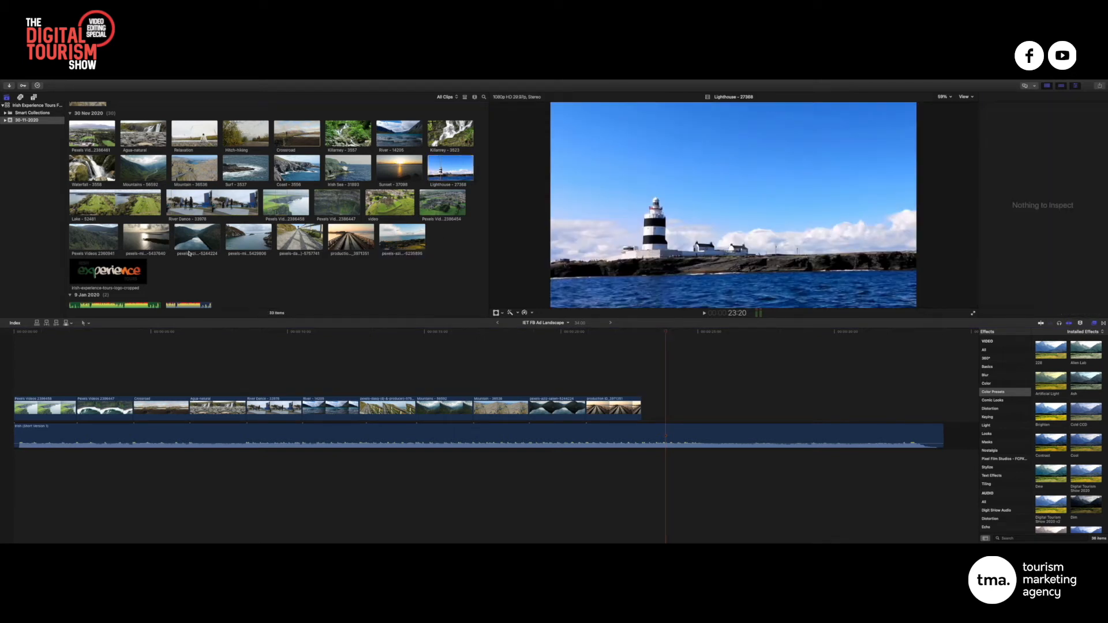
pyautogui.click(130, 230)
pyautogui.press('space')
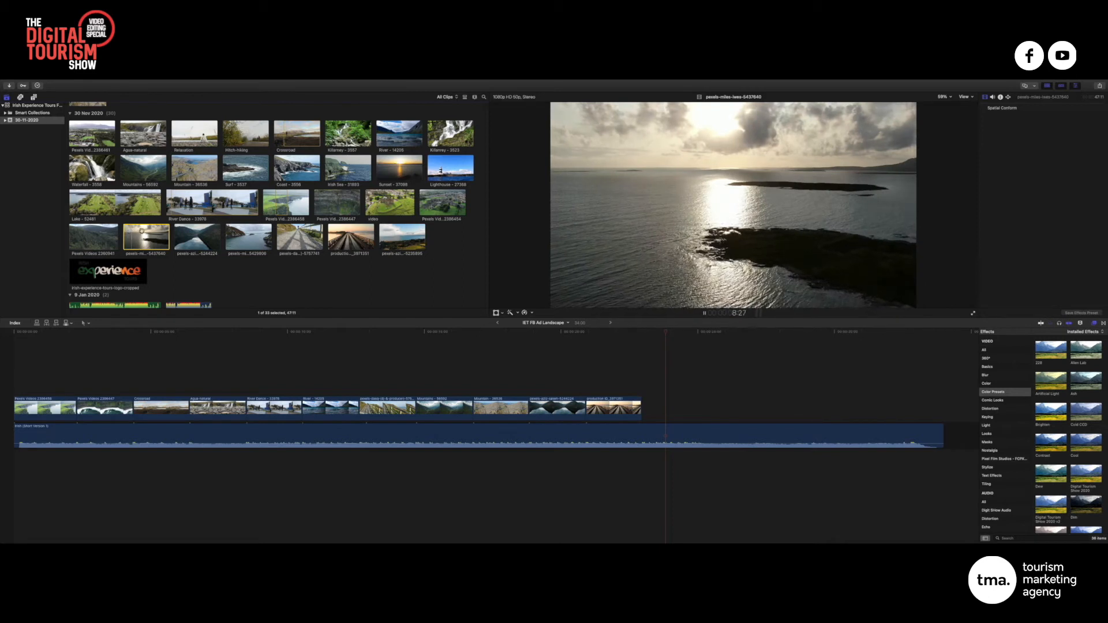
pyautogui.press('space')
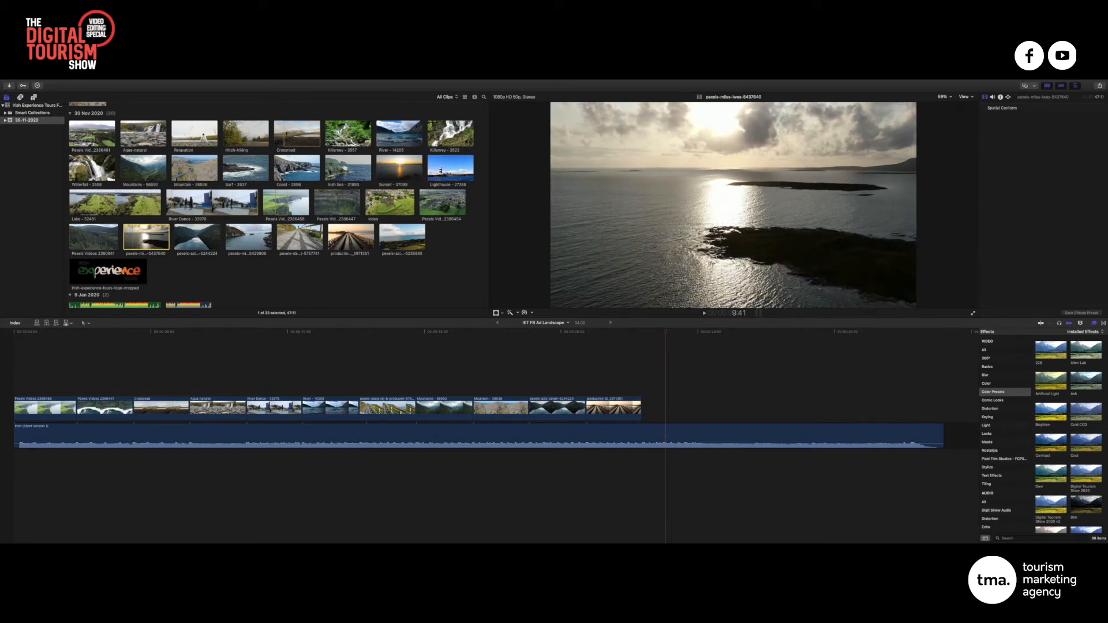
pyautogui.click(373, 200)
pyautogui.press('space')
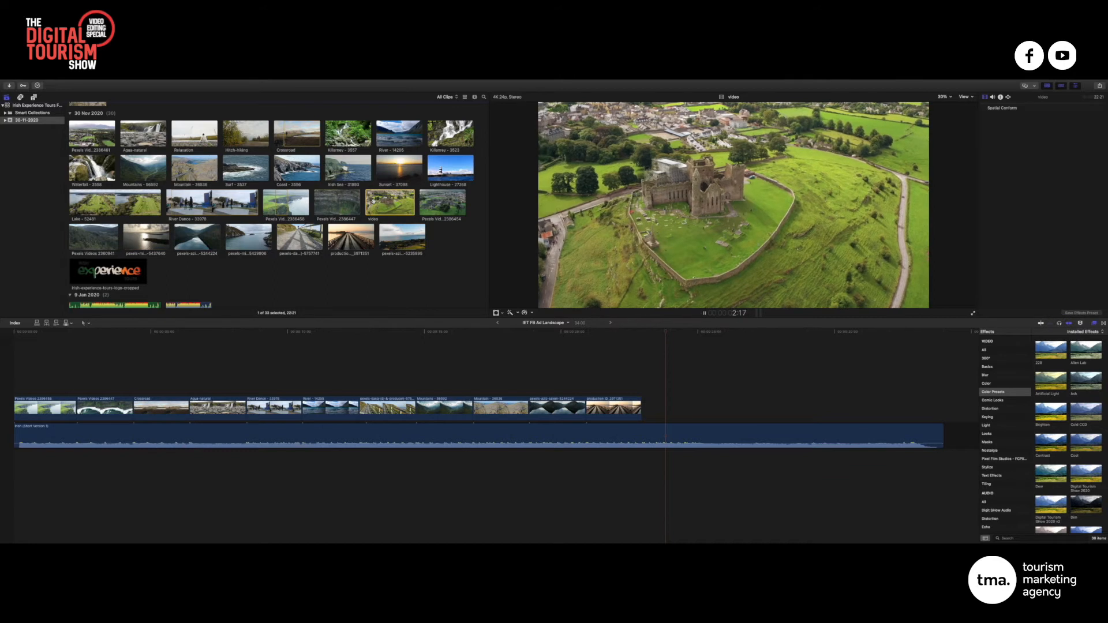
# Append the castle clip 'video' to the storyline end and detach its audio
pyautogui.moveTo(374, 200); pyautogui.dragTo(649, 411)
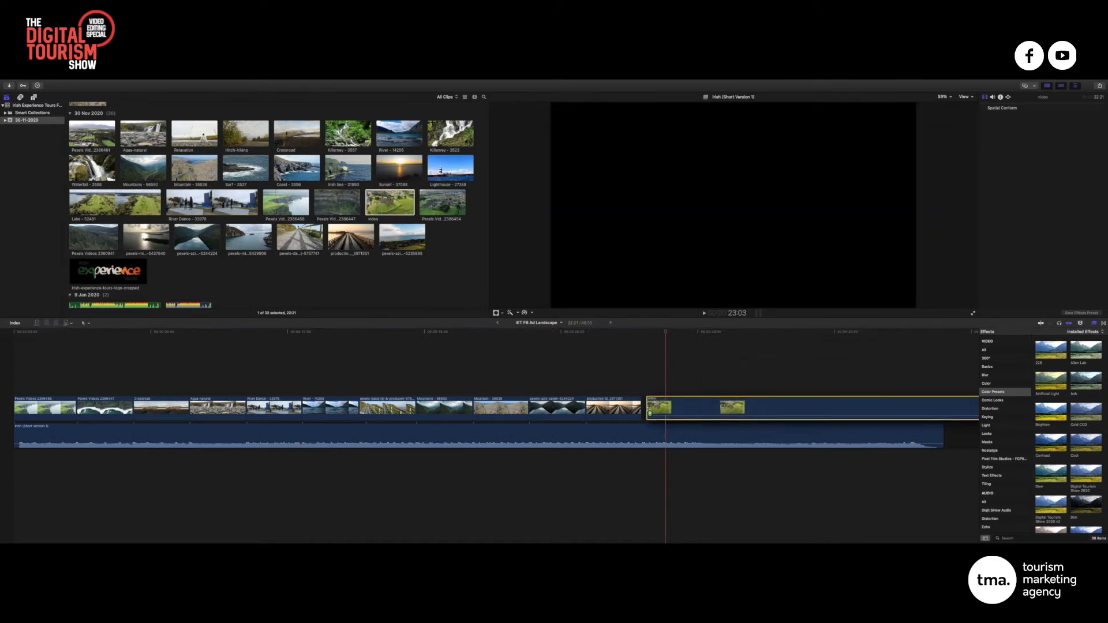
pyautogui.rightClick(732, 408)
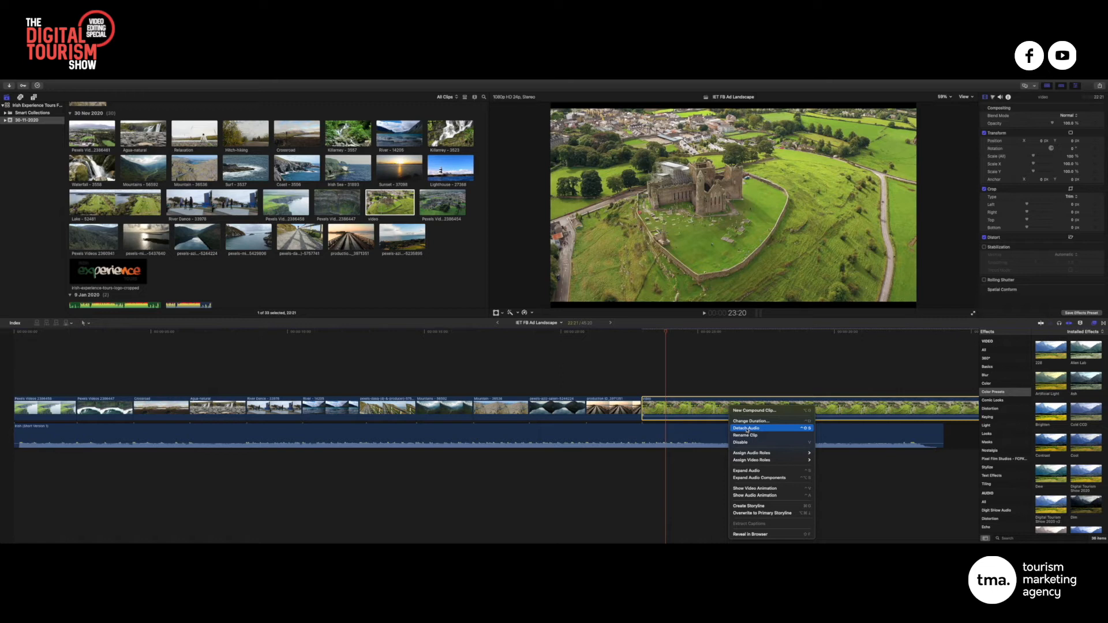
pyautogui.click(746, 428)
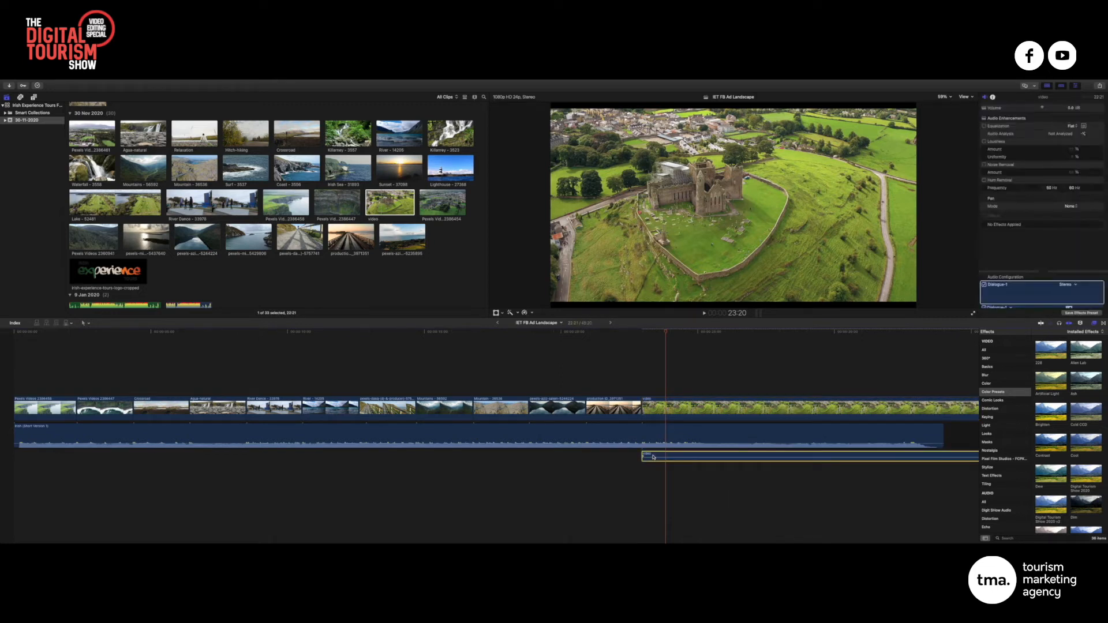
pyautogui.click(647, 410)
# Cut the castle clip to end at 25:02 and delete the remainder
pyautogui.hscroll(5, 649, 375)
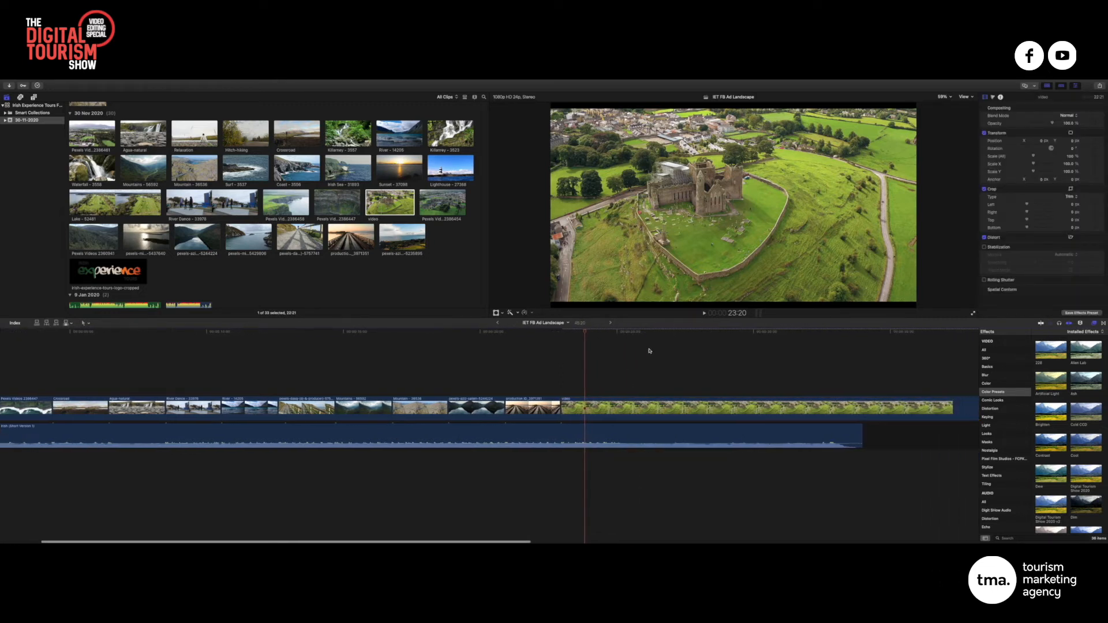
pyautogui.moveTo(571, 330); pyautogui.dragTo(520, 329)
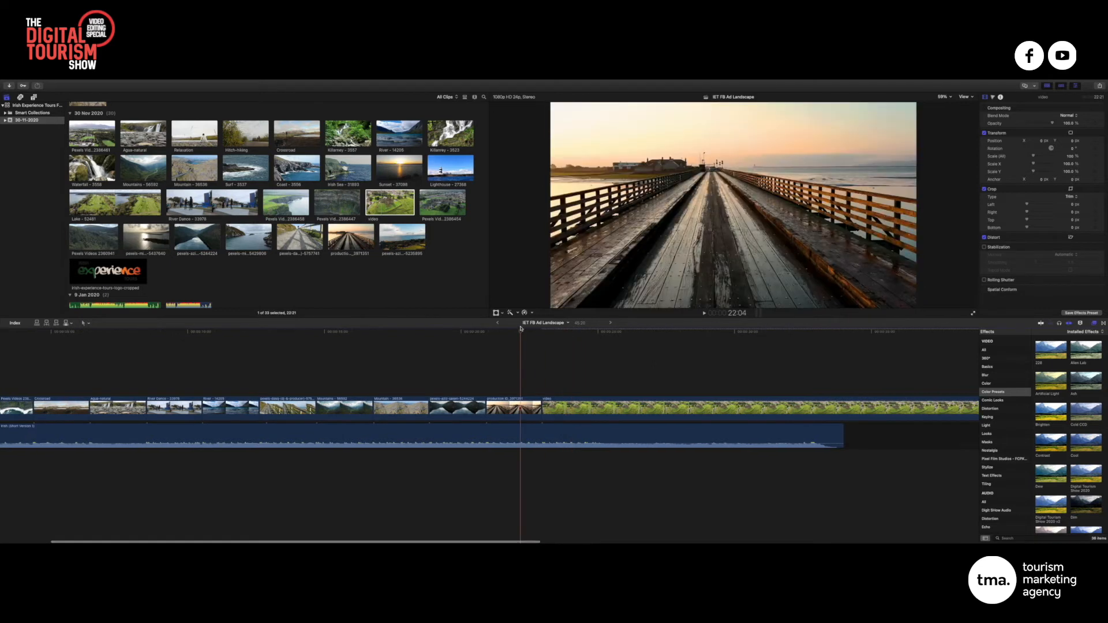
pyautogui.press('space')
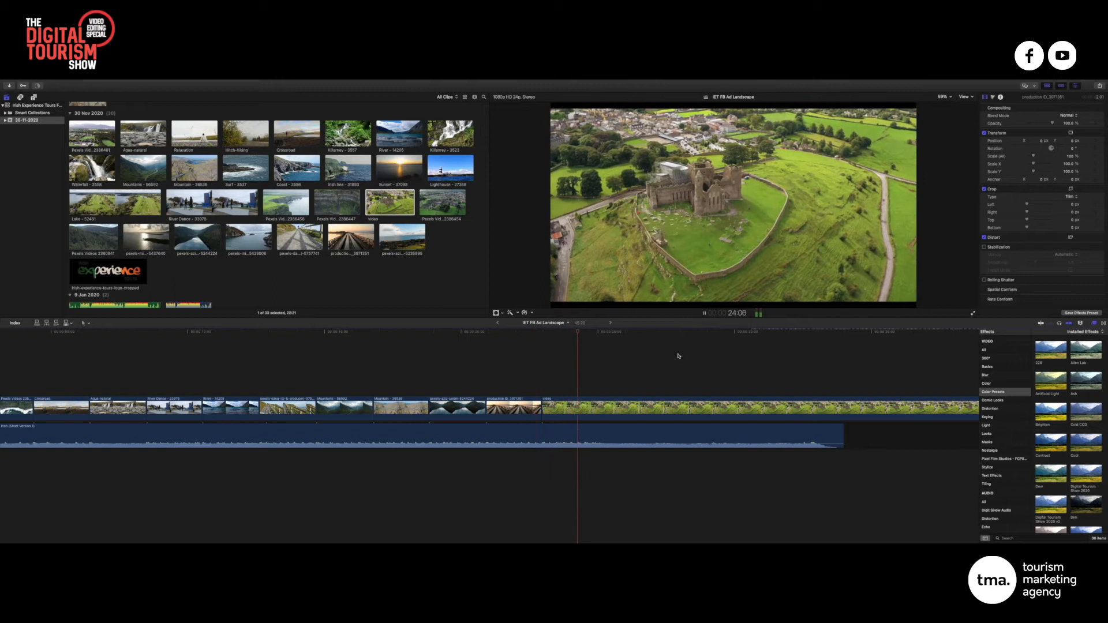
pyautogui.press('space')
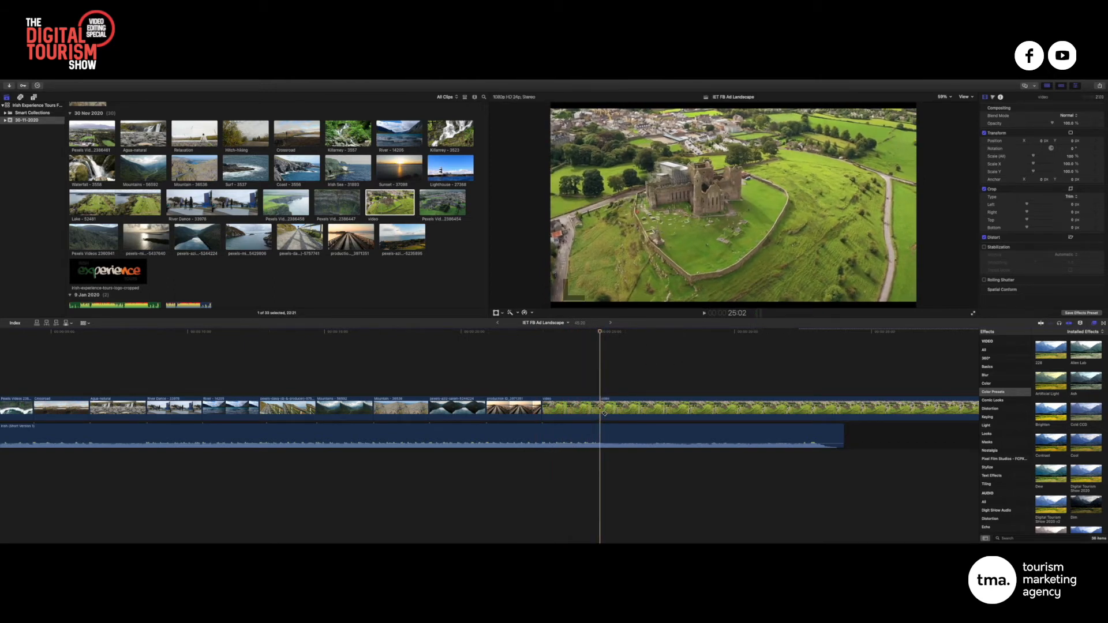
pyautogui.press('super+b')
pyautogui.press('Delete')
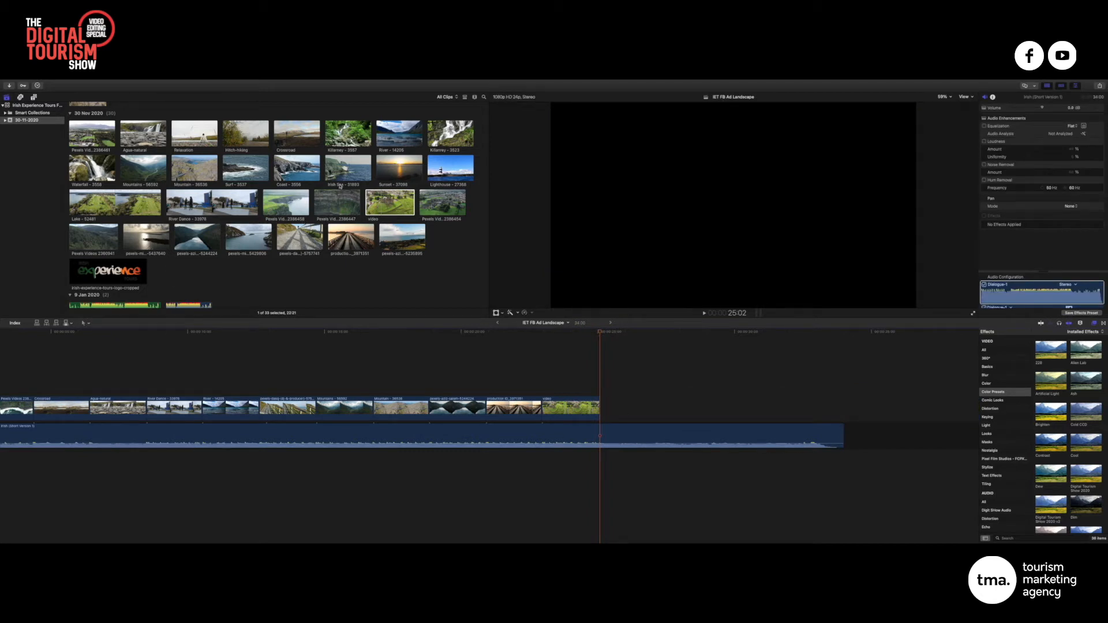
pyautogui.scroll(2, 340, 186)
pyautogui.click(399, 155)
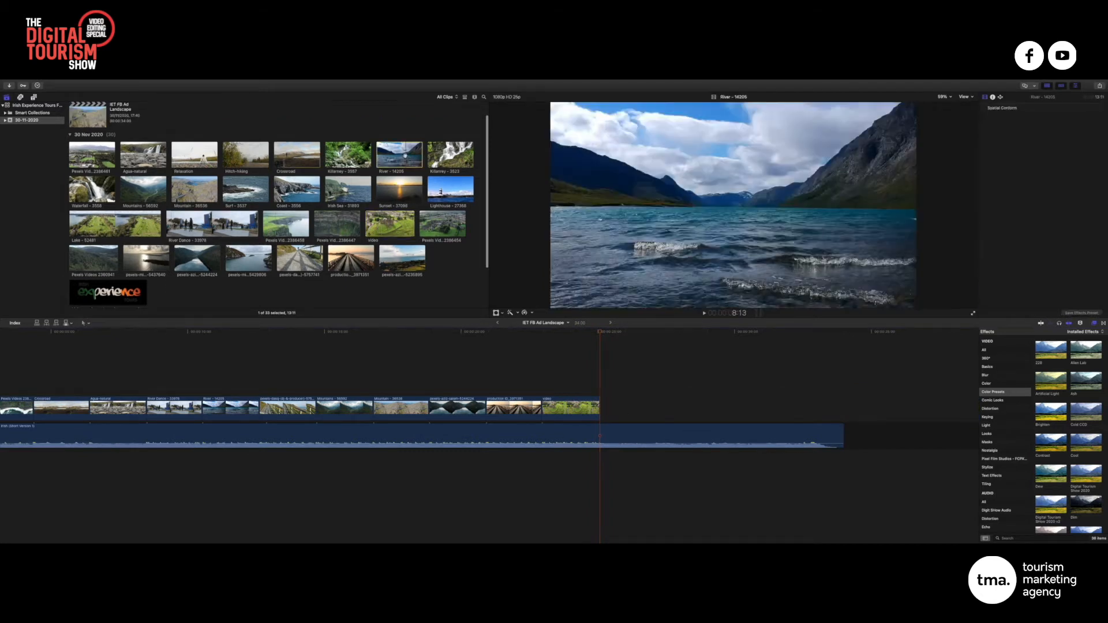
pyautogui.click(348, 155)
pyautogui.moveTo(245, 155); pyautogui.dragTo(603, 411)
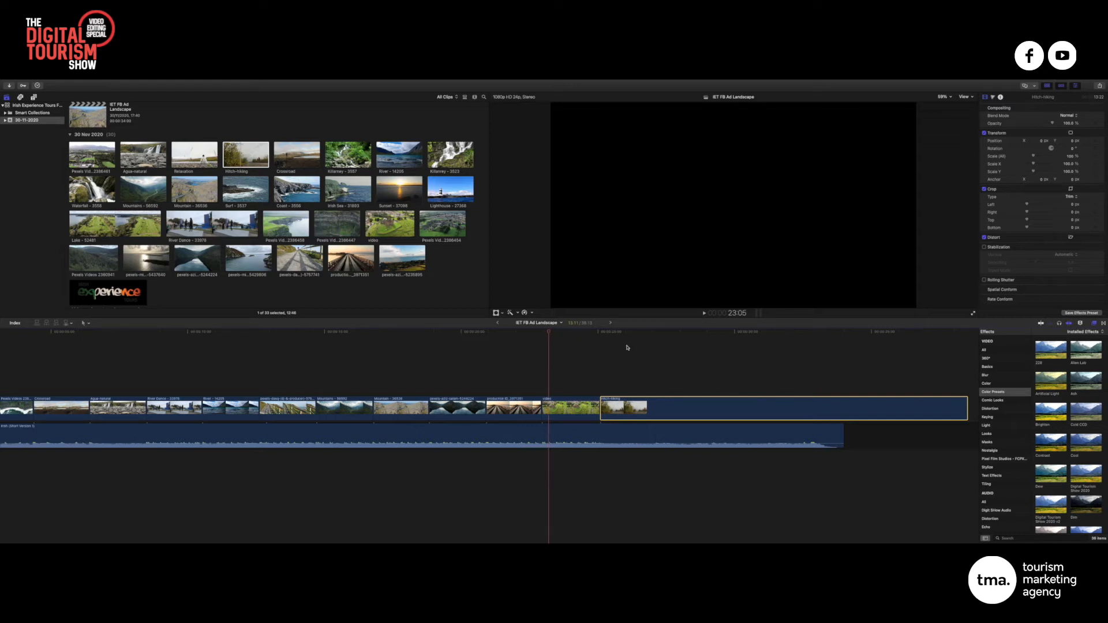
pyautogui.press('space')
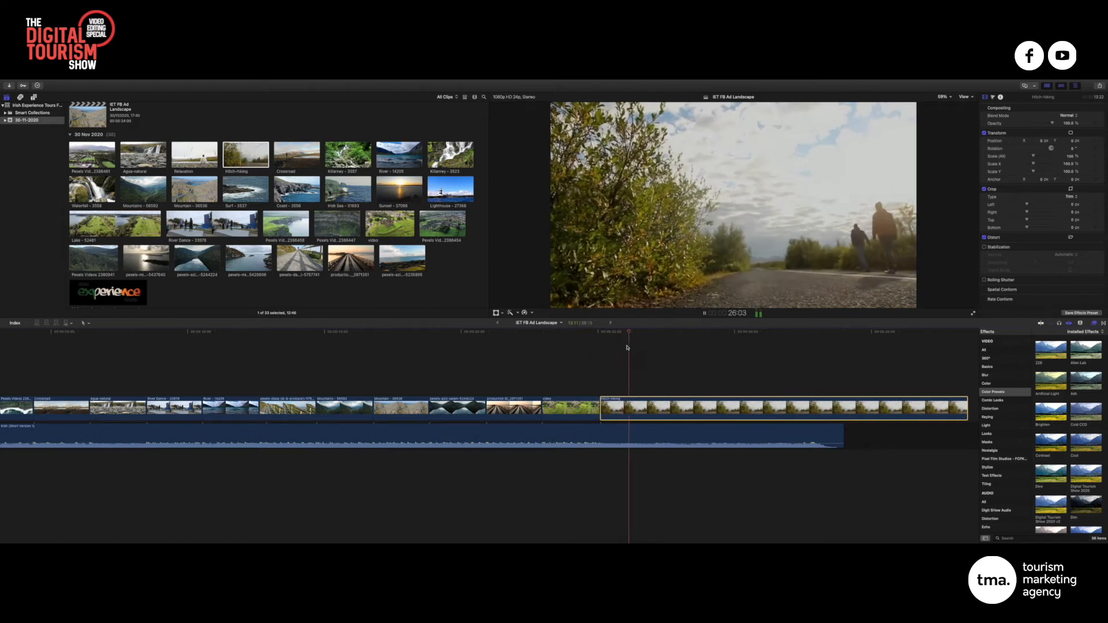
pyautogui.press('space')
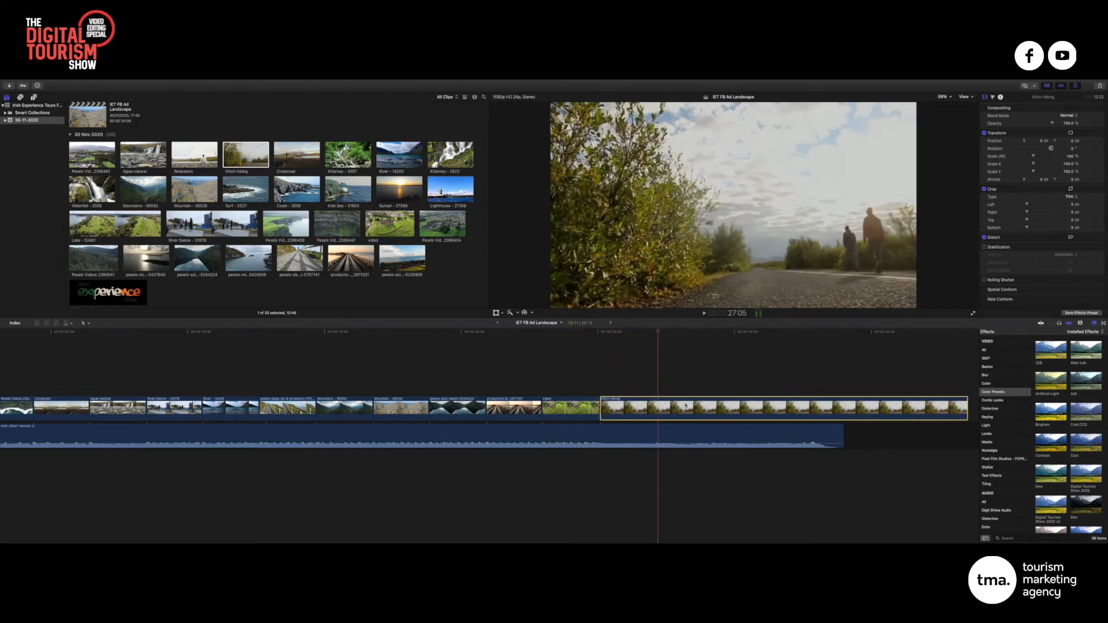
pyautogui.press('Delete')
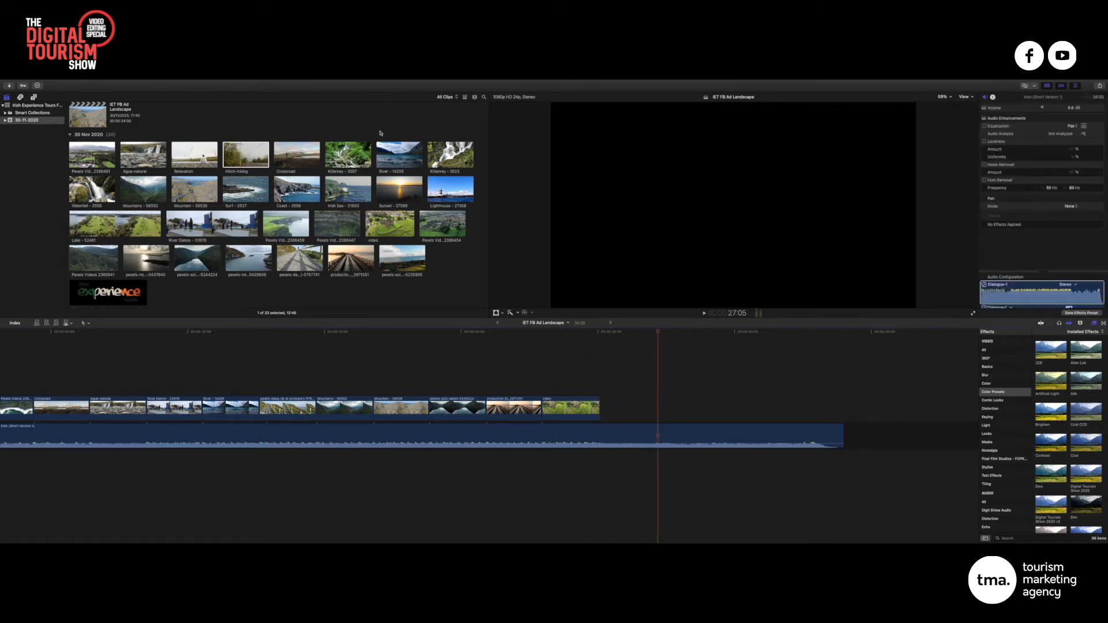
pyautogui.click(381, 134)
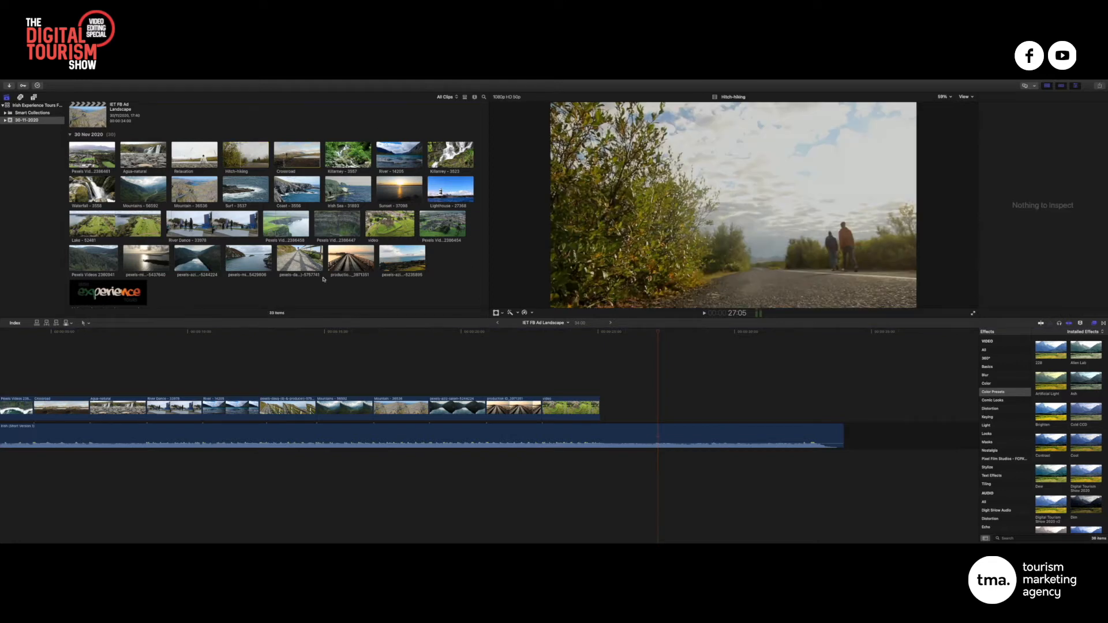
# Preview the lighthouse and inlet clips, then append the rocky inlet boat clip to the end
pyautogui.click(394, 262)
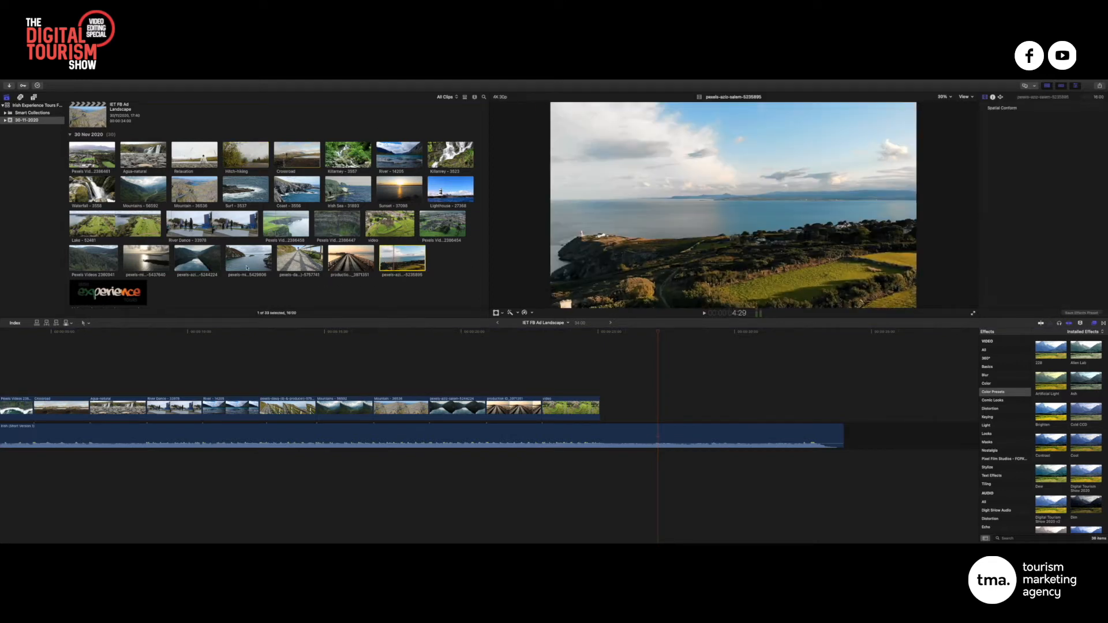
pyautogui.click(238, 262)
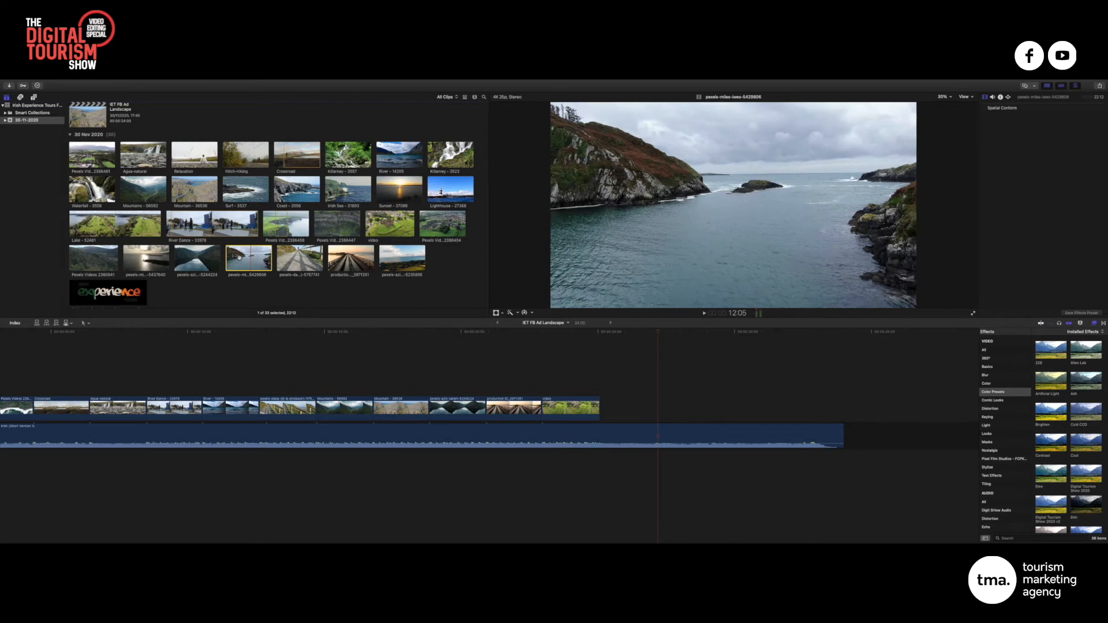
pyautogui.moveTo(248, 261); pyautogui.dragTo(603, 404)
# Detach and delete the inlet clip's own audio
pyautogui.rightClick(627, 404)
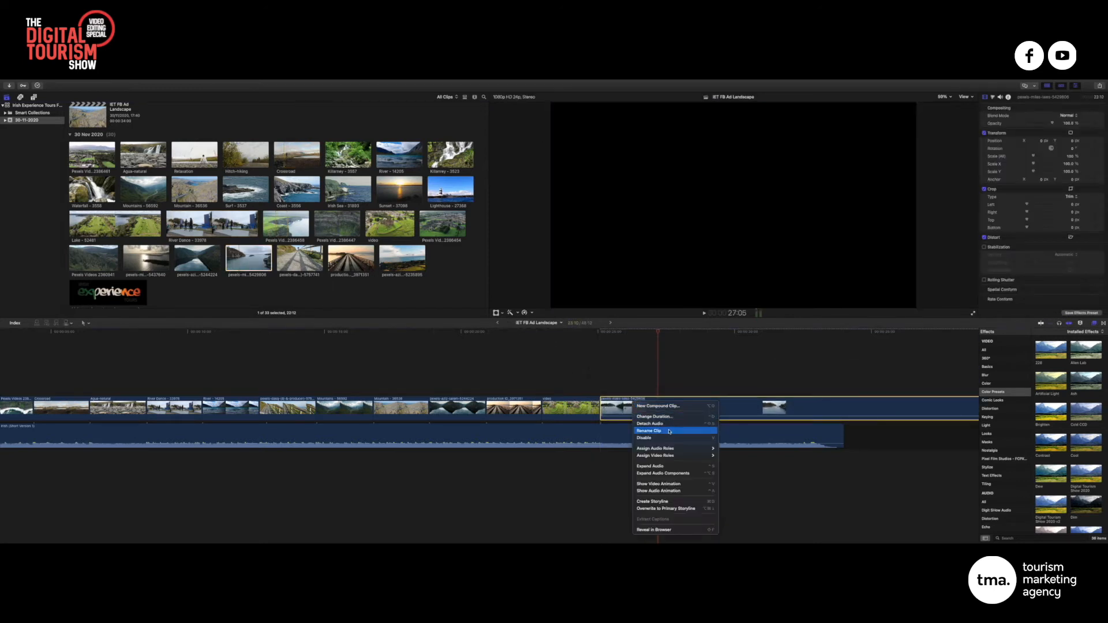
pyautogui.click(656, 462)
pyautogui.click(646, 456)
pyautogui.press('Delete')
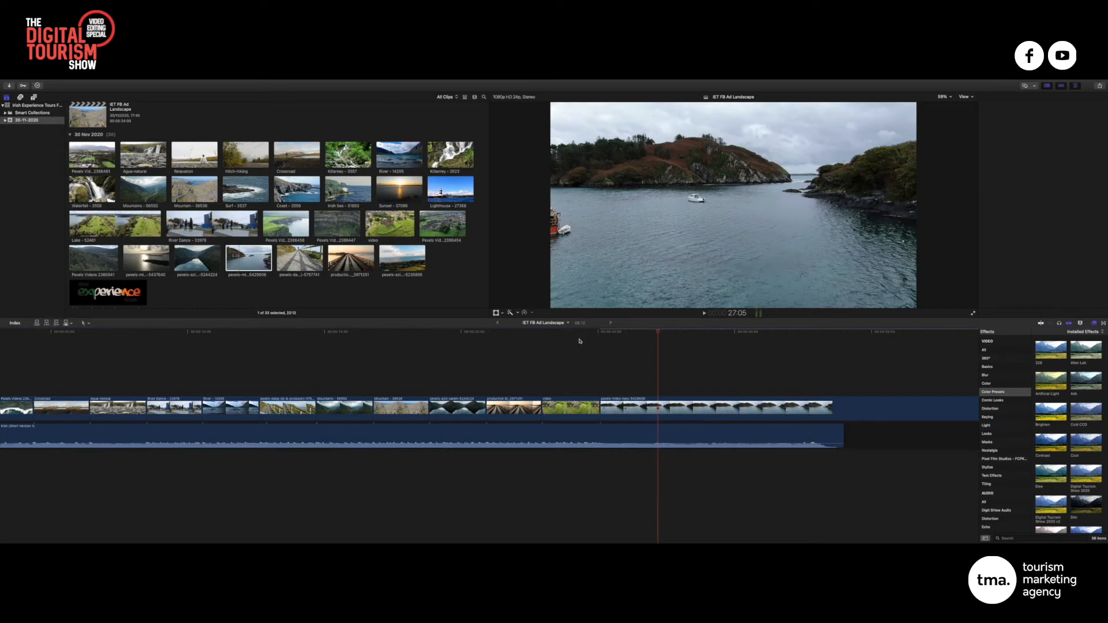
# Trim 13 frames off the inlet clip's start and play it back
pyautogui.click(579, 332)
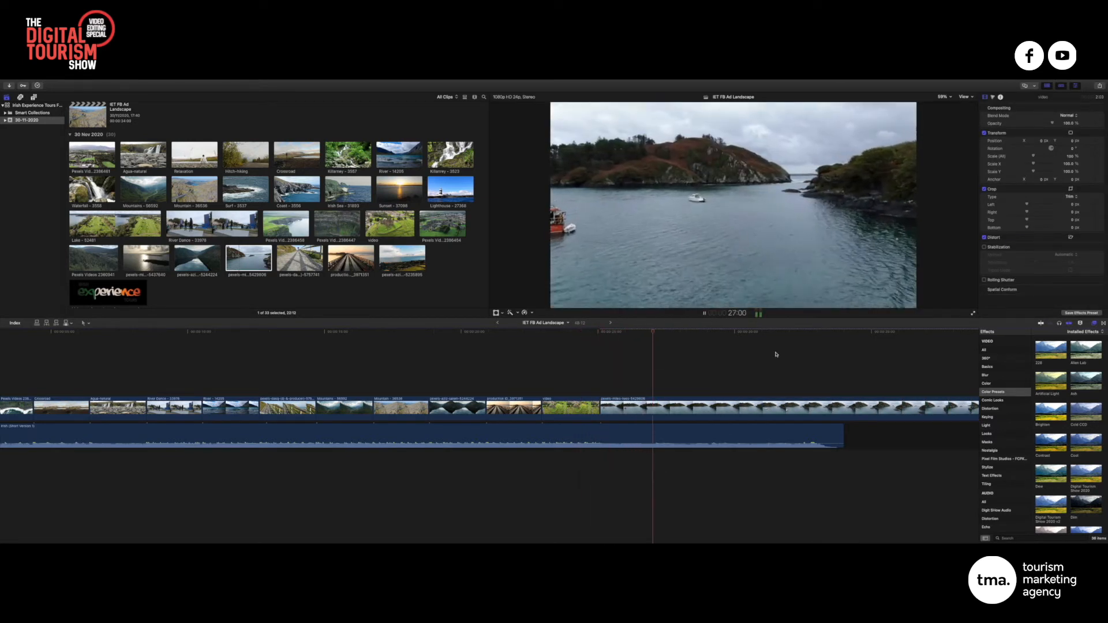
pyautogui.press('space')
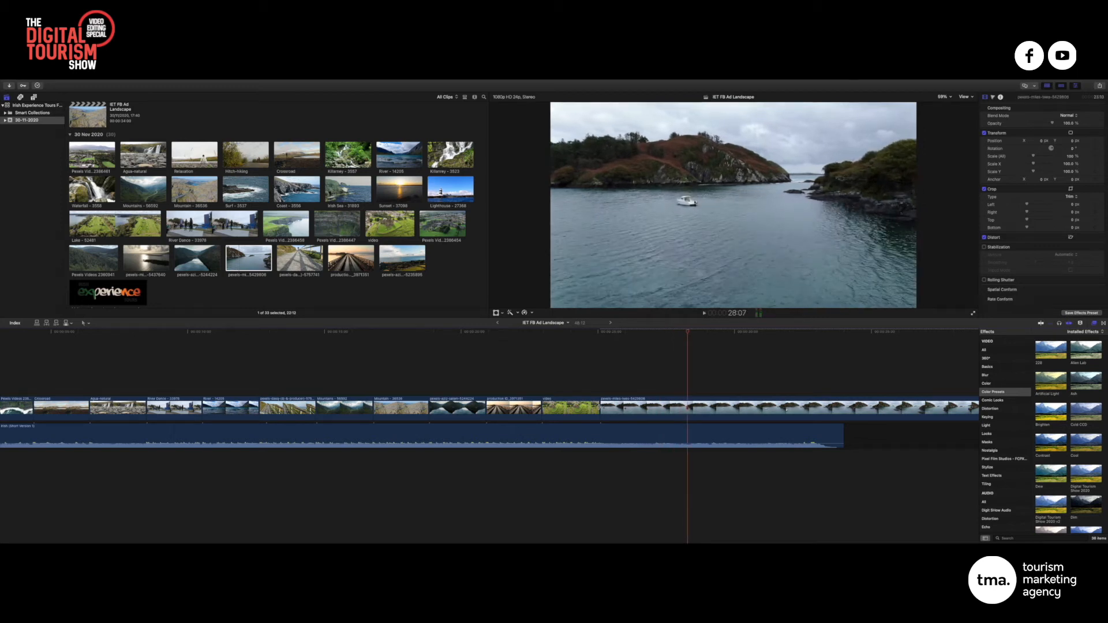
pyautogui.moveTo(601, 406); pyautogui.dragTo(652, 414)
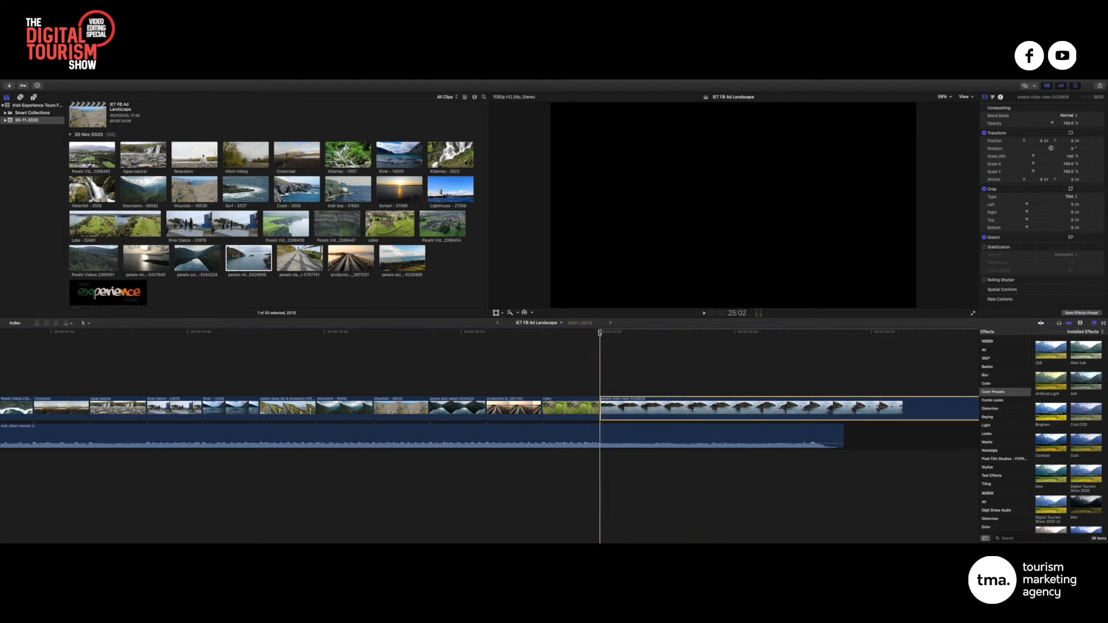
pyautogui.press('space')
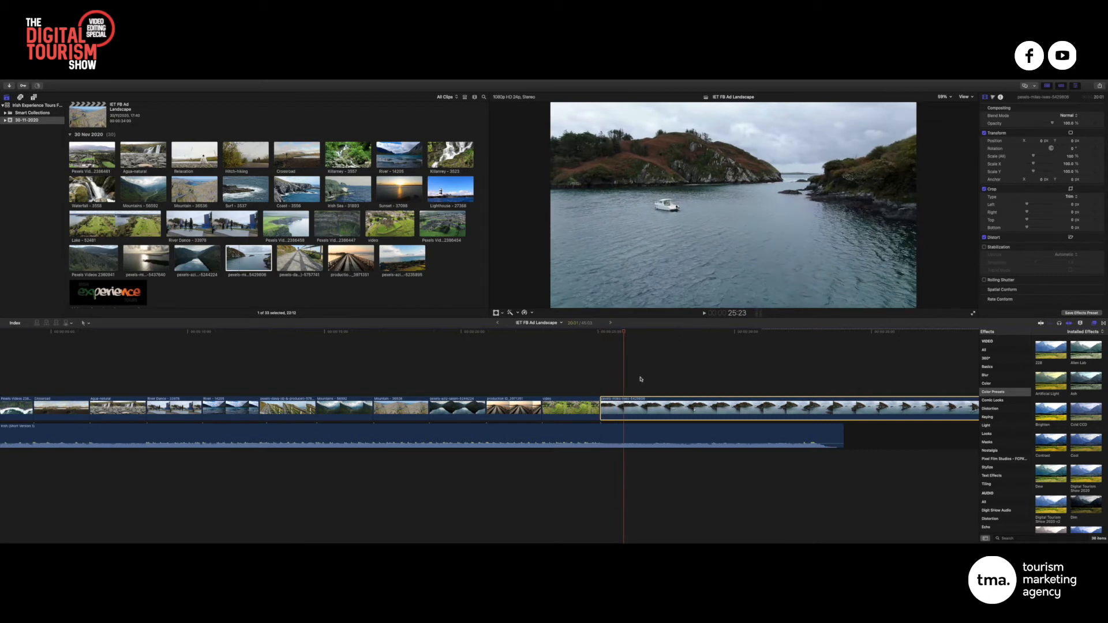
pyautogui.moveTo(622, 409)
pyautogui.mouseDown()
pyautogui.moveTo(647, 410)
pyautogui.moveTo(623, 409)
pyautogui.mouseUp()
# Review the castle-to-inlet cut, parking the playhead at 25:13 and zooming in
pyautogui.click(545, 336)
pyautogui.press('space')
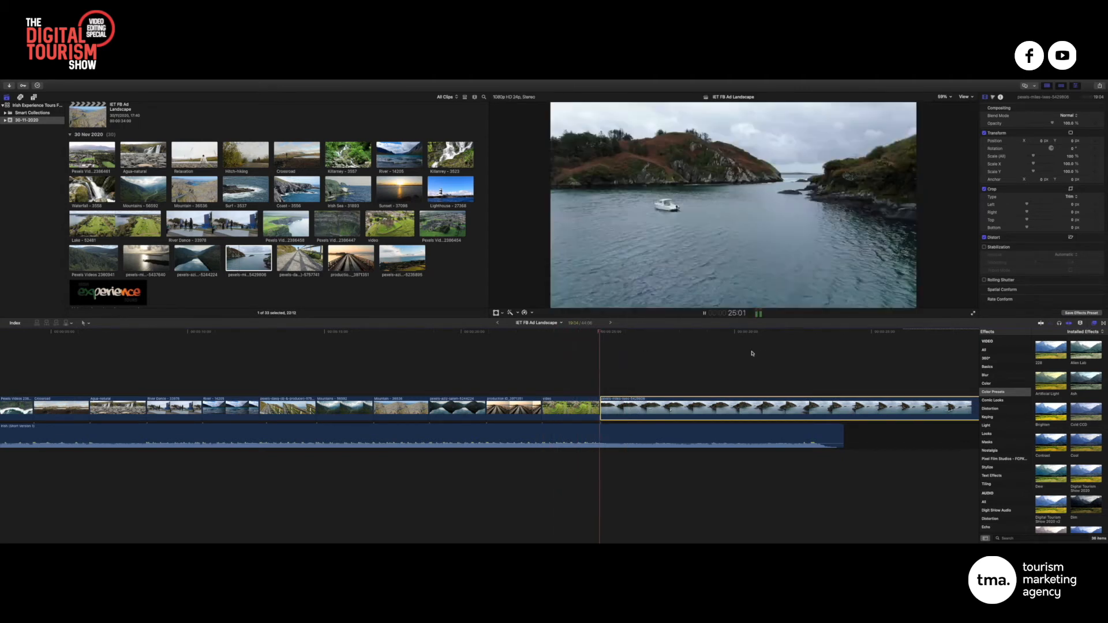
pyautogui.press('space')
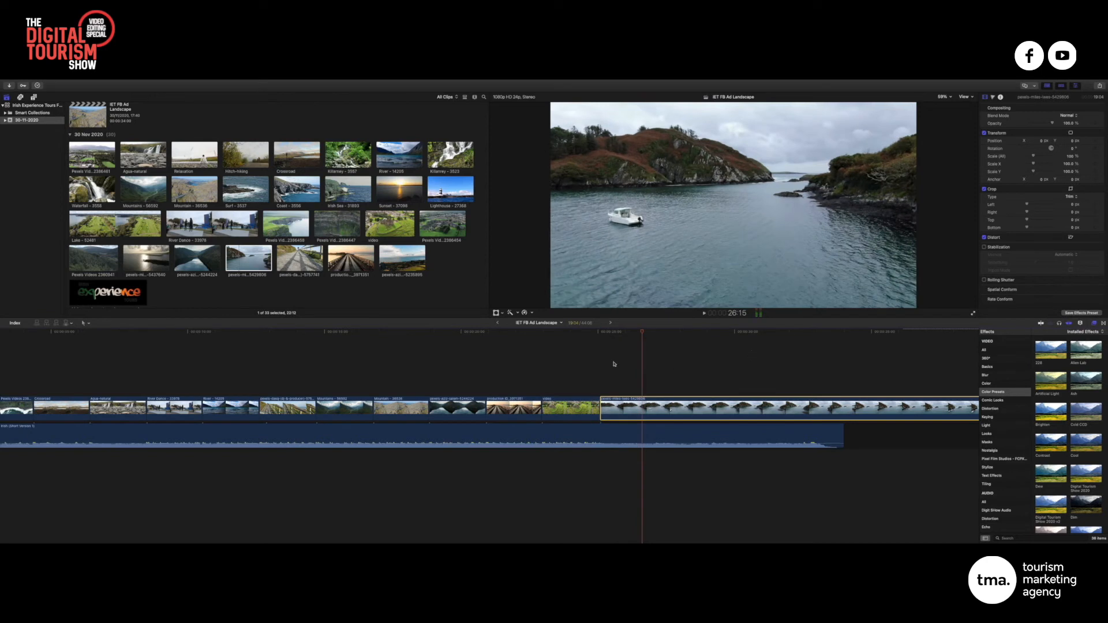
pyautogui.click(613, 364)
pyautogui.press('super+equal')
pyautogui.press('super+equal')
pyautogui.press('super+equal')
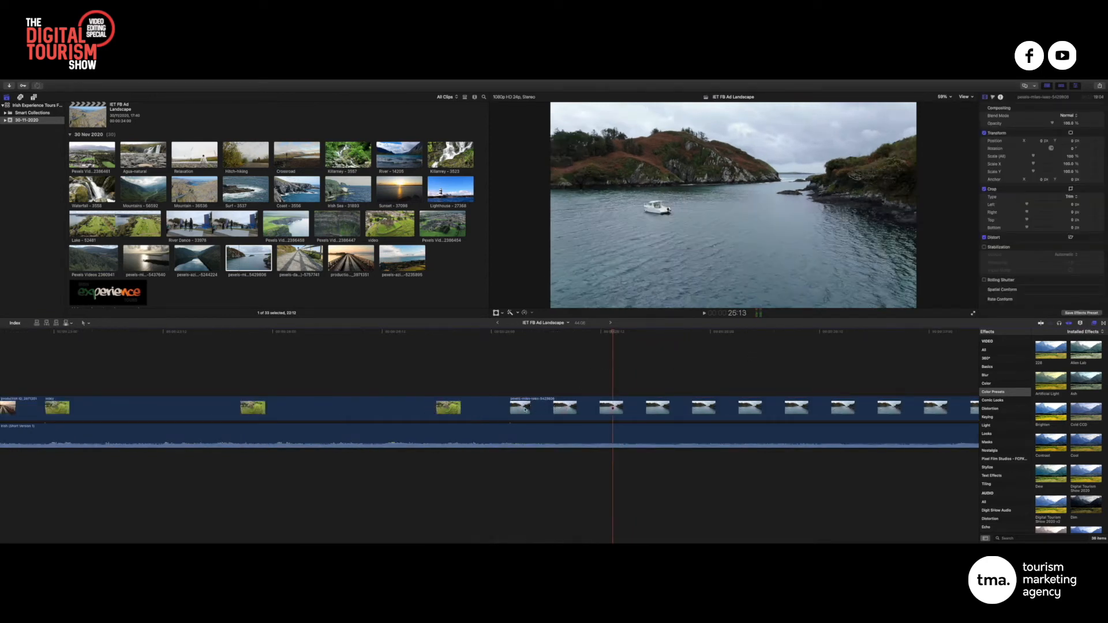
# Review the edit by playing and scrubbing from the castle back to the waterfall, then ahead to the mountains
pyautogui.click(531, 408)
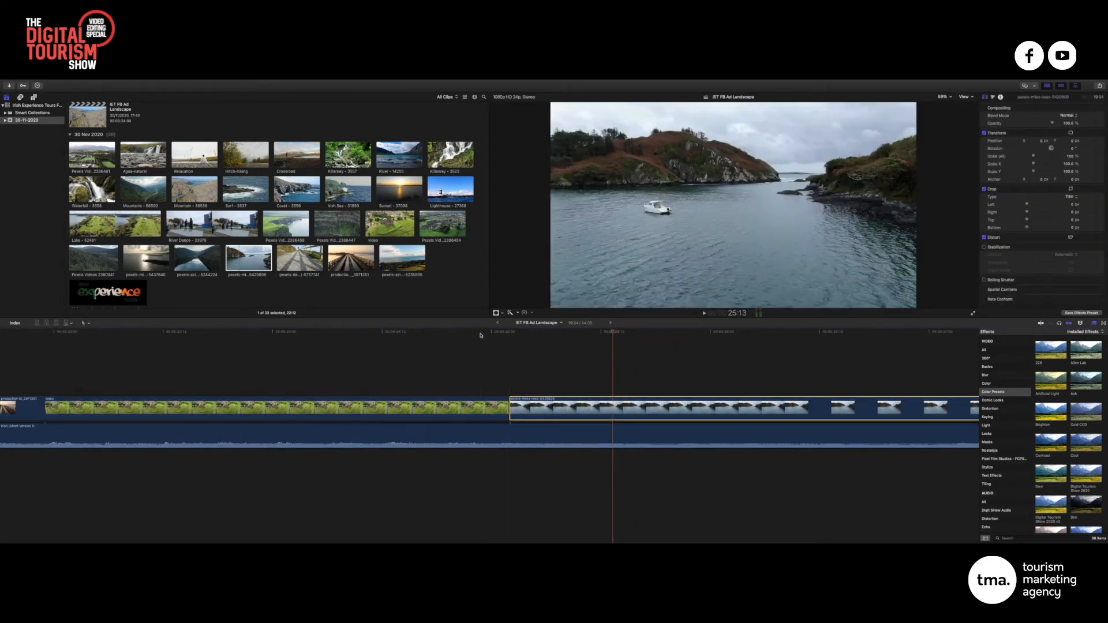
pyautogui.click(480, 333)
pyautogui.press('super+minus')
pyautogui.press('super+minus')
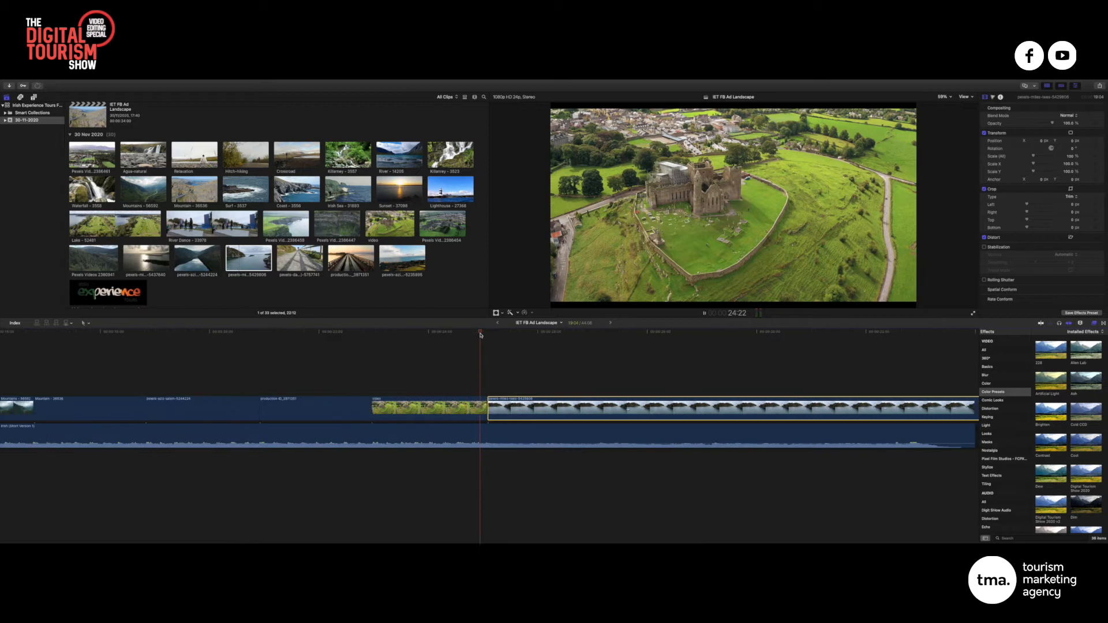
pyautogui.press('space')
pyautogui.moveTo(478, 333); pyautogui.dragTo(449, 332)
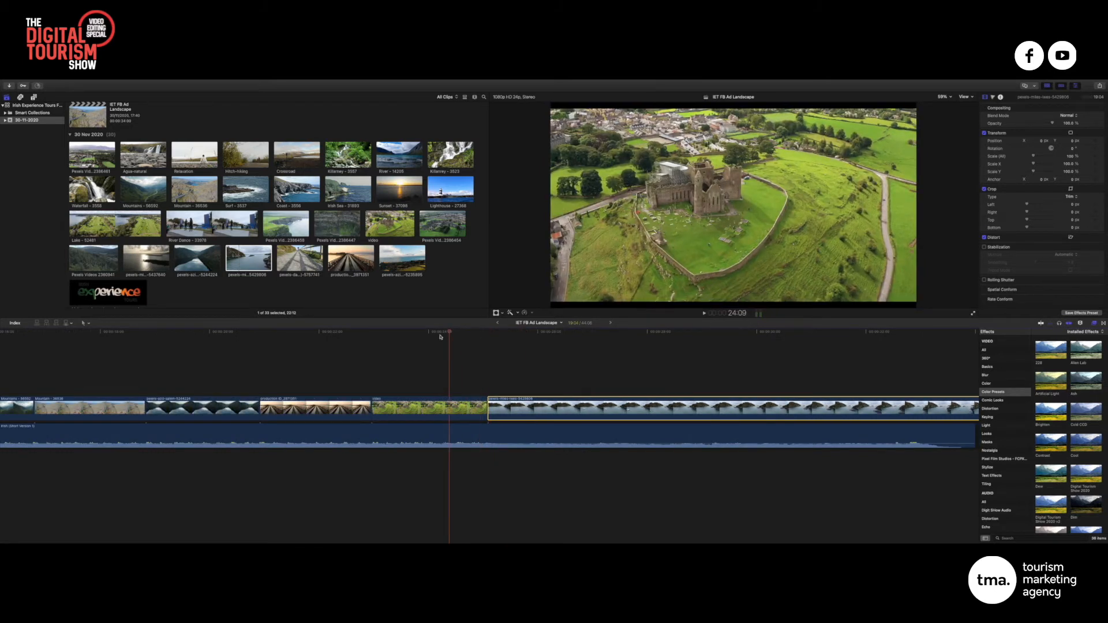
pyautogui.moveTo(446, 331); pyautogui.dragTo(287, 377)
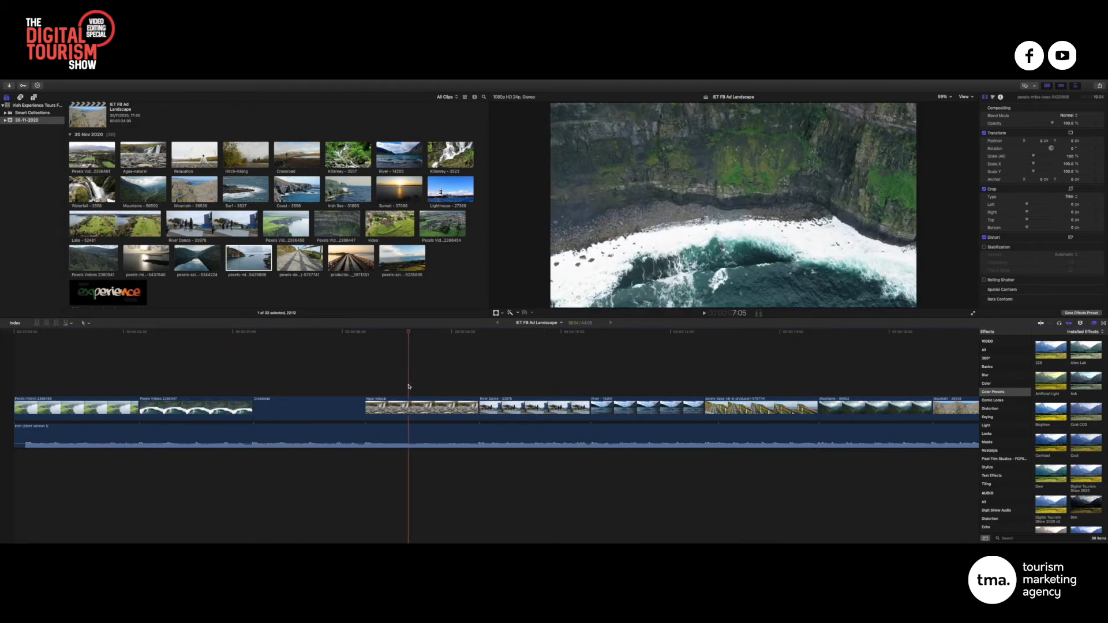
pyautogui.moveTo(408, 387); pyautogui.dragTo(301, 386)
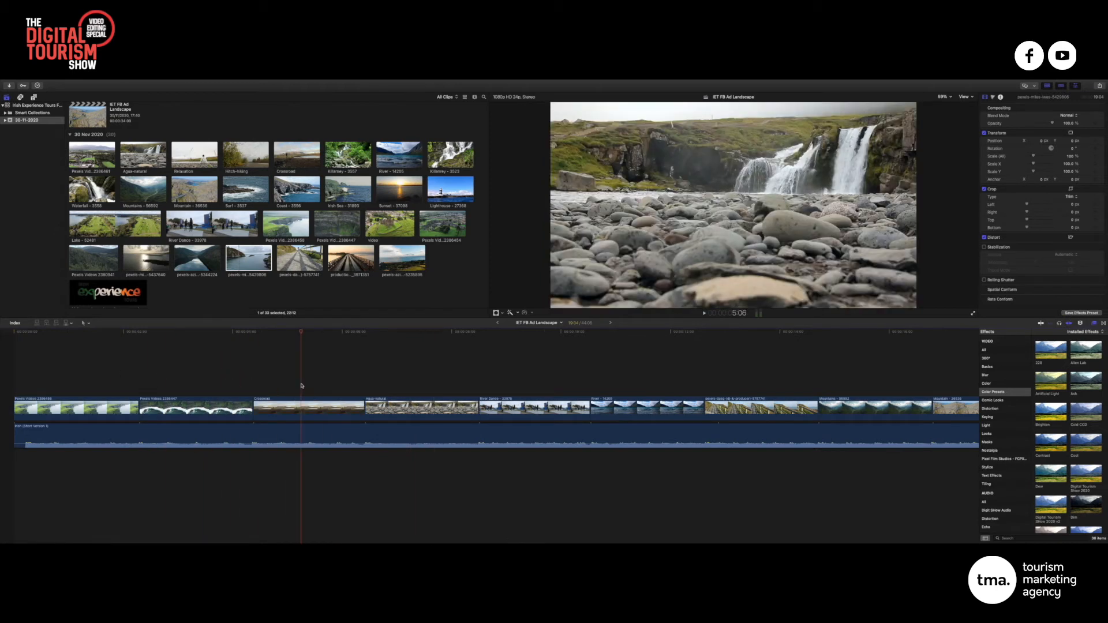
pyautogui.moveTo(415, 331); pyautogui.dragTo(640, 331)
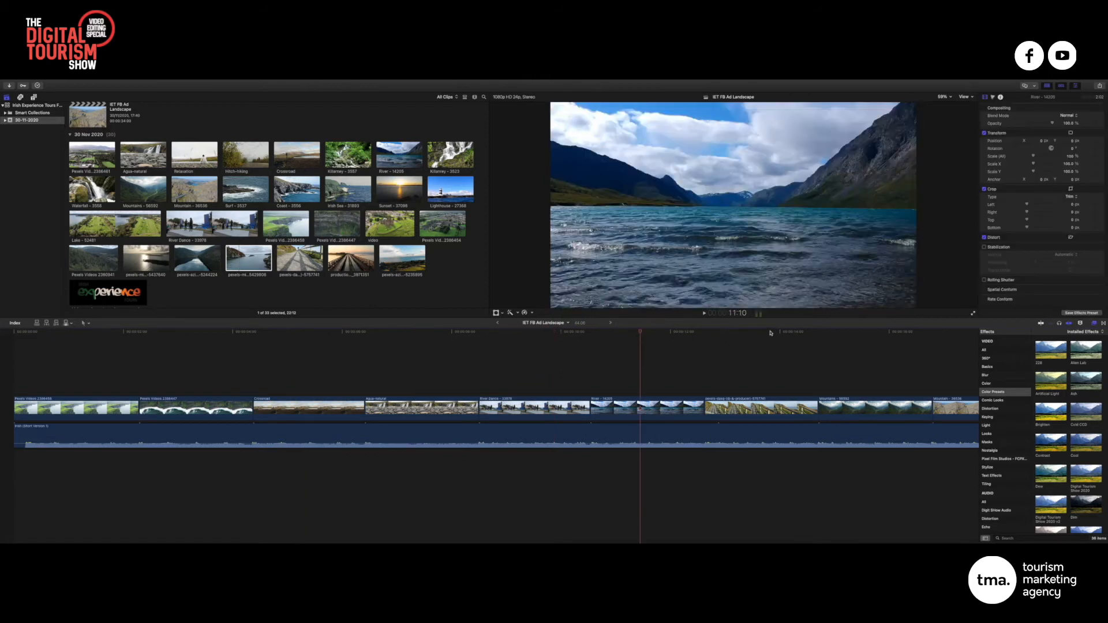
pyautogui.click(771, 333)
pyautogui.click(885, 333)
pyautogui.hscroll(6, 861, 338)
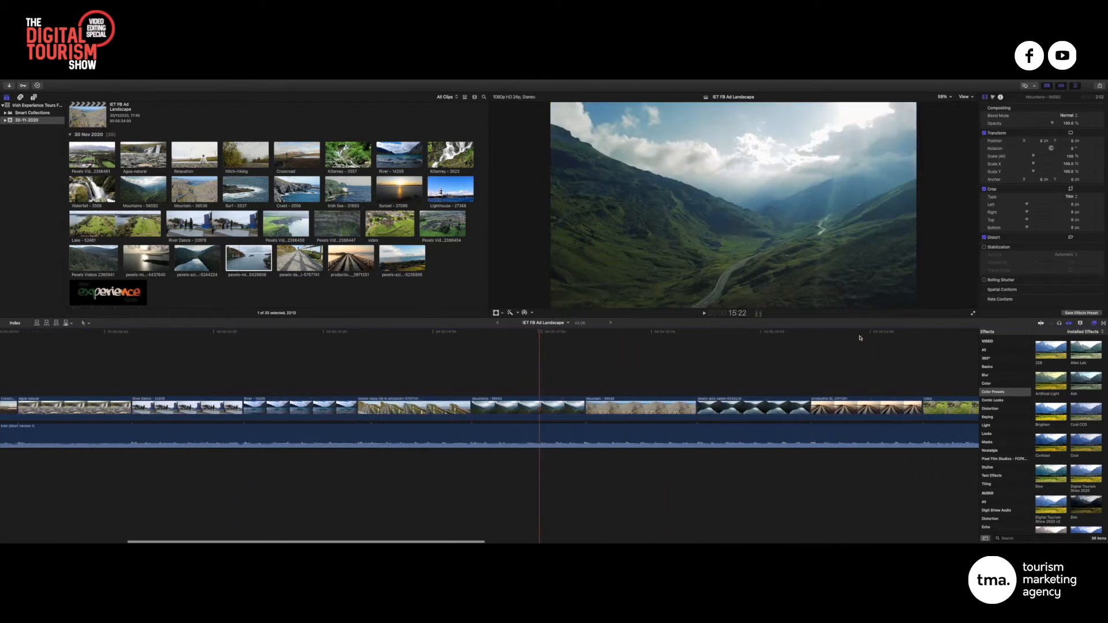
pyautogui.hscroll(5, 860, 338)
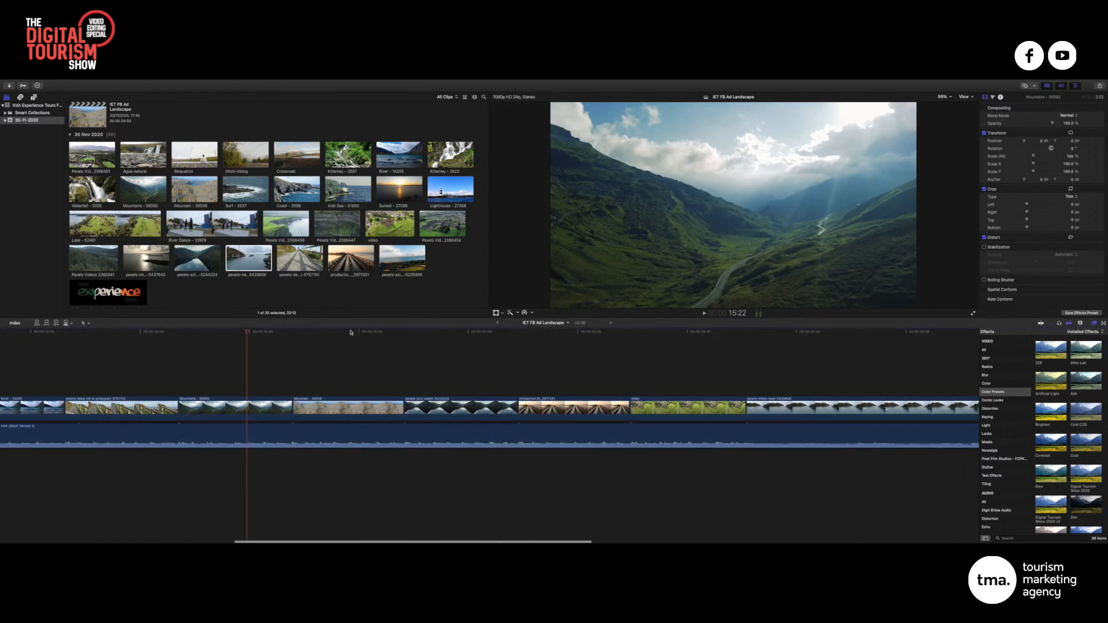
# Step through the road, mirrored lake and pier clips, then scale the castle clip to 108%
pyautogui.click(350, 333)
pyautogui.click(467, 333)
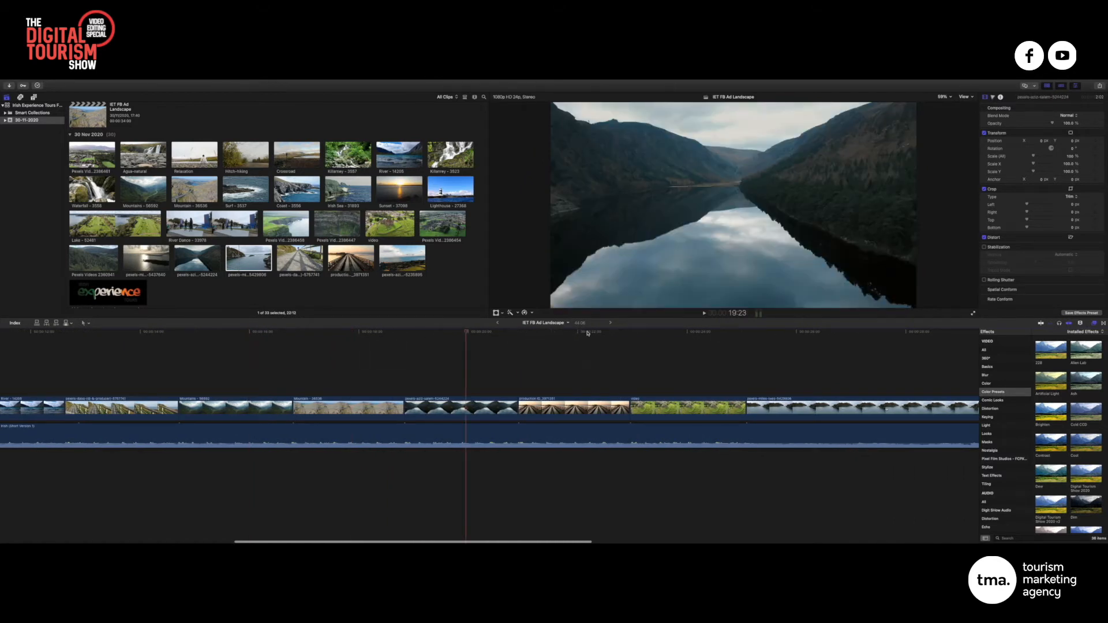
pyautogui.click(592, 333)
pyautogui.click(694, 333)
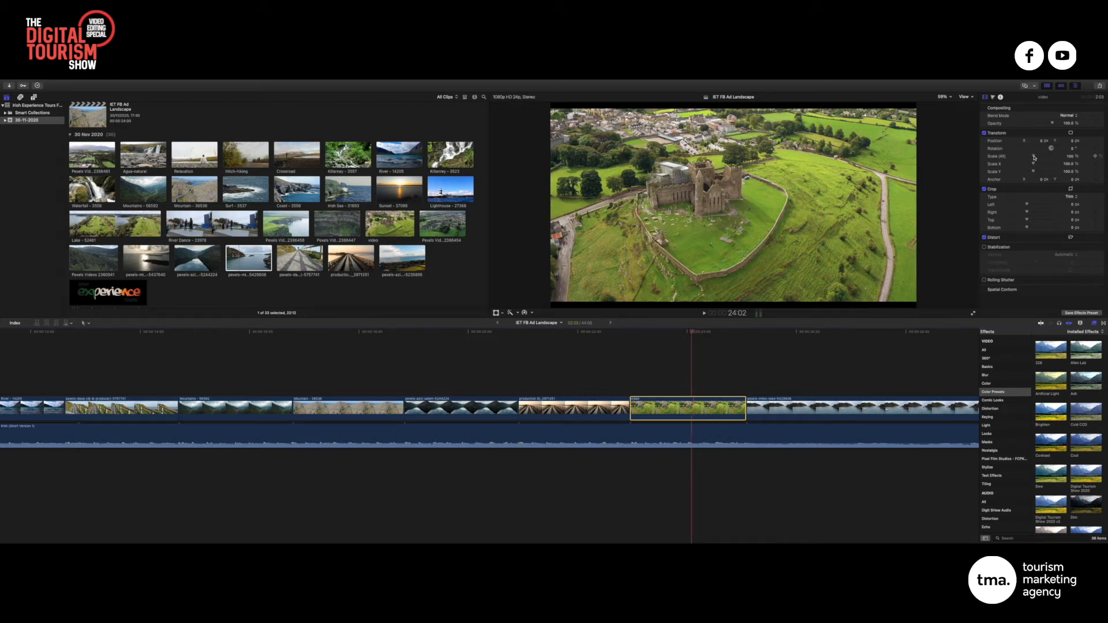
pyautogui.moveTo(1034, 157); pyautogui.dragTo(1035, 157)
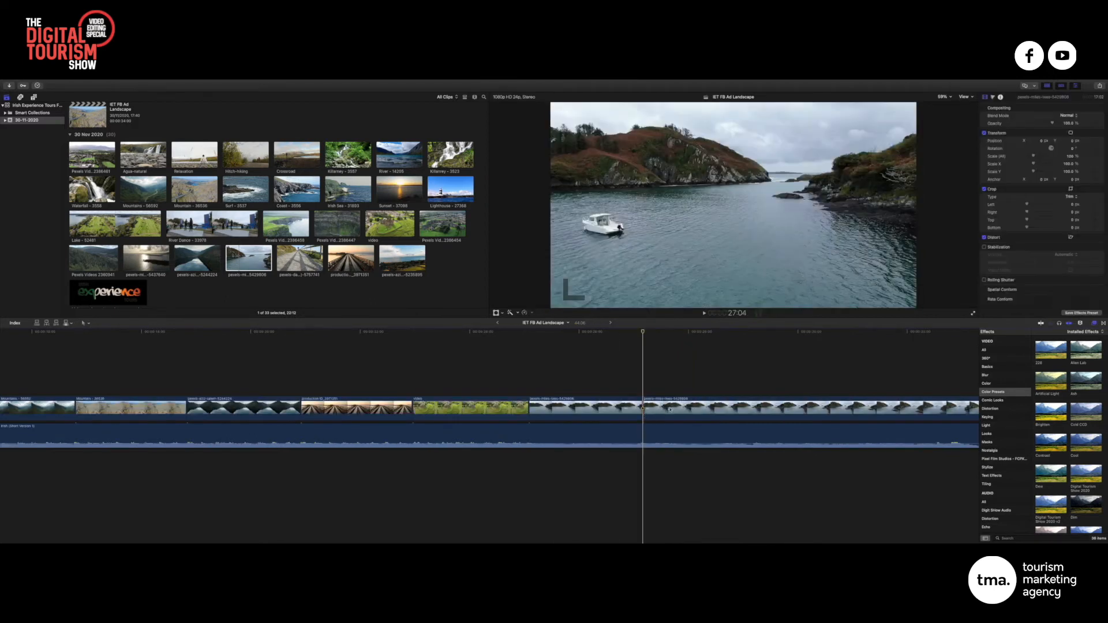
# End the boat clip at 27:04 and add Lake - 52481 after it
pyautogui.hotkey('alt', ']')
pyautogui.hscroll(5, 719, 387)
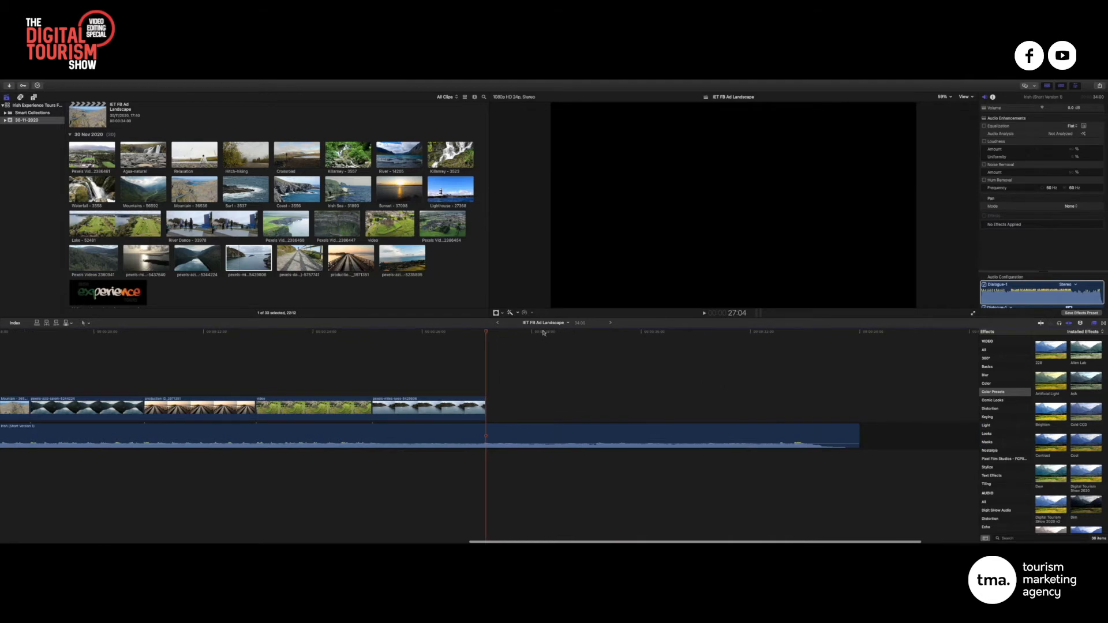
pyautogui.click(450, 254)
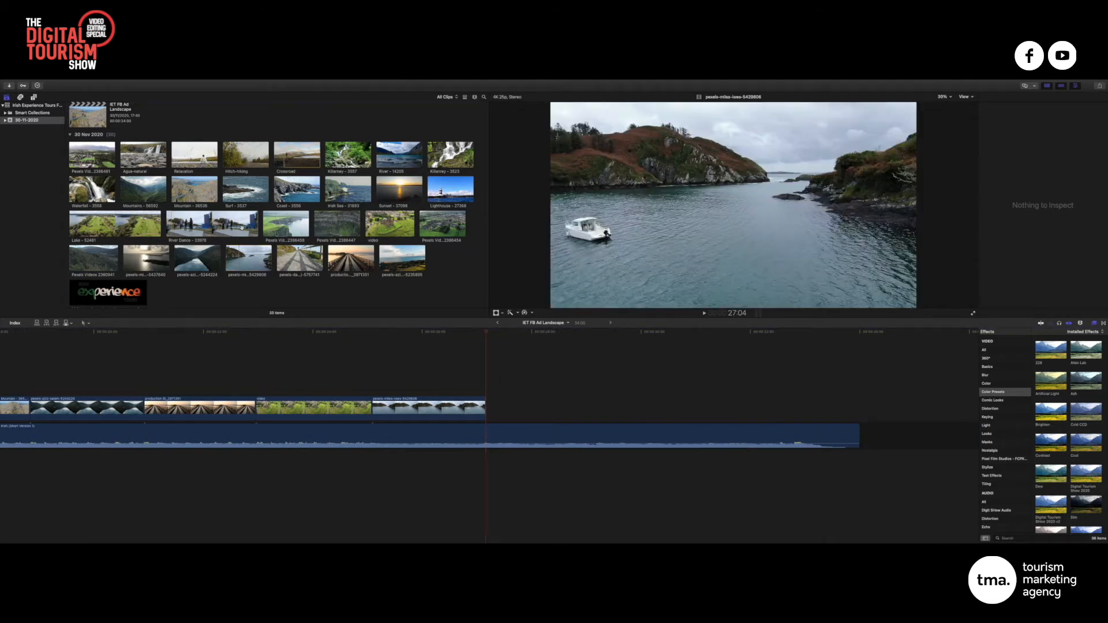
pyautogui.click(144, 226)
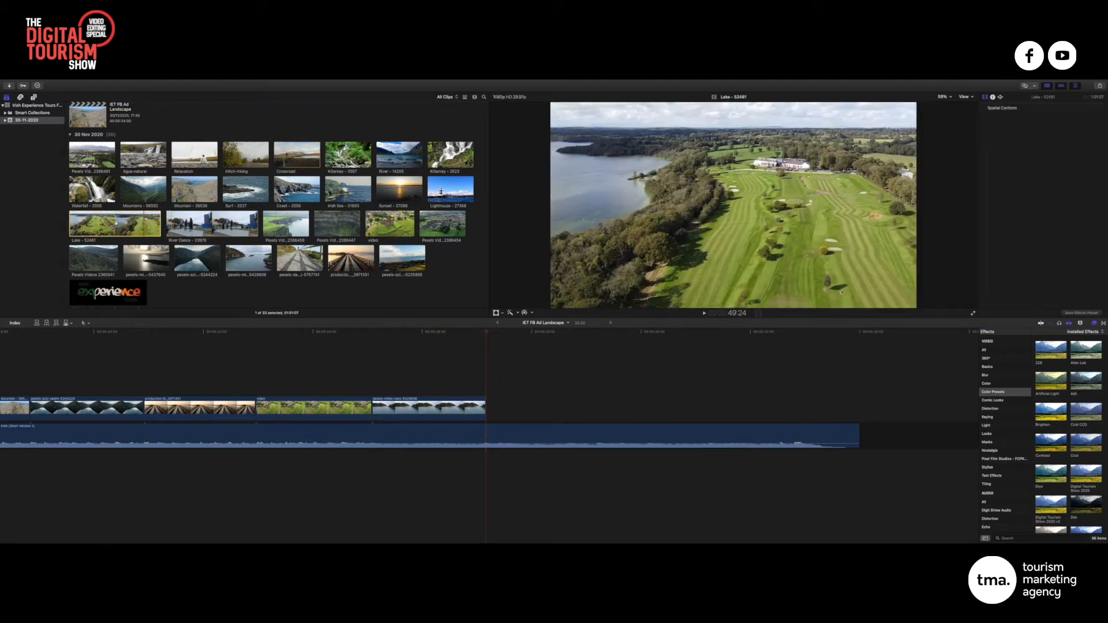
pyautogui.moveTo(98, 222); pyautogui.dragTo(263, 239)
pyautogui.moveTo(535, 315); pyautogui.dragTo(530, 407)
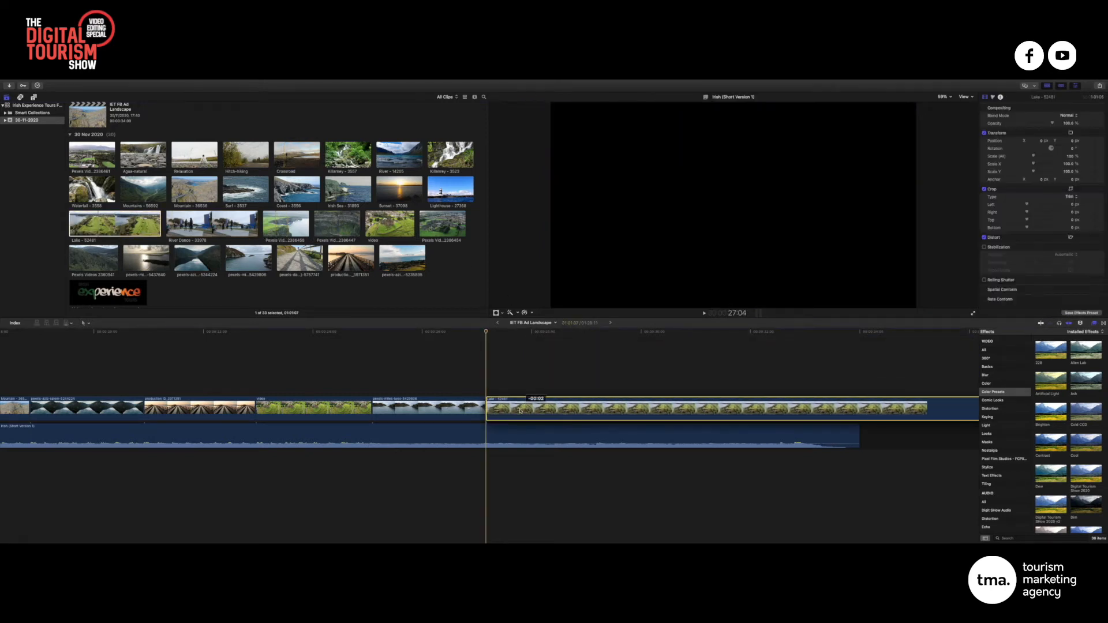
# Trim the golf course clip's opening and slide it left to close the gap after the boat clip
pyautogui.click(446, 331)
pyautogui.press('space')
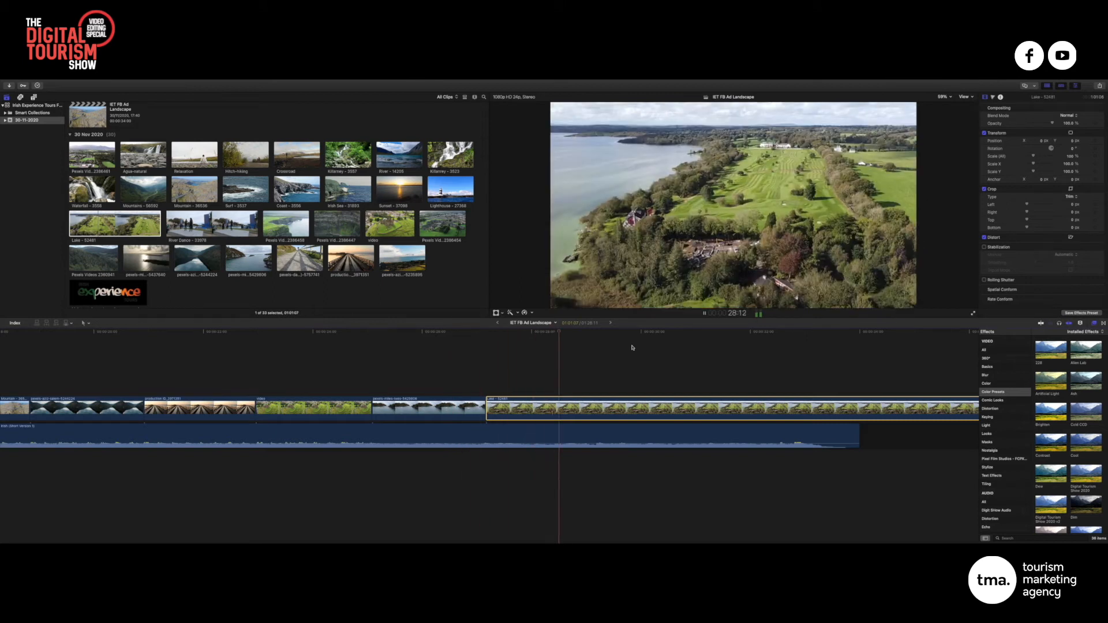
pyautogui.moveTo(488, 412); pyautogui.dragTo(719, 411)
pyautogui.moveTo(808, 409); pyautogui.dragTo(576, 409)
pyautogui.click(471, 331)
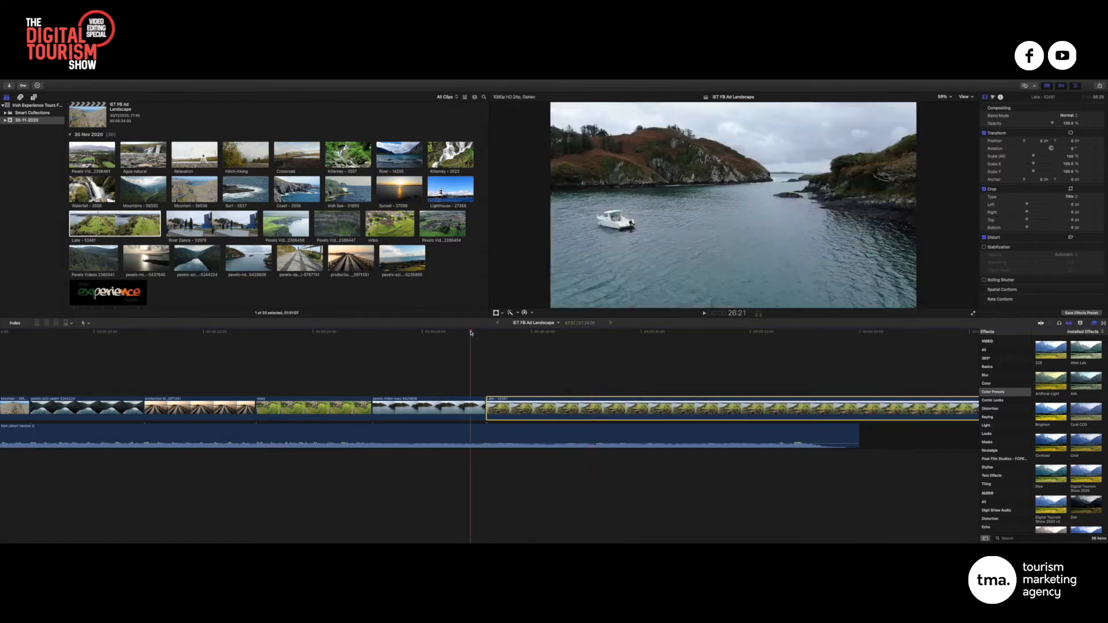
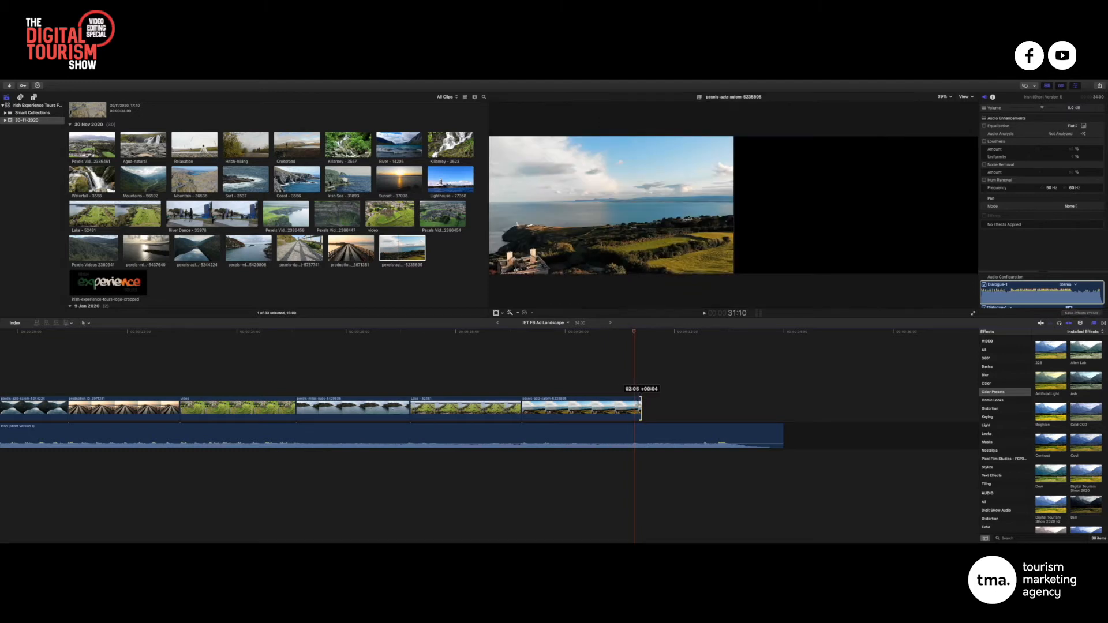
# Extend the last landscape clip's end slightly, out to the playhead
pyautogui.hscroll(-1, 641, 345)
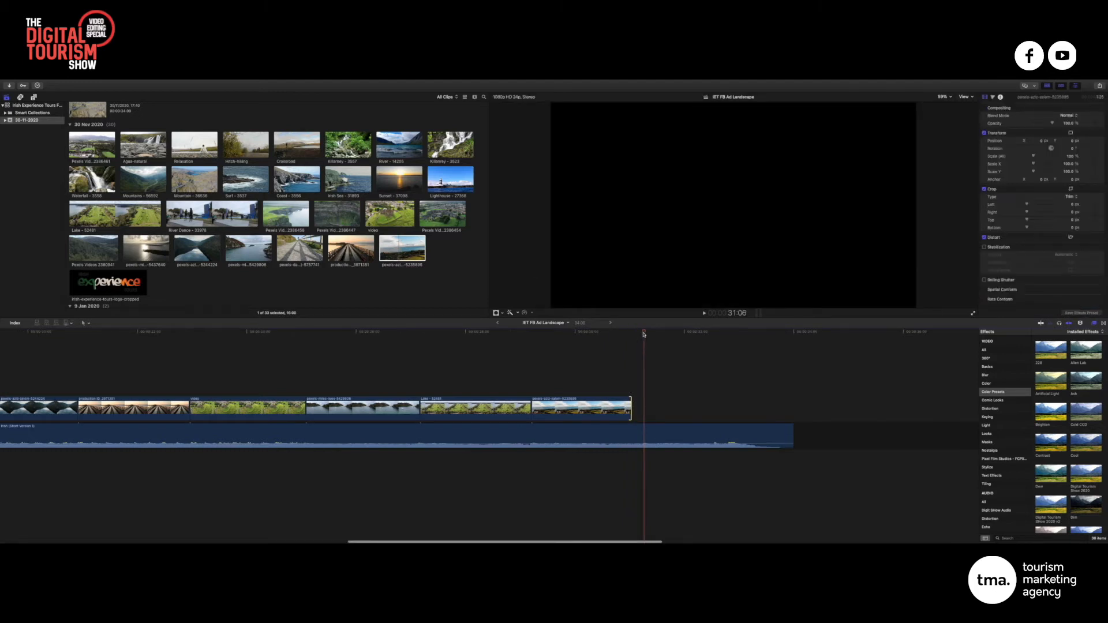
pyautogui.moveTo(644, 333); pyautogui.dragTo(644, 334)
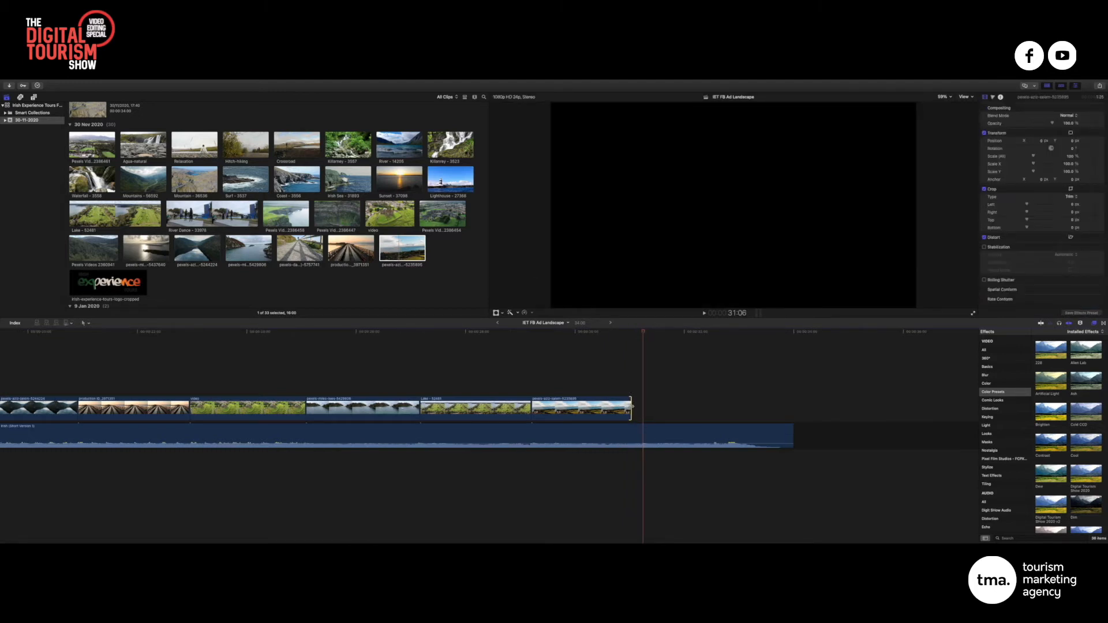
pyautogui.moveTo(632, 407); pyautogui.dragTo(644, 408)
# Play back the ad up to the last clip's end, then select the Relaxation clip in the browser
pyautogui.click(411, 335)
pyautogui.press('space')
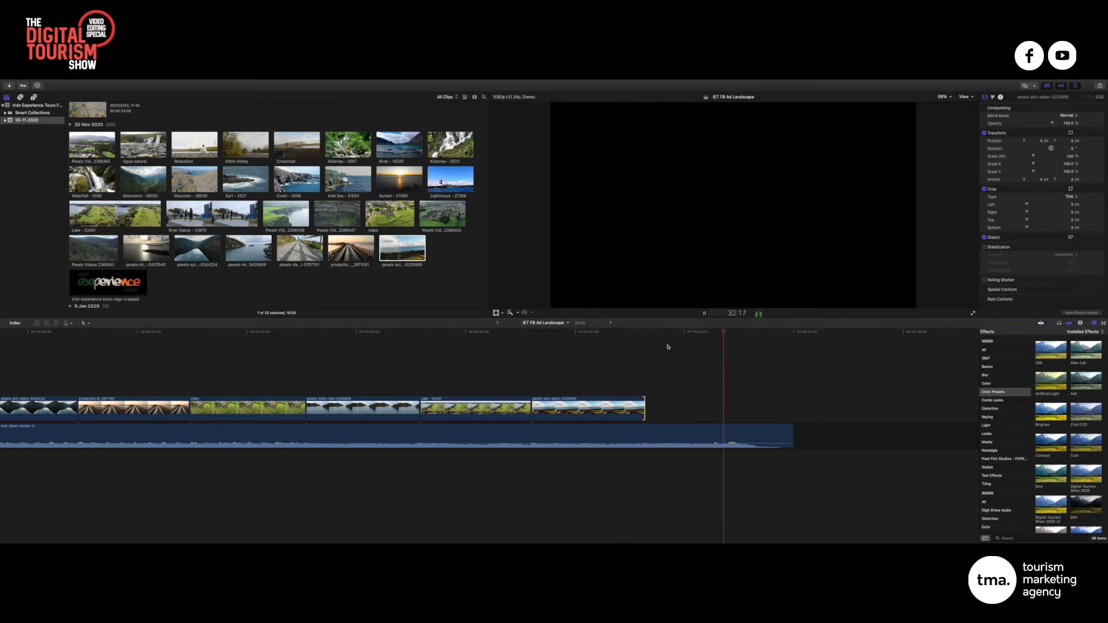
pyautogui.click(644, 333)
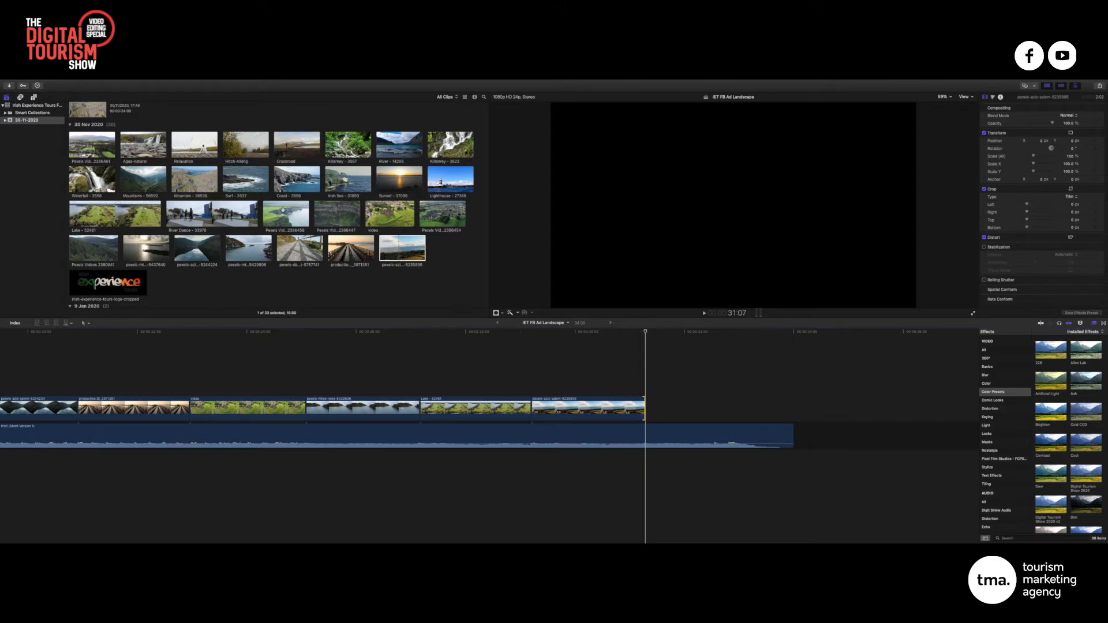
pyautogui.click(198, 153)
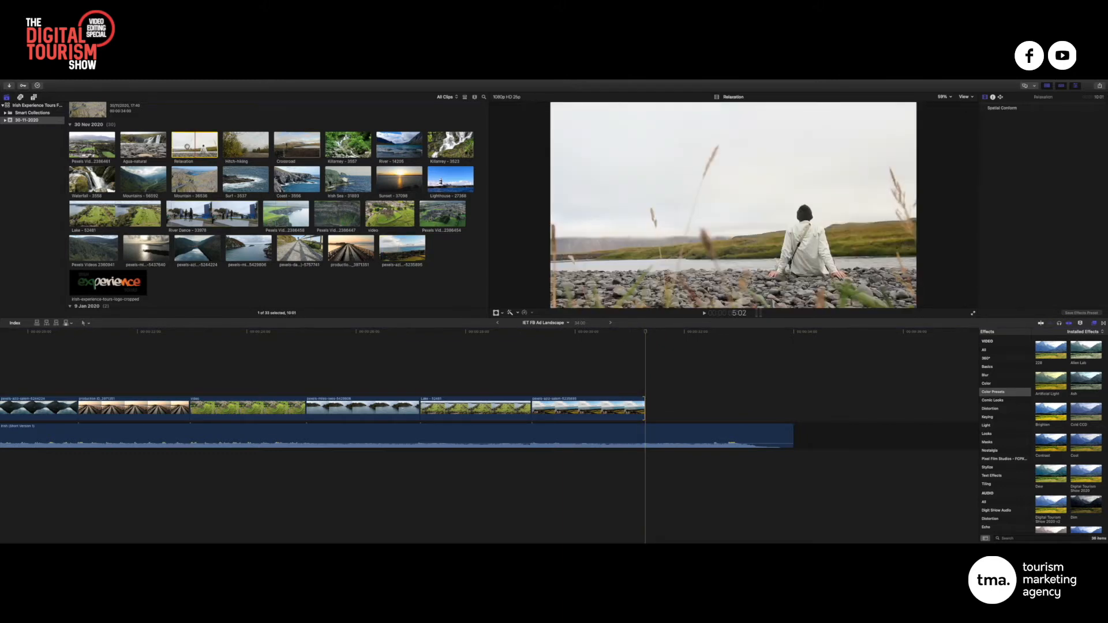
# Append the Relaxation clip, blade it where the music ends and delete the leftover piece
pyautogui.moveTo(187, 147); pyautogui.dragTo(648, 409)
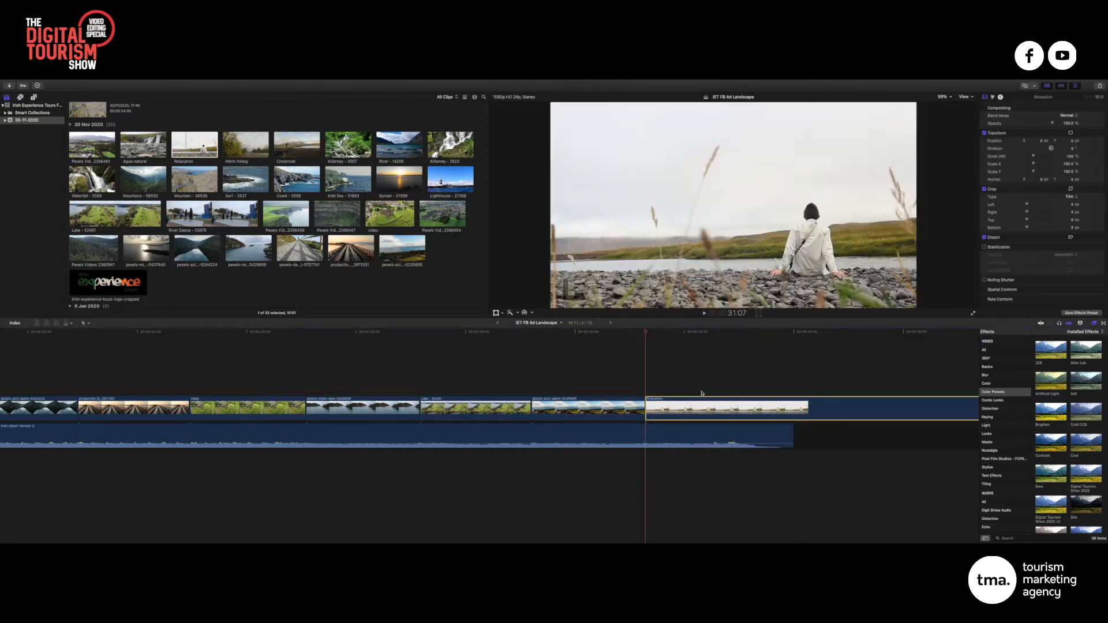
pyautogui.hscroll(3, 701, 394)
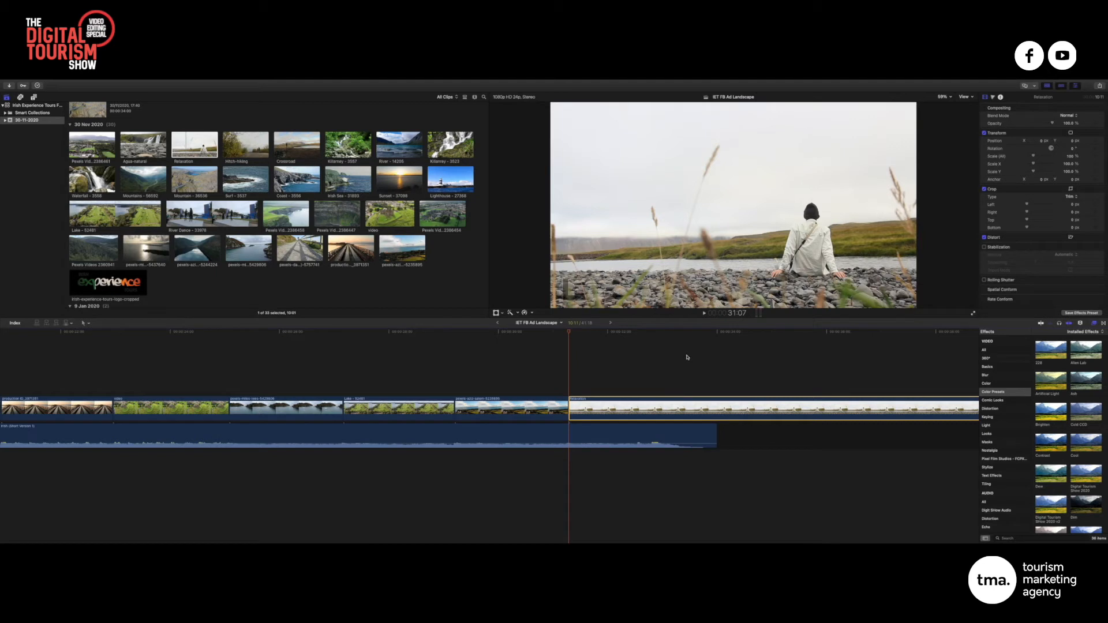
pyautogui.click(718, 413)
pyautogui.press('a')
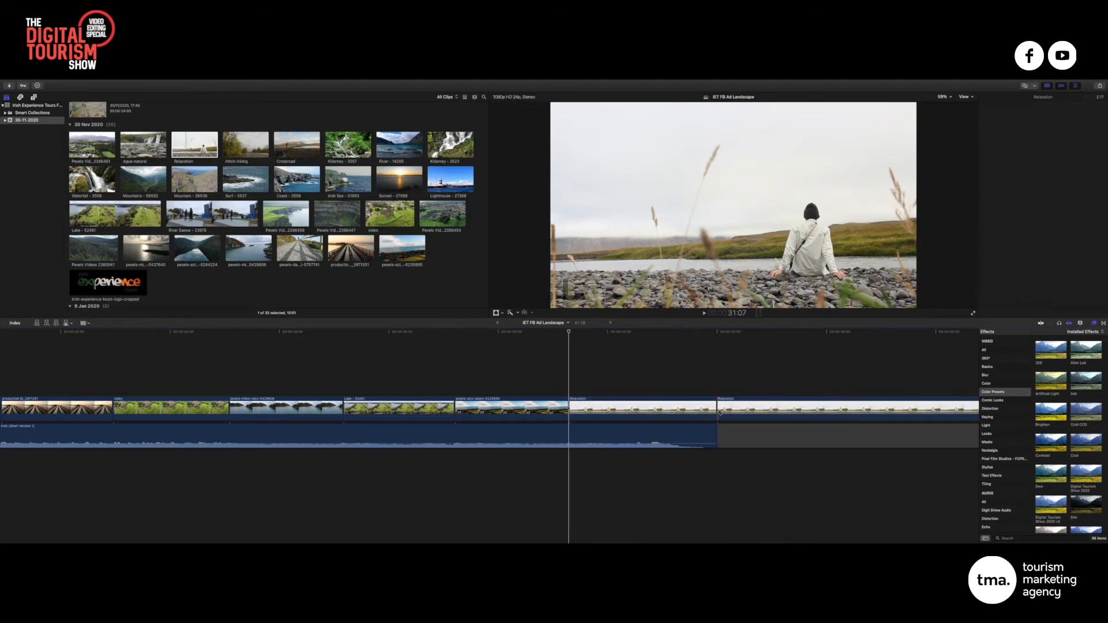
pyautogui.moveTo(752, 368); pyautogui.dragTo(783, 460)
pyautogui.press('Delete')
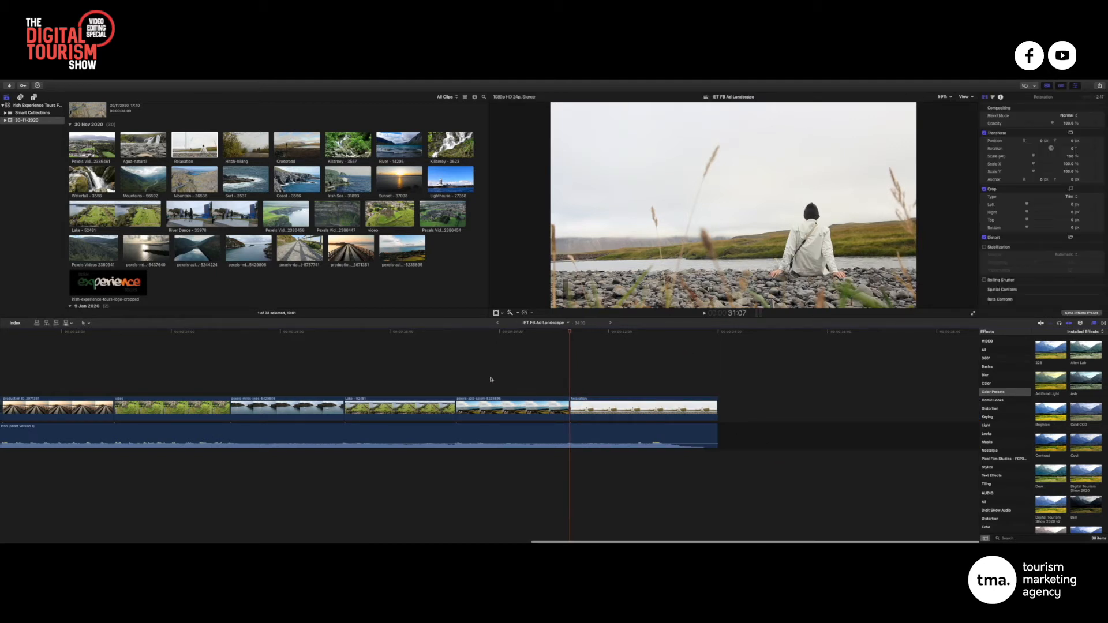
pyautogui.press('super+minus')
pyautogui.hscroll(-5, 492, 379)
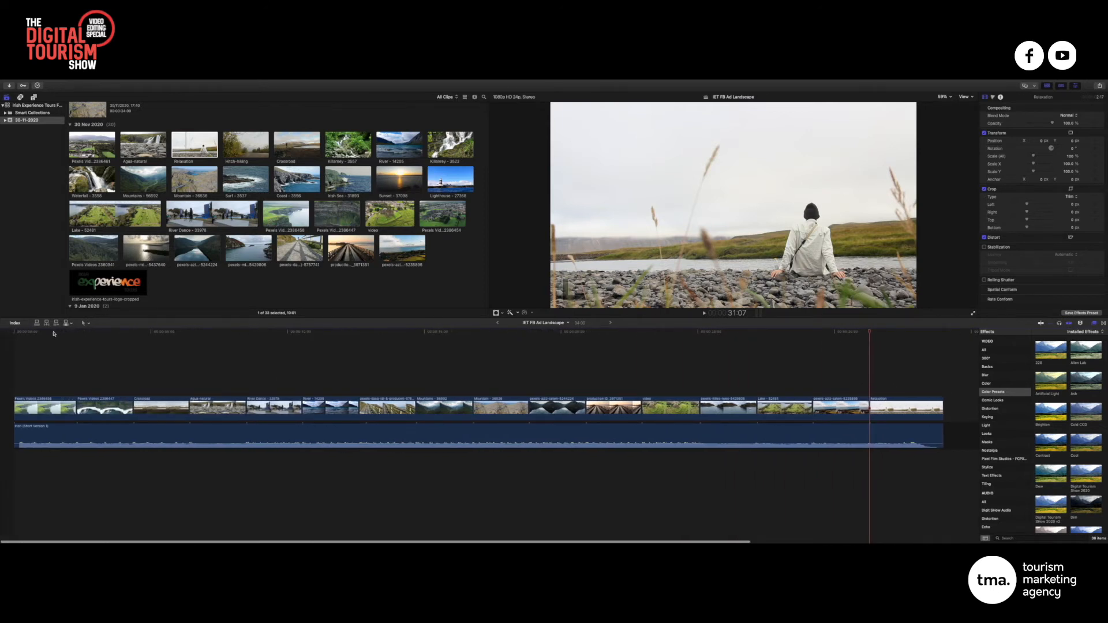
pyautogui.press('Home')
pyautogui.press('space')
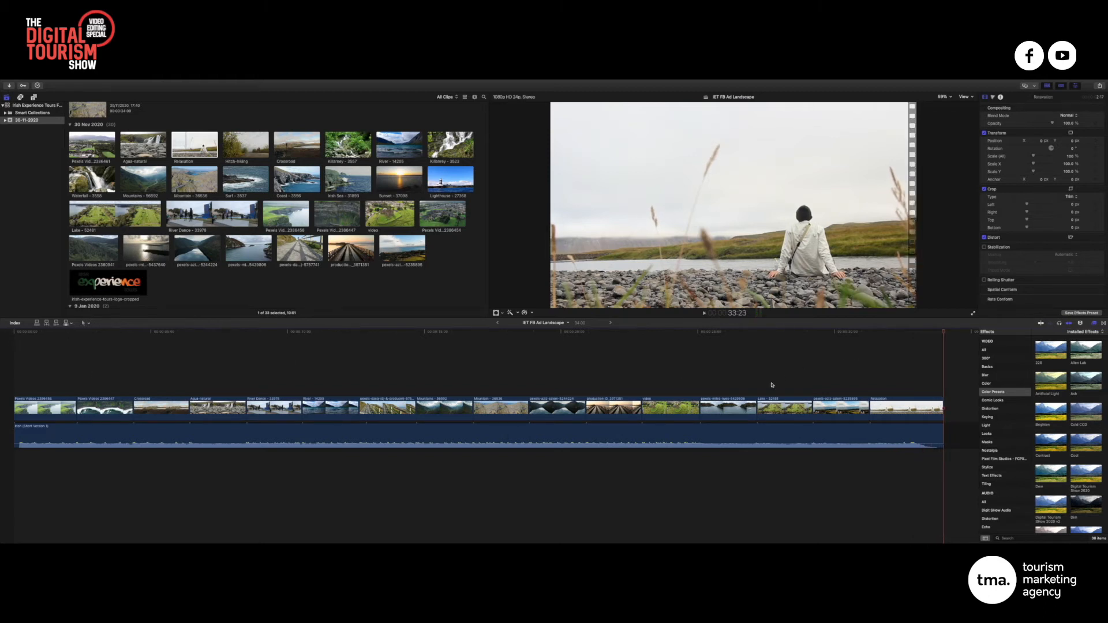
pyautogui.hscroll(3, 772, 385)
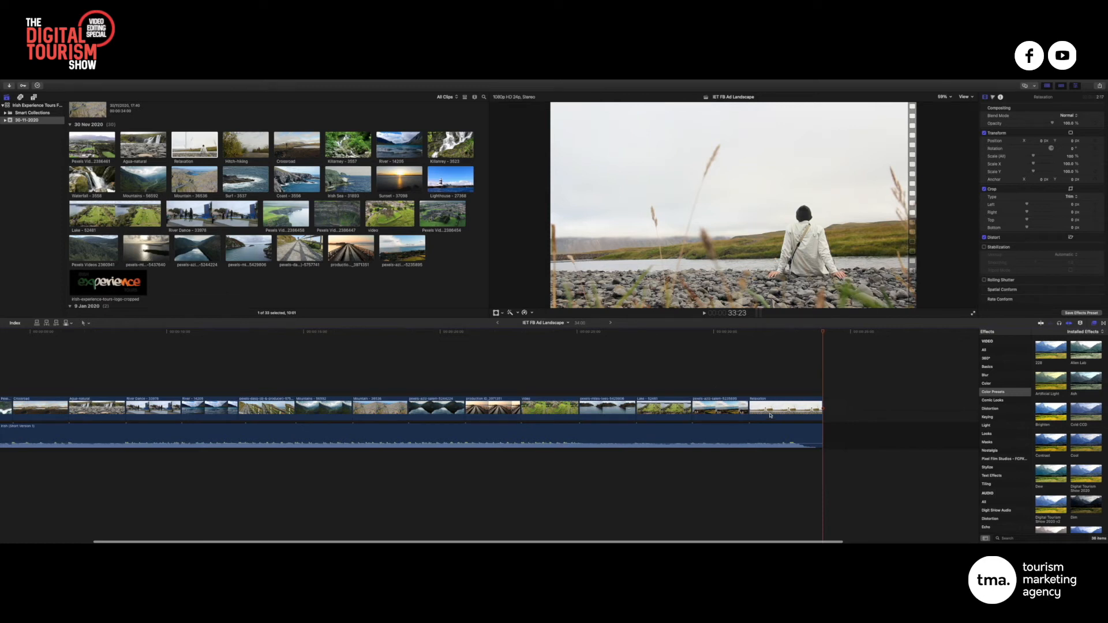
pyautogui.click(770, 415)
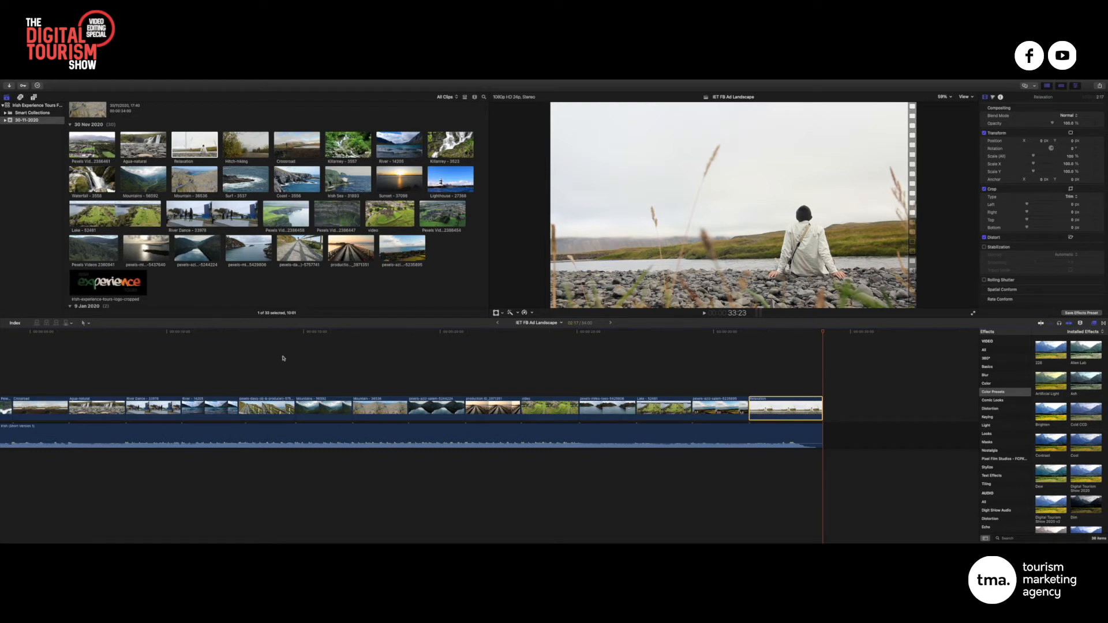
pyautogui.hscroll(-5, 283, 358)
pyautogui.moveTo(352, 332); pyautogui.dragTo(383, 334)
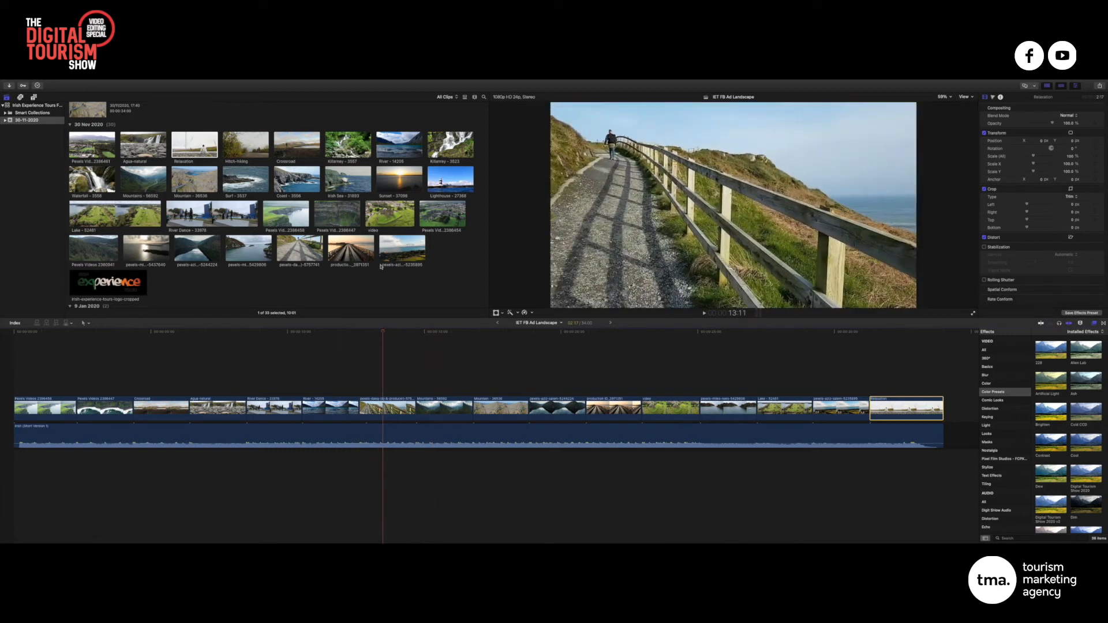
# Preview the Sunset, aerial town and forest clips, then connect Sunset - 37098 above Relaxation
pyautogui.click(390, 172)
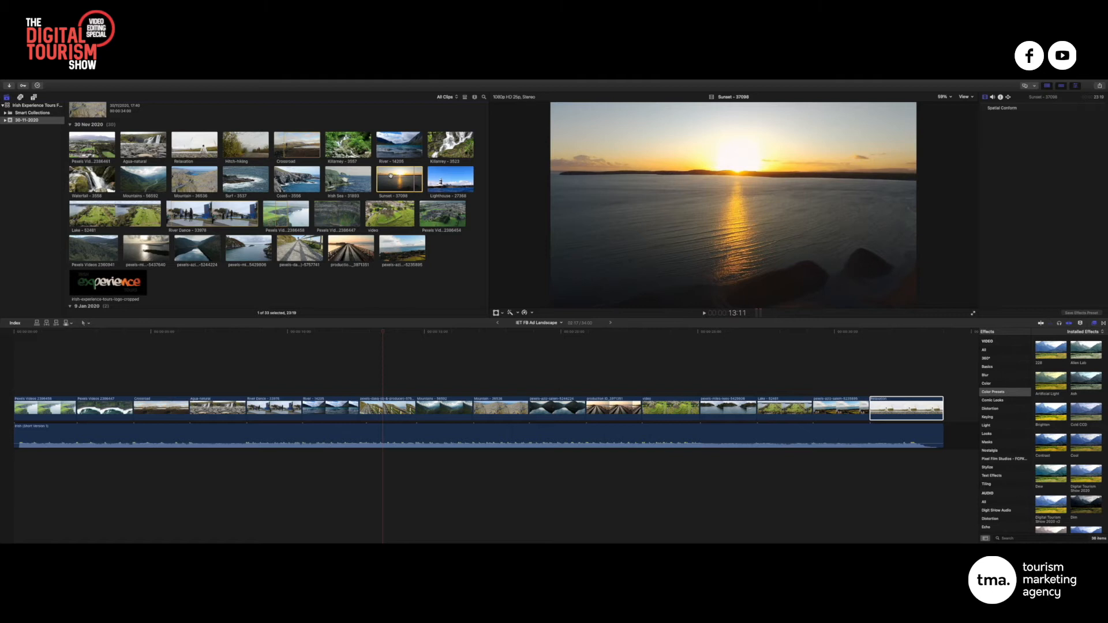
pyautogui.click(449, 217)
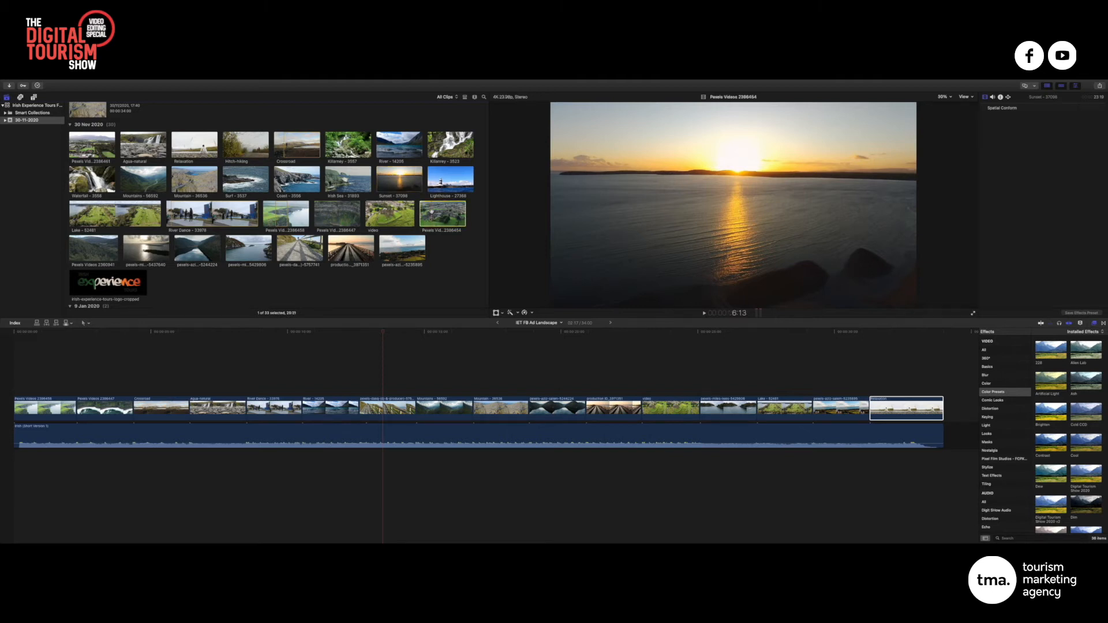
pyautogui.scroll(2, 271, 202)
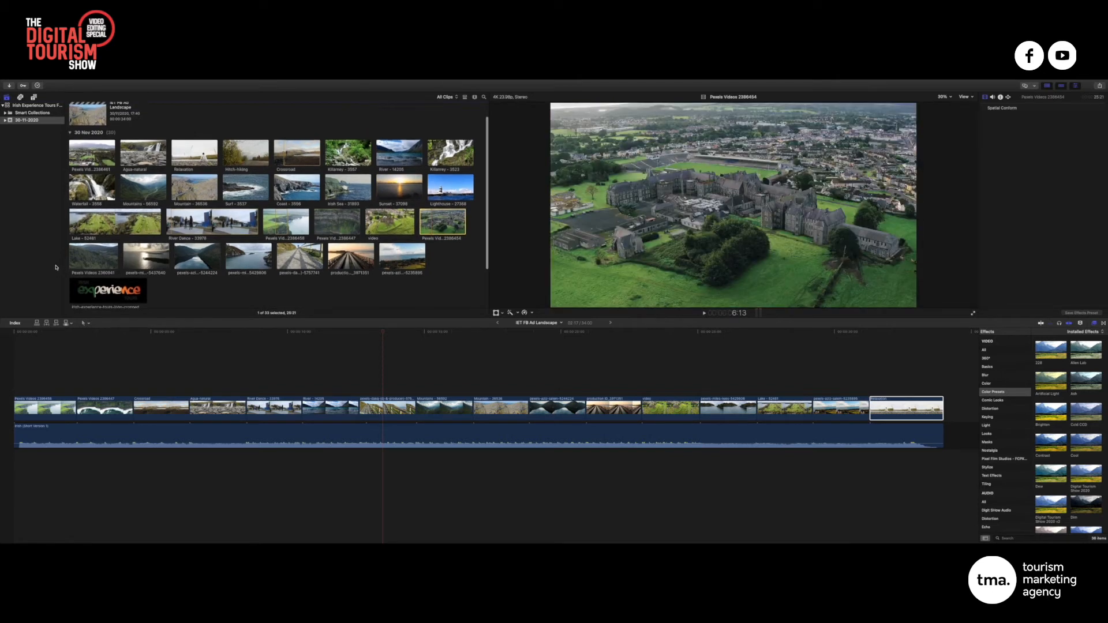
pyautogui.click(104, 256)
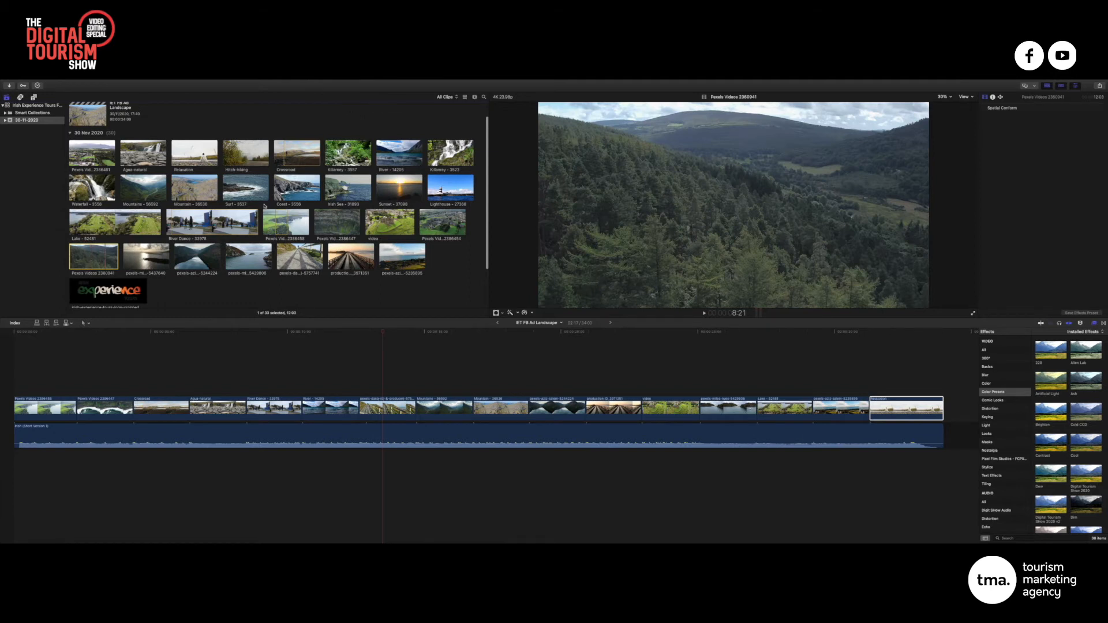
pyautogui.click(395, 192)
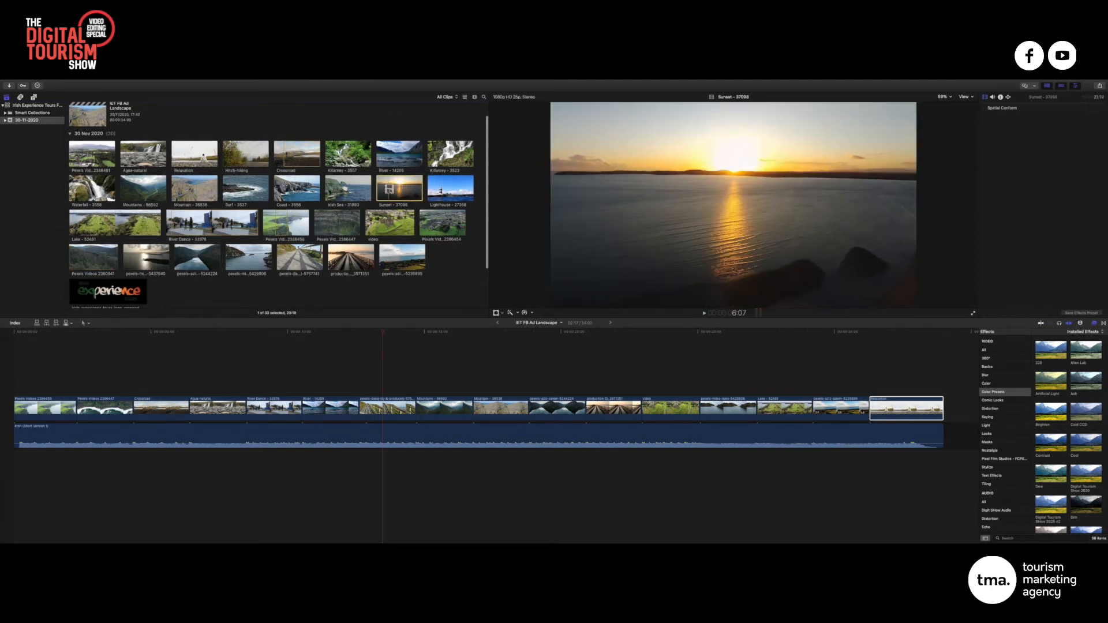
pyautogui.moveTo(388, 188); pyautogui.dragTo(831, 376)
pyautogui.scroll(-1, 388, 186)
pyautogui.hscroll(10, 831, 376)
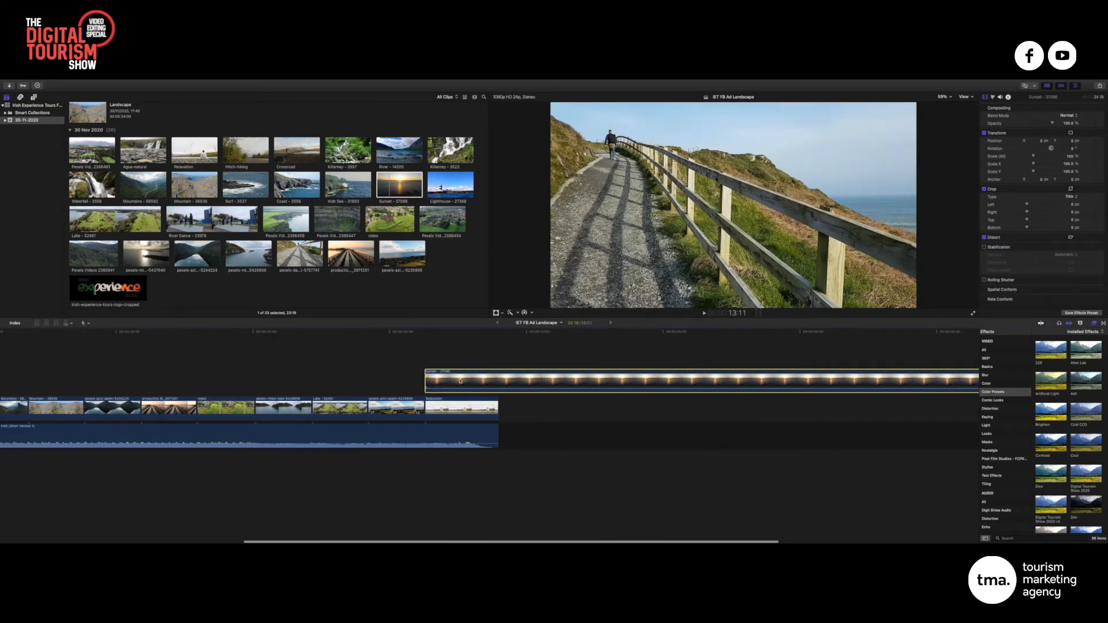
# Blade the Sunset clip, delete its right piece and move Relaxation to follow it
pyautogui.press('b')
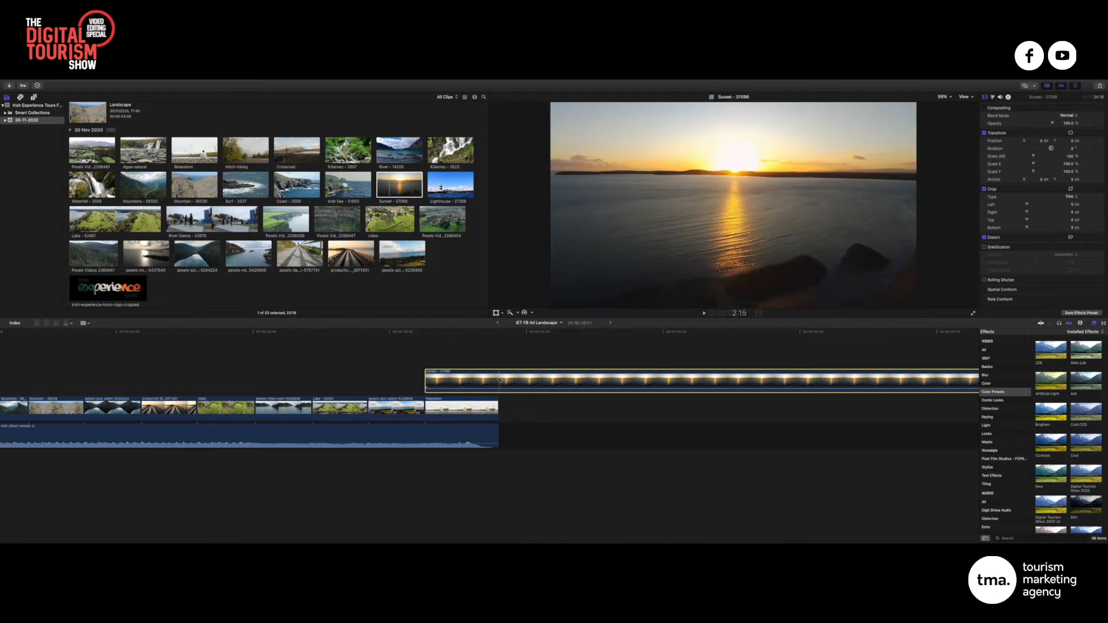
pyautogui.click(499, 380)
pyautogui.press('a')
pyautogui.click(514, 407)
pyautogui.press('BackSpace')
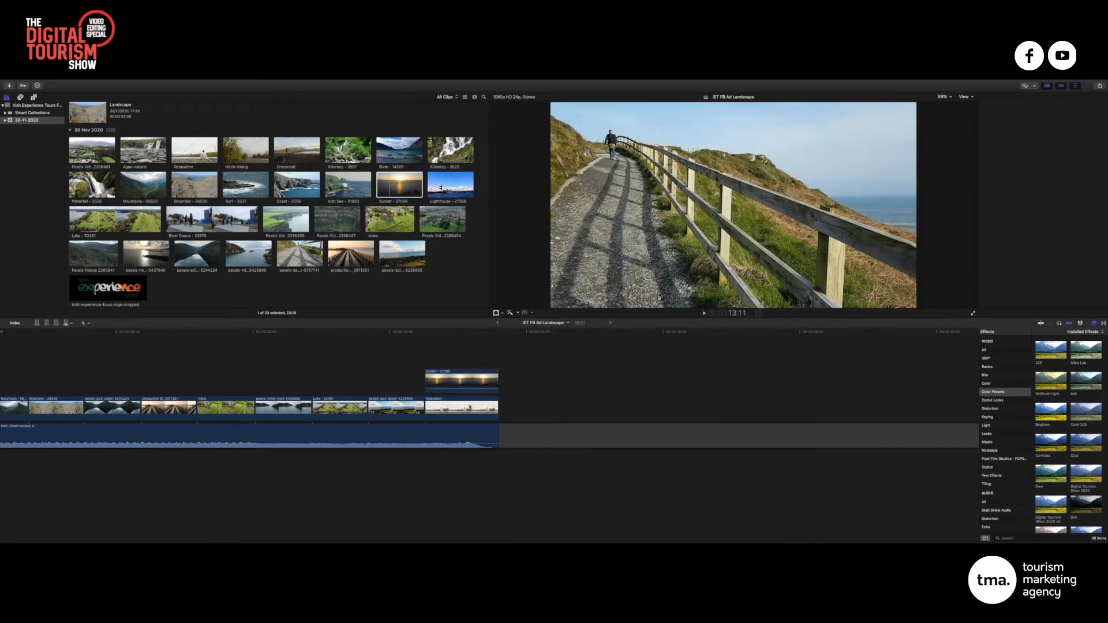
pyautogui.moveTo(454, 409); pyautogui.dragTo(528, 409)
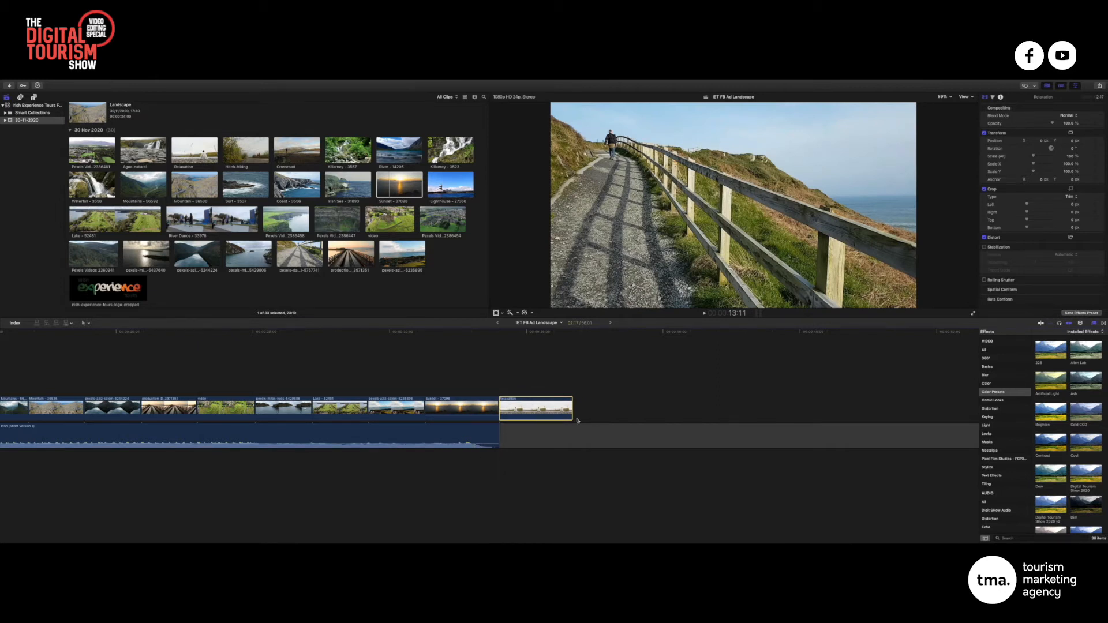
# Trim the Sunset clip's end back to the chosen playhead point
pyautogui.click(461, 408)
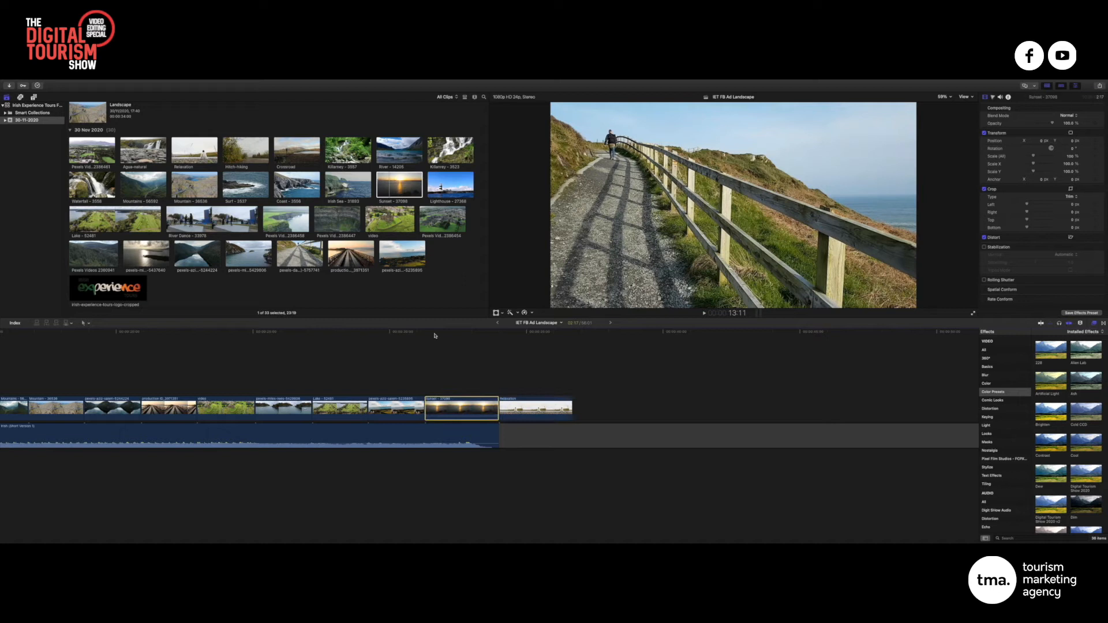
pyautogui.click(408, 332)
pyautogui.moveTo(409, 333); pyautogui.dragTo(466, 336)
pyautogui.moveTo(496, 408)
pyautogui.mouseDown()
pyautogui.moveTo(464, 409)
pyautogui.moveTo(483, 410)
pyautogui.mouseUp()
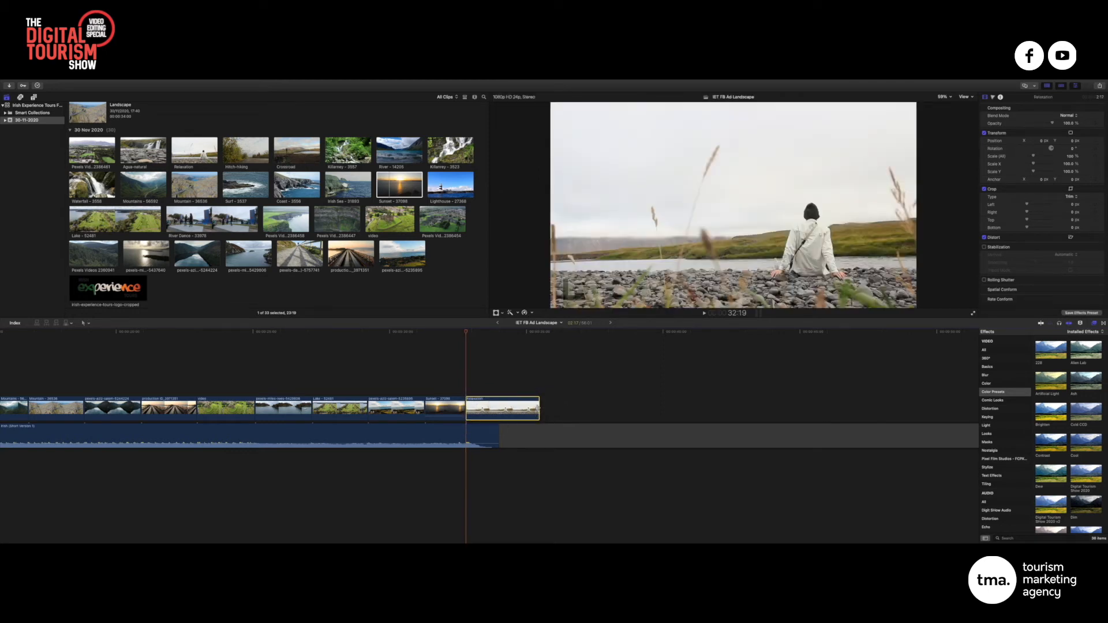
# Extend the Relaxation clip's end by about three seconds past the ad's end
pyautogui.moveTo(537, 408); pyautogui.dragTo(568, 409)
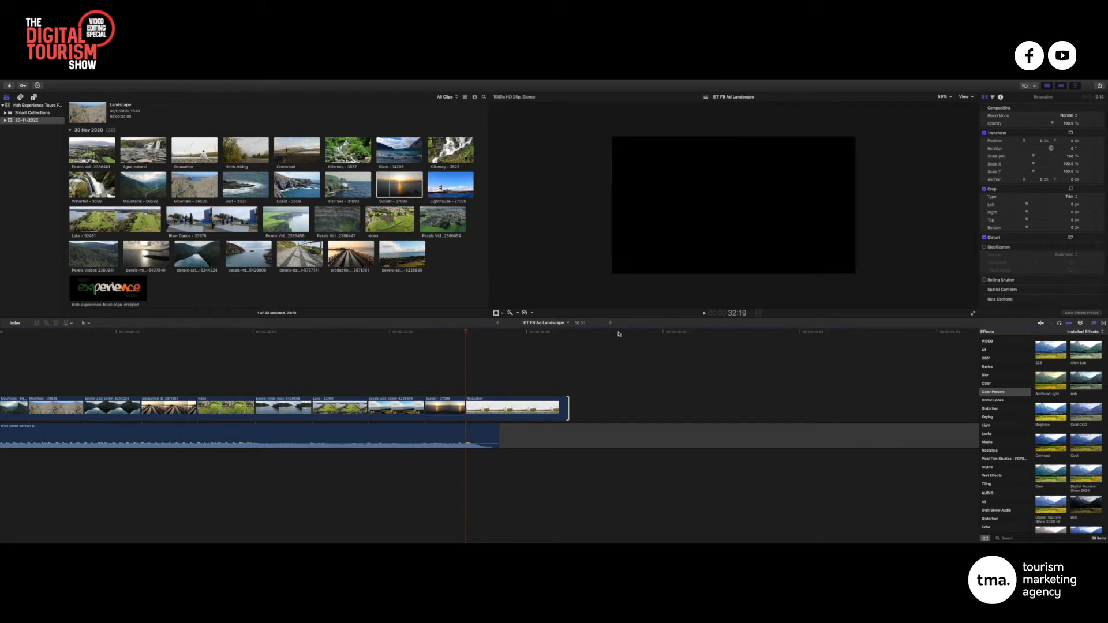
pyautogui.moveTo(619, 334); pyautogui.dragTo(664, 332)
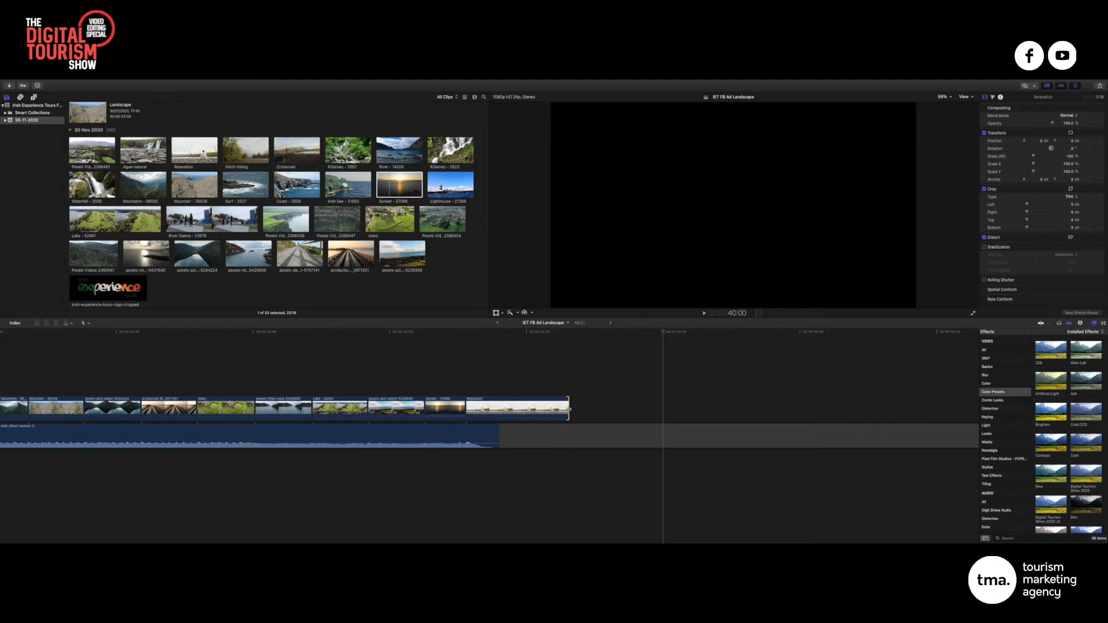
pyautogui.moveTo(568, 408); pyautogui.dragTo(661, 410)
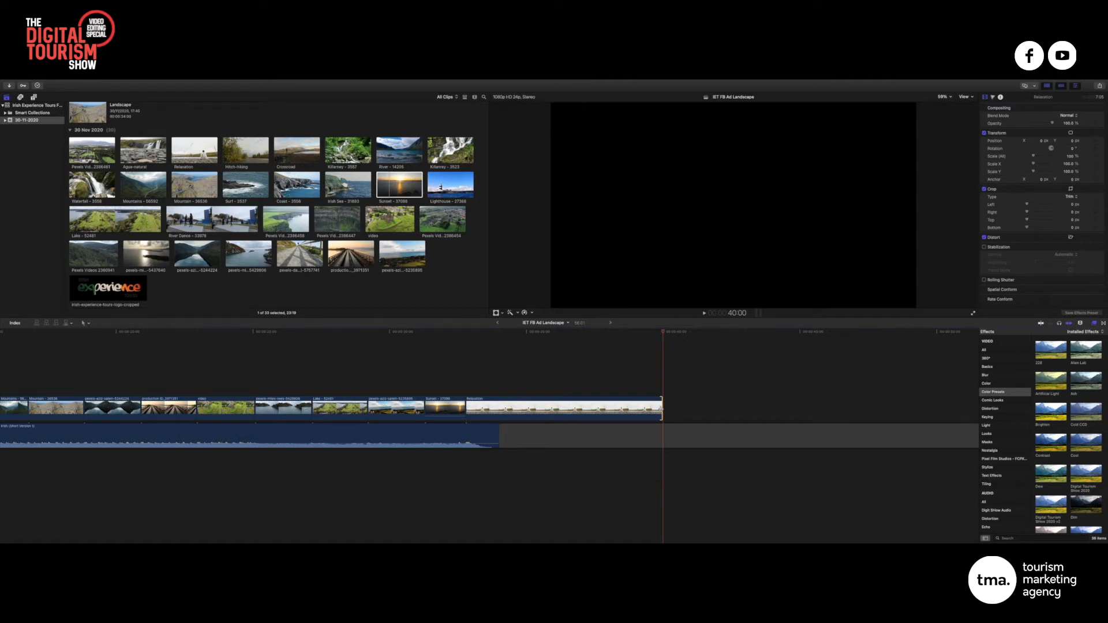
# Delete the trailing gap so the project ends at 40:00
pyautogui.click(665, 437)
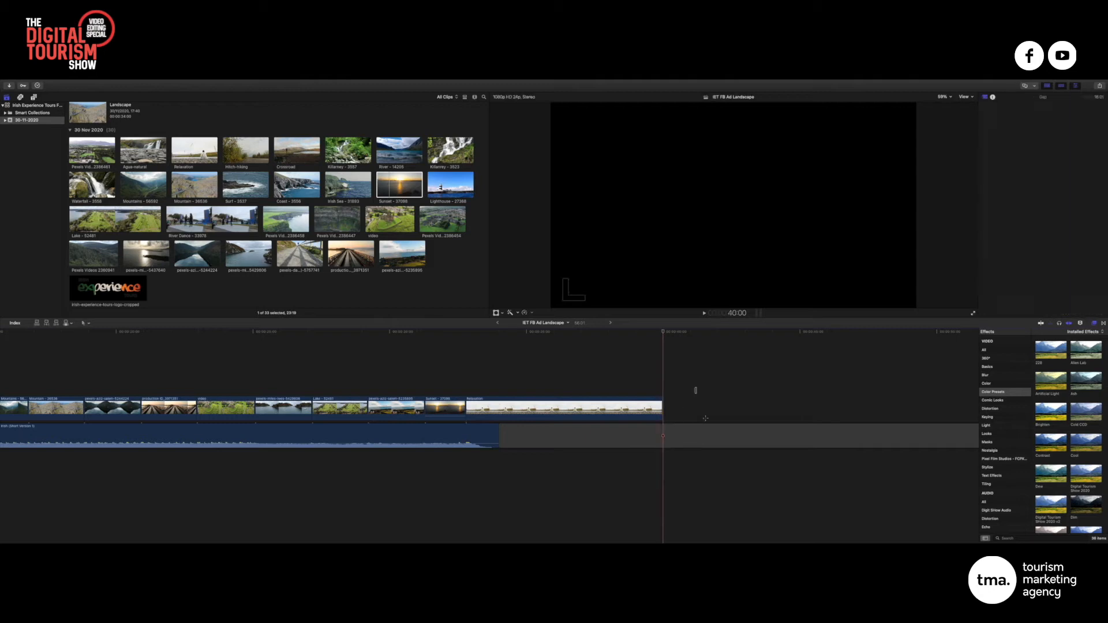
pyautogui.moveTo(706, 419); pyautogui.dragTo(728, 464)
pyautogui.press('Delete')
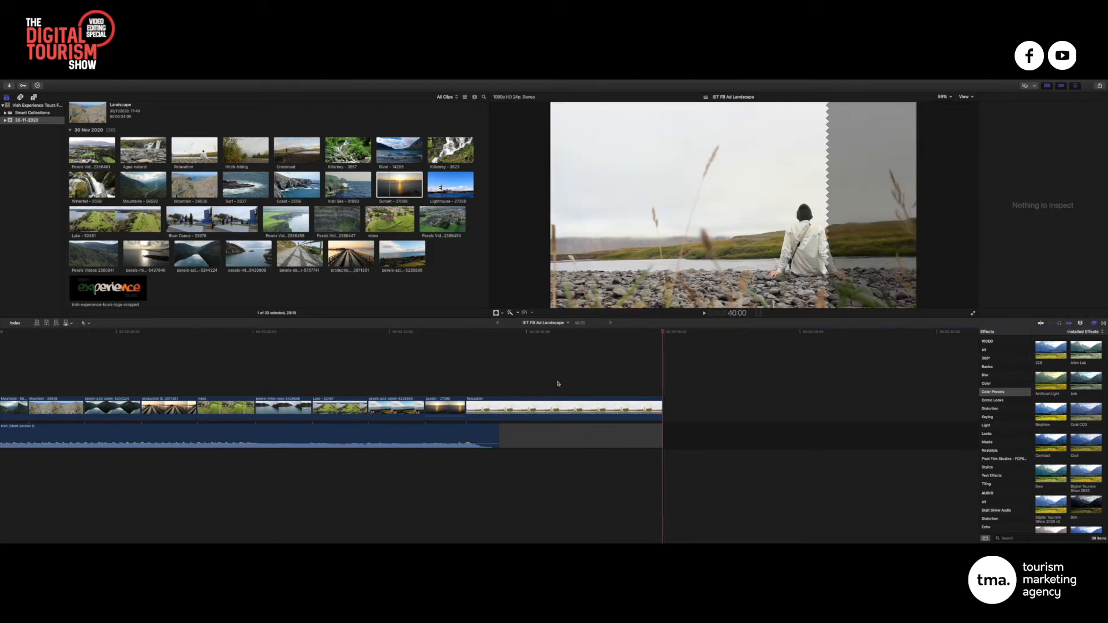
pyautogui.hscroll(-5, 559, 384)
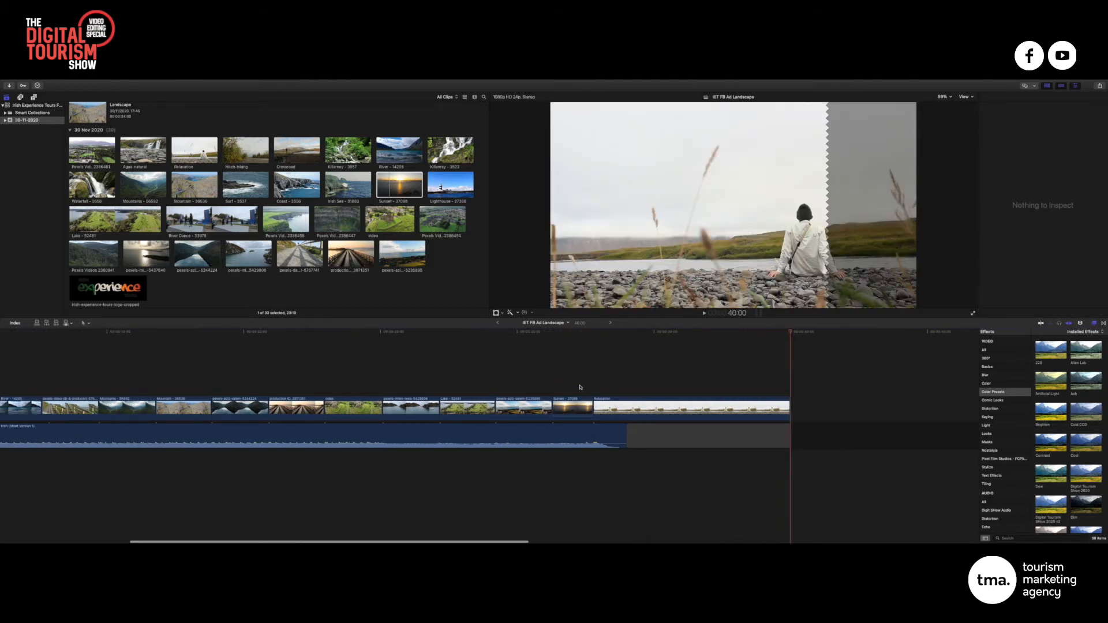
# Play the ending, trim Relaxation's start later and extend its end back to 7:05
pyautogui.click(487, 406)
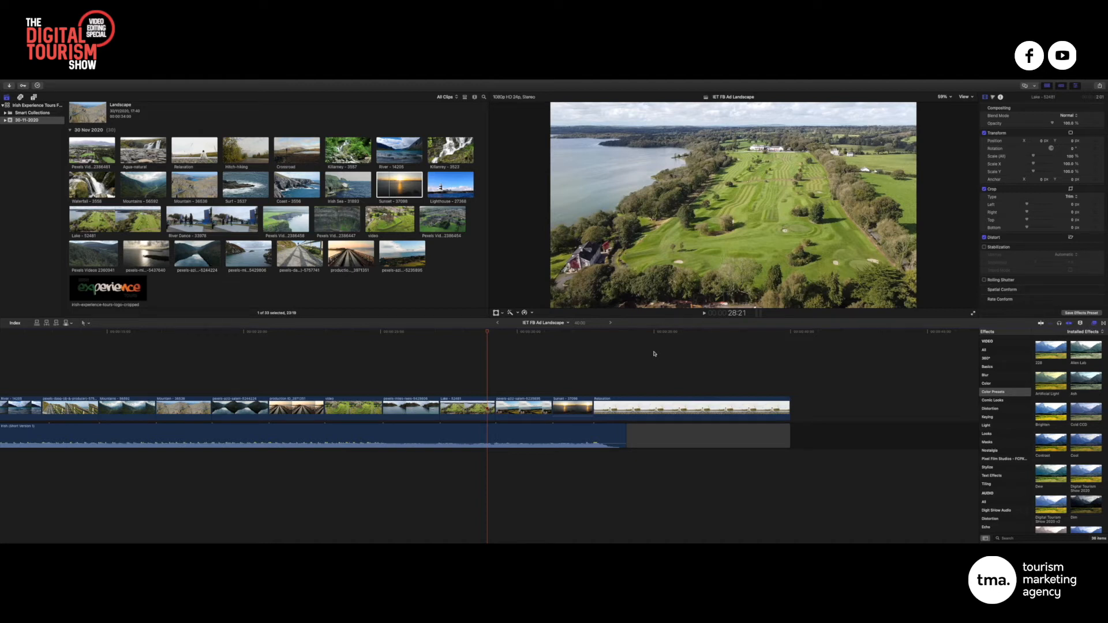
pyautogui.press('space')
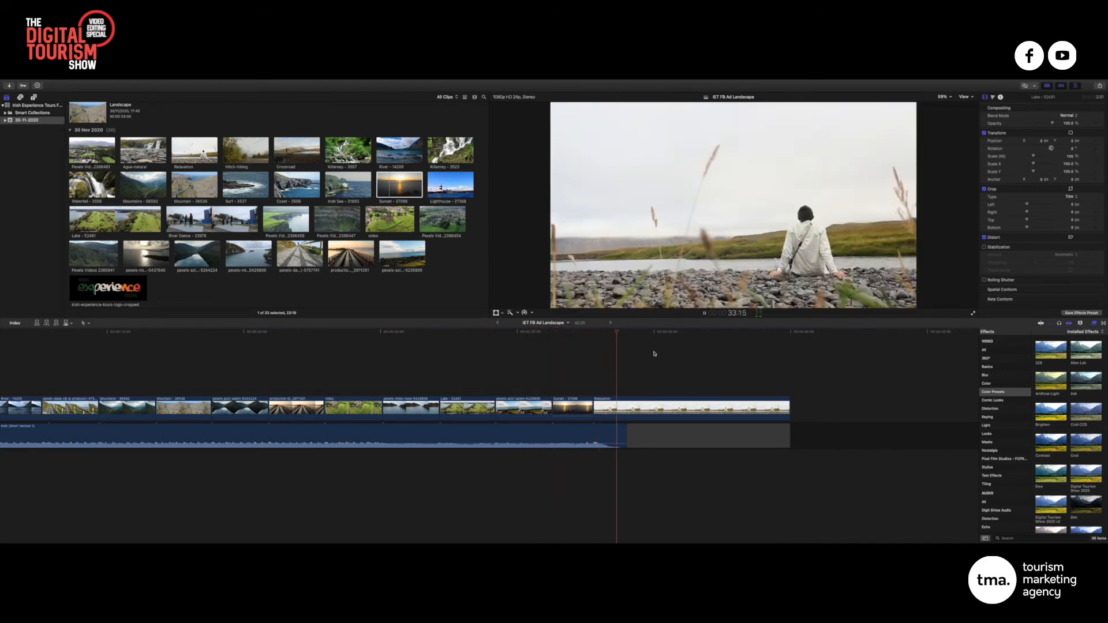
pyautogui.press('space')
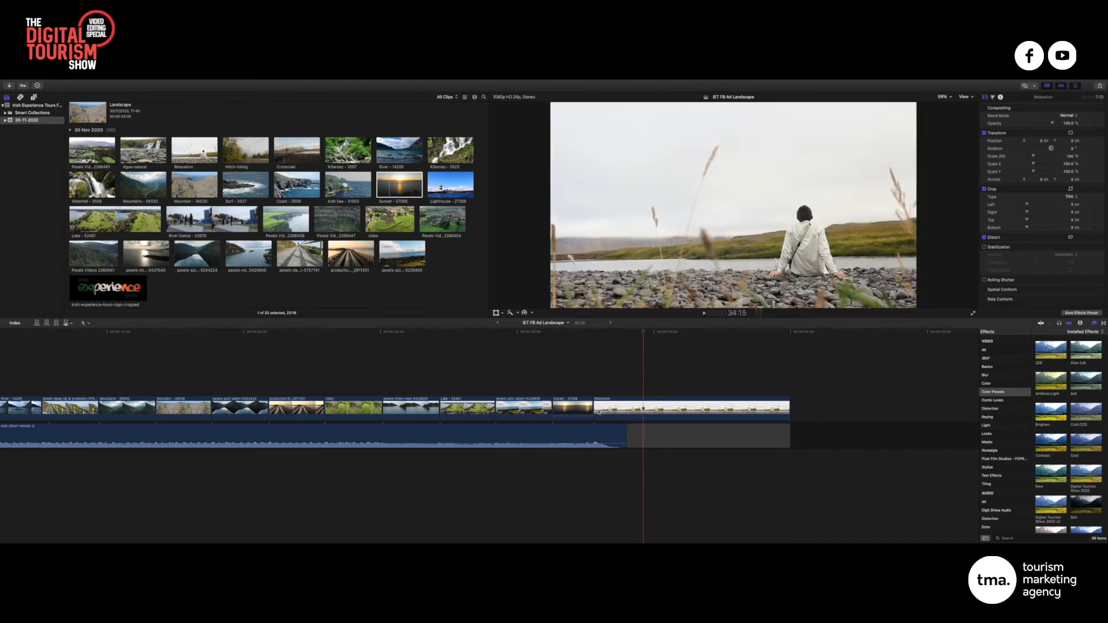
pyautogui.moveTo(595, 411); pyautogui.dragTo(645, 410)
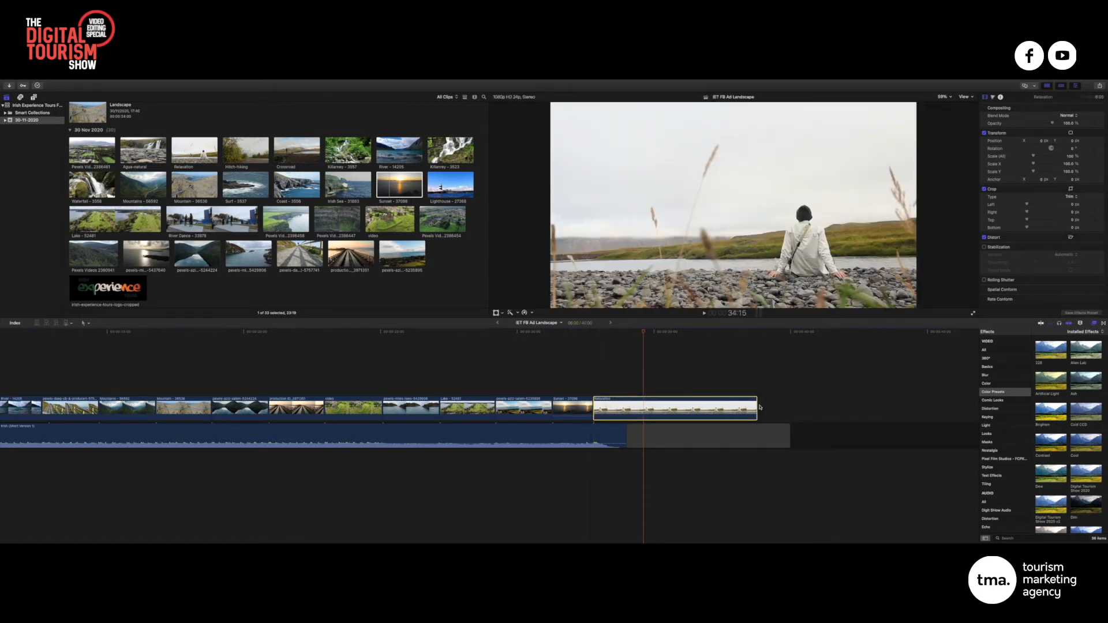
pyautogui.moveTo(758, 408); pyautogui.dragTo(790, 408)
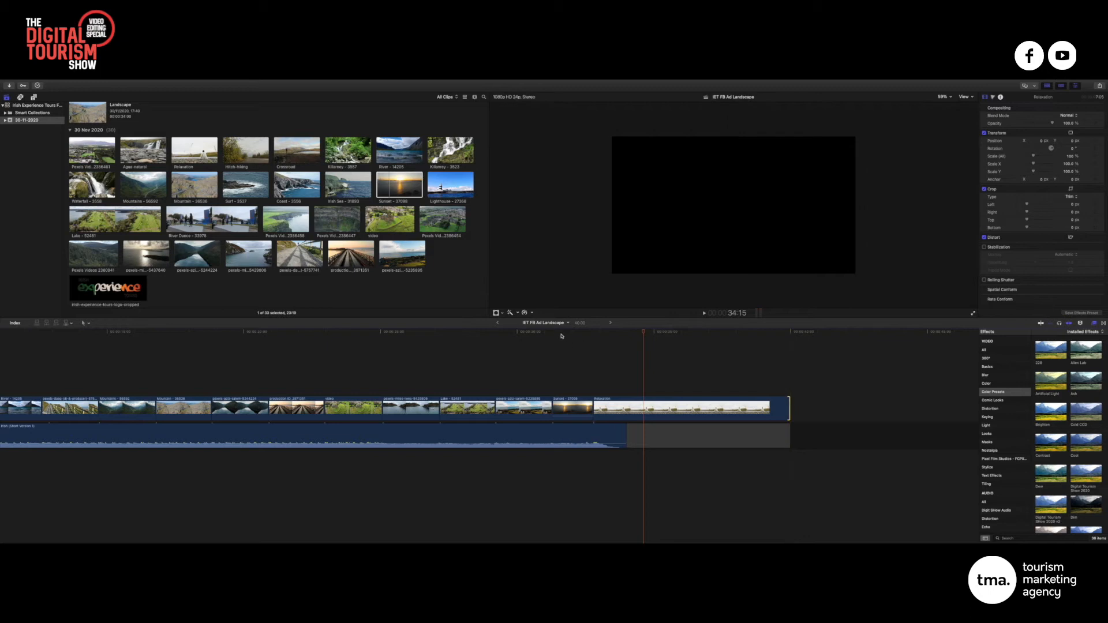
pyautogui.click(562, 333)
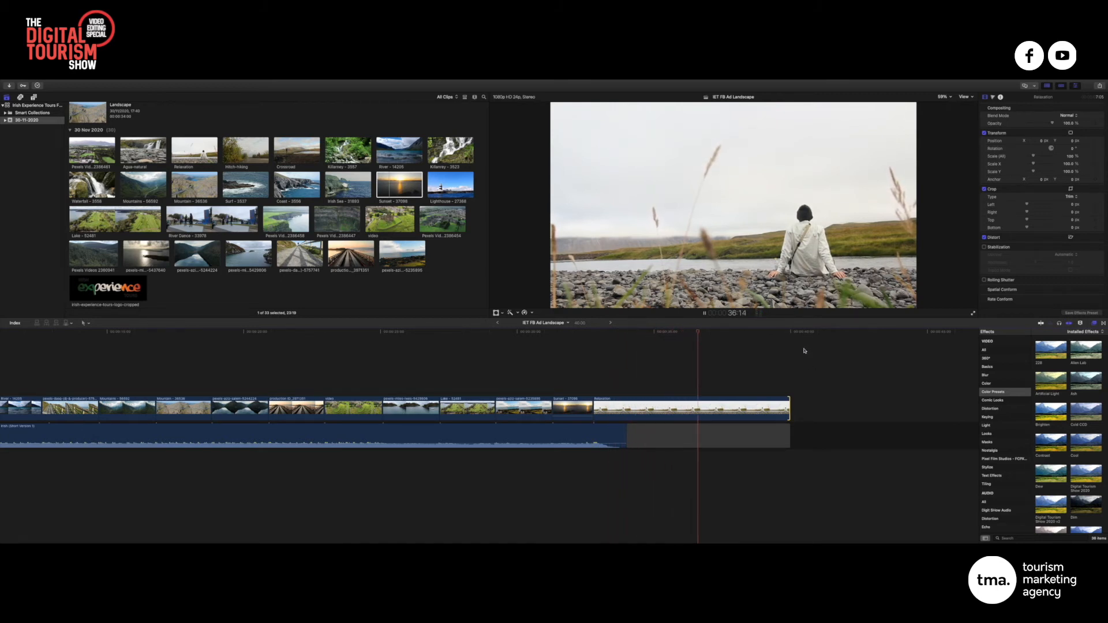
pyautogui.press('space')
pyautogui.hscroll(-2, 629, 348)
pyautogui.hscroll(-4, 626, 347)
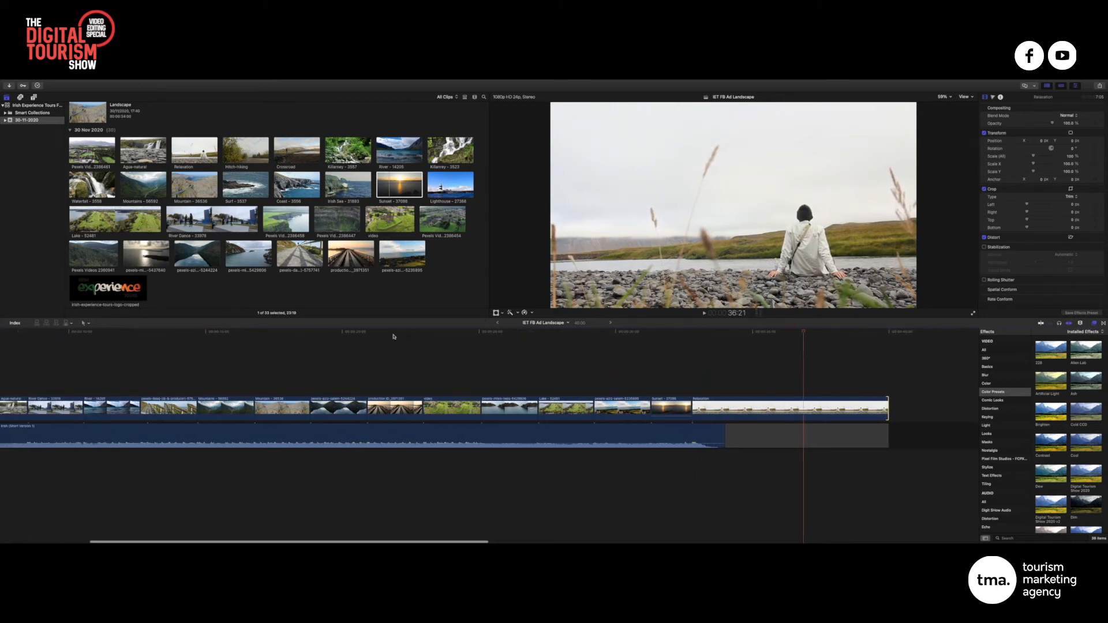
pyautogui.hscroll(-10, 404, 338)
pyautogui.hscroll(-4, 427, 338)
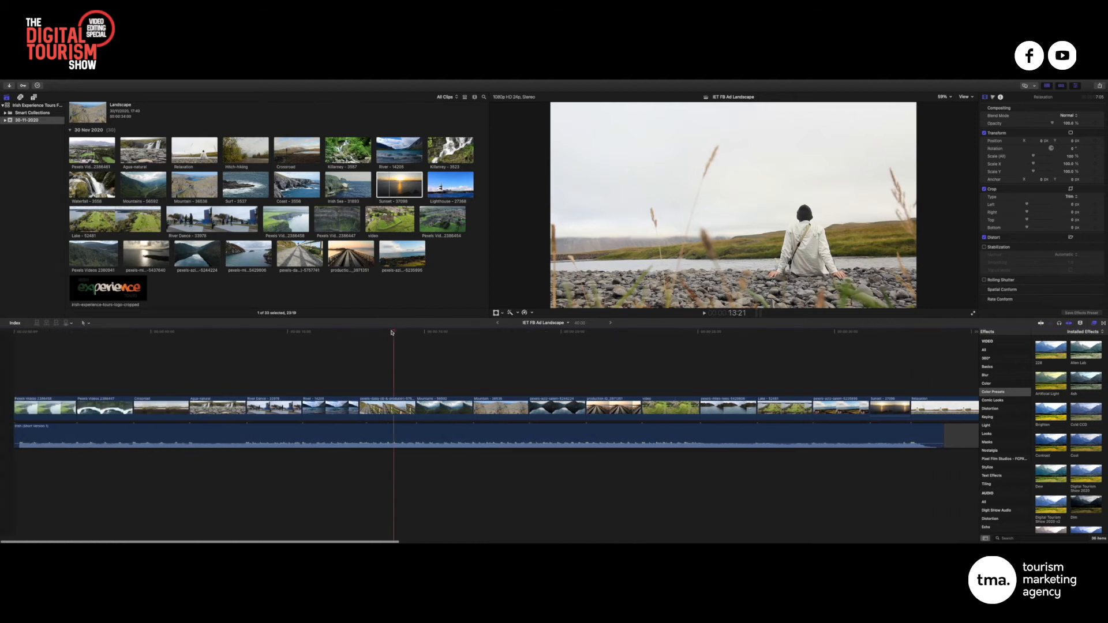
pyautogui.click(383, 332)
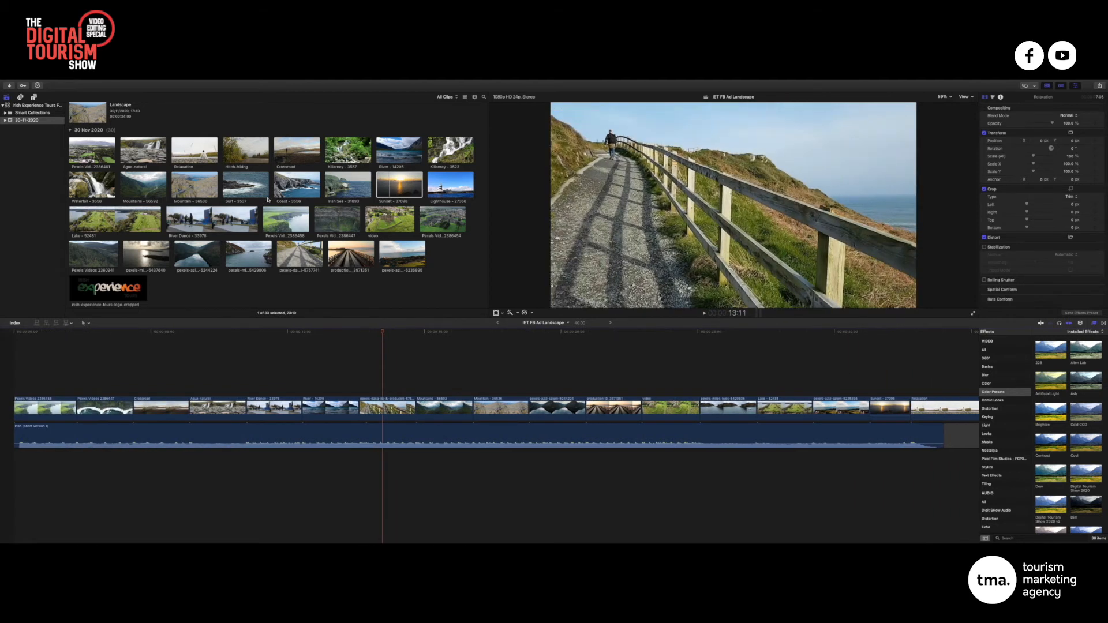
pyautogui.click(455, 270)
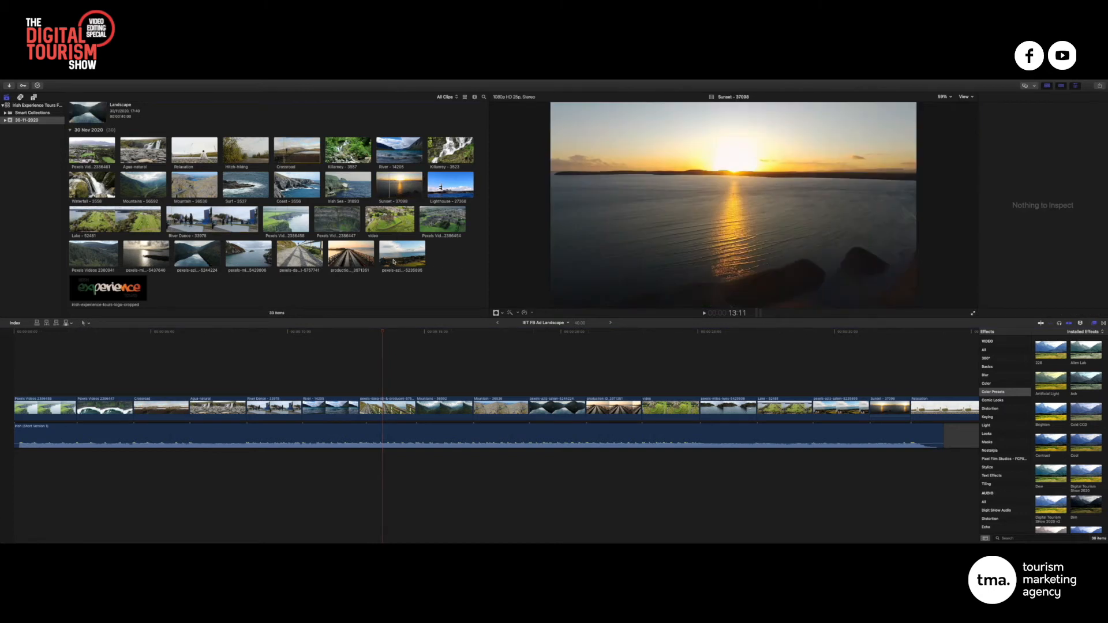
# Connect and shorten the Hitch-hiking clip, then overwrite the storyline clip beneath with it
pyautogui.click(300, 254)
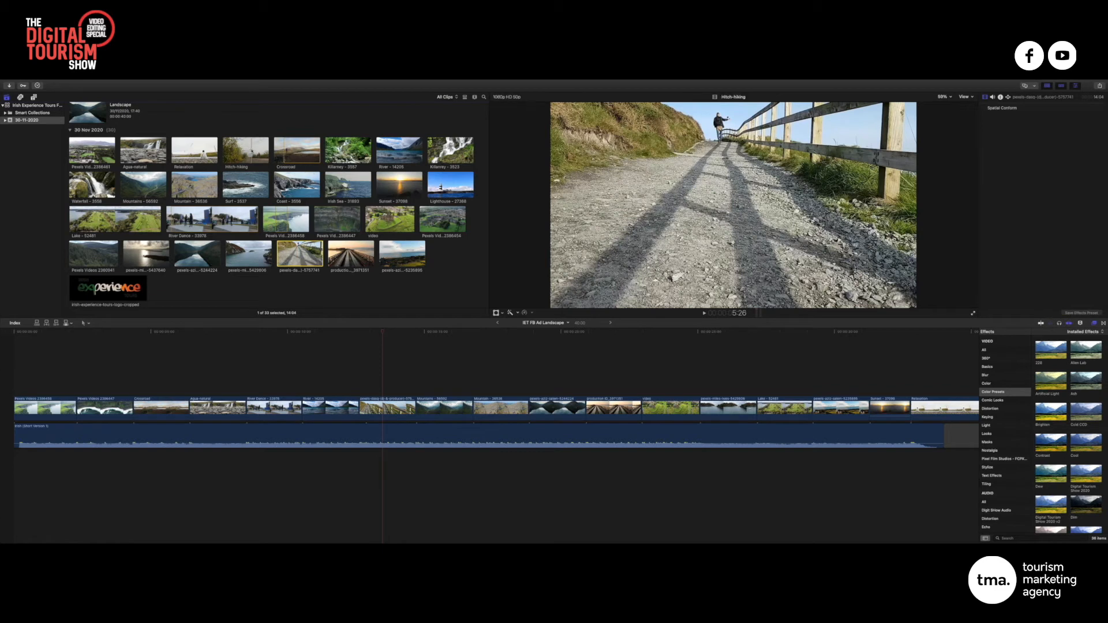
pyautogui.moveTo(245, 151); pyautogui.dragTo(361, 388)
pyautogui.moveTo(726, 380); pyautogui.dragTo(411, 390)
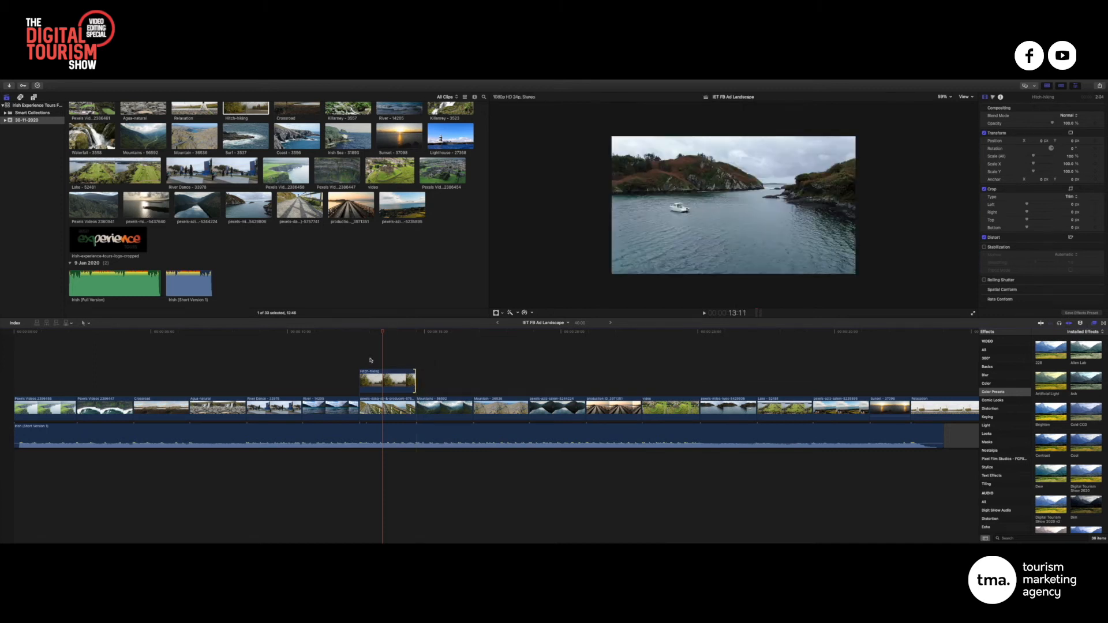
pyautogui.click(386, 406)
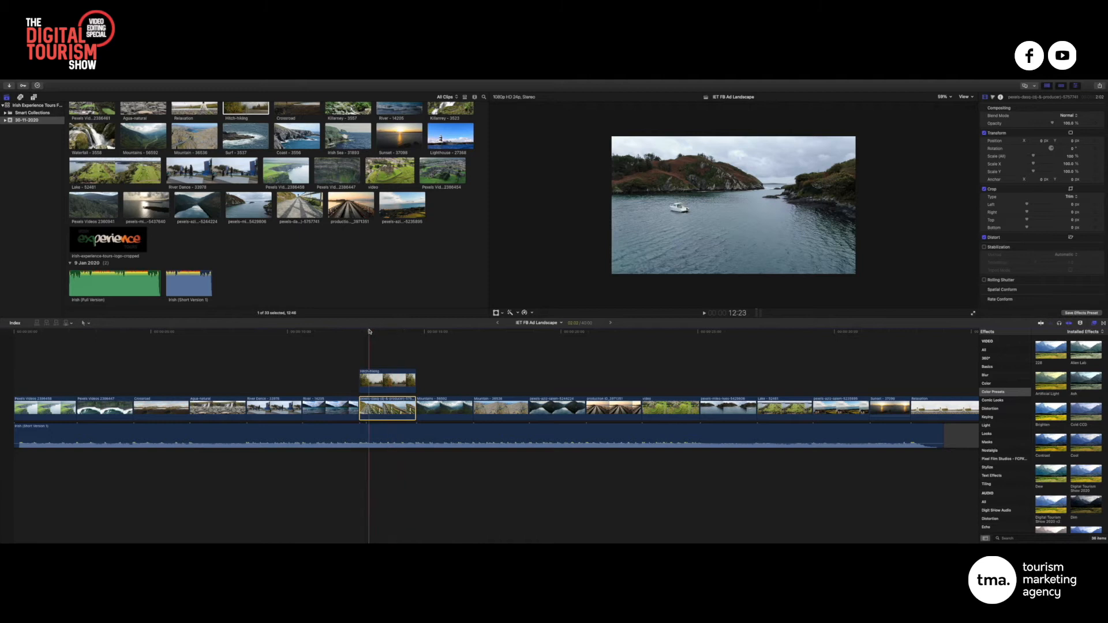
pyautogui.click(406, 381)
pyautogui.press('alt+super+Down')
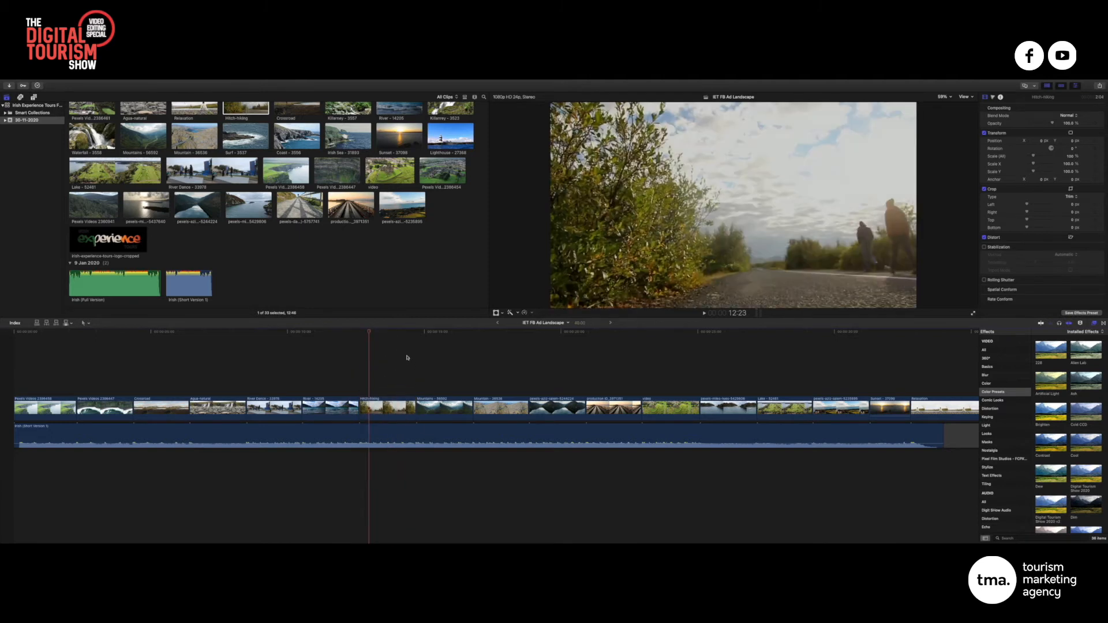
# Play back the edit around Hitch-hiking and zoom out to the whole project
pyautogui.click(360, 407)
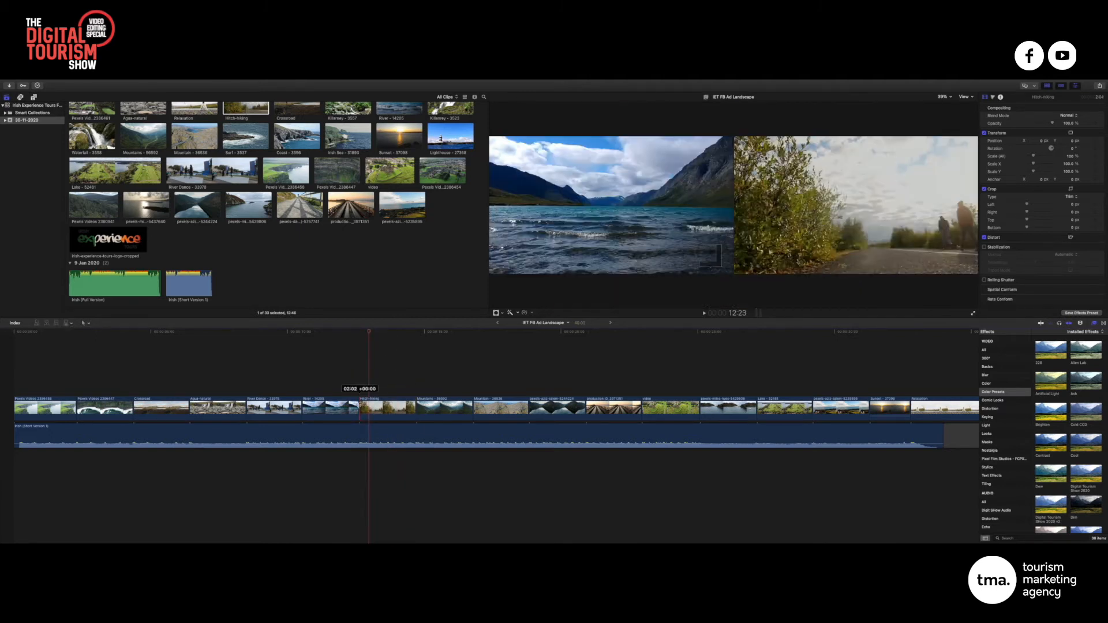
pyautogui.click(332, 332)
pyautogui.hotkey('shift', '/')
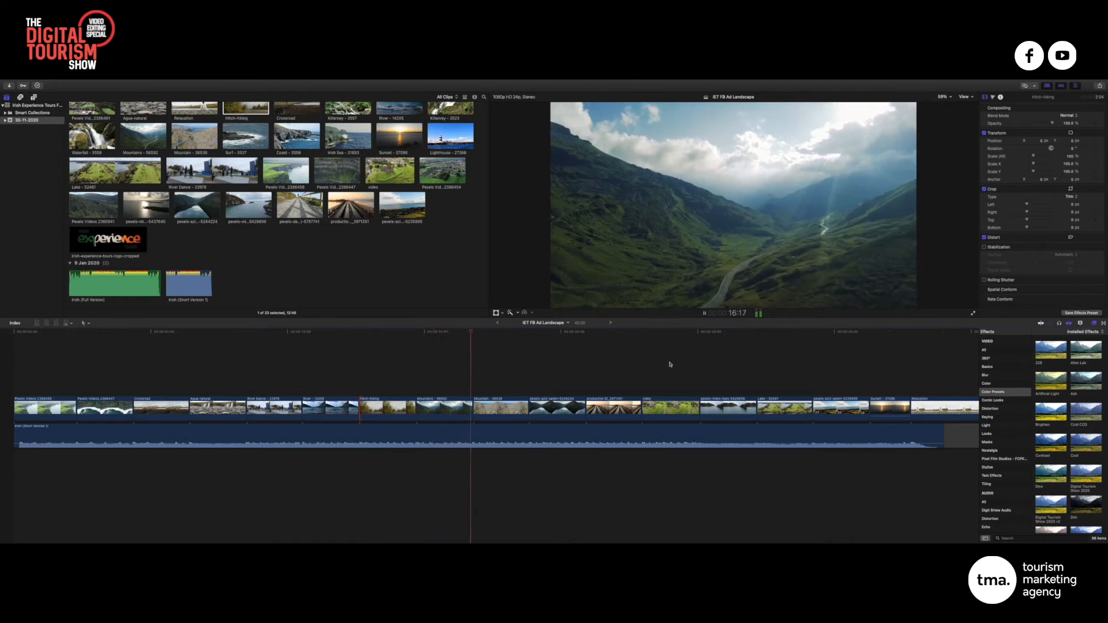
pyautogui.press('space')
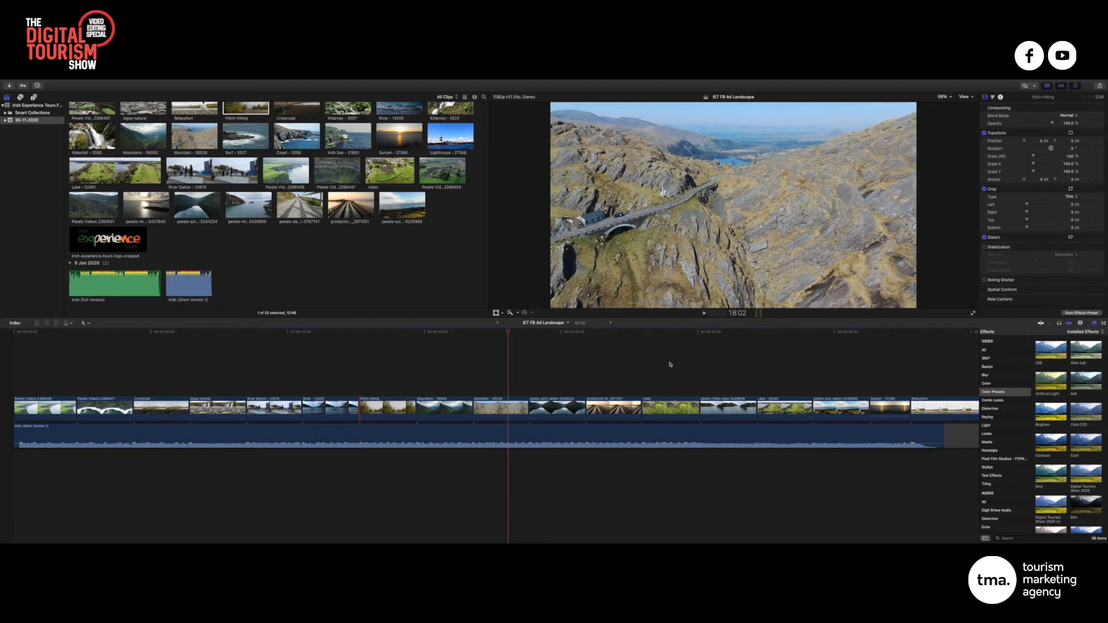
pyautogui.press('super+minus')
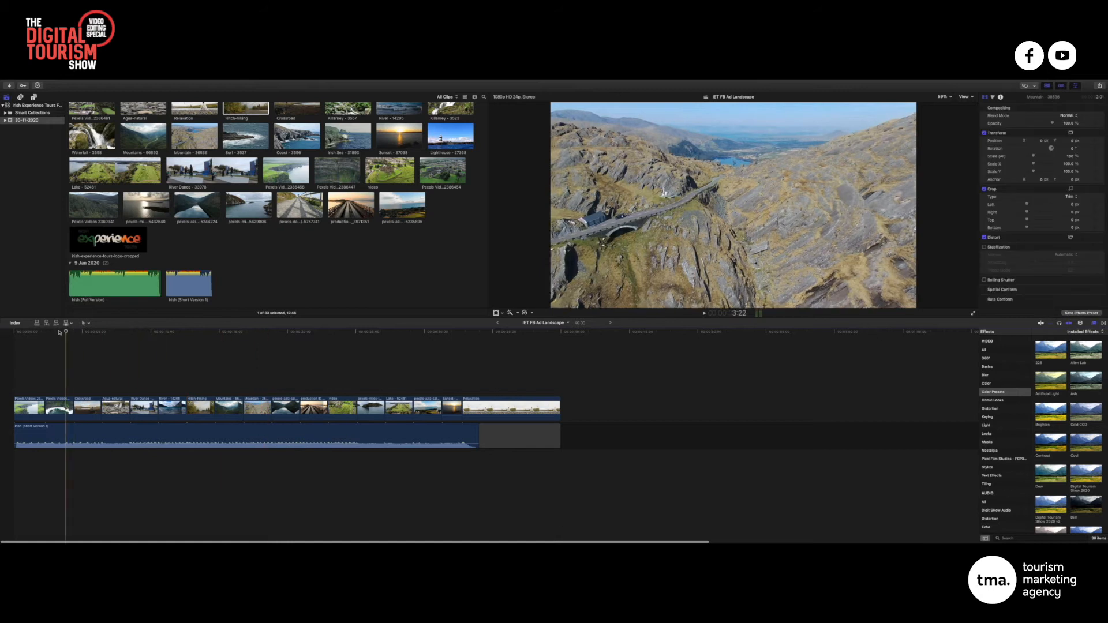
# Scrub through the whole project from start to end to review it
pyautogui.click(26, 332)
pyautogui.click(560, 350)
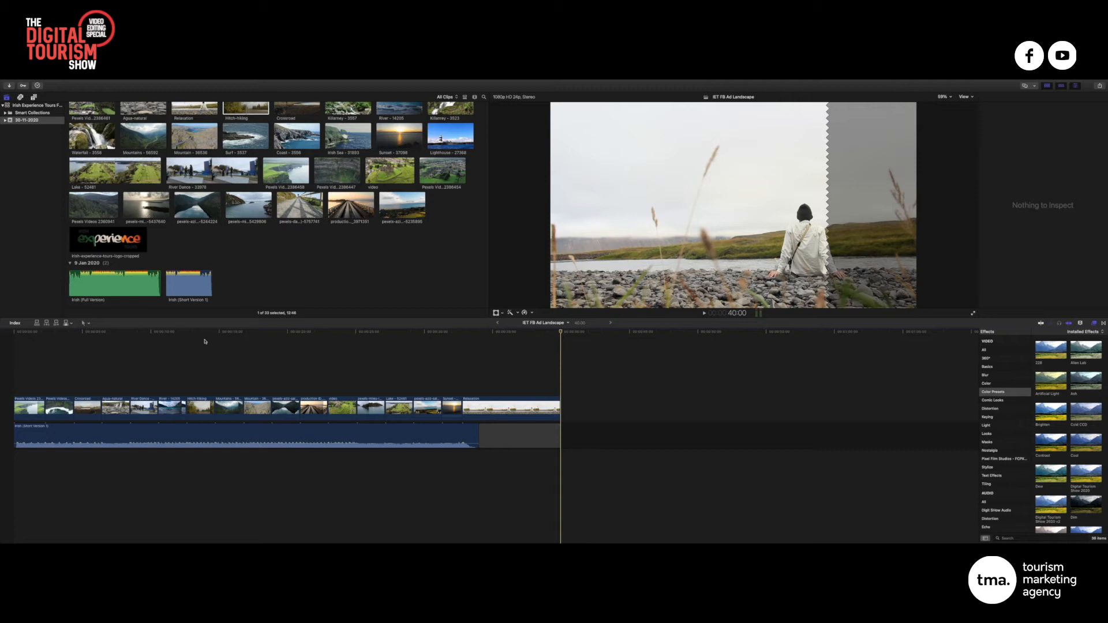
pyautogui.moveTo(74, 338); pyautogui.dragTo(354, 344)
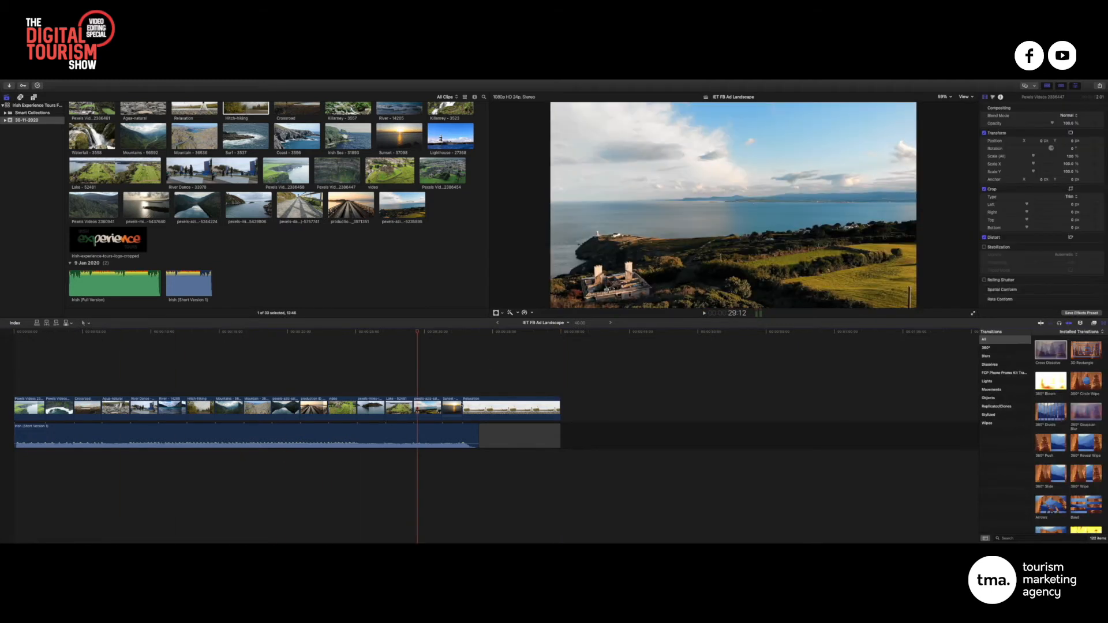
# Detach the Sunset clip's audio and delete it, parking the playhead at 32:19
pyautogui.click(451, 407)
pyautogui.rightClick(452, 403)
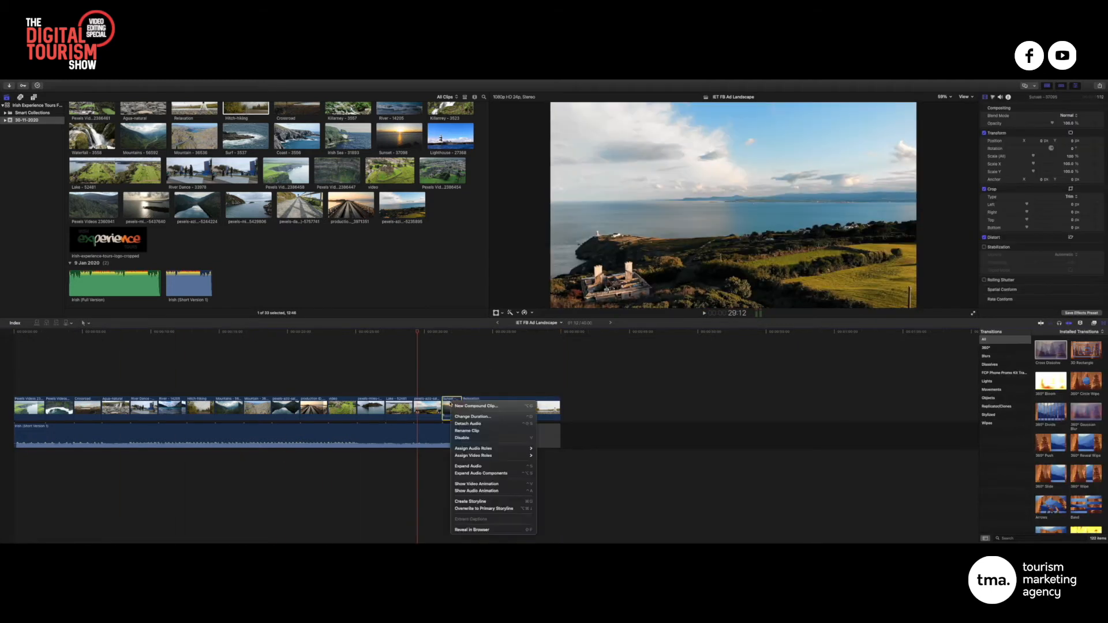
pyautogui.click(470, 425)
pyautogui.click(451, 456)
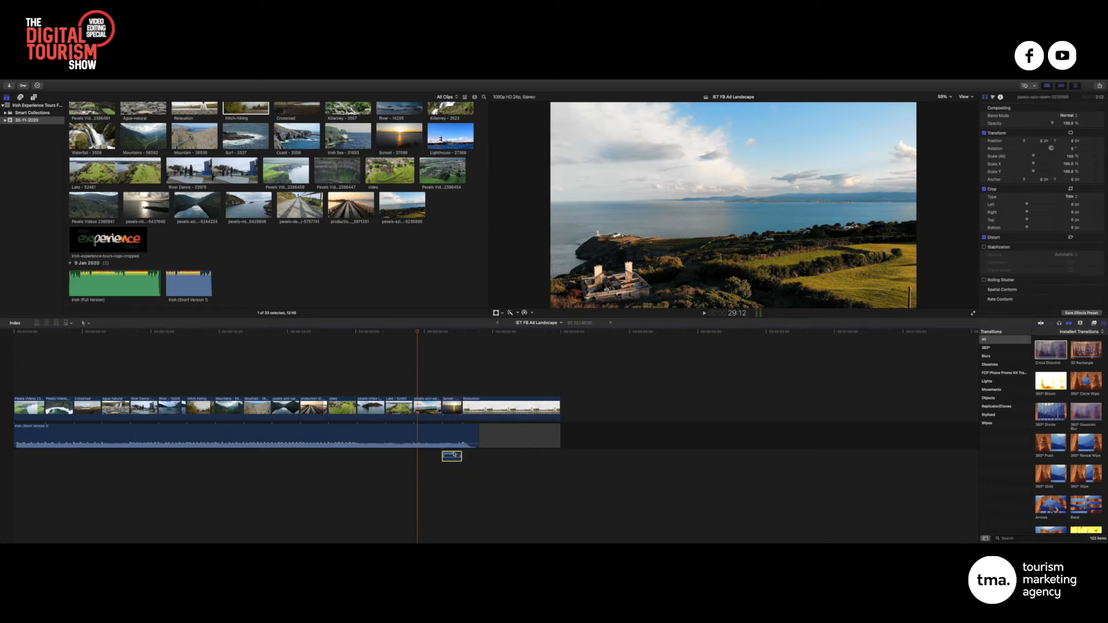
pyautogui.press('Delete')
pyautogui.moveTo(478, 333); pyautogui.dragTo(463, 333)
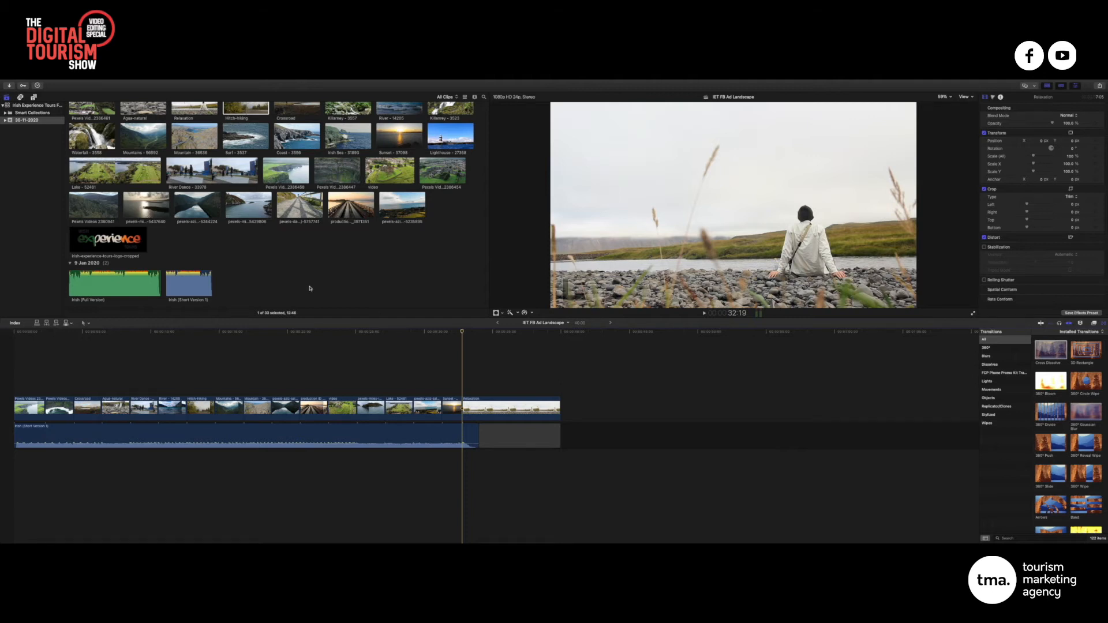
# Connect the Irish Experience logo over the Relaxation shot, scale it to about 59% and raise it
pyautogui.moveTo(120, 238); pyautogui.dragTo(560, 379)
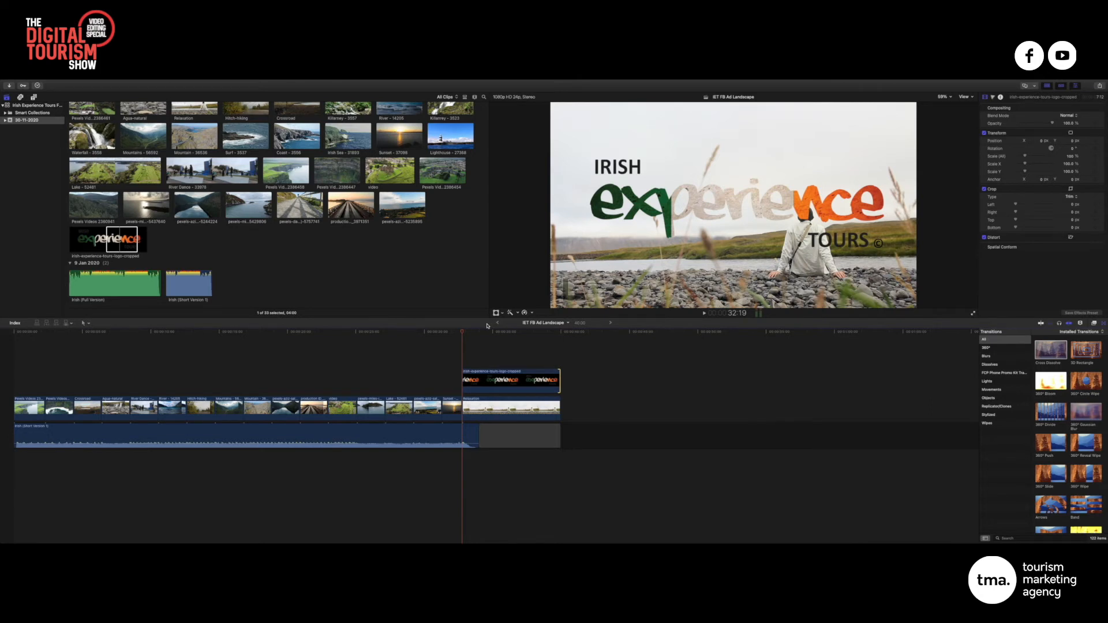
pyautogui.moveTo(463, 332); pyautogui.dragTo(489, 333)
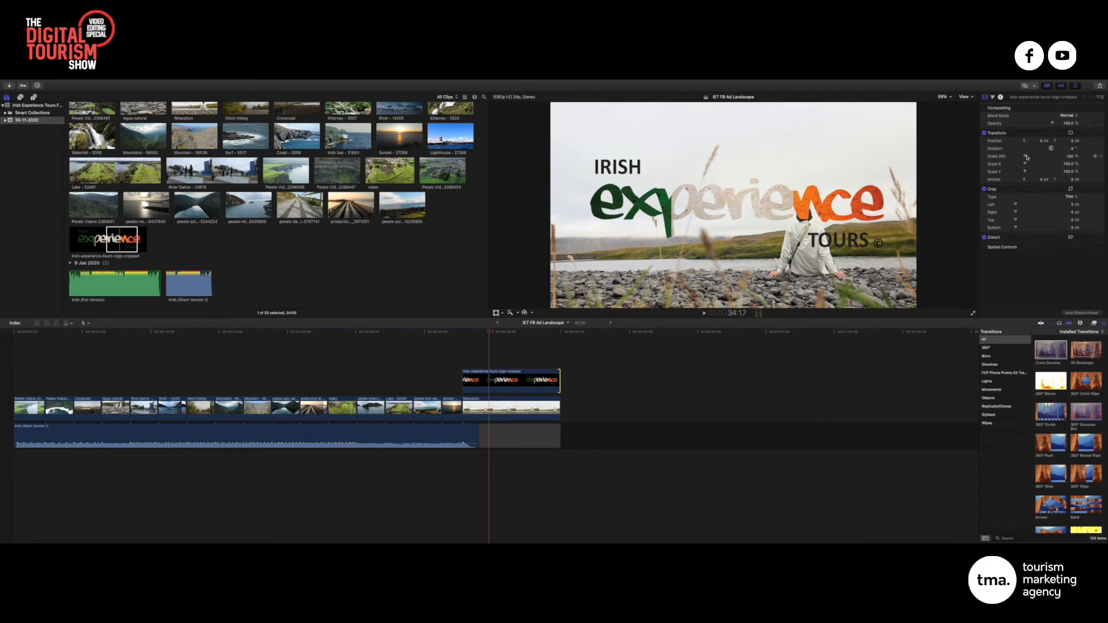
pyautogui.moveTo(1026, 156); pyautogui.dragTo(995, 140)
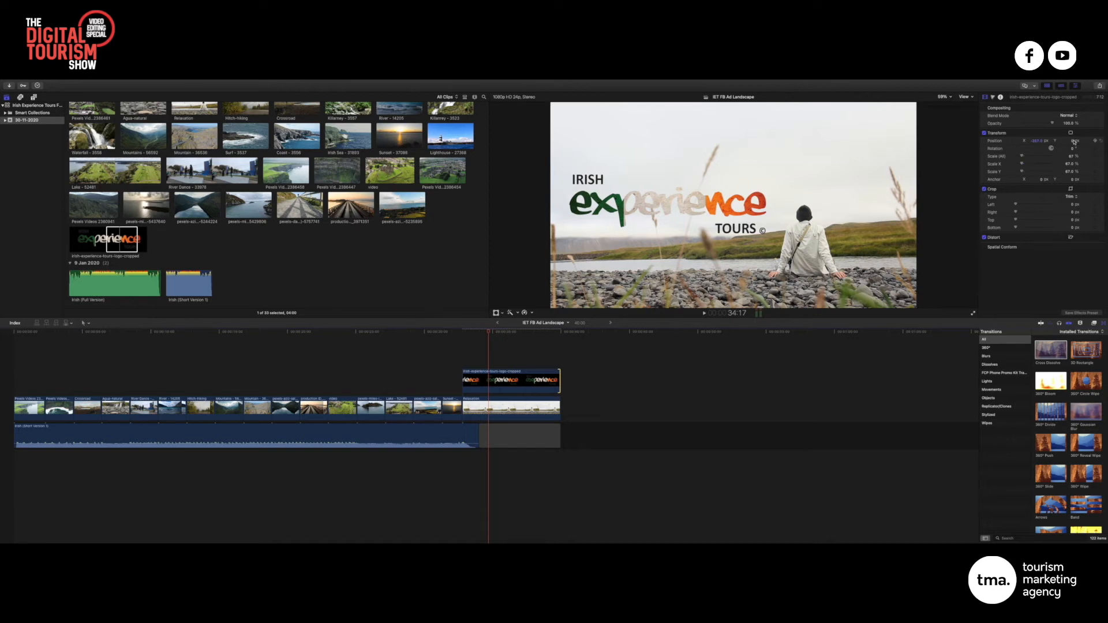
pyautogui.moveTo(1075, 142); pyautogui.dragTo(1069, 208)
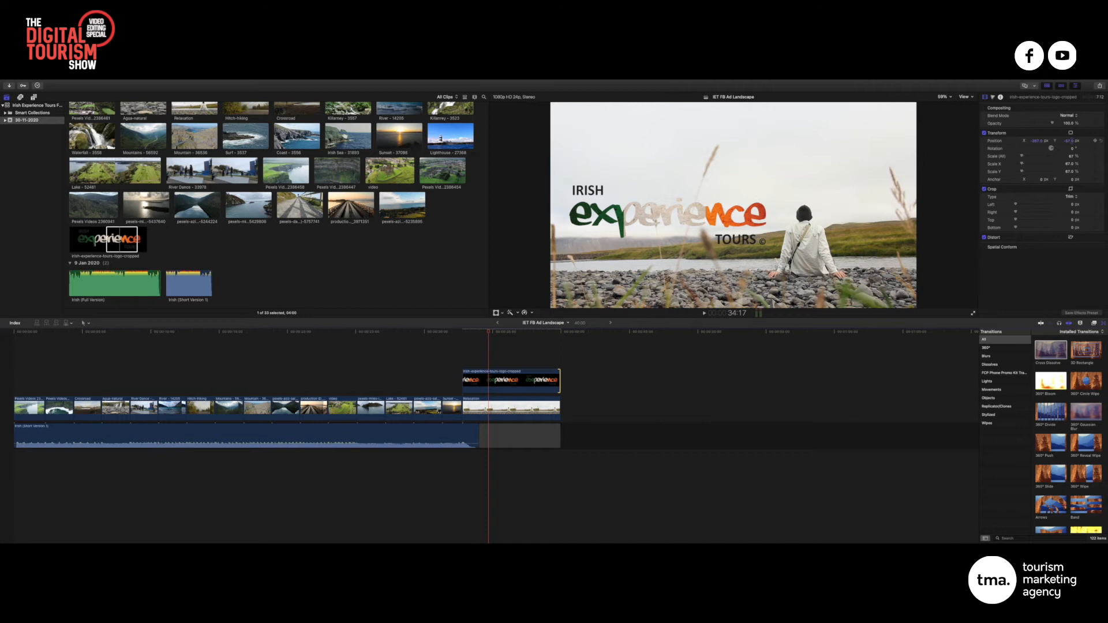
pyautogui.moveTo(1069, 208); pyautogui.dragTo(1072, 144)
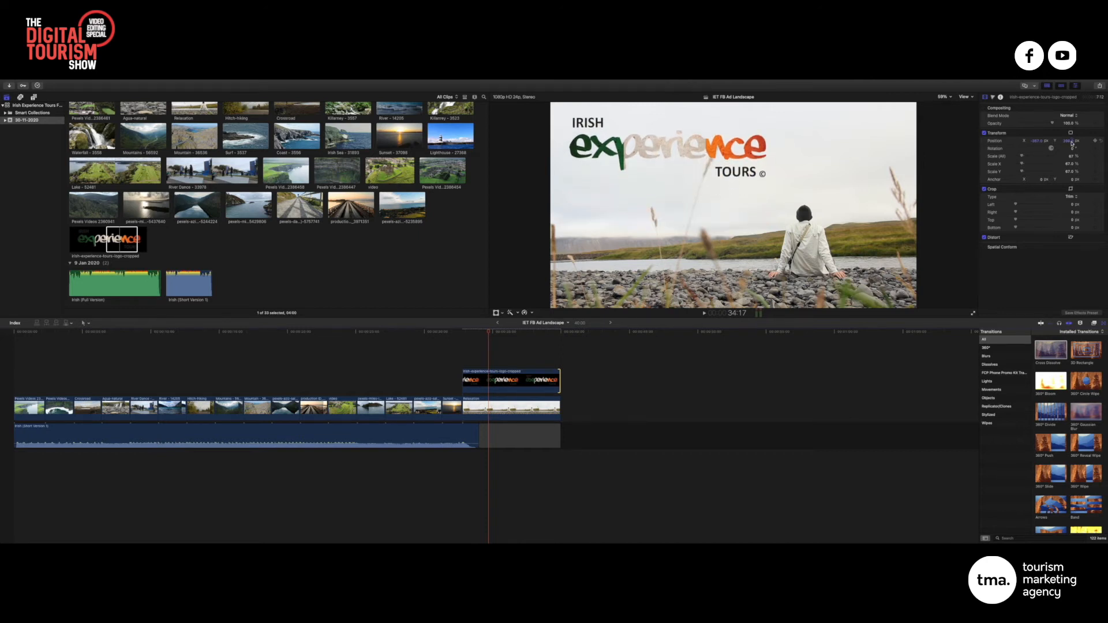
pyautogui.click(1070, 142)
pyautogui.moveTo(1022, 157); pyautogui.dragTo(1069, 141)
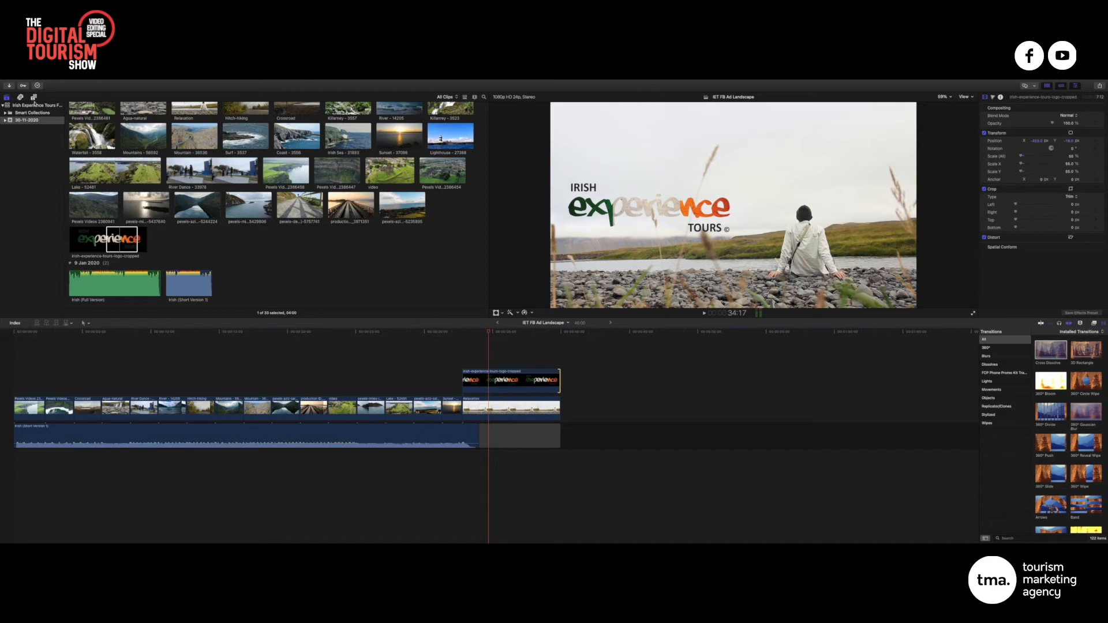
# Search Titles for 'basic' and connect Basic Title above the logo clip
pyautogui.click(34, 98)
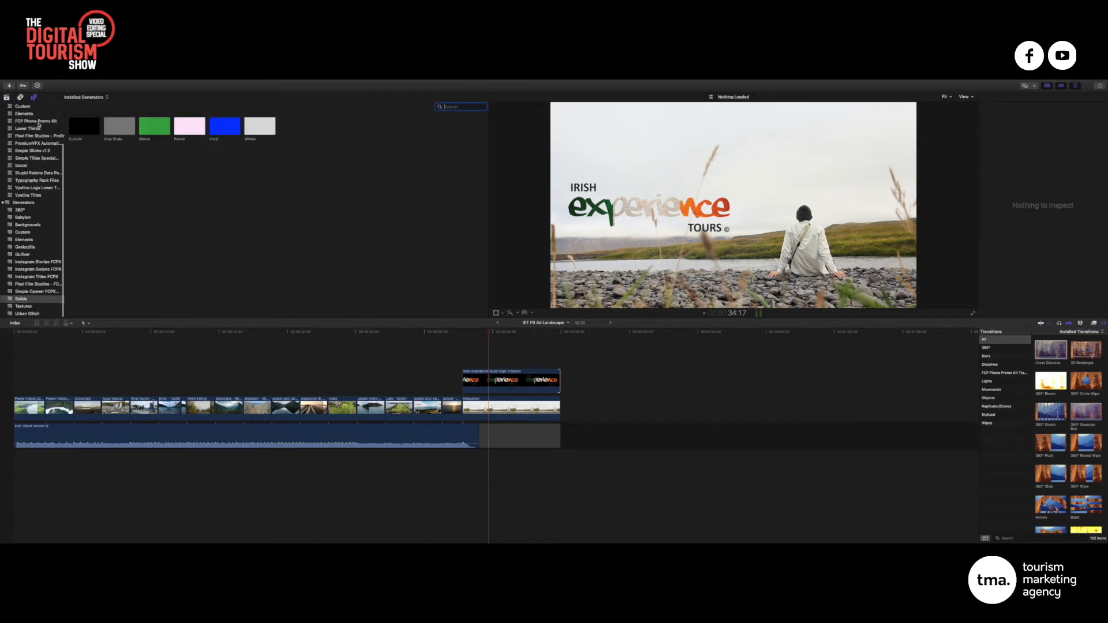
pyautogui.scroll(4, 35, 118)
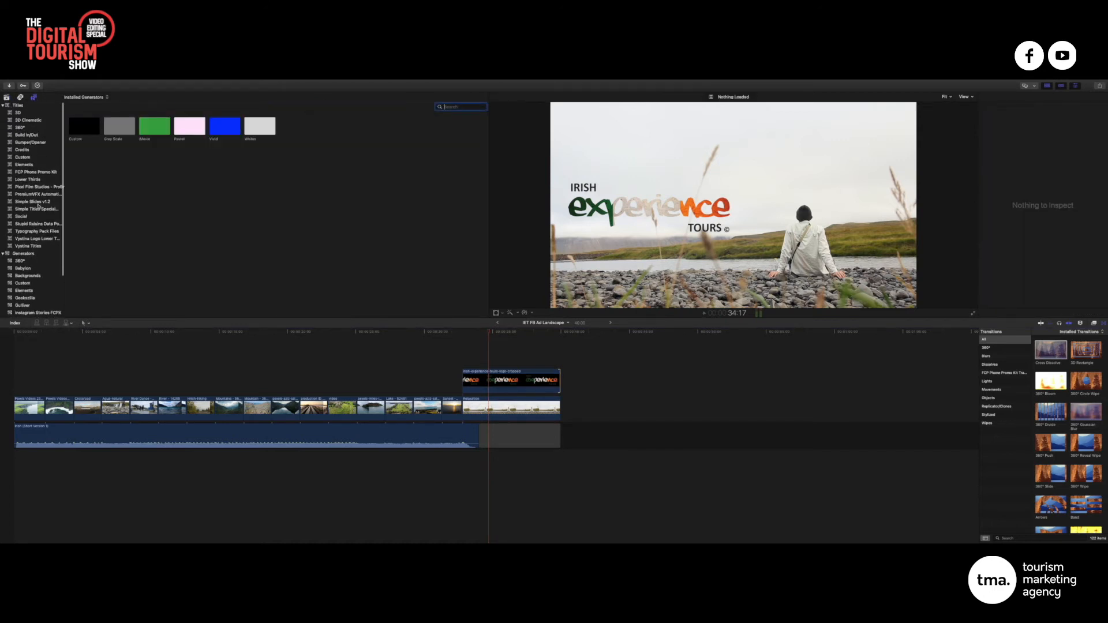
pyautogui.click(18, 105)
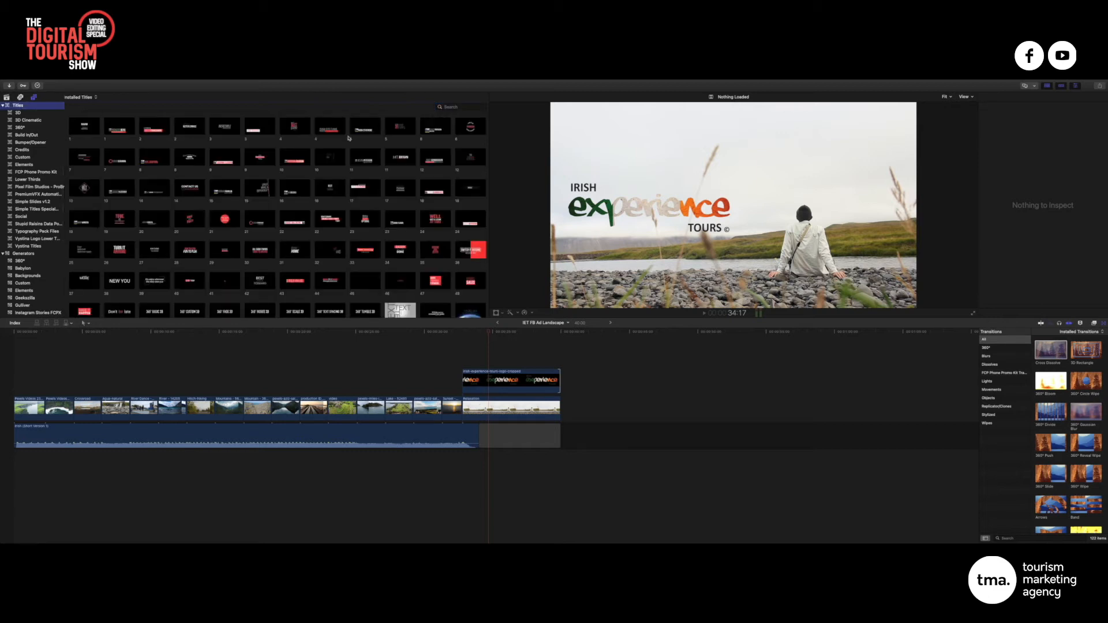
pyautogui.scroll(-10, 349, 138)
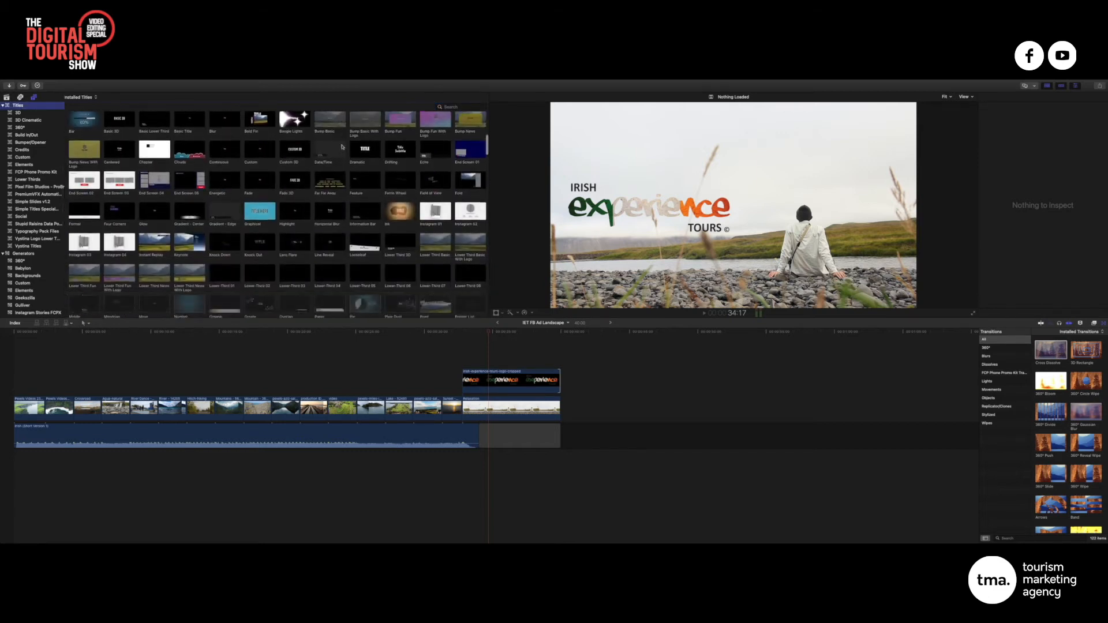
pyautogui.scroll(-10, 343, 146)
pyautogui.scroll(20, 343, 147)
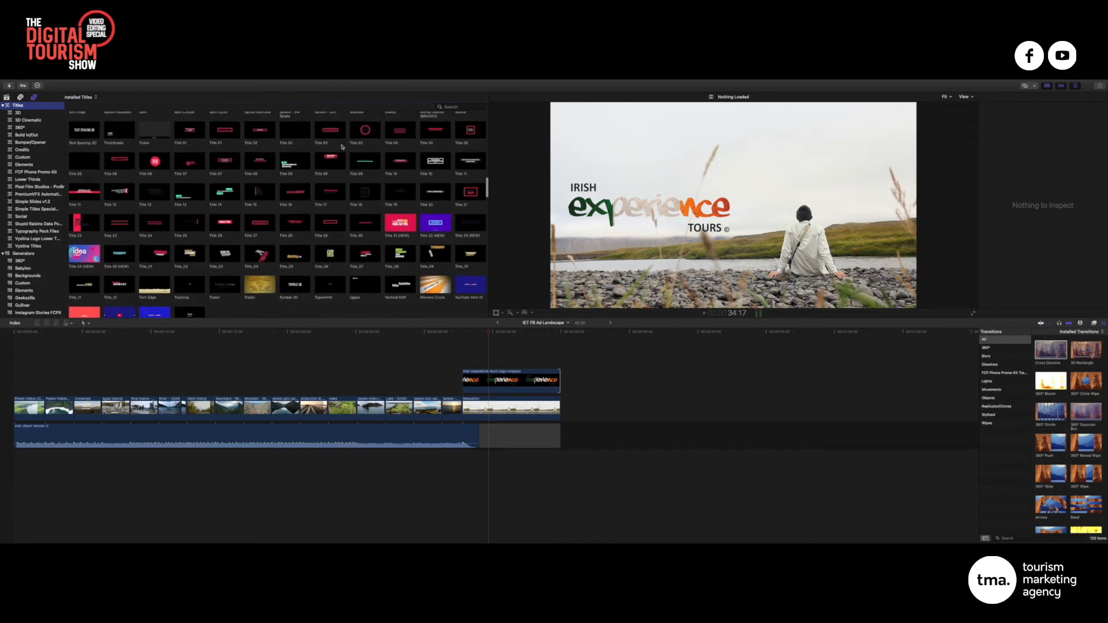
pyautogui.click(458, 109)
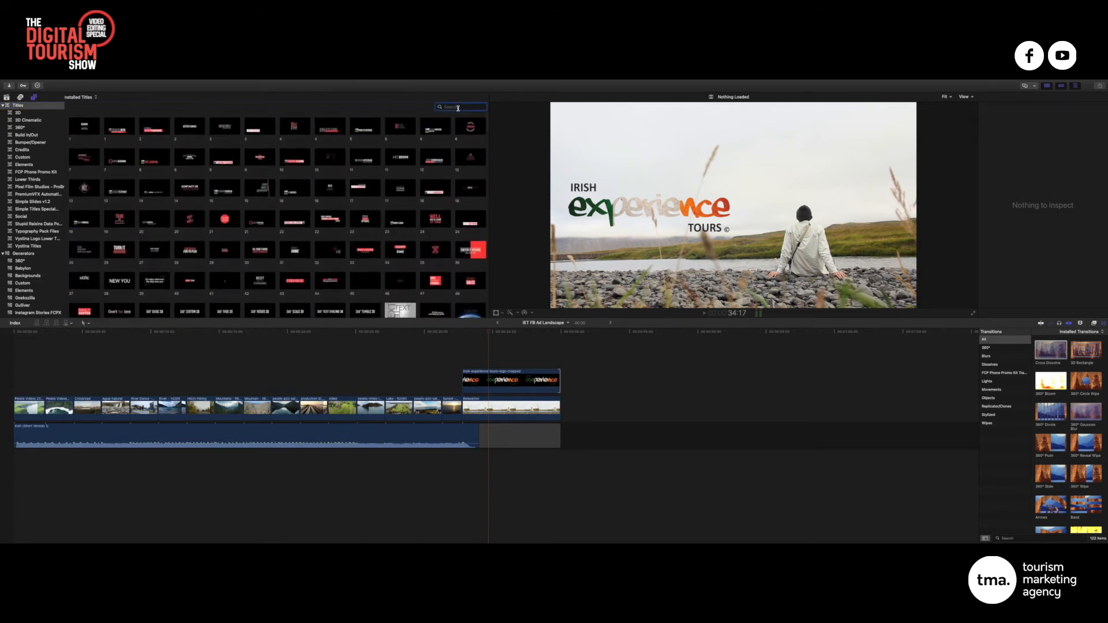
pyautogui.write('basic')
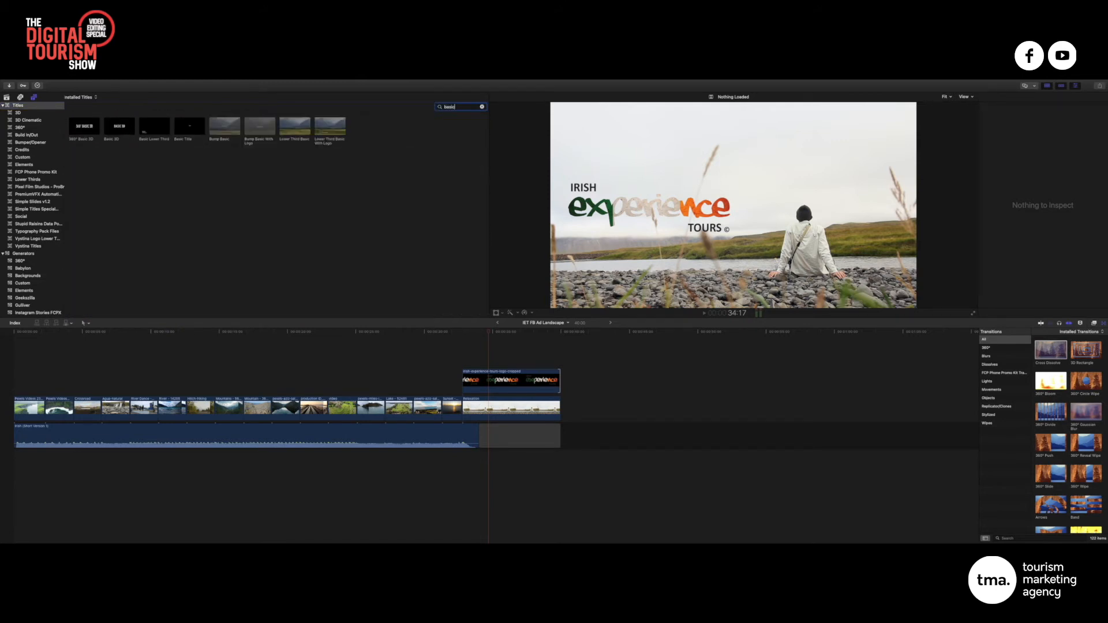
pyautogui.click(189, 125)
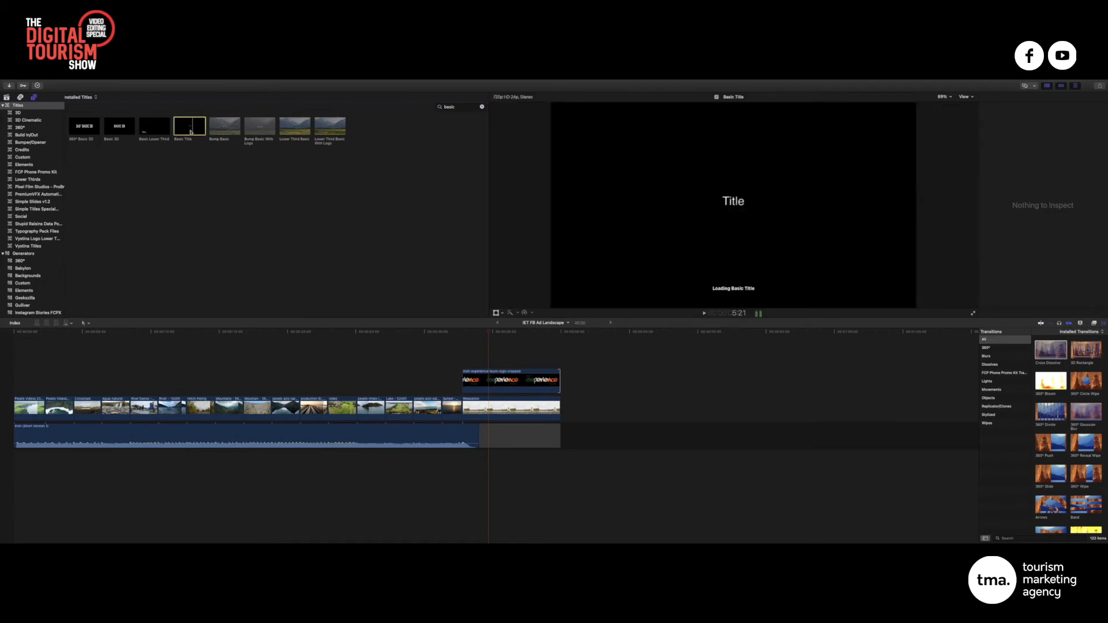
pyautogui.moveTo(193, 133); pyautogui.dragTo(465, 364)
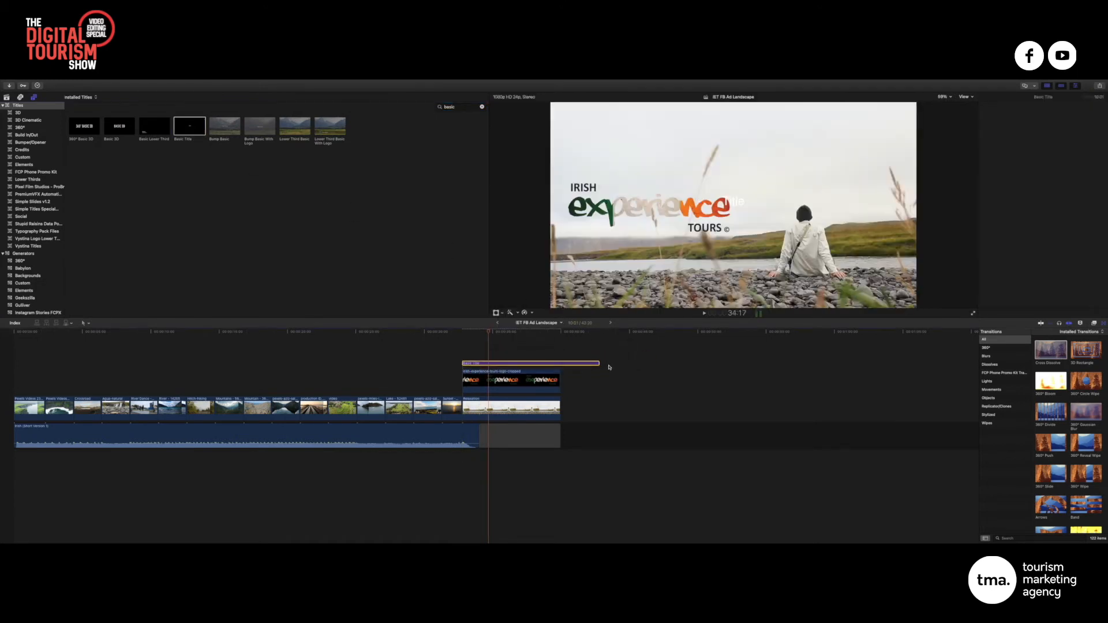
# Trim the title clip to end with the logo clip and park the playhead over it
pyautogui.moveTo(599, 363); pyautogui.dragTo(559, 364)
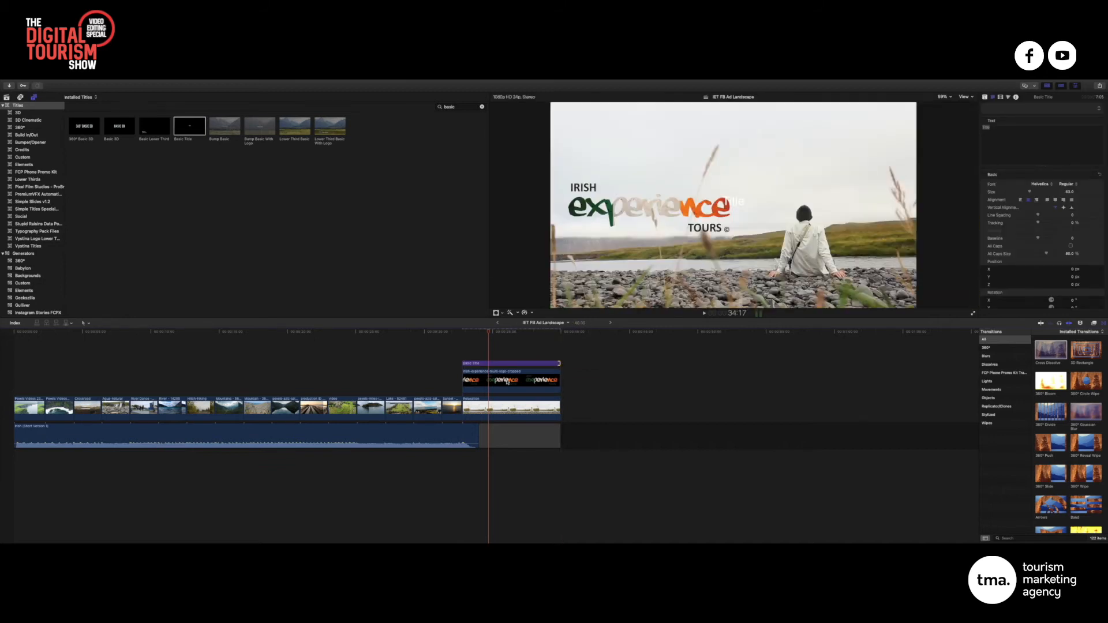
pyautogui.click(507, 365)
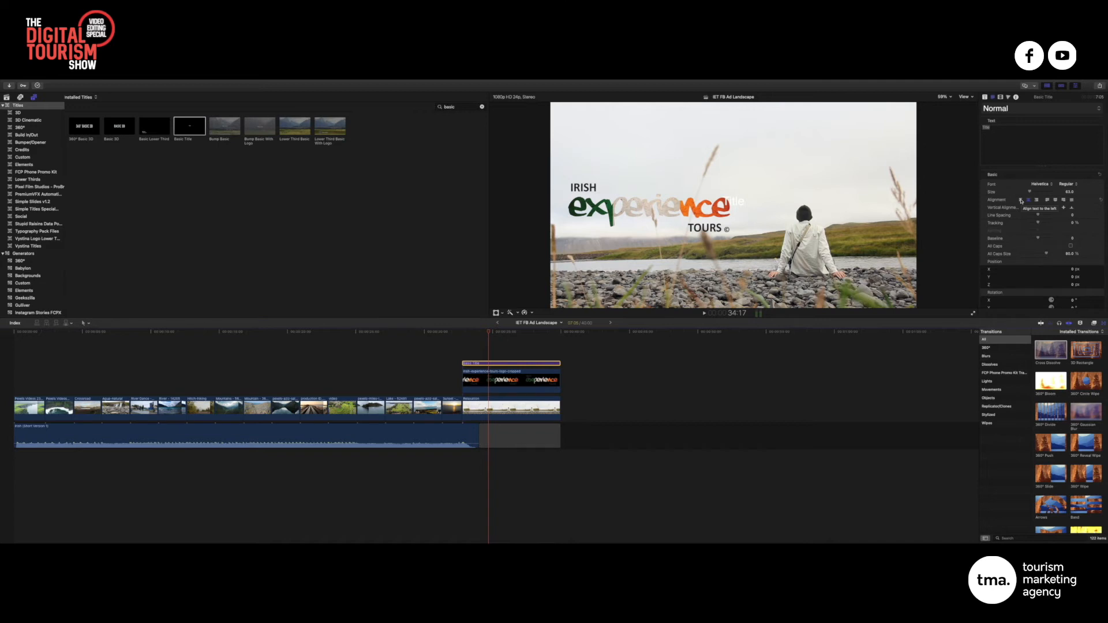
pyautogui.click(475, 332)
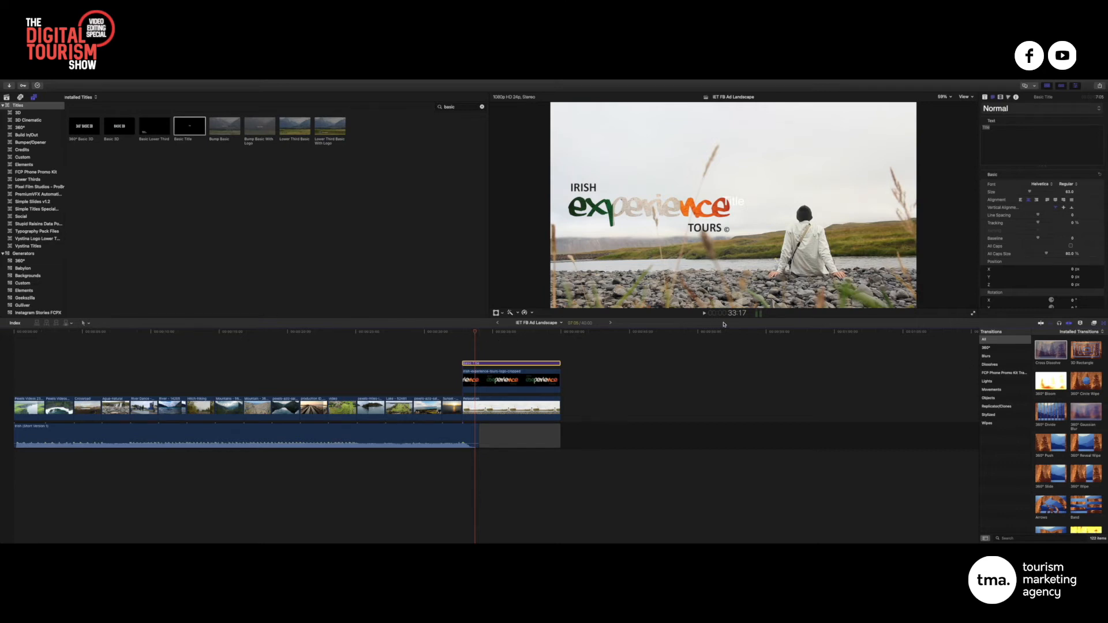
# Replace the placeholder 'Title' text with 'Let loose after lockdown on the Wild Atlantic Way'
pyautogui.tripleClick(999, 133)
pyautogui.write('Let loose after lockdown on the Wild Atlantic Way')
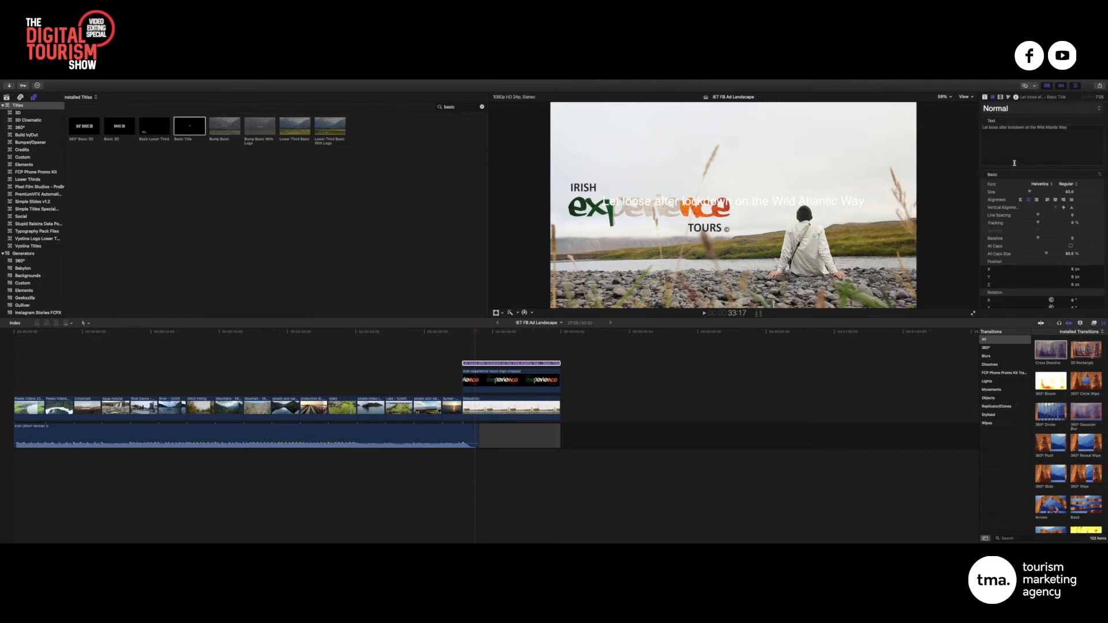
pyautogui.moveTo(1076, 130); pyautogui.dragTo(956, 126)
# Enlarge the tagline to size 81 and break it onto two lines after 'lockdown'
pyautogui.moveTo(1030, 191); pyautogui.dragTo(1032, 192)
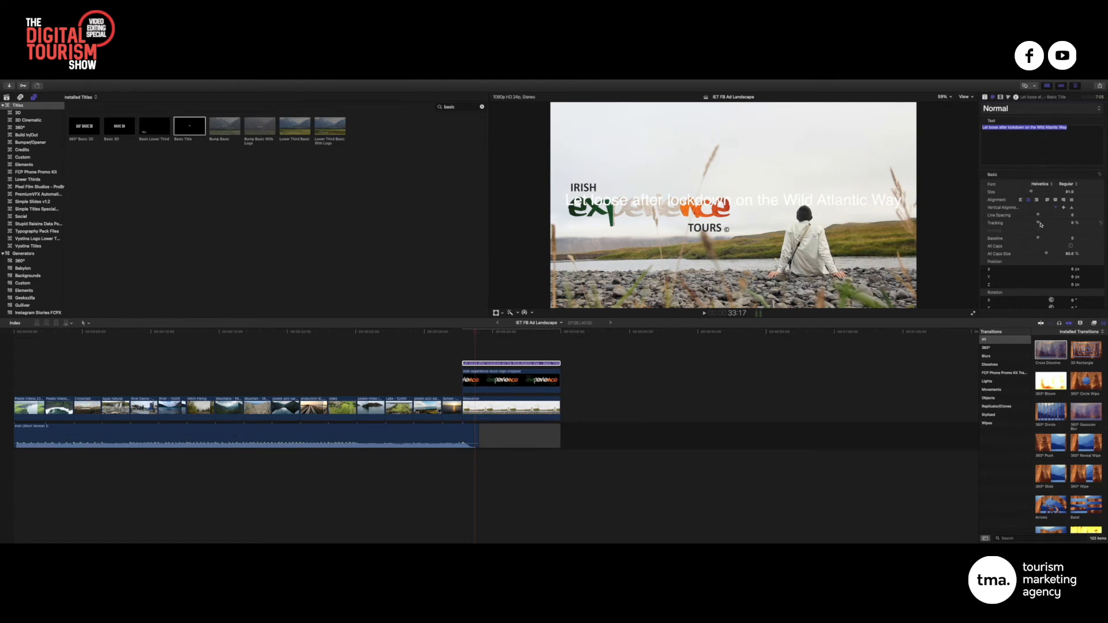
pyautogui.moveTo(1072, 268); pyautogui.dragTo(1074, 229)
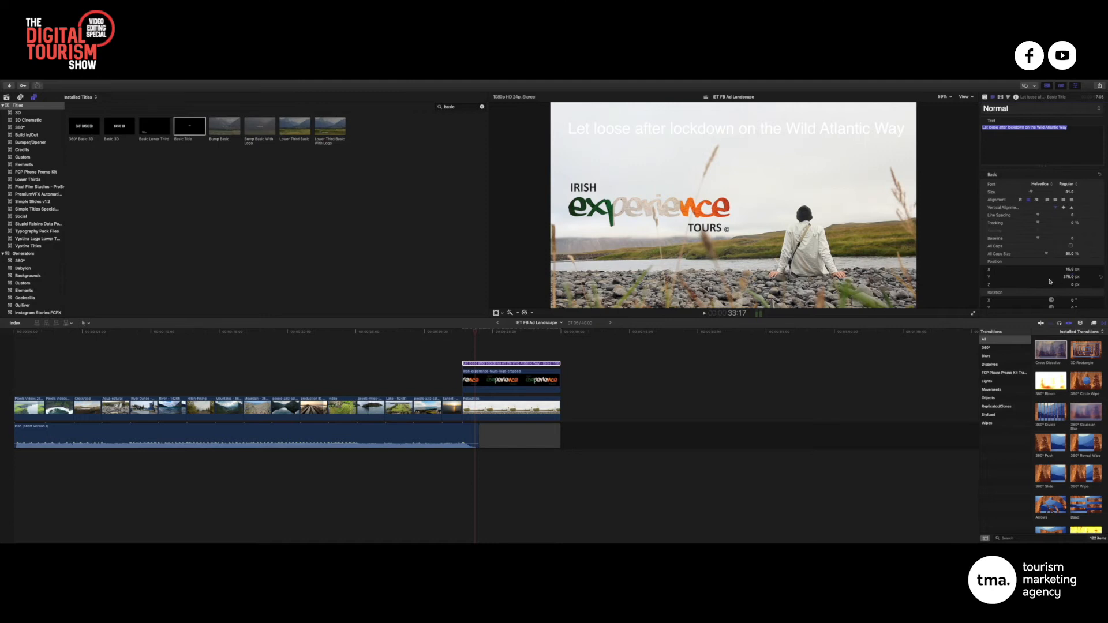
pyautogui.click(1025, 127)
pyautogui.press('Return')
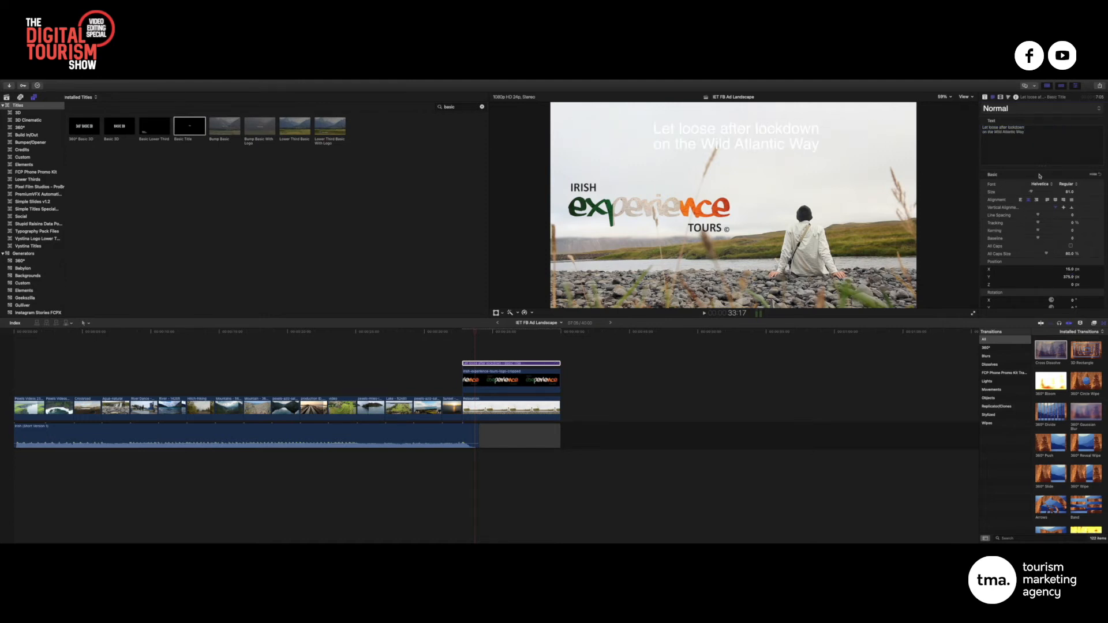
# Left-align the tagline and move it top-left, with Position X about -858 px
pyautogui.press('super+a')
pyautogui.click(1021, 201)
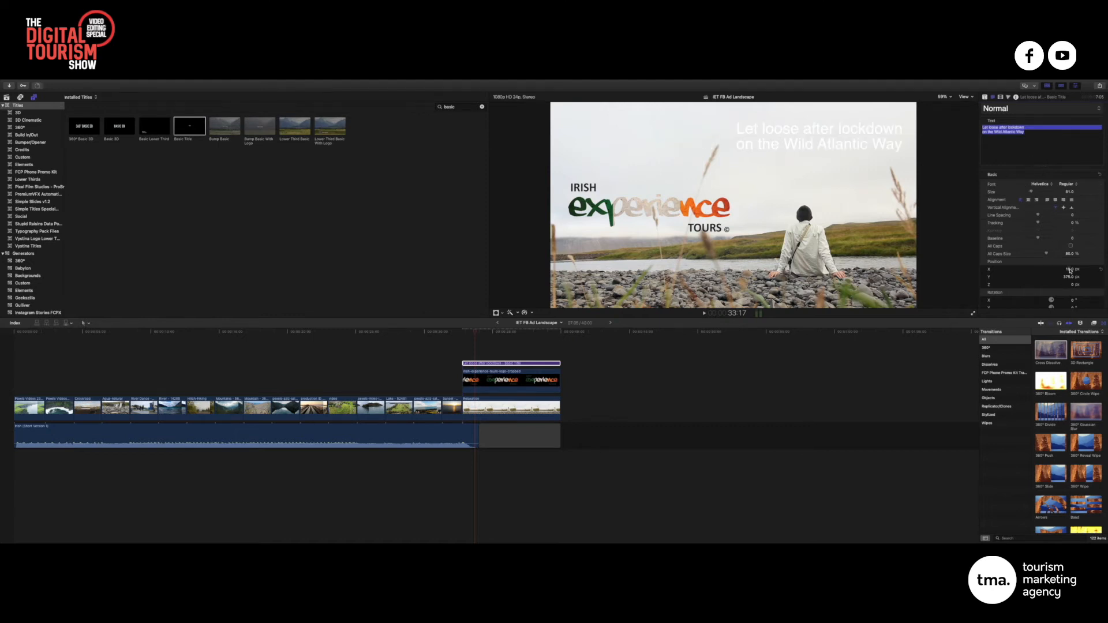
pyautogui.moveTo(1071, 270); pyautogui.dragTo(1069, 269)
# Reveal the tagline's Face colour settings in the Text Inspector
pyautogui.scroll(-1, 1069, 269)
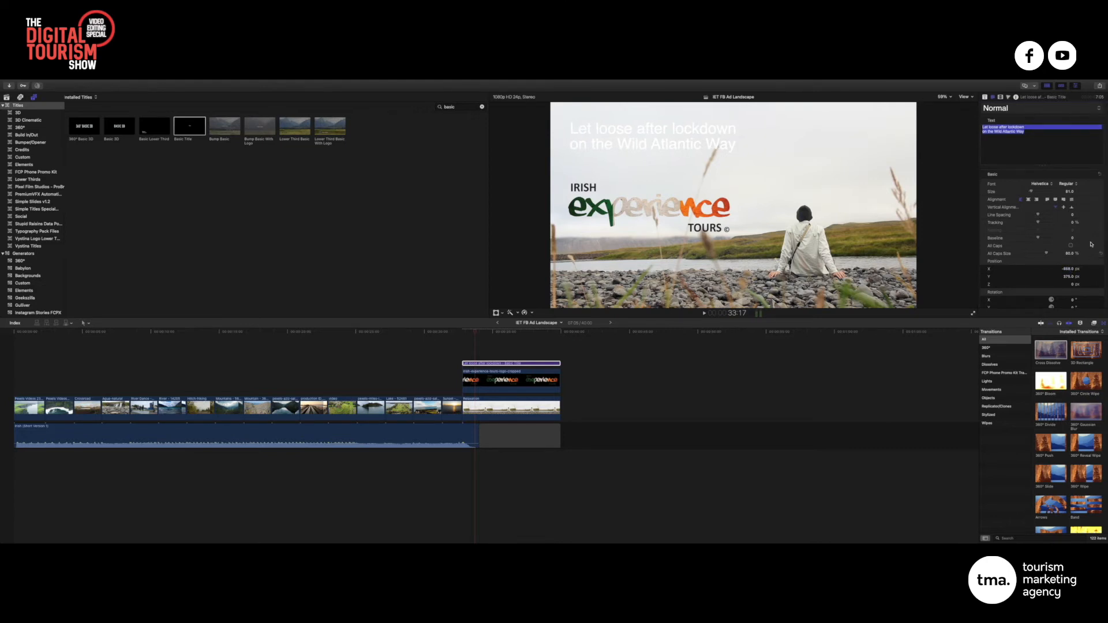
pyautogui.scroll(-5, 1067, 262)
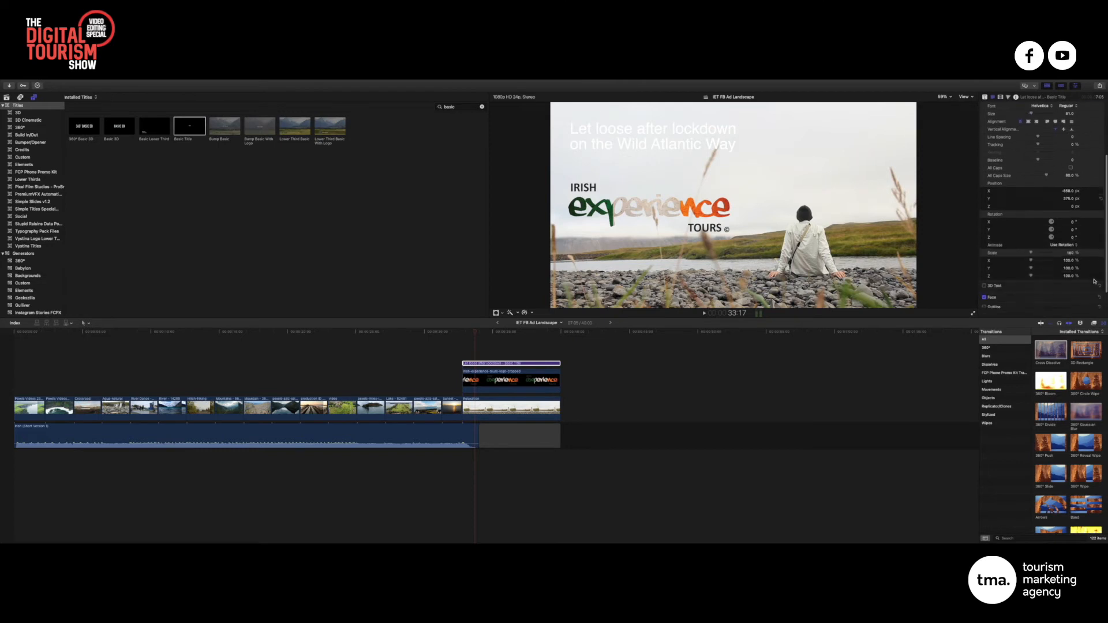
pyautogui.click(1089, 277)
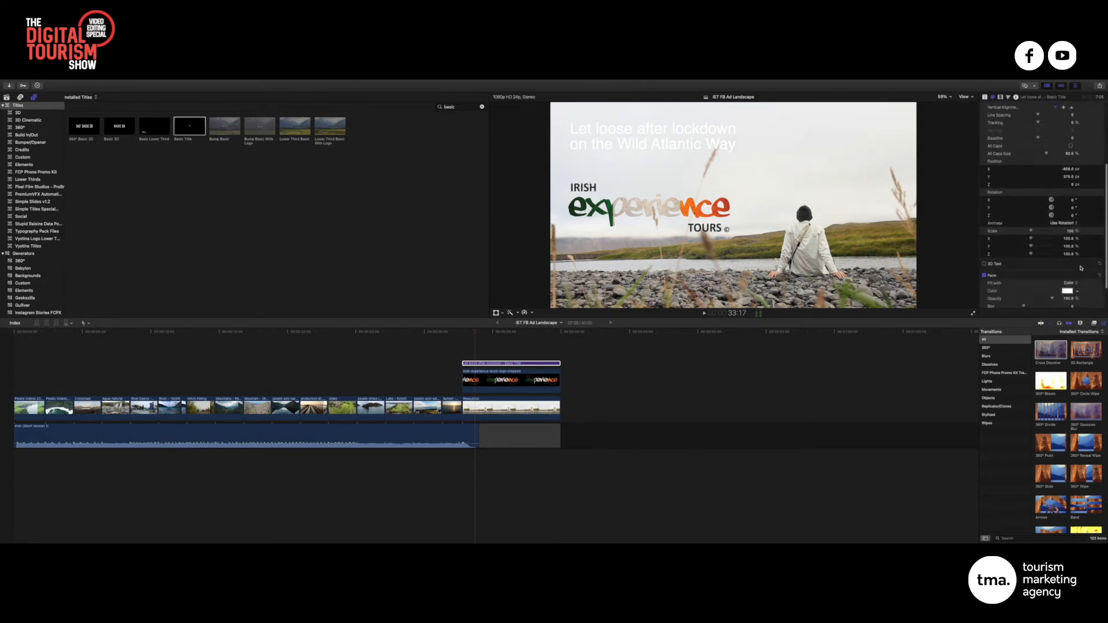
pyautogui.scroll(-2, 1085, 275)
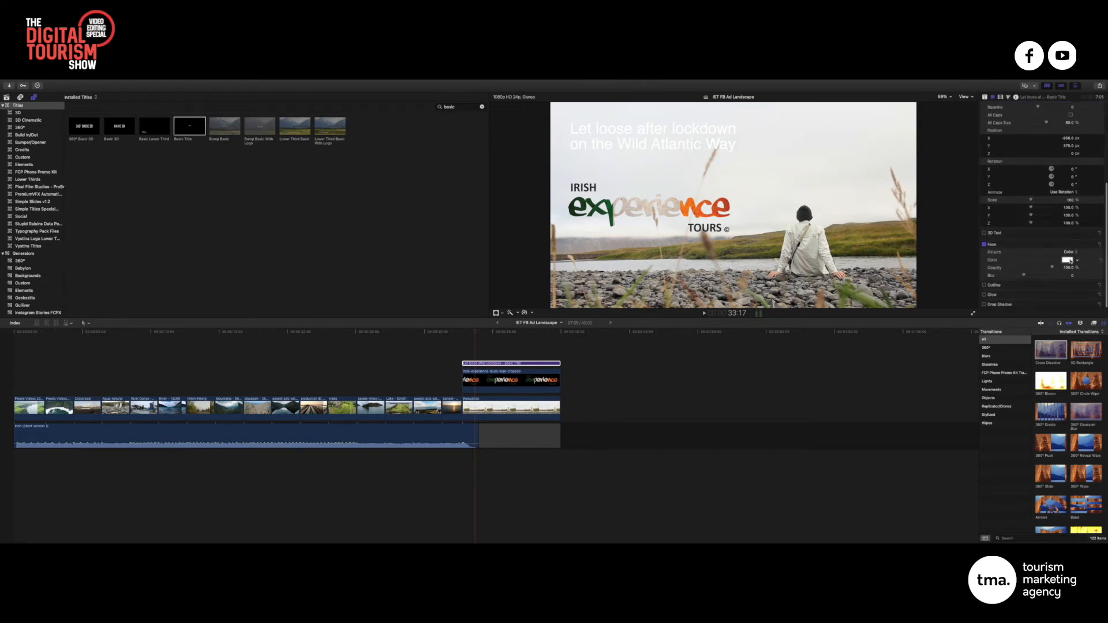
# Colour the tagline green by lowering the Red RGB slider to 41 in the Colors window
pyautogui.click(1068, 260)
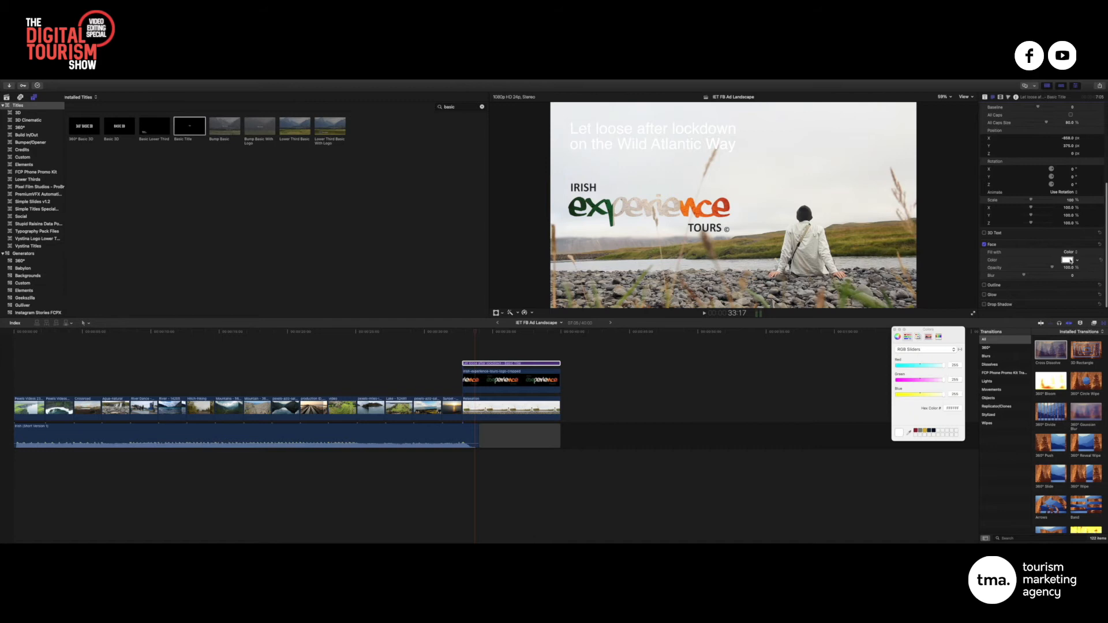
pyautogui.click(917, 431)
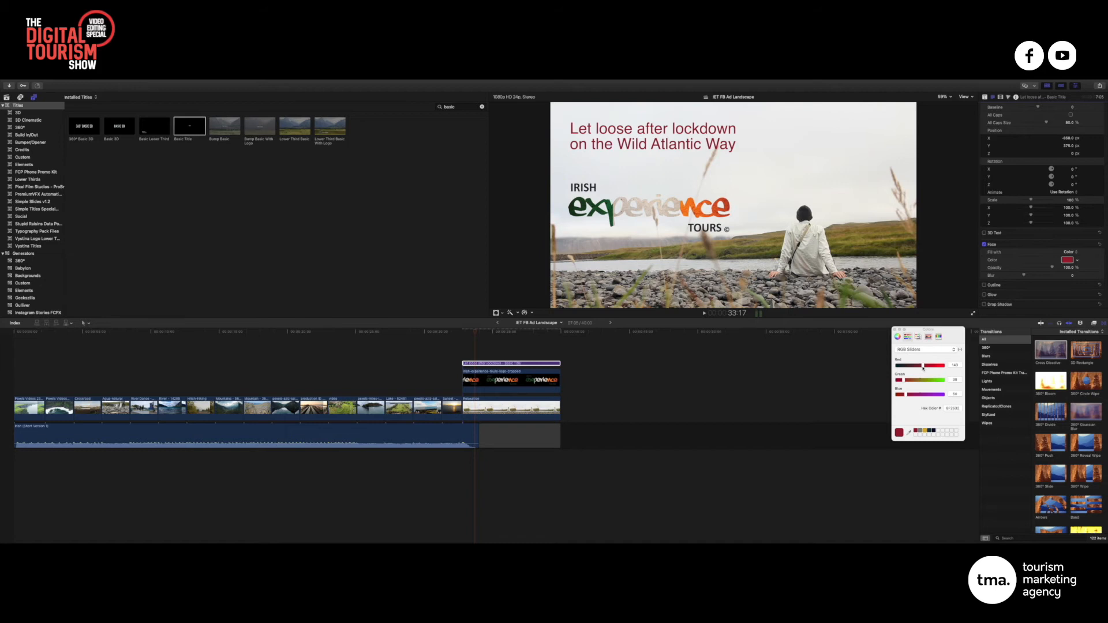
pyautogui.moveTo(924, 366)
pyautogui.mouseDown()
pyautogui.moveTo(937, 367)
pyautogui.moveTo(935, 381)
pyautogui.moveTo(919, 380)
pyautogui.mouseUp()
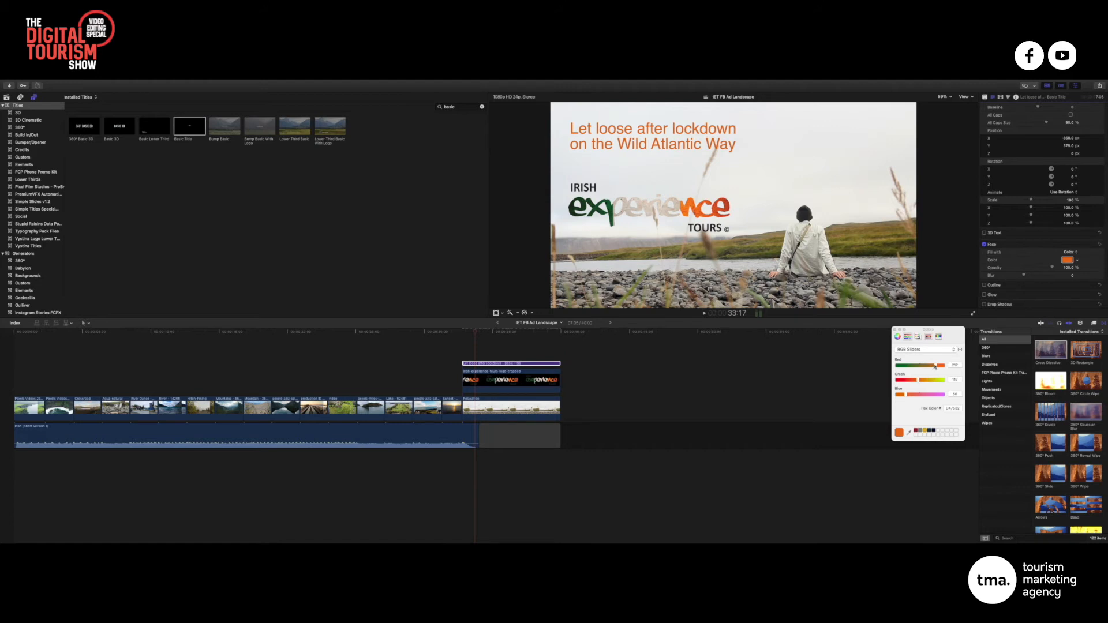
pyautogui.moveTo(938, 366); pyautogui.dragTo(917, 381)
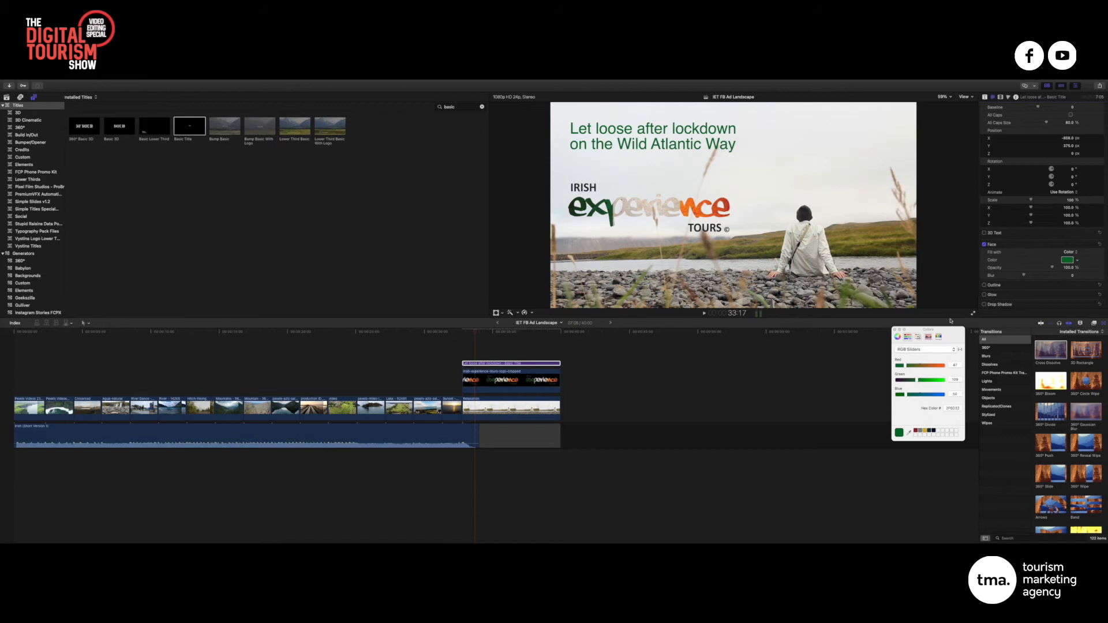
pyautogui.click(895, 329)
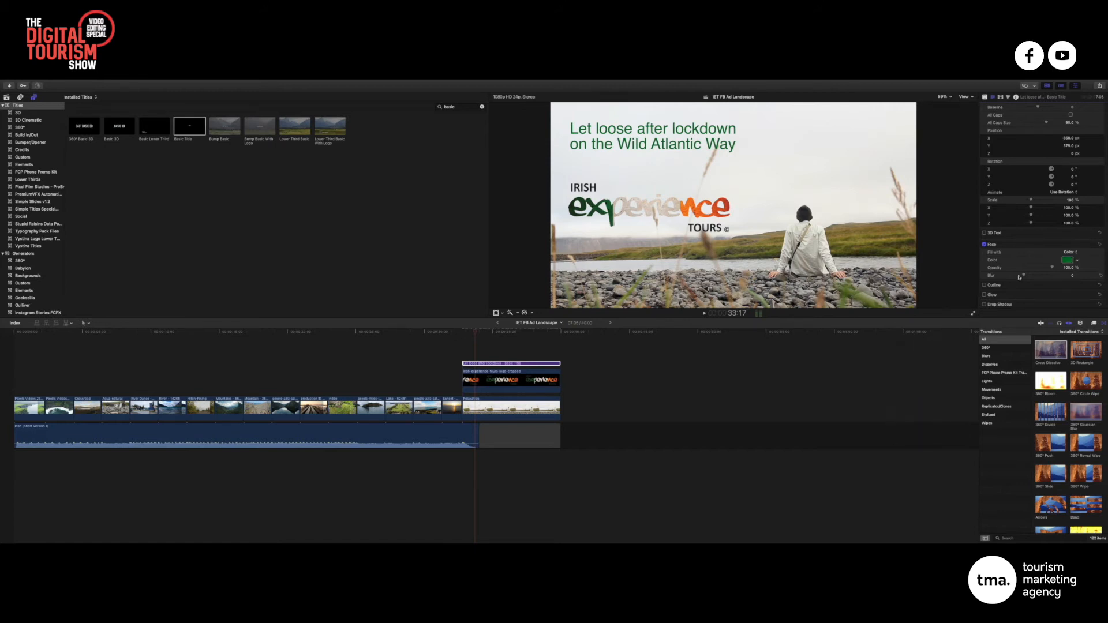
pyautogui.scroll(3, 1056, 194)
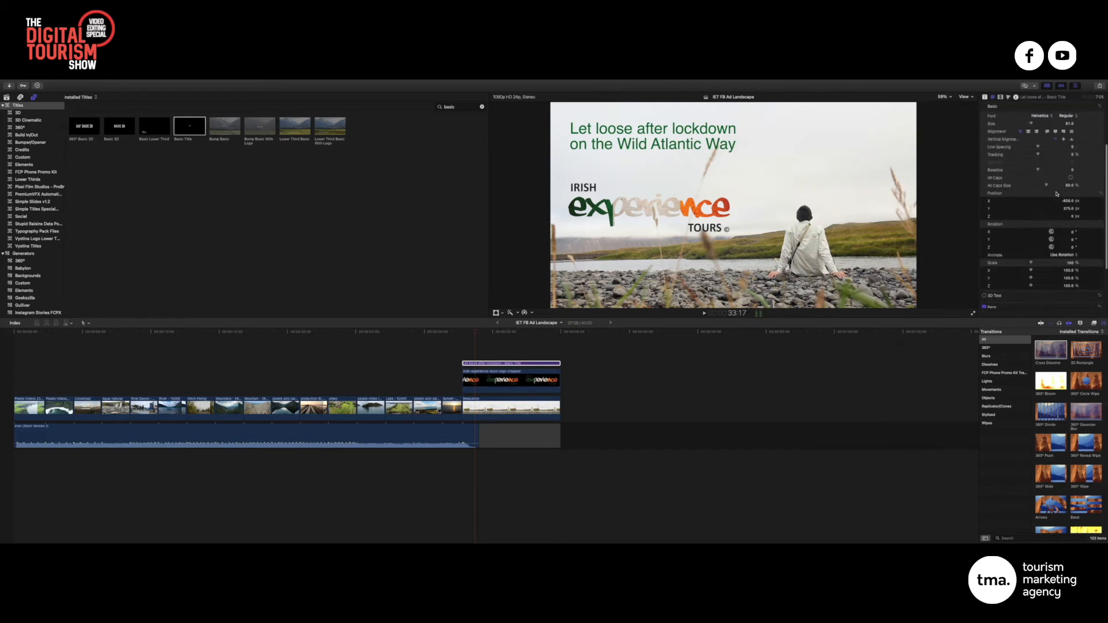
# Set the tagline's font to Perfect Moment
pyautogui.scroll(3, 1056, 195)
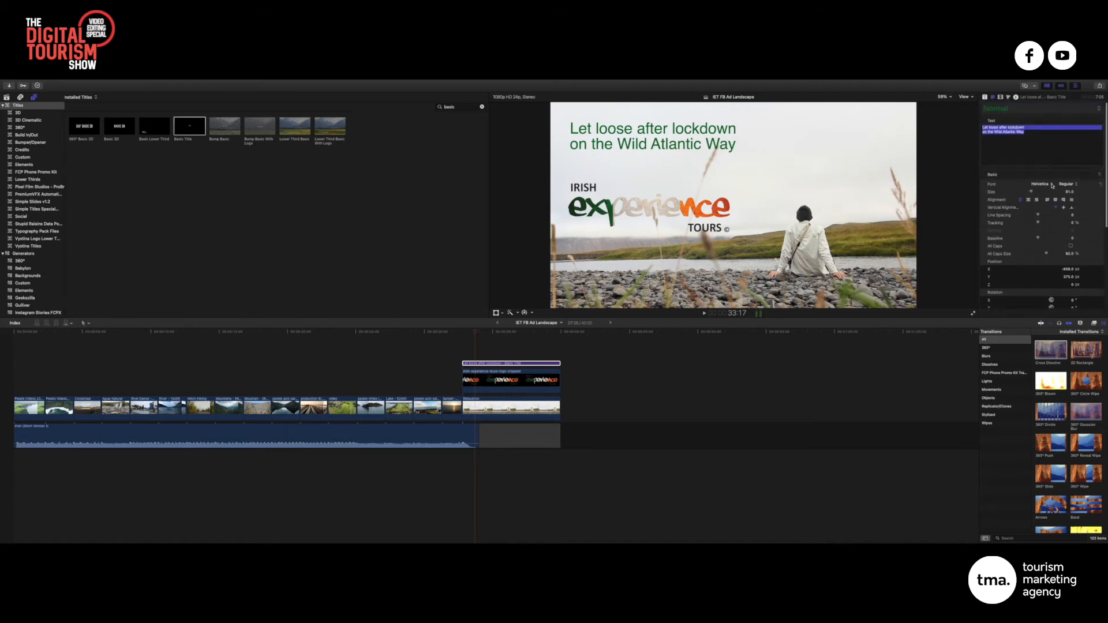
pyautogui.click(1053, 184)
pyautogui.scroll(10, 1053, 186)
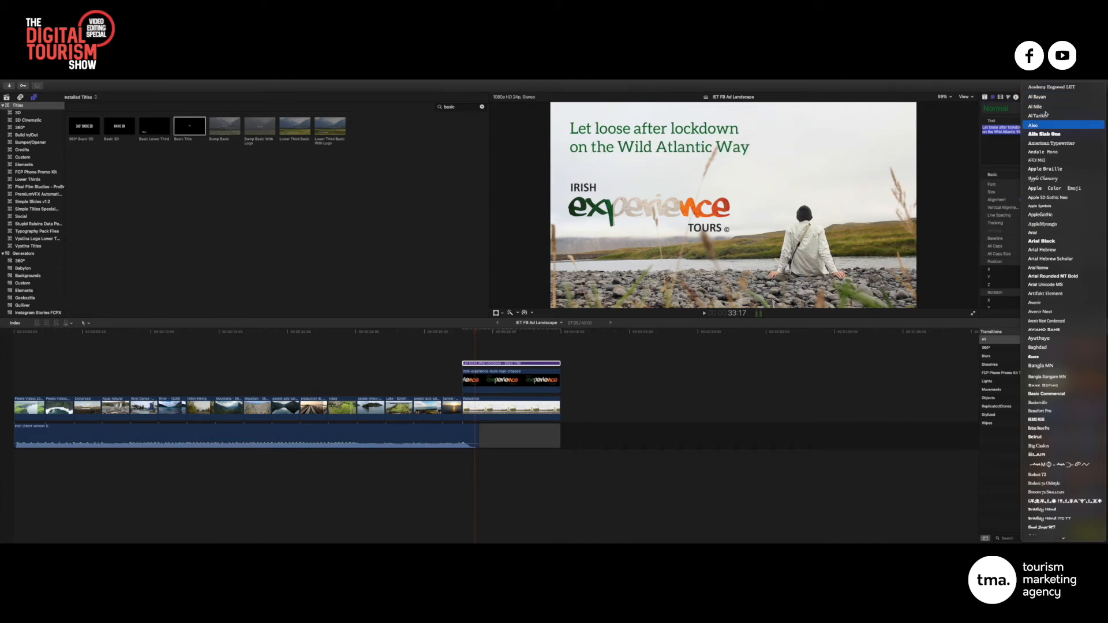
pyautogui.press('Down')
pyautogui.press('Down')
pyautogui.press('Down')
pyautogui.press('Down')
pyautogui.press('Down')
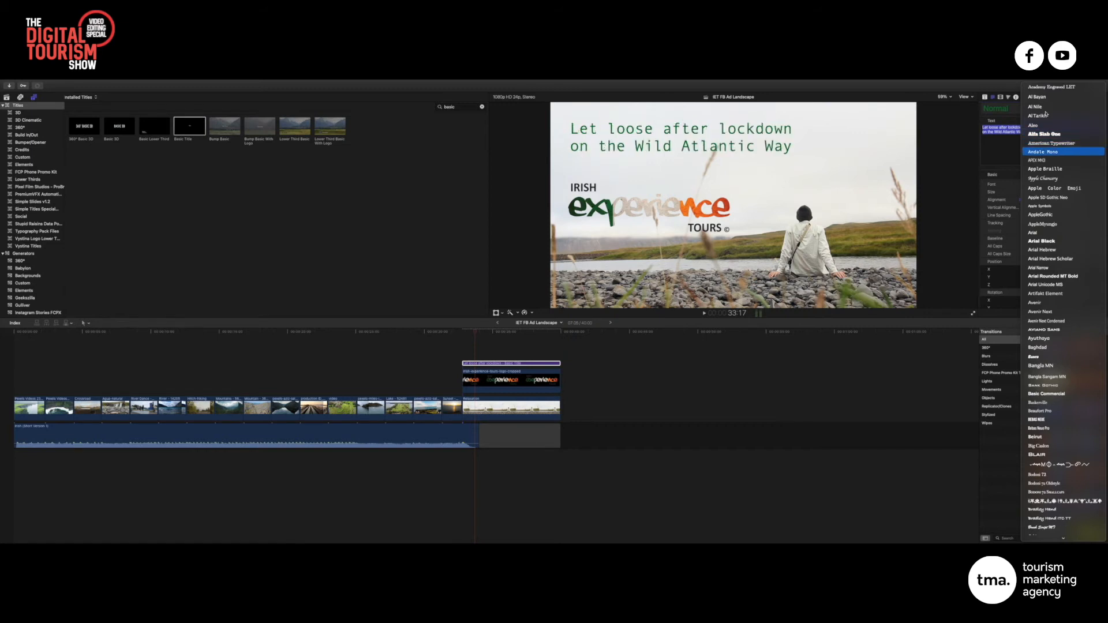
pyautogui.press('Down')
pyautogui.press('Down')
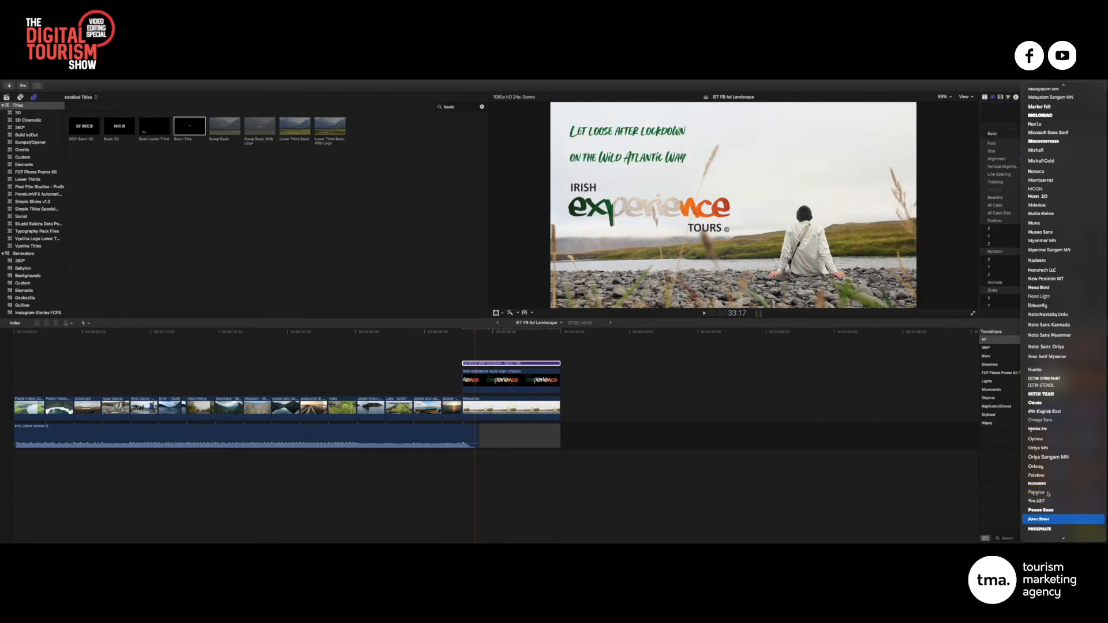
pyautogui.click(1044, 520)
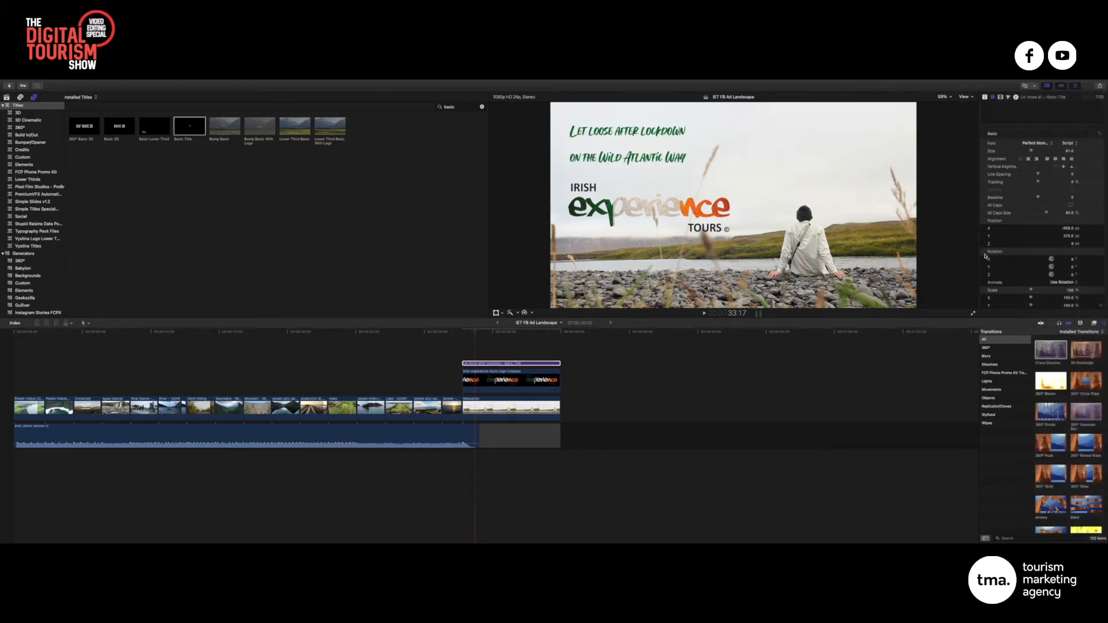
# Enlarge the second line and lower the Line Spacing to -72 to tighten the lines
pyautogui.scroll(3, 1054, 149)
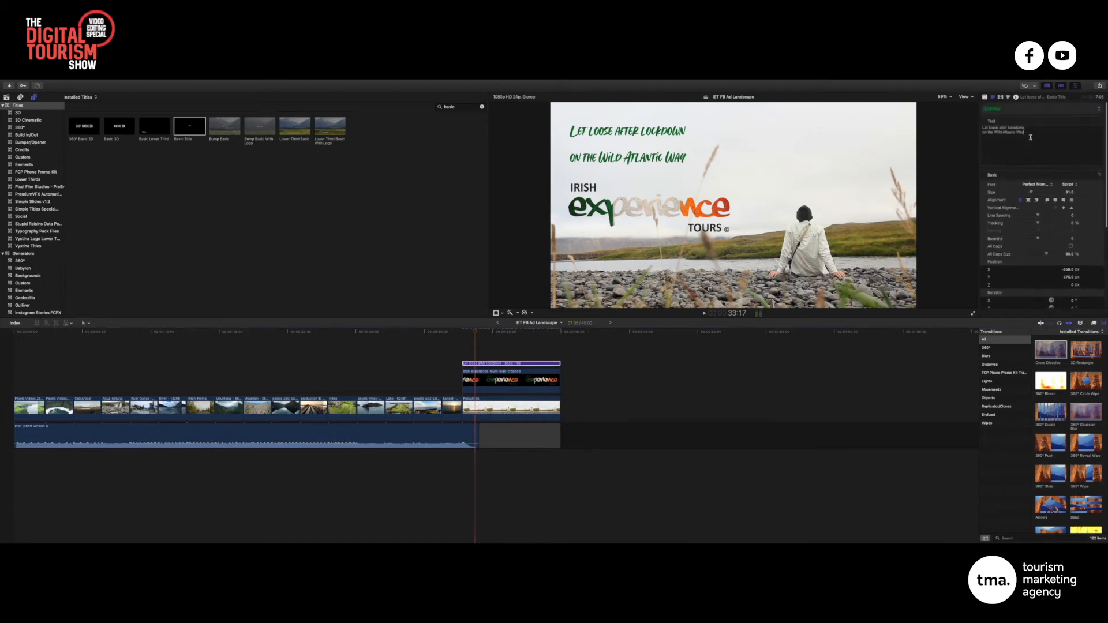
pyautogui.moveTo(1026, 132); pyautogui.dragTo(977, 131)
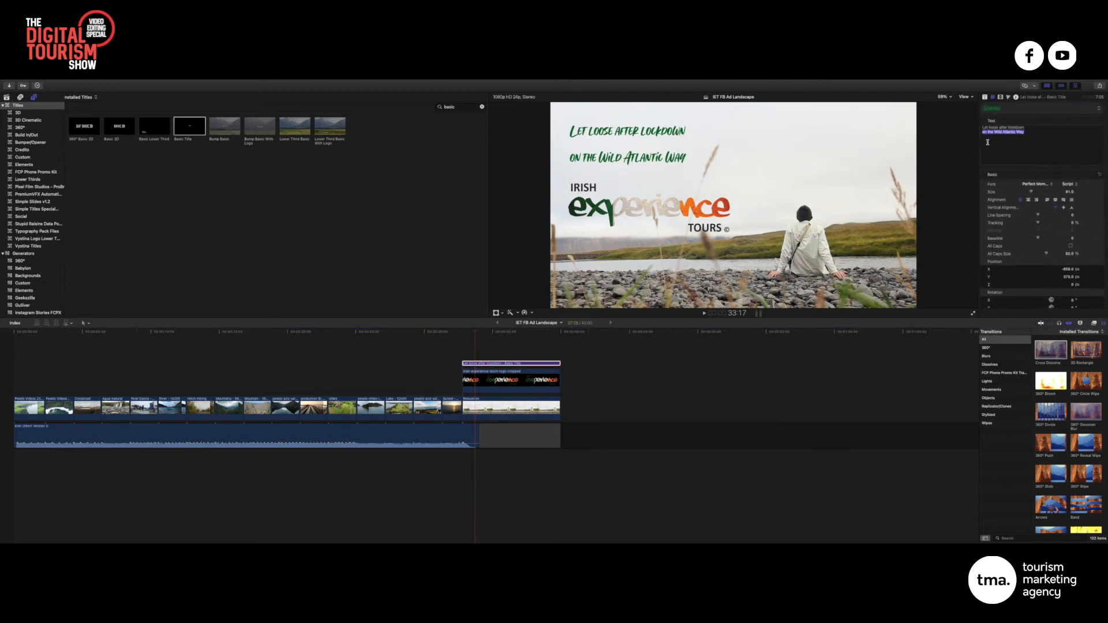
pyautogui.moveTo(1033, 193); pyautogui.dragTo(1038, 192)
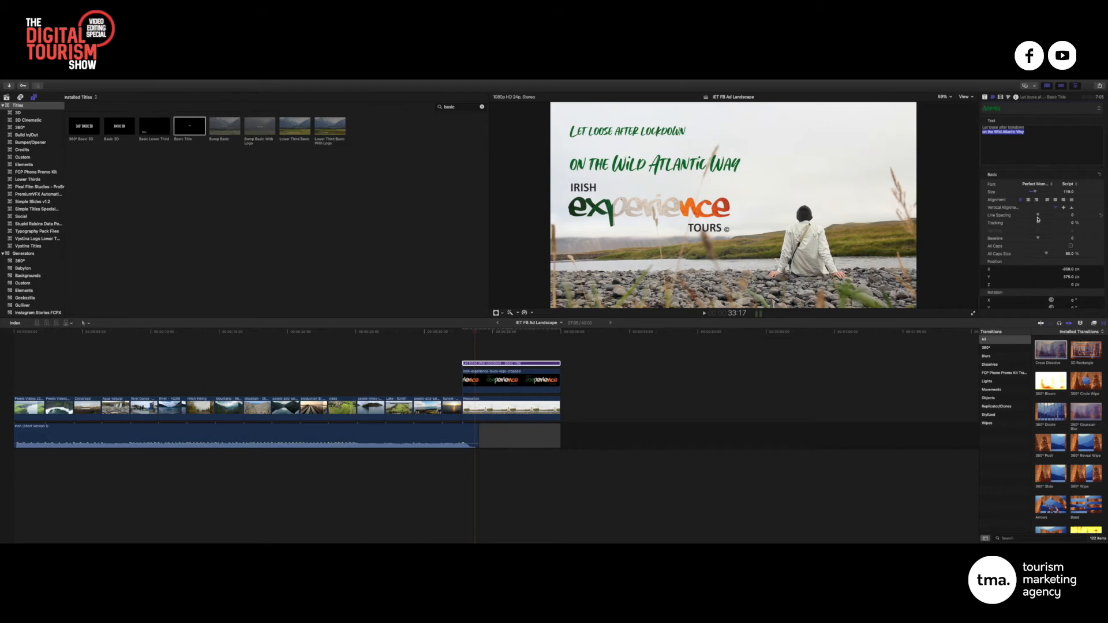
pyautogui.moveTo(1038, 219); pyautogui.dragTo(1041, 222)
pyautogui.moveTo(1032, 156); pyautogui.dragTo(970, 123)
pyautogui.moveTo(1039, 215); pyautogui.dragTo(1026, 215)
pyautogui.moveTo(1025, 127); pyautogui.dragTo(963, 125)
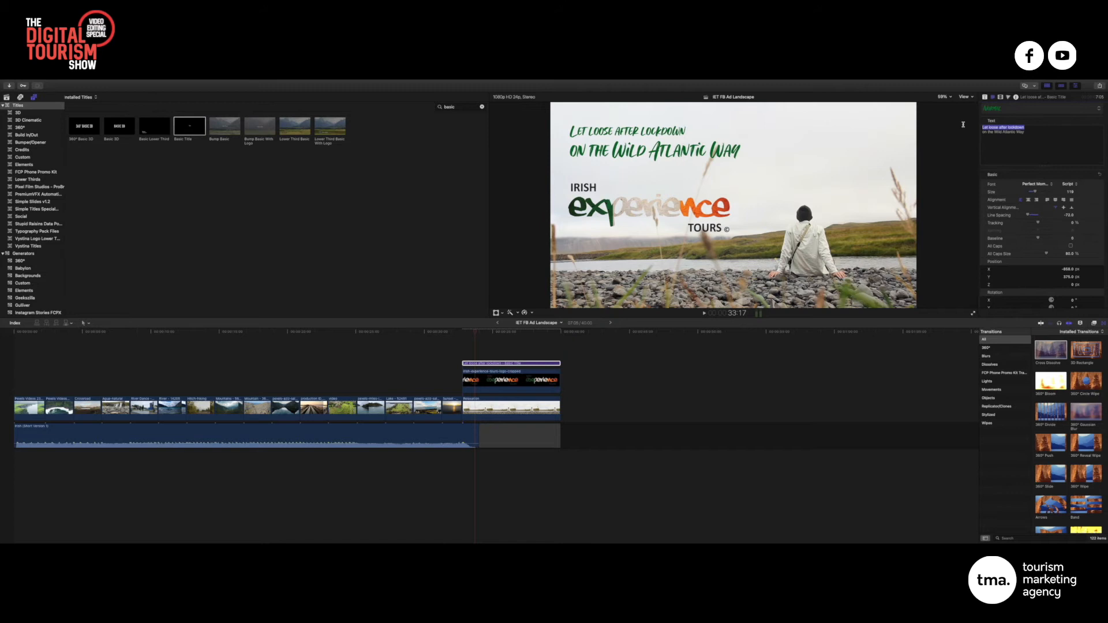
# Set the tagline's first line to Helvetica Neue Bold
pyautogui.click(1052, 184)
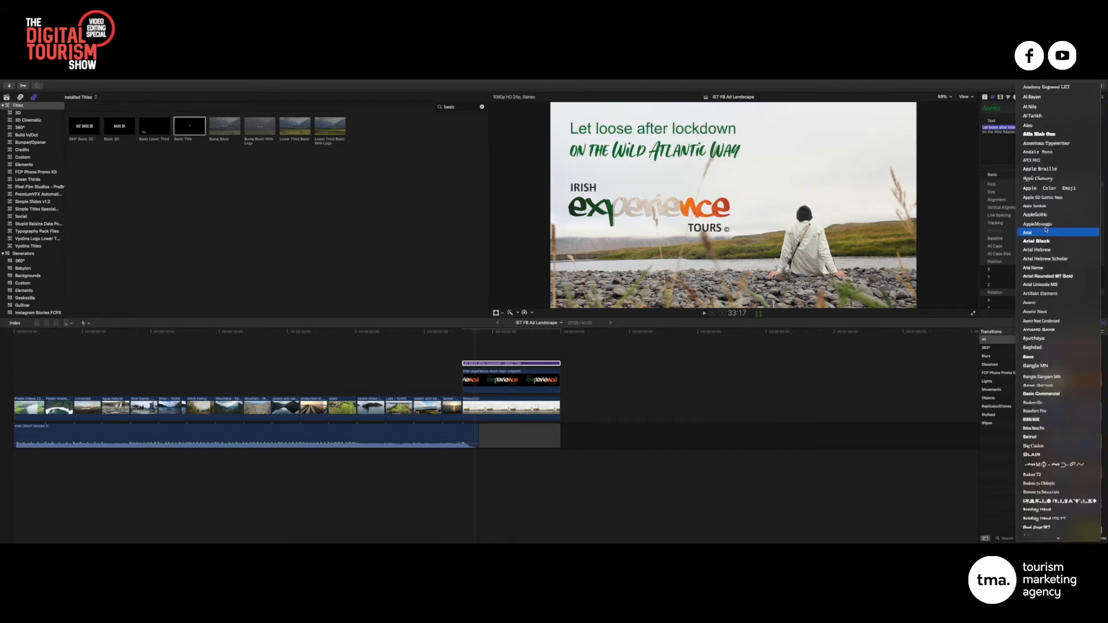
pyautogui.scroll(-6, 1056, 240)
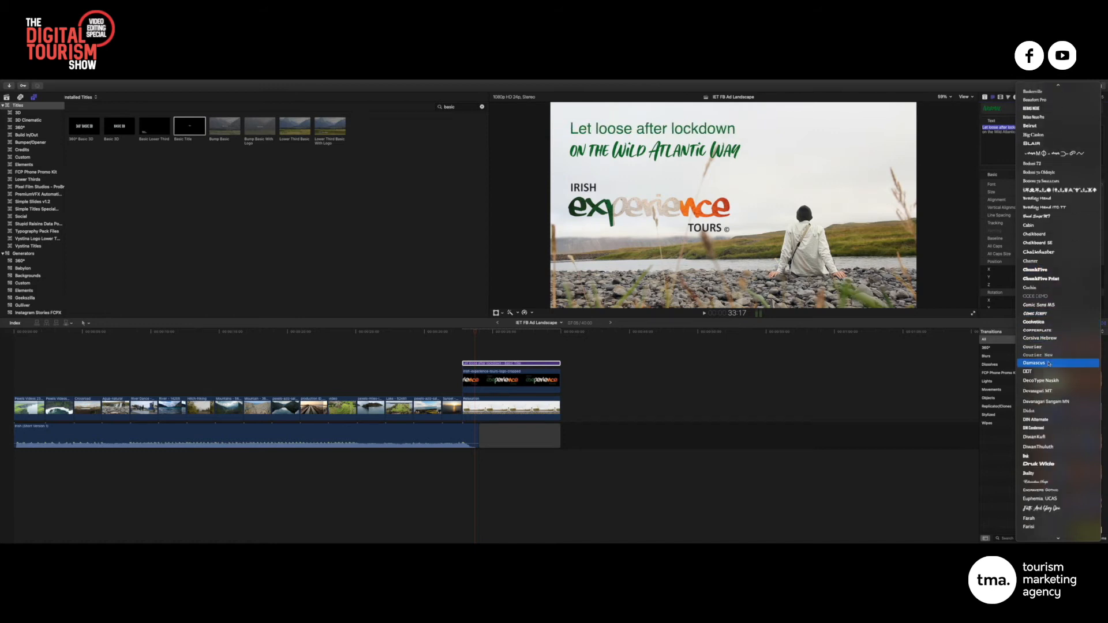
pyautogui.scroll(-5, 1048, 369)
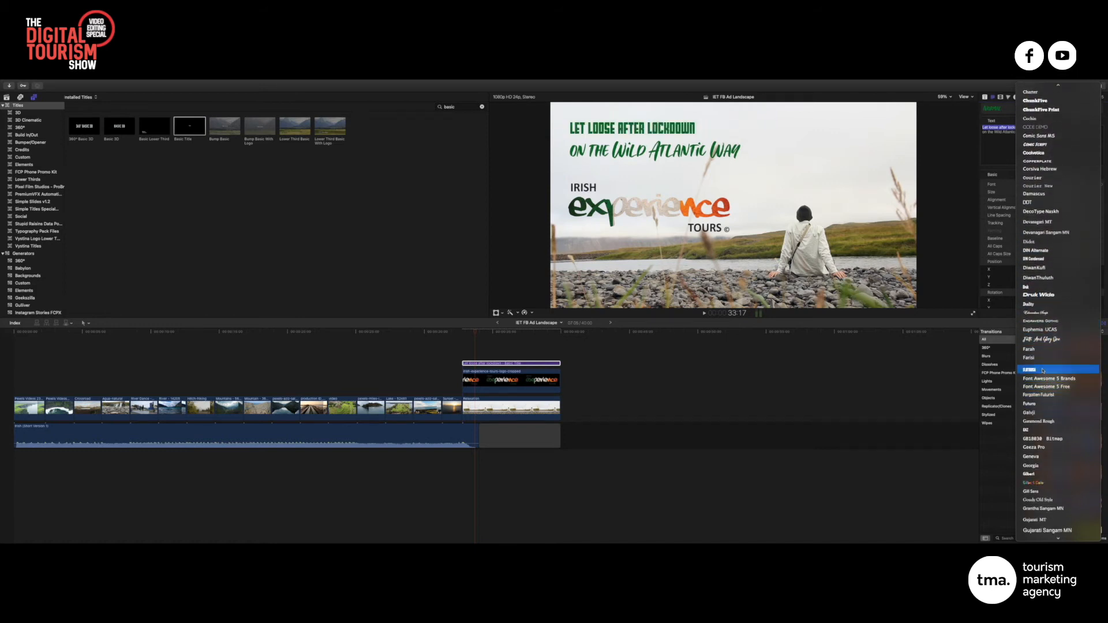
pyautogui.scroll(-6, 1045, 378)
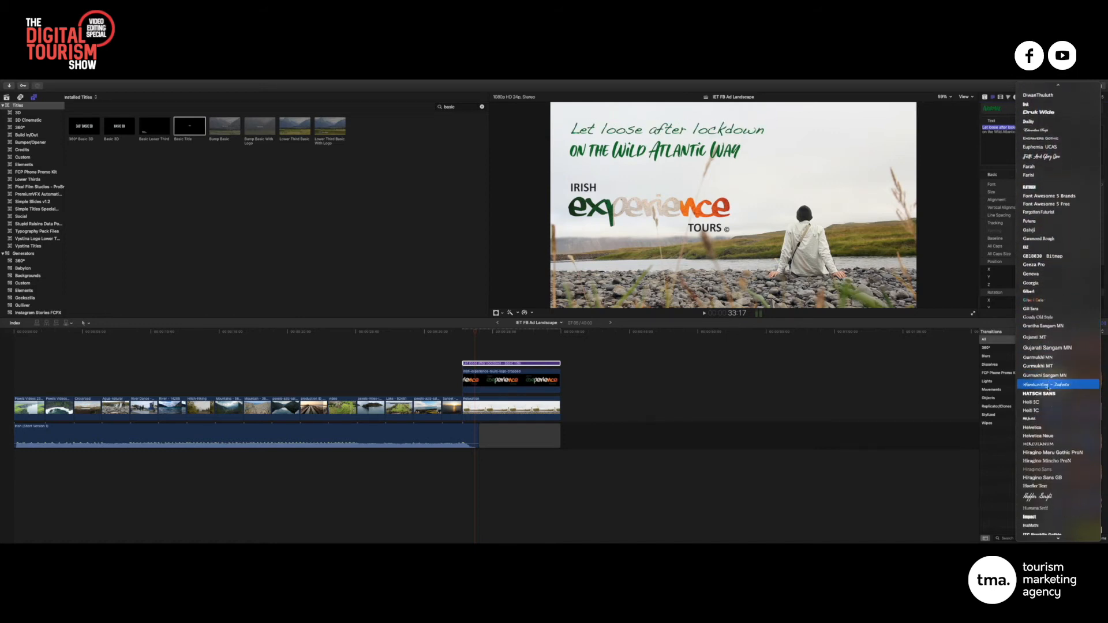
pyautogui.click(1050, 437)
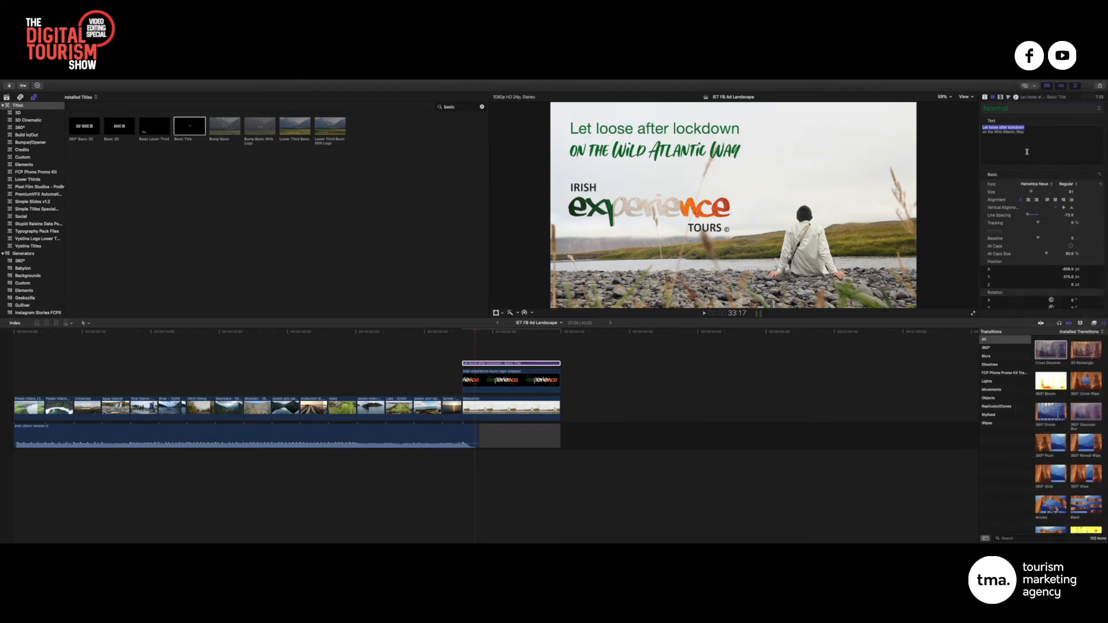
pyautogui.click(1065, 184)
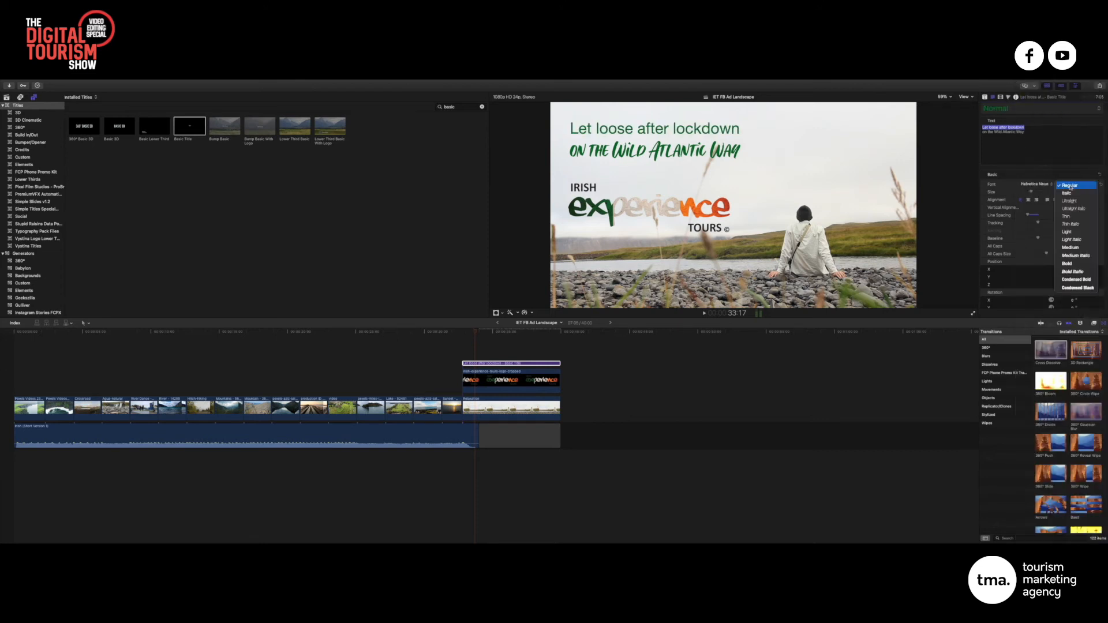
pyautogui.click(1079, 266)
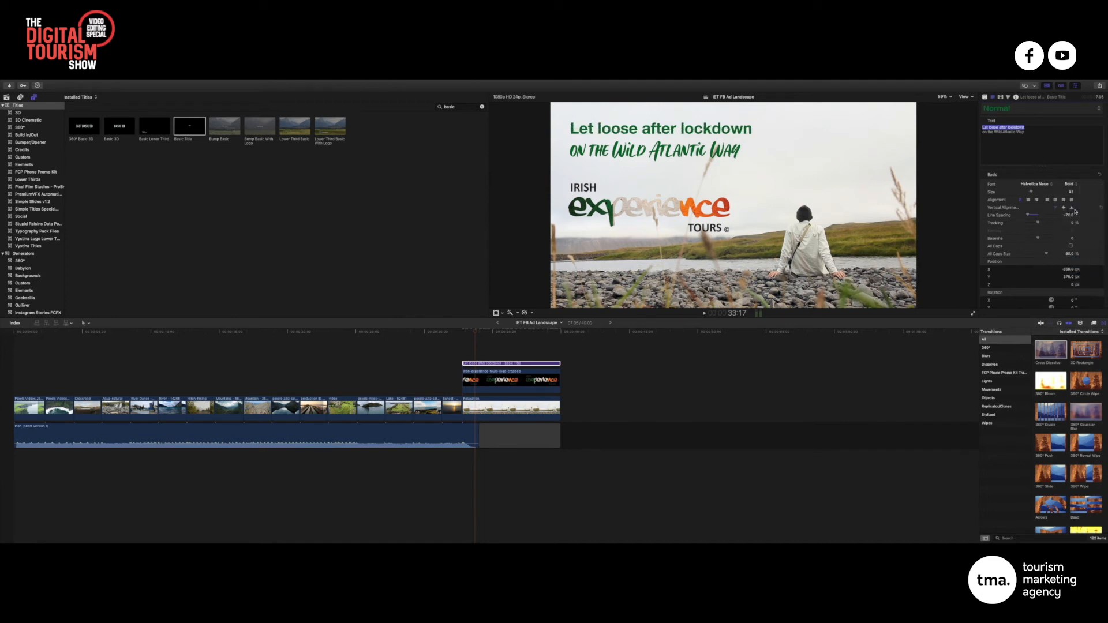
# Shrink the first line's size, then set both lines' Line Spacing to -84
pyautogui.moveTo(1032, 194); pyautogui.dragTo(1029, 192)
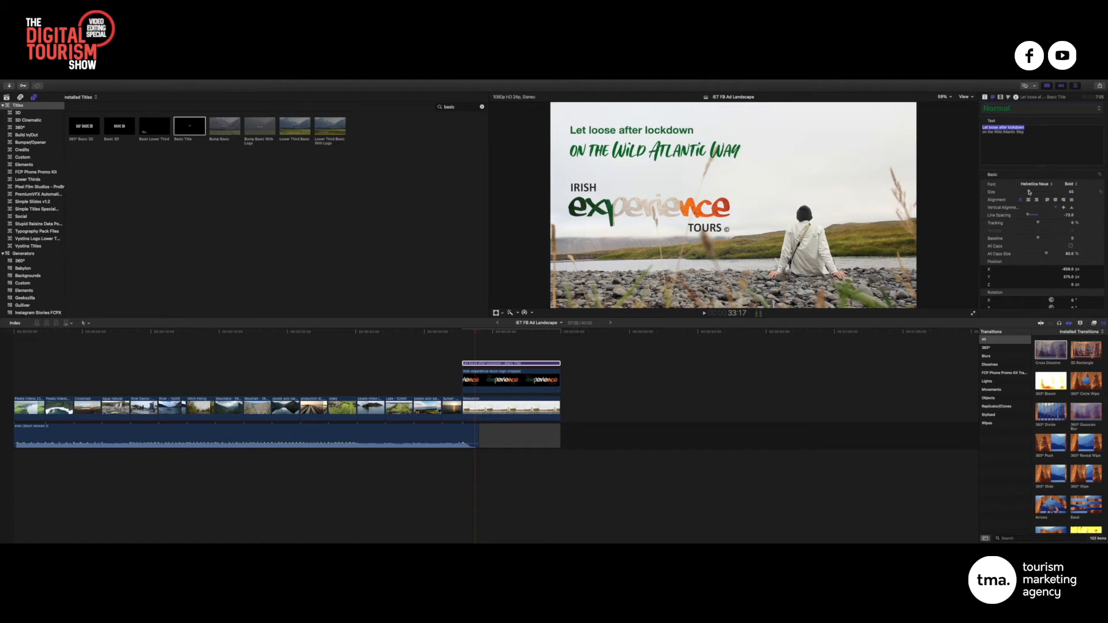
pyautogui.moveTo(1029, 191); pyautogui.dragTo(1028, 192)
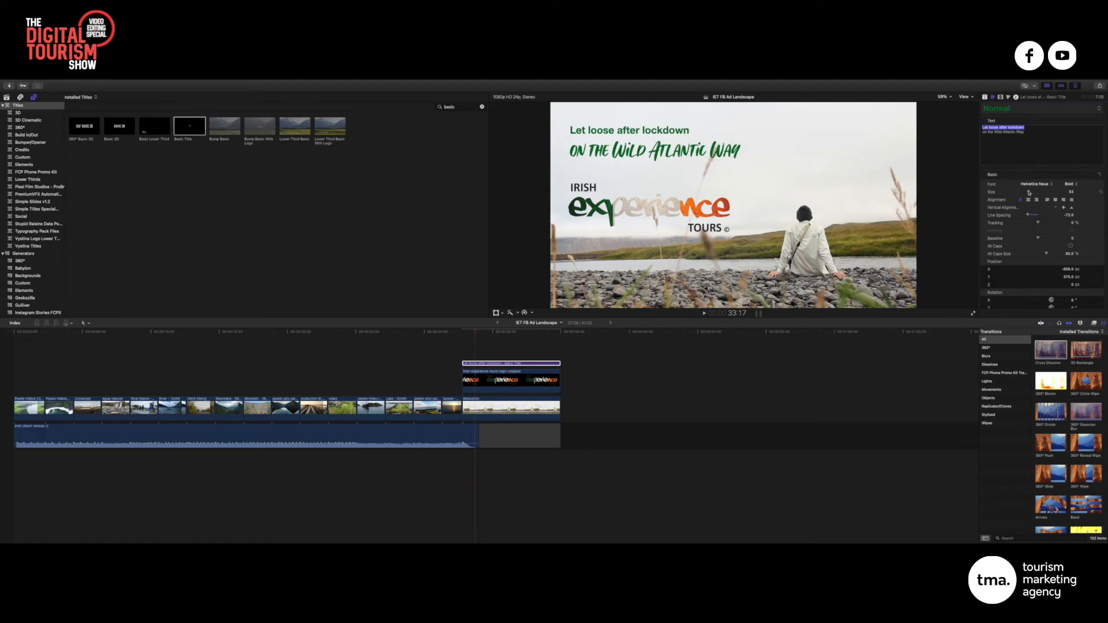
pyautogui.moveTo(1053, 136); pyautogui.dragTo(985, 128)
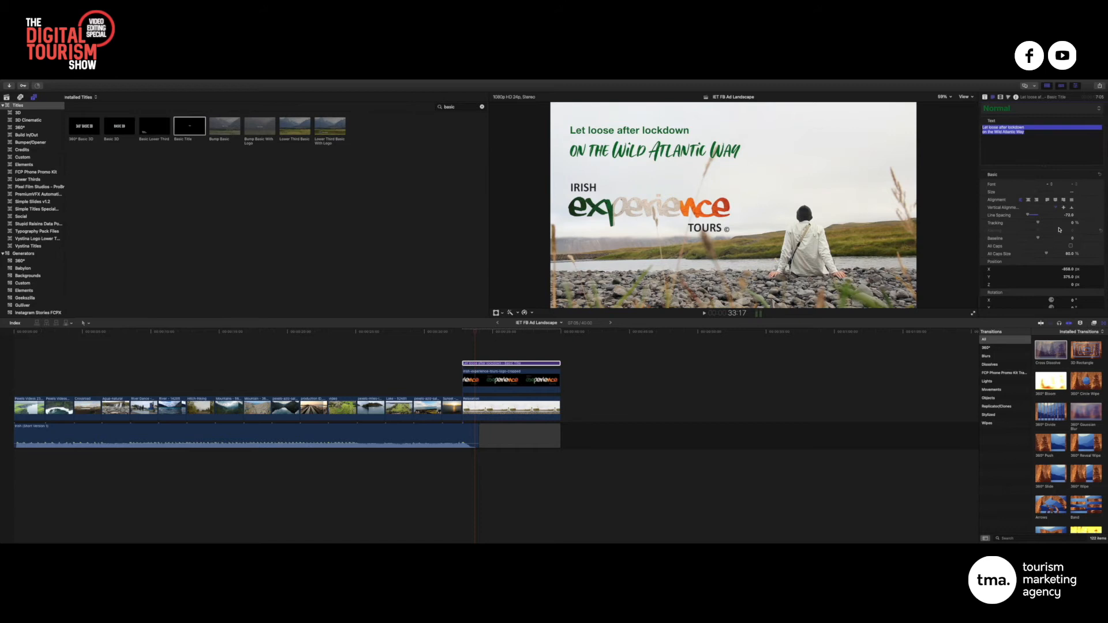
pyautogui.moveTo(1033, 217); pyautogui.dragTo(1027, 217)
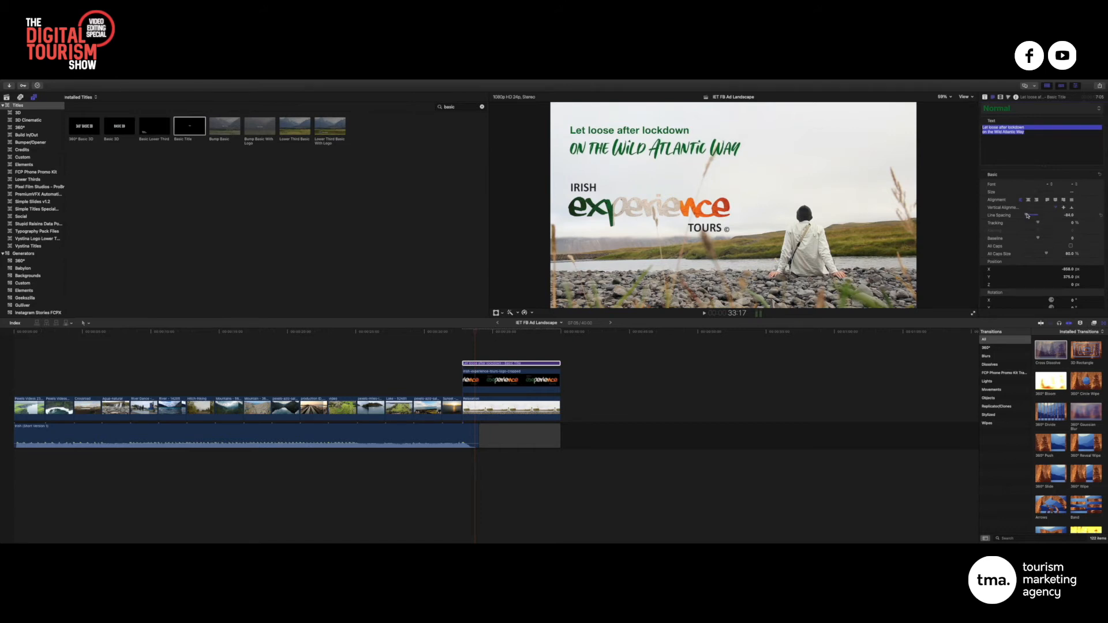
# Enlarge the second line, 'on the Wild Atlantic Way', to a size of about 154
pyautogui.click(502, 363)
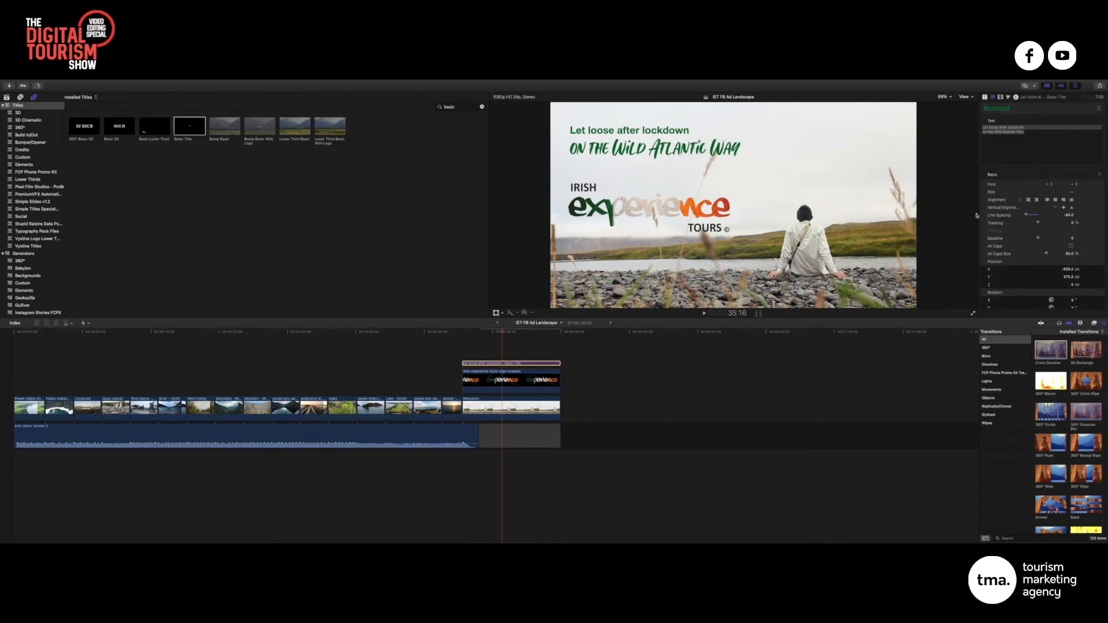
pyautogui.tripleClick(1003, 131)
pyautogui.moveTo(1032, 192); pyautogui.dragTo(1041, 193)
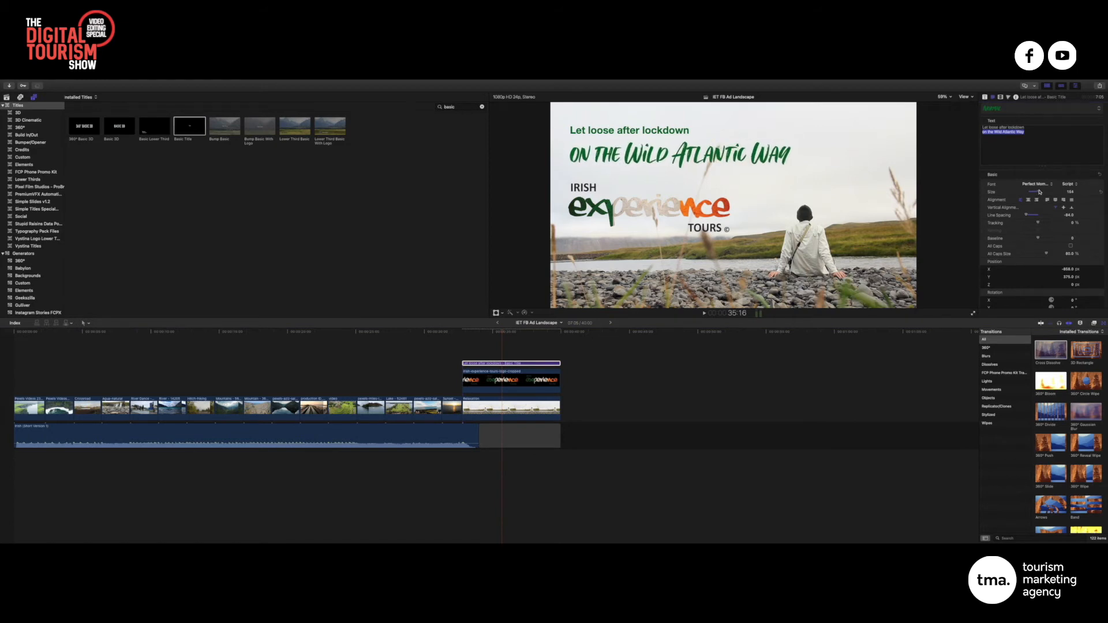
pyautogui.scroll(-1, 1042, 153)
pyautogui.tripleClick(1007, 124)
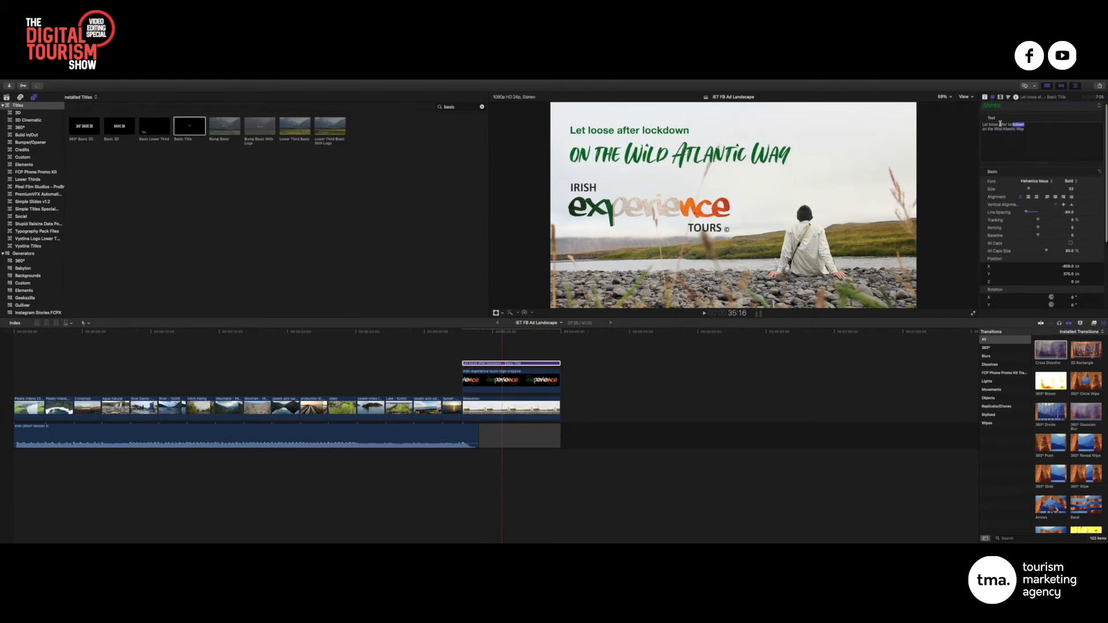
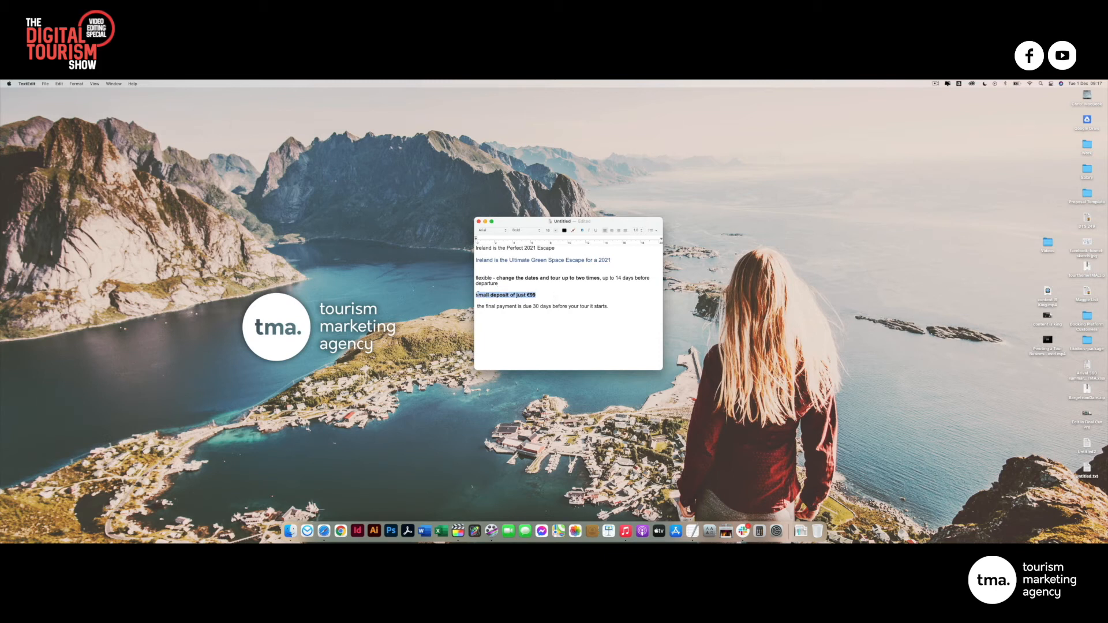
# Copy 'Ireland is the Ultimate Green Space Escape for a 2021' from the TextEdit note into Final Cut Pro
pyautogui.click(582, 292)
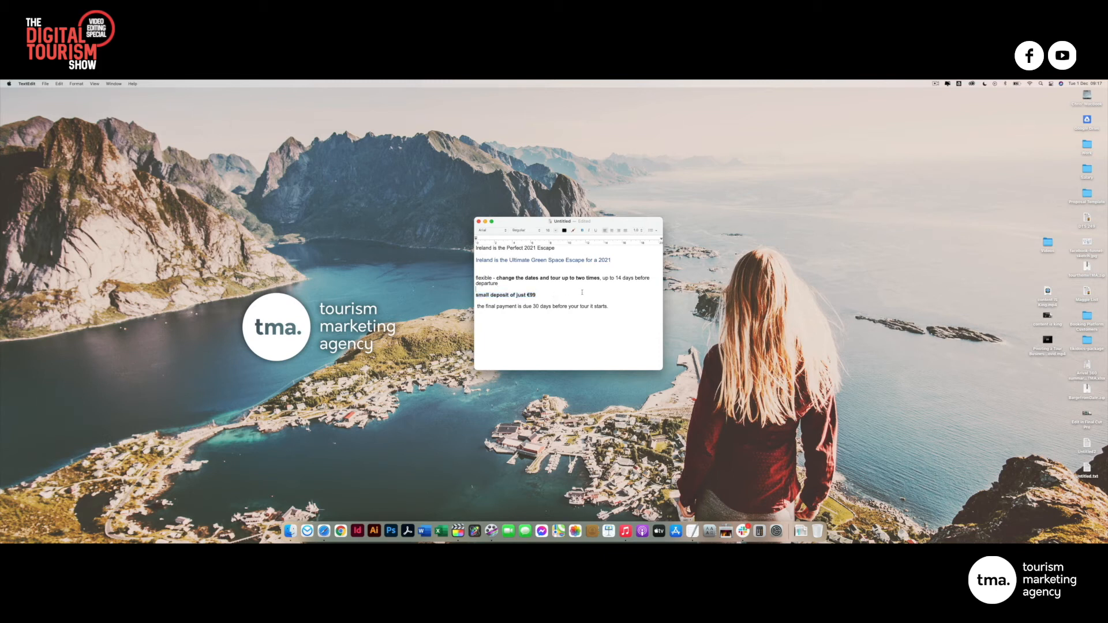
pyautogui.tripleClick(626, 305)
pyautogui.click(559, 292)
pyautogui.moveTo(614, 259); pyautogui.dragTo(475, 259)
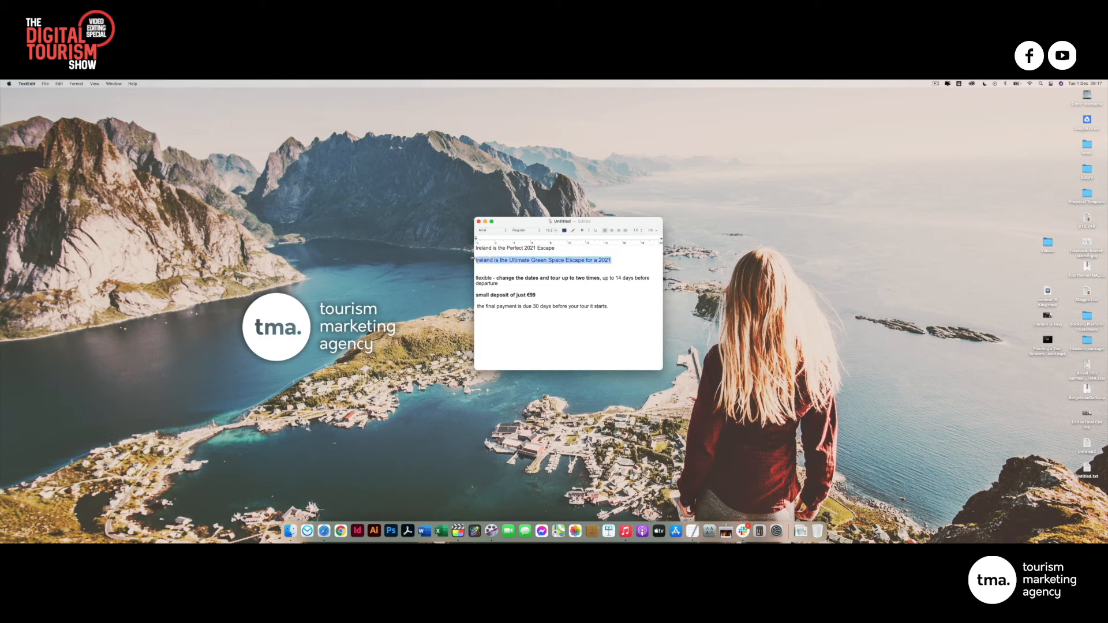
pyautogui.press('super+c')
pyautogui.press('super+Tab')
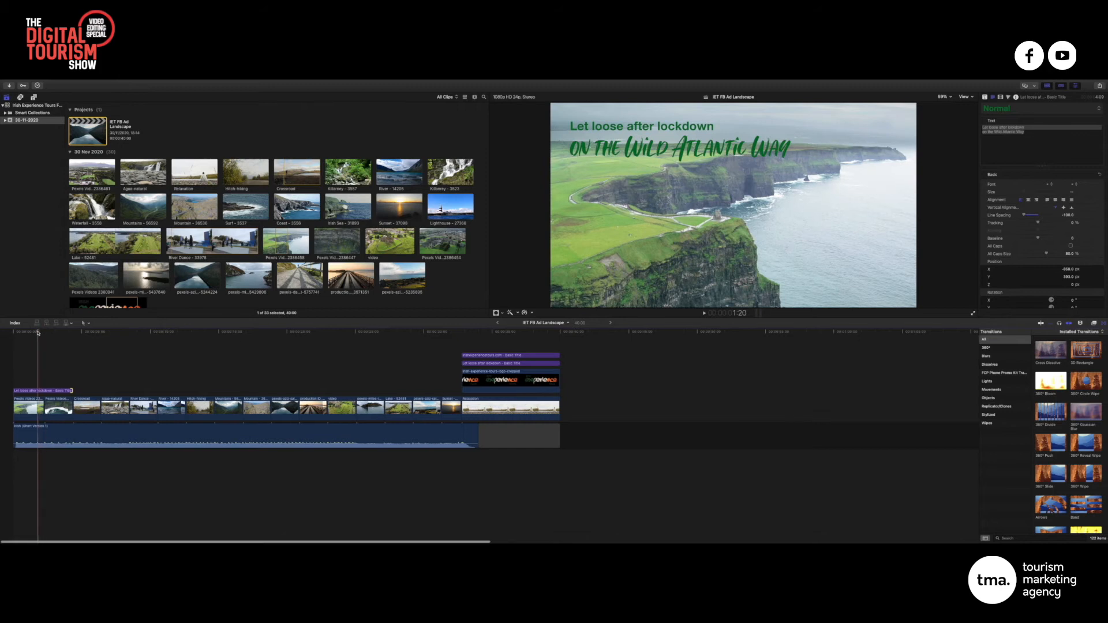
# Replace the opening title's 'Let loose after lockdown' text with the pasted Green Space Escape headline
pyautogui.press('l')
pyautogui.click(51, 392)
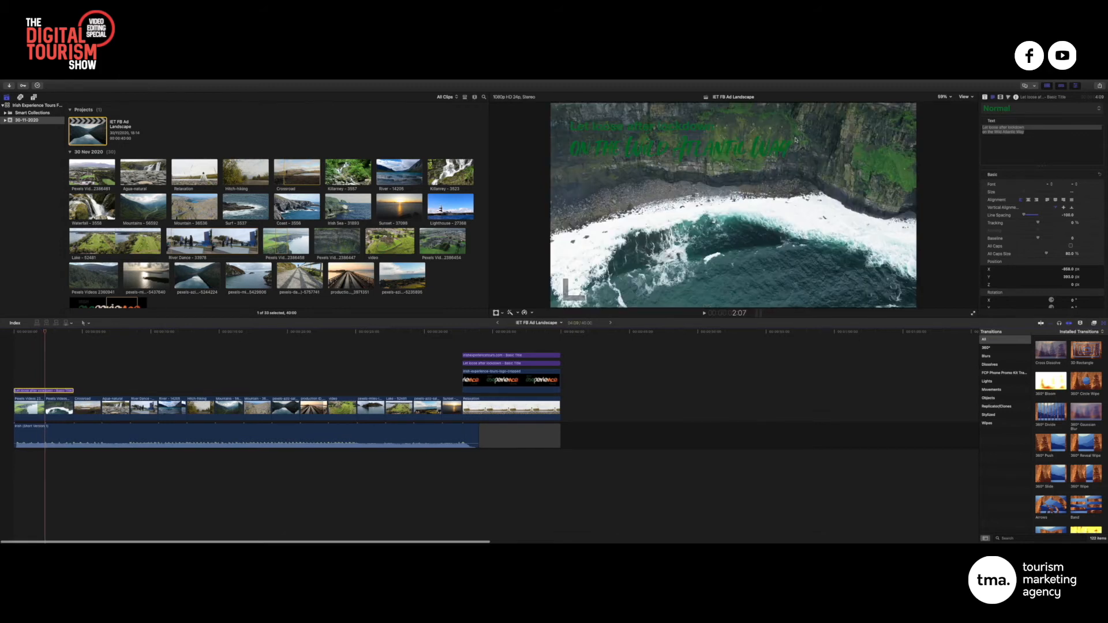
pyautogui.tripleClick(1030, 133)
pyautogui.moveTo(1030, 132); pyautogui.dragTo(984, 132)
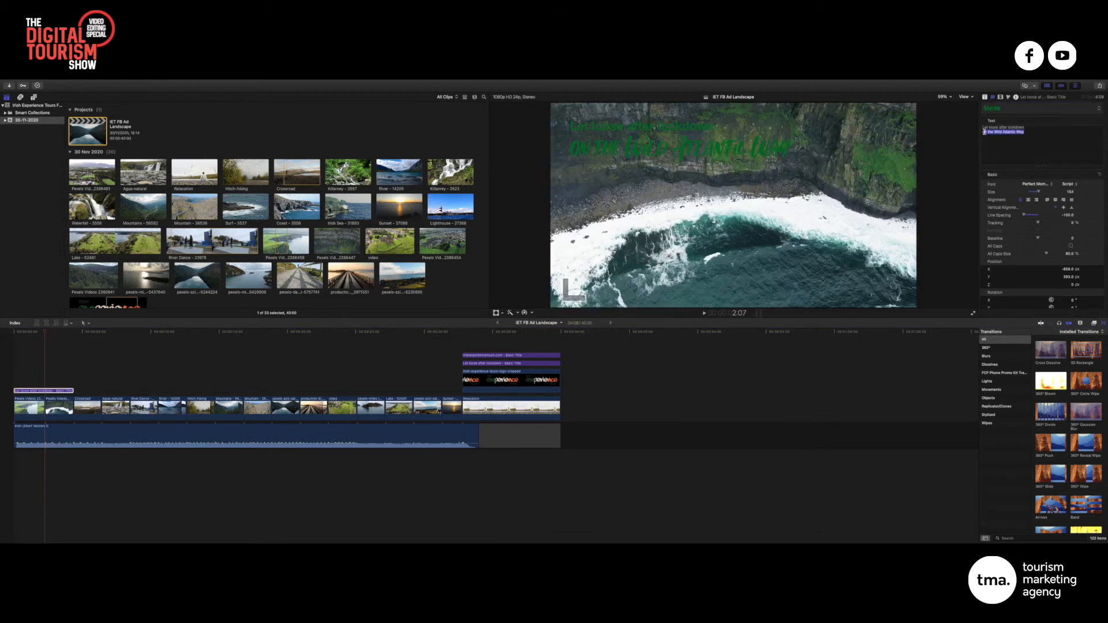
pyautogui.press('super+v')
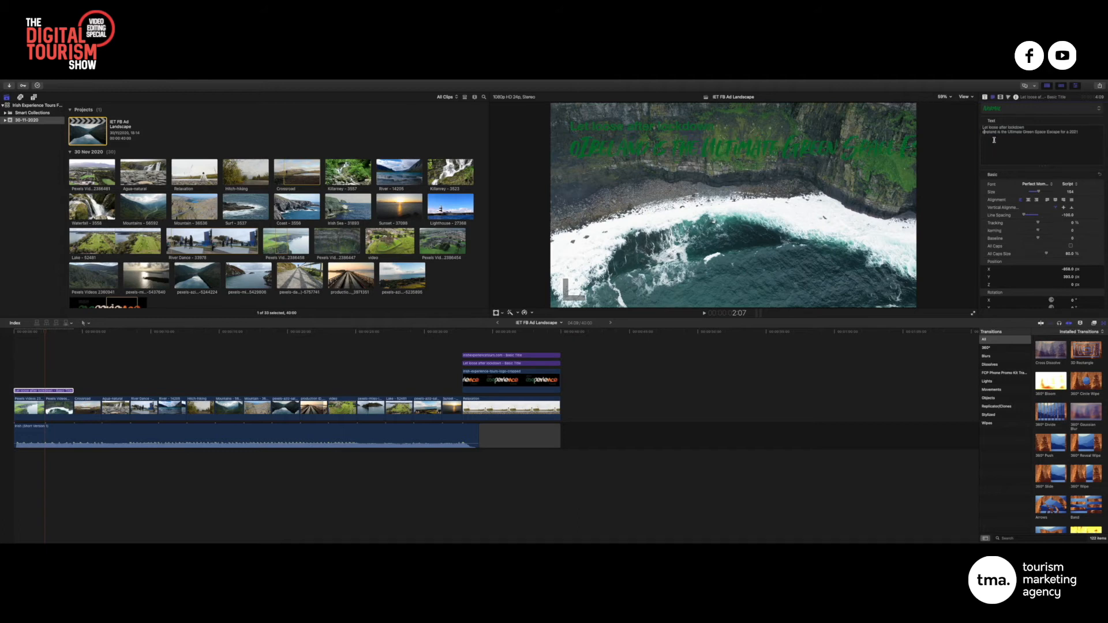
pyautogui.moveTo(1025, 127); pyautogui.dragTo(975, 128)
pyautogui.press('BackSpace')
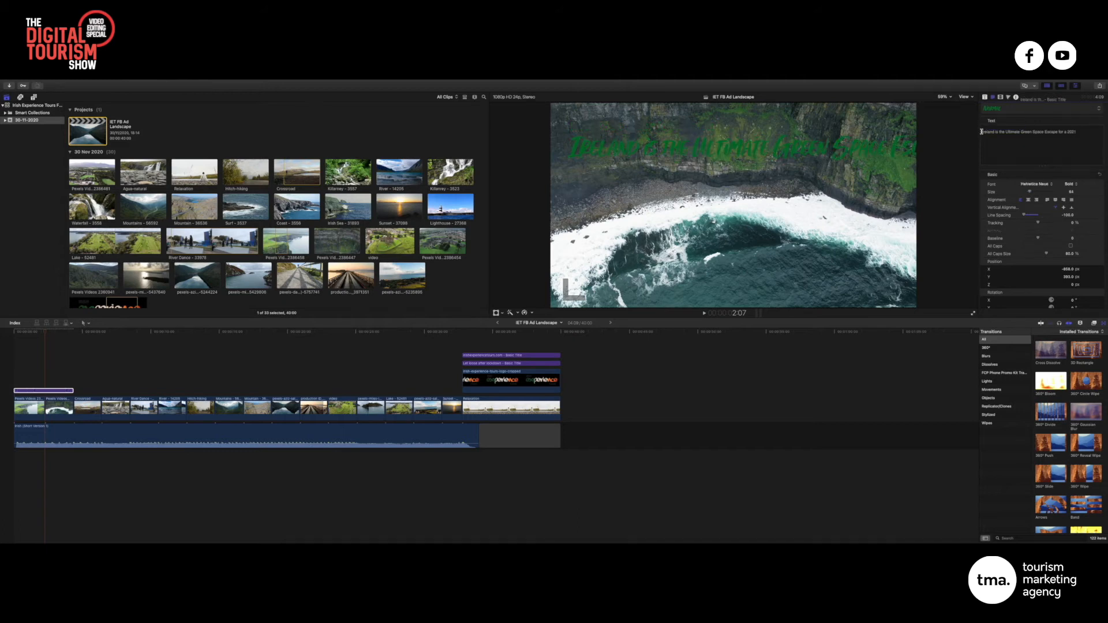
pyautogui.press('Delete')
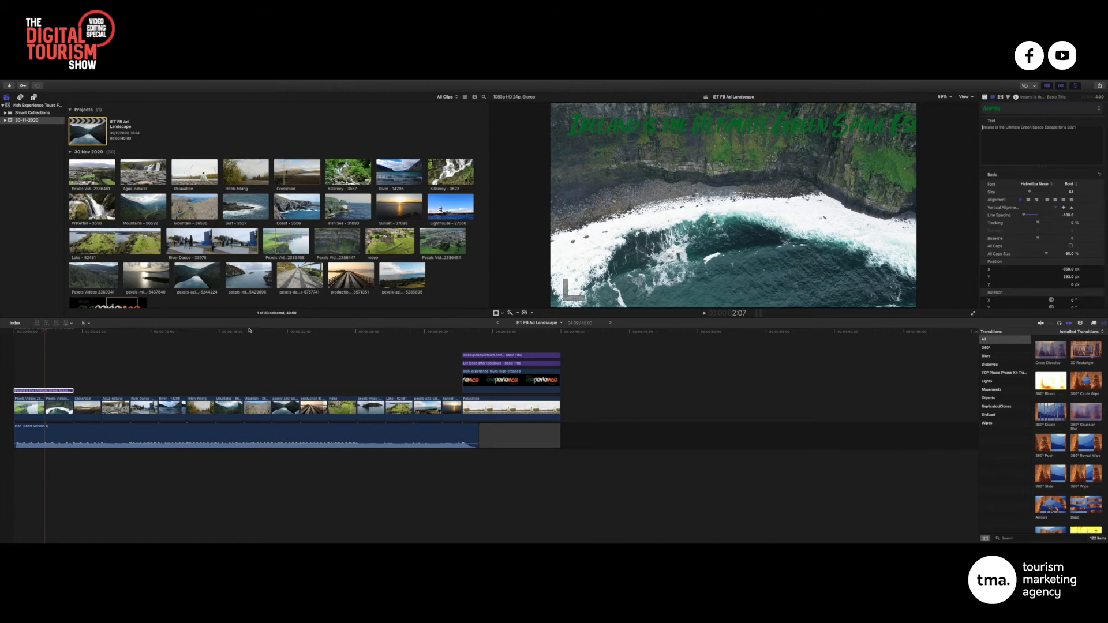
pyautogui.click(35, 333)
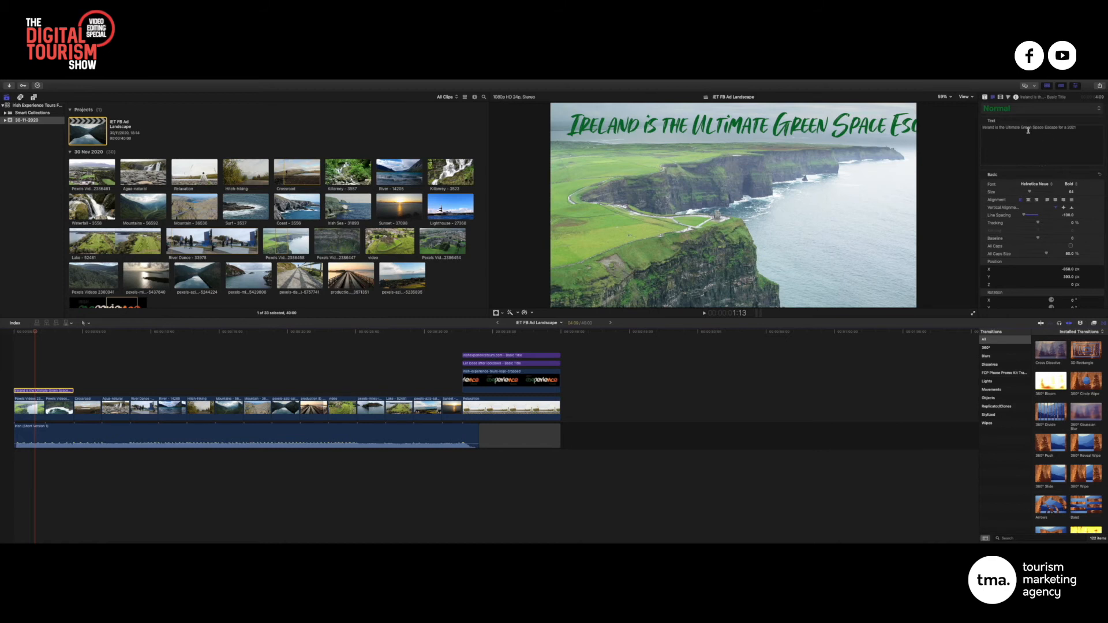
# Break the title before 'for a 2021', centre-align it, set Size 121 and shift Position X
pyautogui.click(1058, 127)
pyautogui.press('Return')
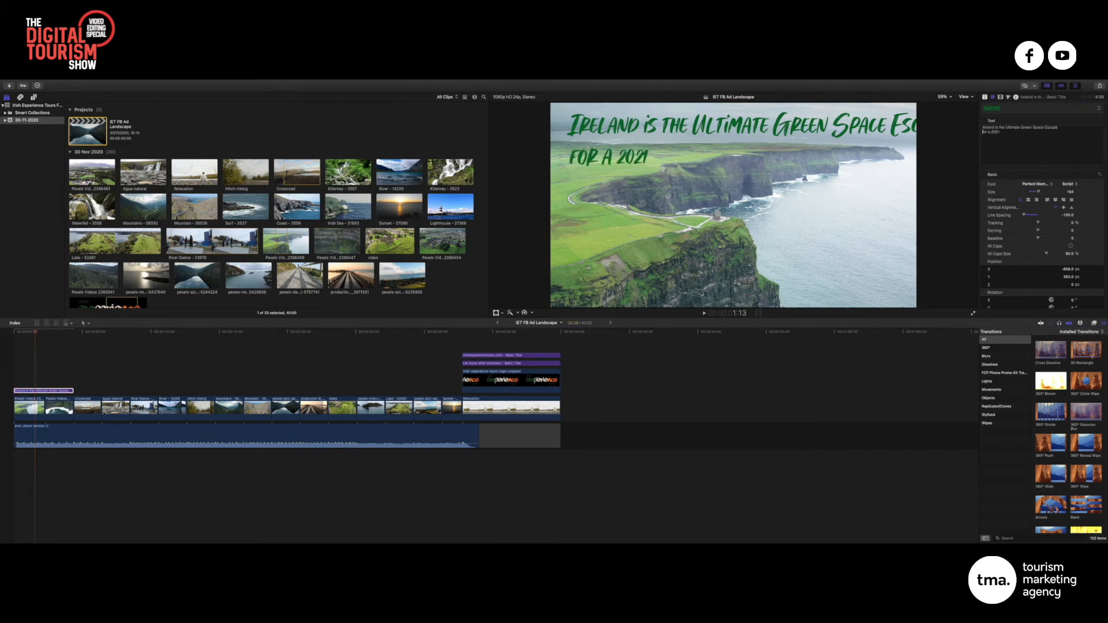
pyautogui.press('super+a')
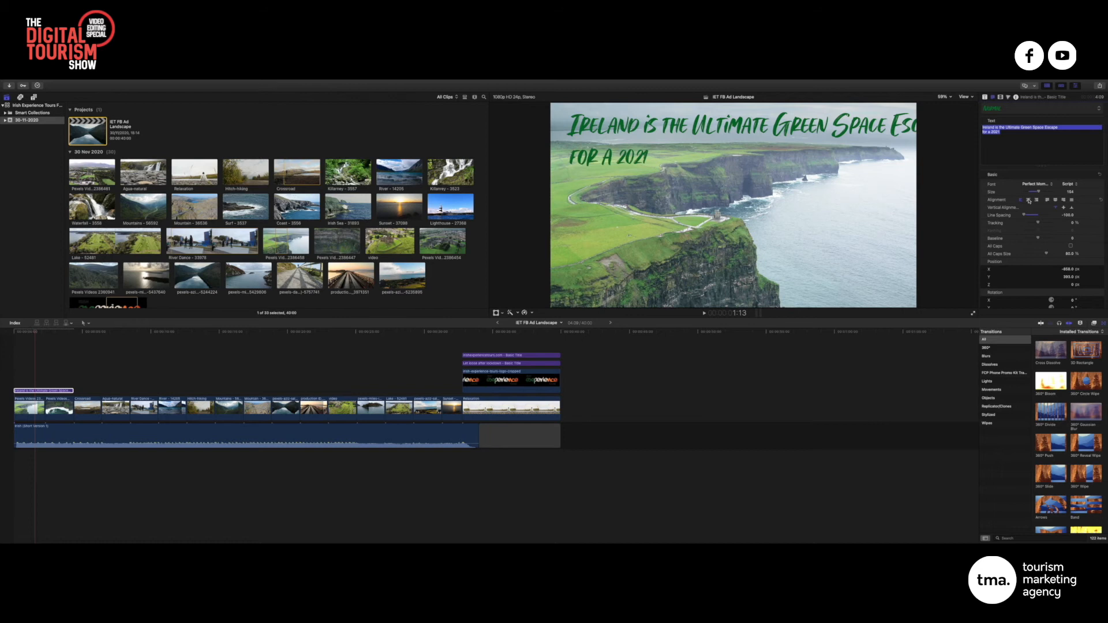
pyautogui.click(1028, 200)
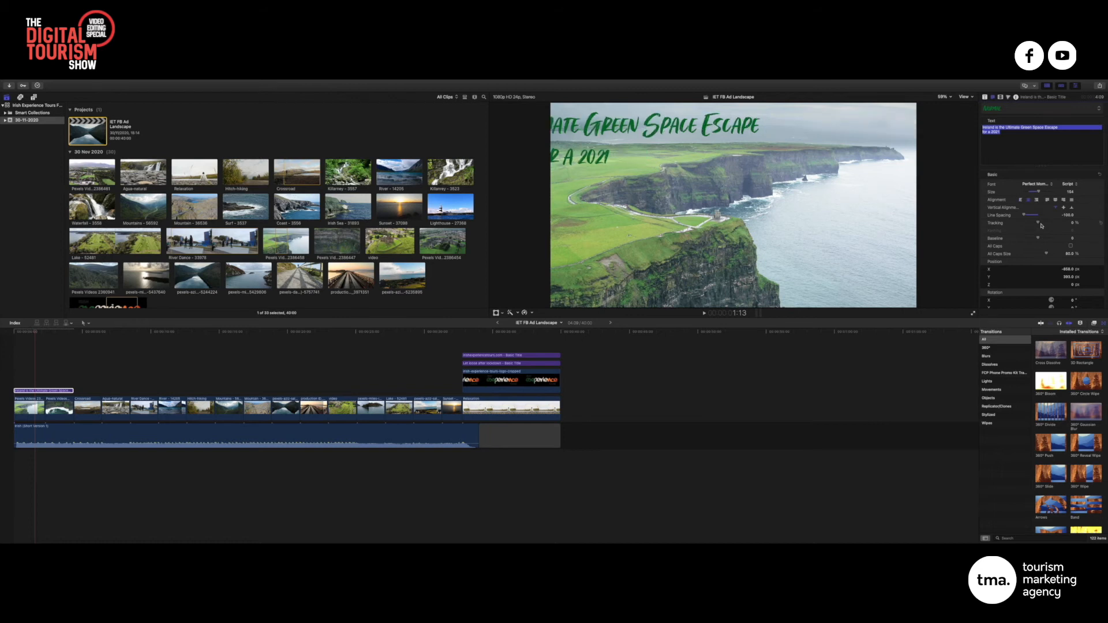
pyautogui.moveTo(1037, 188); pyautogui.dragTo(1036, 192)
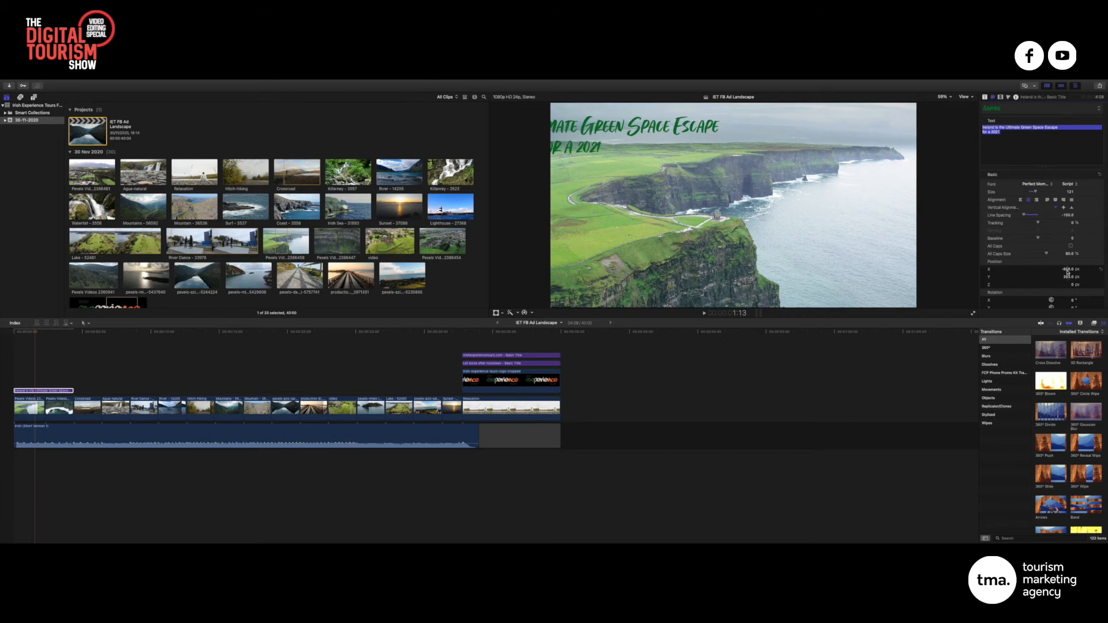
pyautogui.moveTo(1068, 269)
pyautogui.mouseDown()
pyautogui.moveTo(1085, 269)
pyautogui.moveTo(1068, 278)
pyautogui.moveTo(1068, 266)
pyautogui.moveTo(1068, 277)
pyautogui.mouseUp()
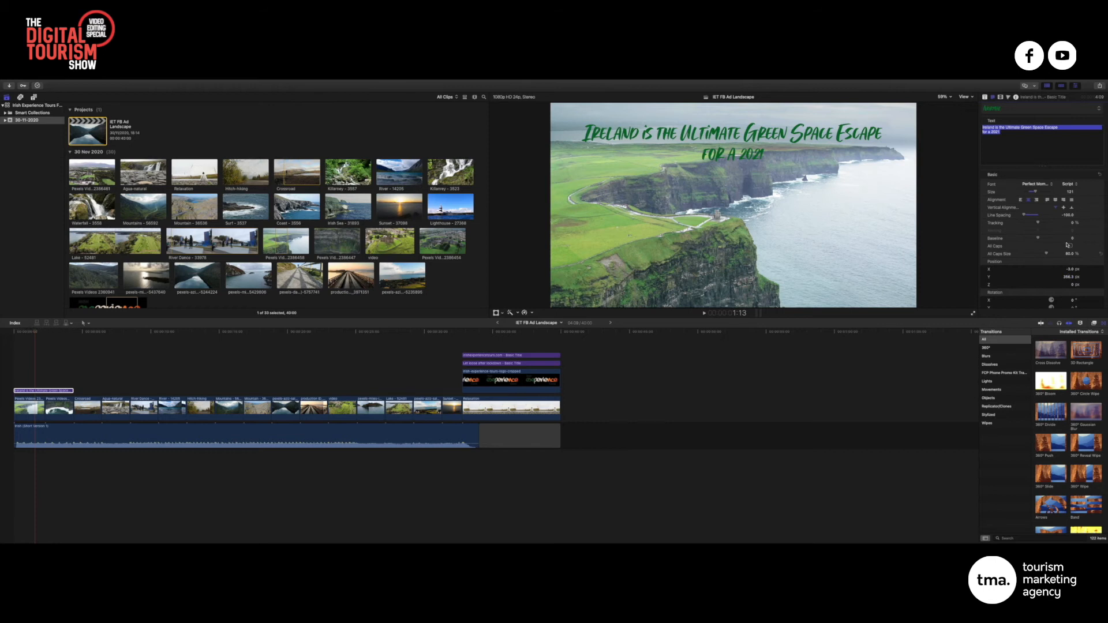
# Make the title's face colour white and enlarge it to size 176
pyautogui.scroll(-4, 1072, 273)
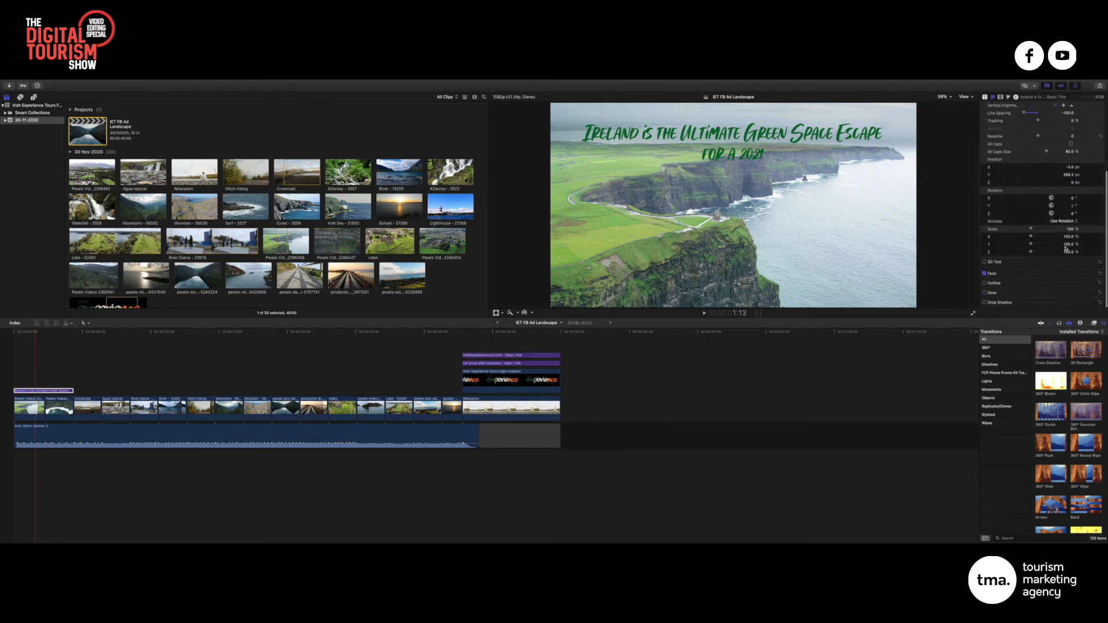
pyautogui.click(1091, 276)
pyautogui.scroll(-1, 1075, 290)
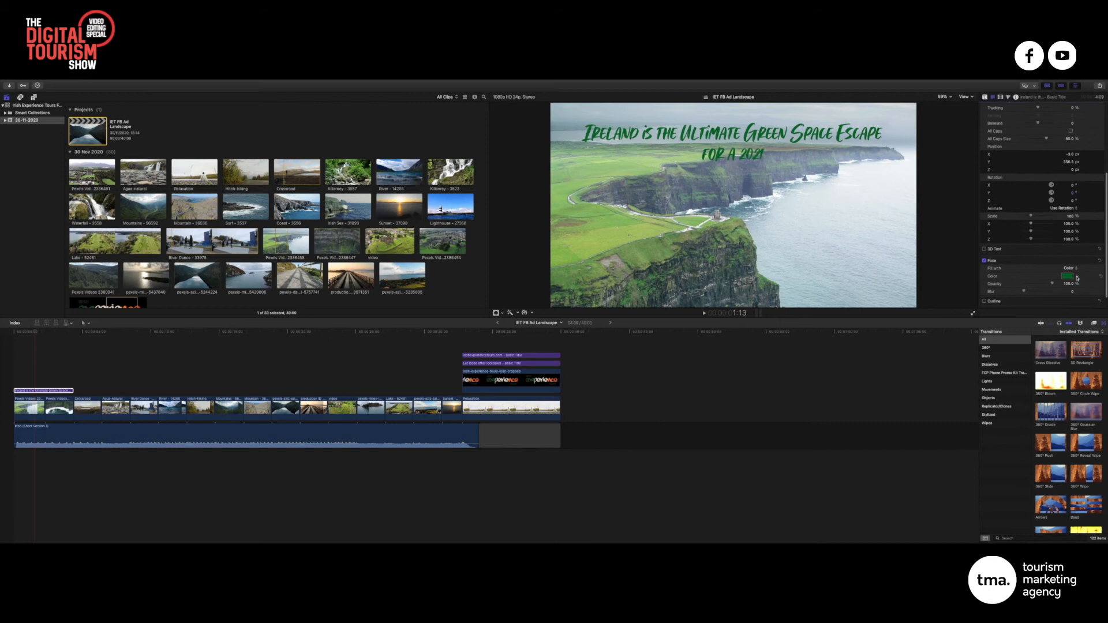
pyautogui.click(1077, 277)
pyautogui.click(1027, 286)
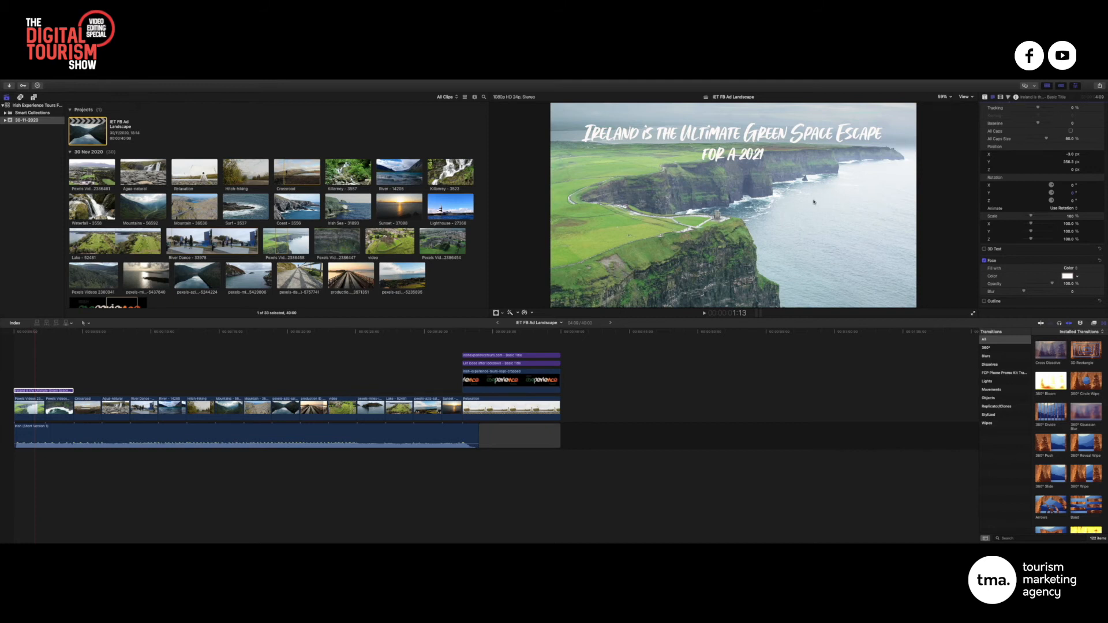
pyautogui.scroll(5, 1036, 143)
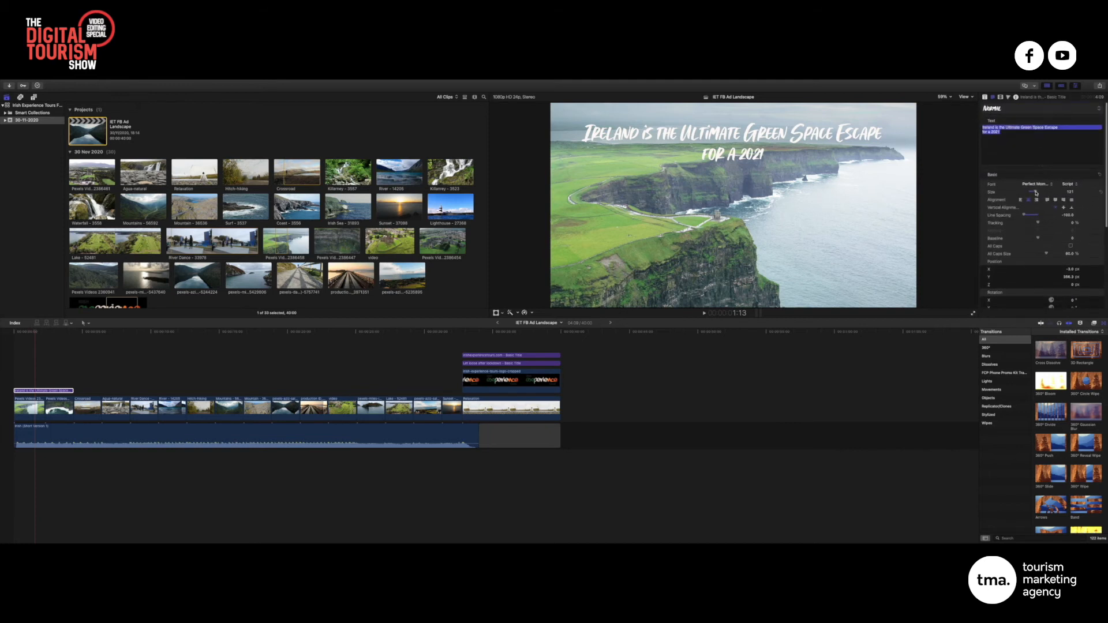
pyautogui.moveTo(1036, 193); pyautogui.dragTo(1042, 193)
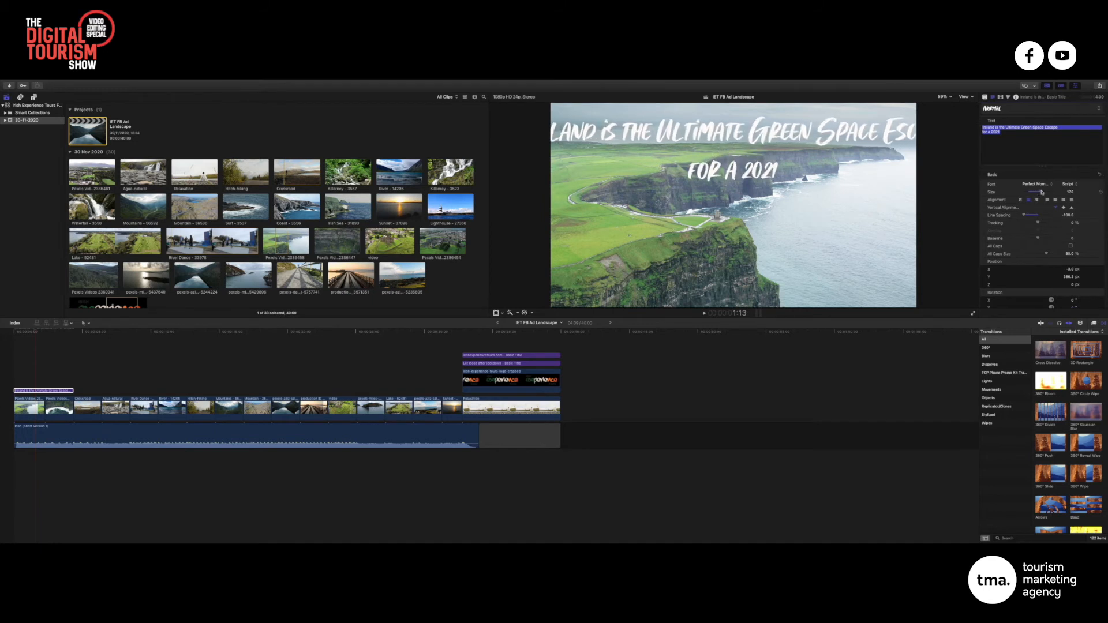
# Re-break the title after 'Ultimate', join 'for a 2021' to the Escape line, and tighten Line Spacing
pyautogui.click(1020, 128)
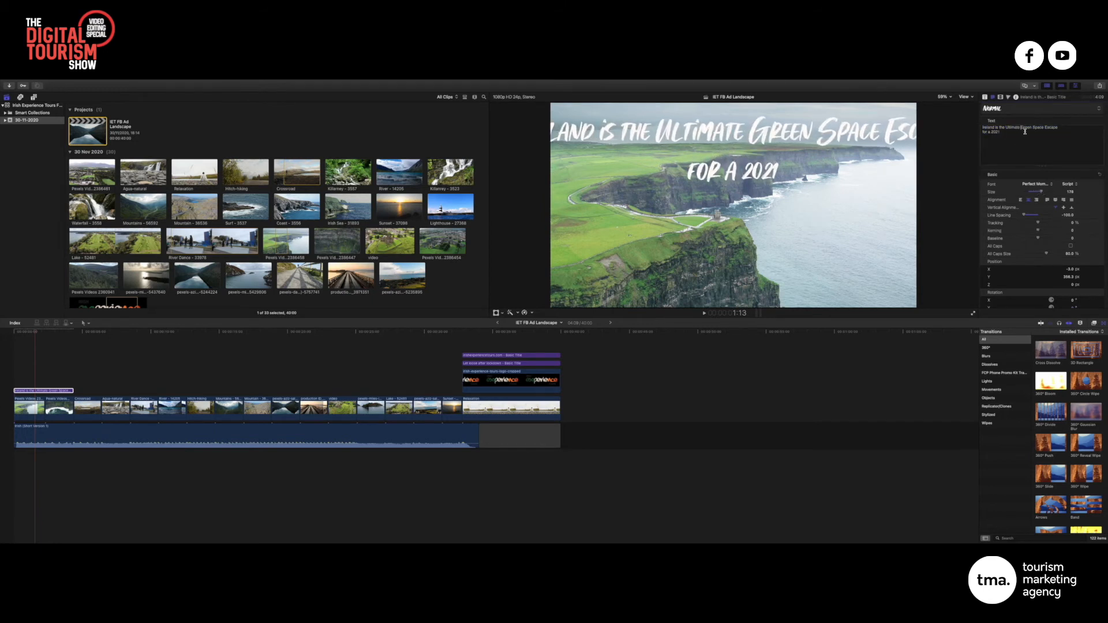
pyautogui.press('Return')
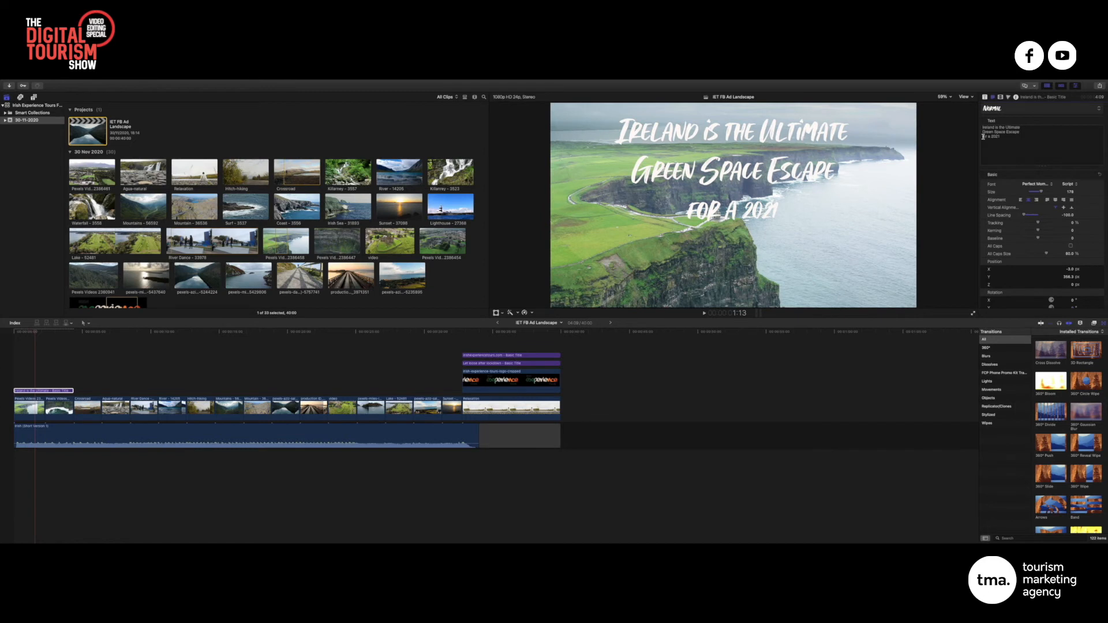
pyautogui.click(1019, 132)
pyautogui.press('Delete')
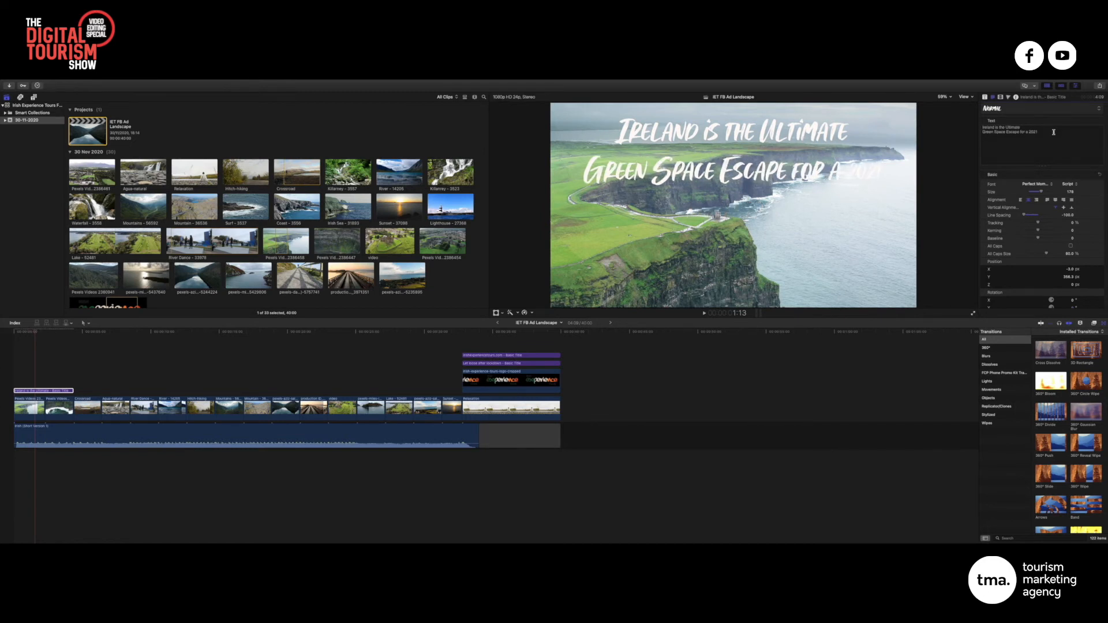
pyautogui.press('super+a')
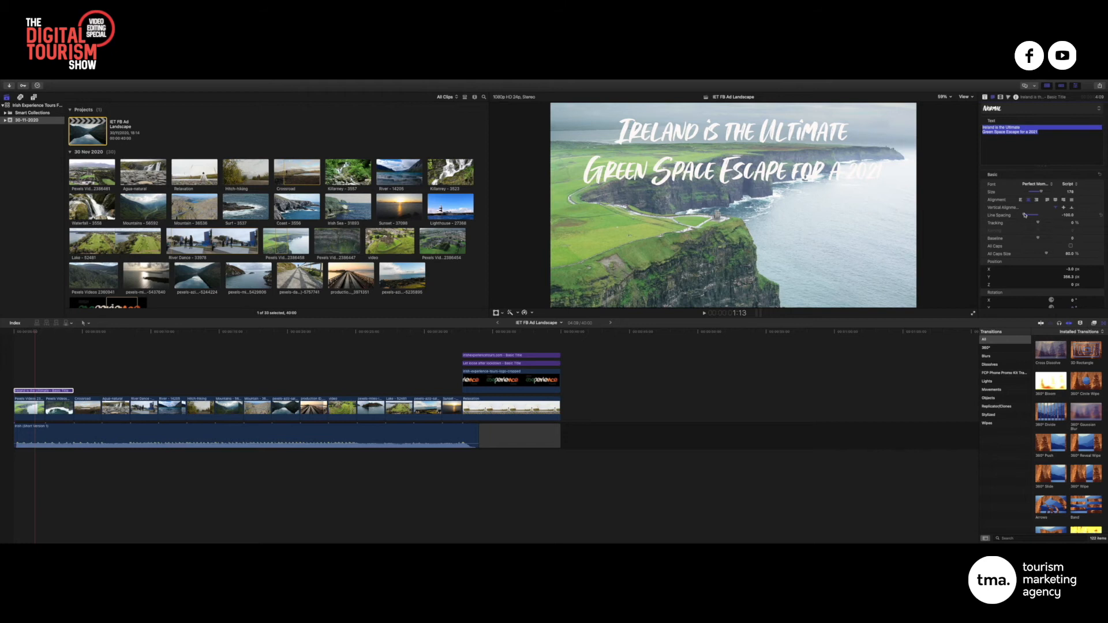
pyautogui.moveTo(1067, 215); pyautogui.dragTo(1068, 225)
# Lower the title over the cliffs to a Position Y of about 80
pyautogui.moveTo(1071, 277); pyautogui.dragTo(1071, 315)
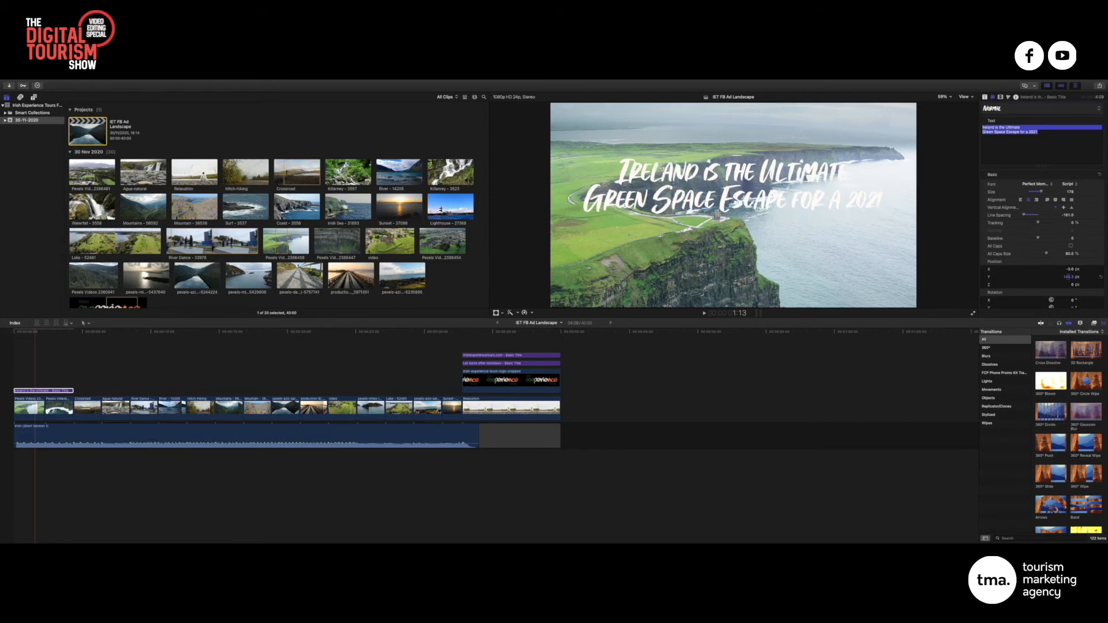
pyautogui.click(31, 331)
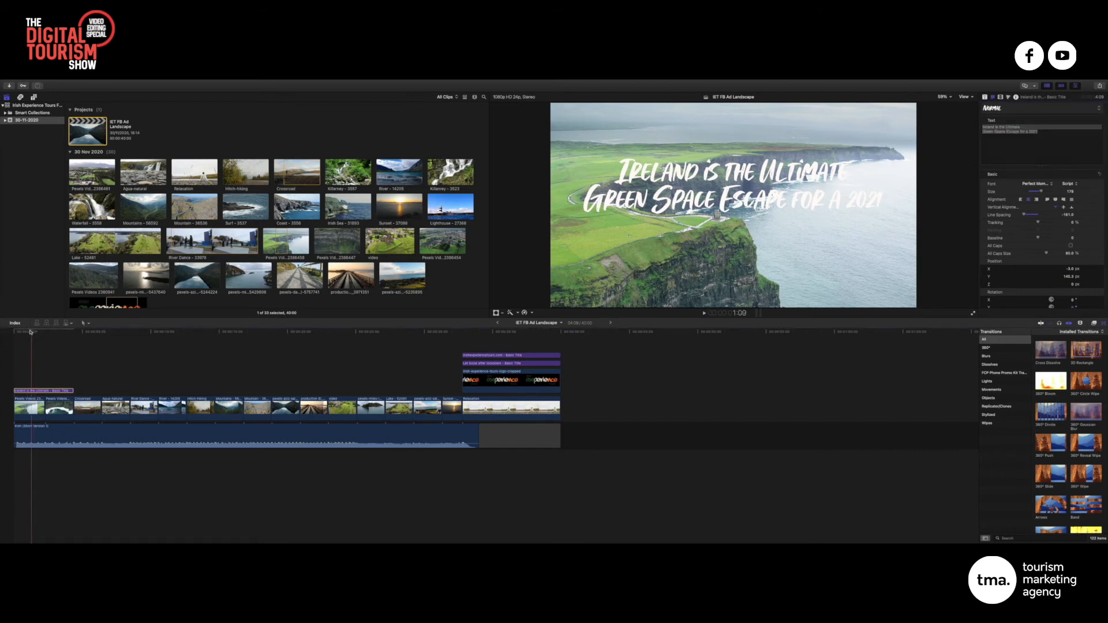
pyautogui.moveTo(31, 332)
pyautogui.mouseDown()
pyautogui.moveTo(16, 332)
pyautogui.moveTo(81, 333)
pyautogui.moveTo(13, 333)
pyautogui.moveTo(35, 332)
pyautogui.mouseUp()
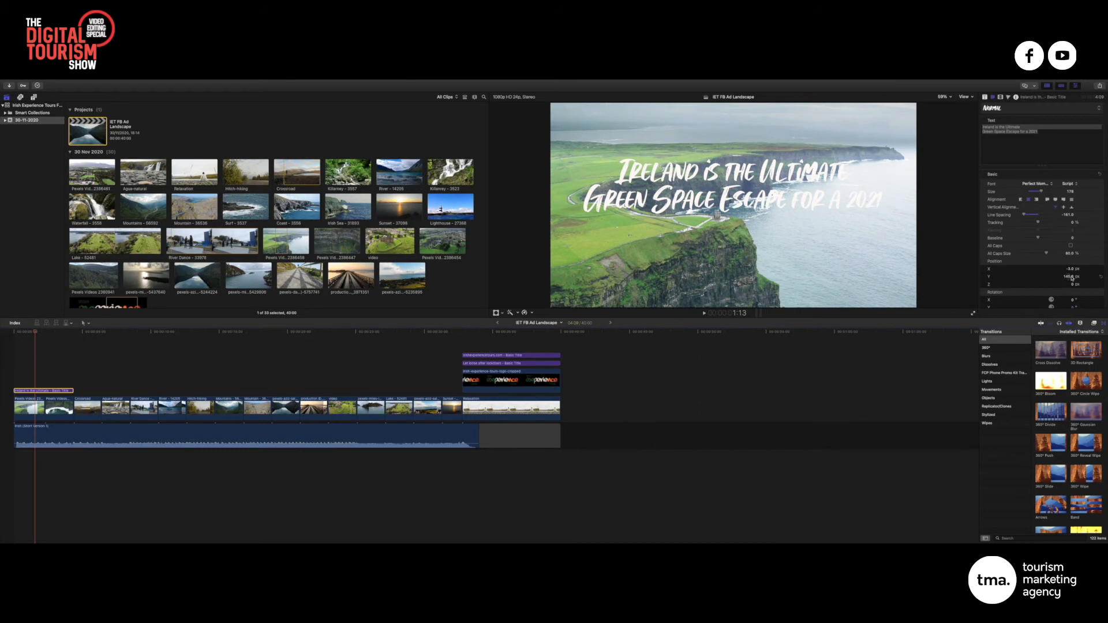
pyautogui.moveTo(1068, 277); pyautogui.dragTo(1069, 309)
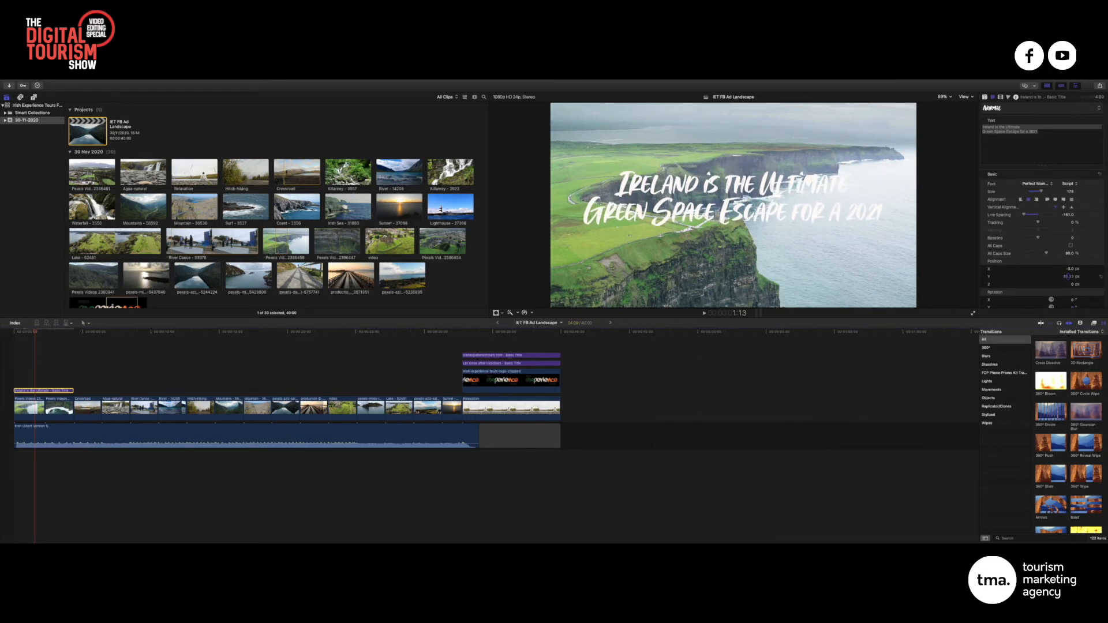
pyautogui.scroll(-5, 1053, 245)
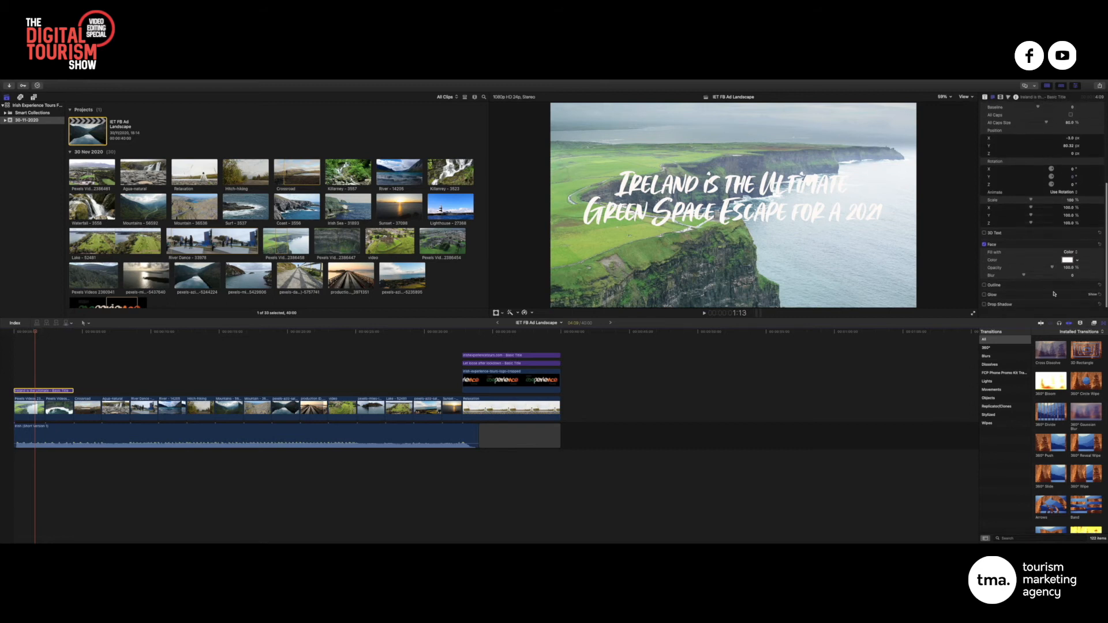
# Enable a near-black Glow on the title with blur about 3 and opacity around 73%
pyautogui.click(1092, 295)
pyautogui.scroll(-2, 1085, 288)
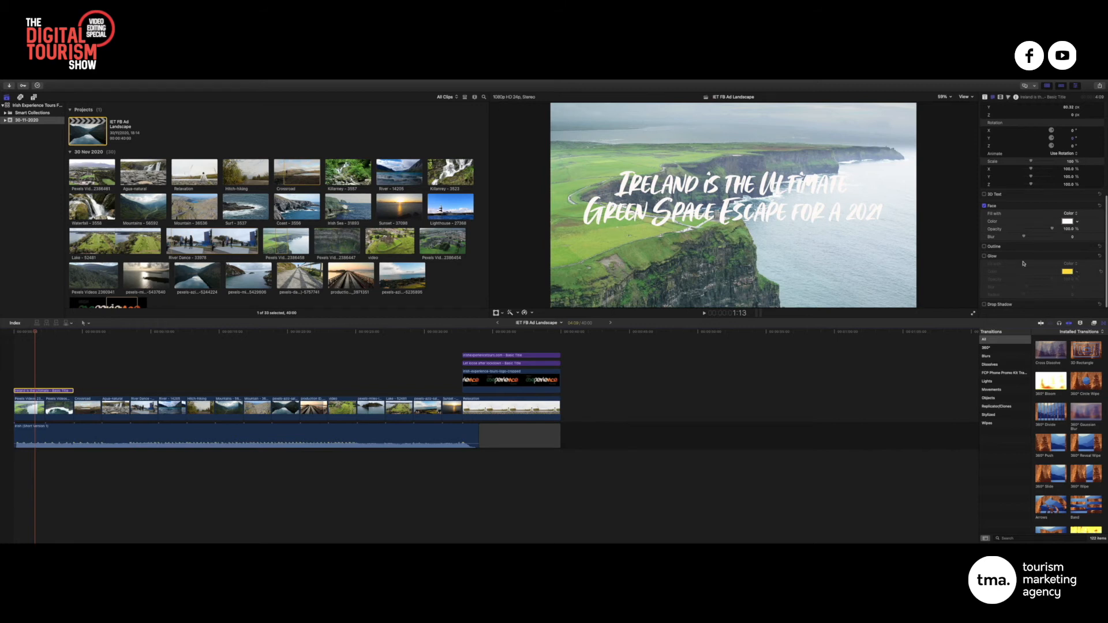
pyautogui.click(984, 256)
pyautogui.click(1067, 271)
pyautogui.click(1085, 299)
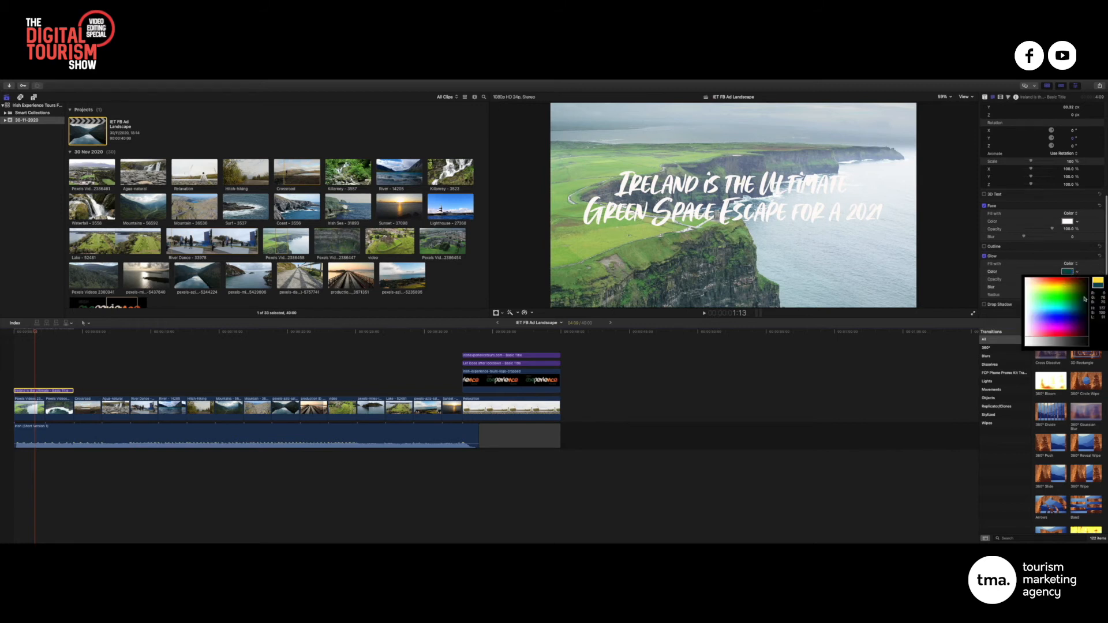
pyautogui.moveTo(1085, 299); pyautogui.dragTo(1043, 280)
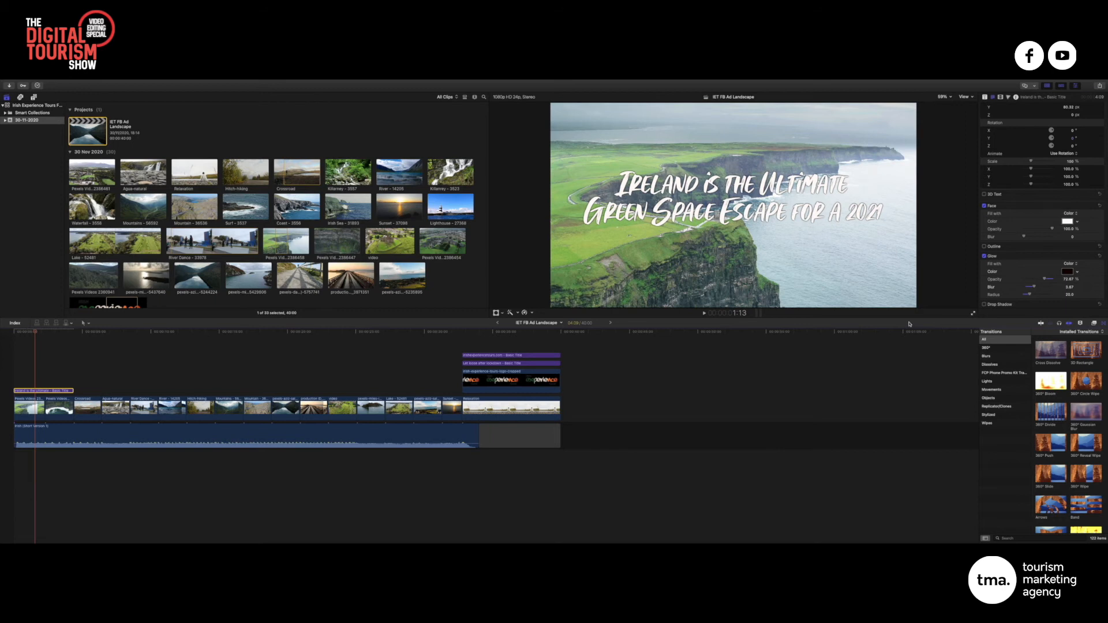
pyautogui.scroll(5, 1035, 122)
pyautogui.click(1030, 131)
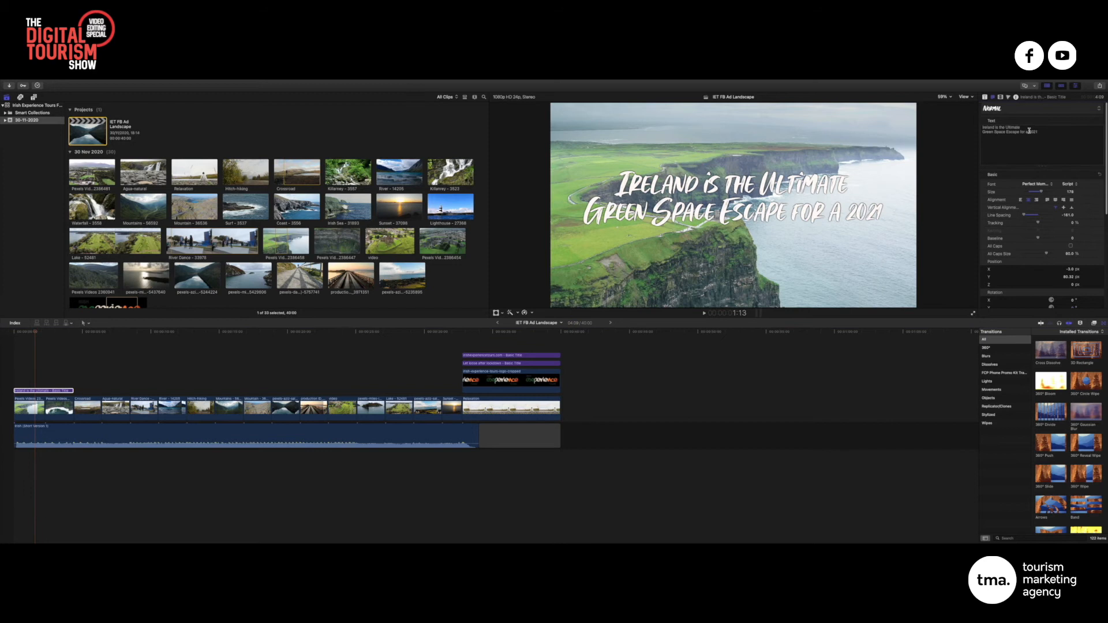
# Delete the word 'a' before 2021 and play the edit from the start
pyautogui.press('BackSpace')
pyautogui.press('BackSpace')
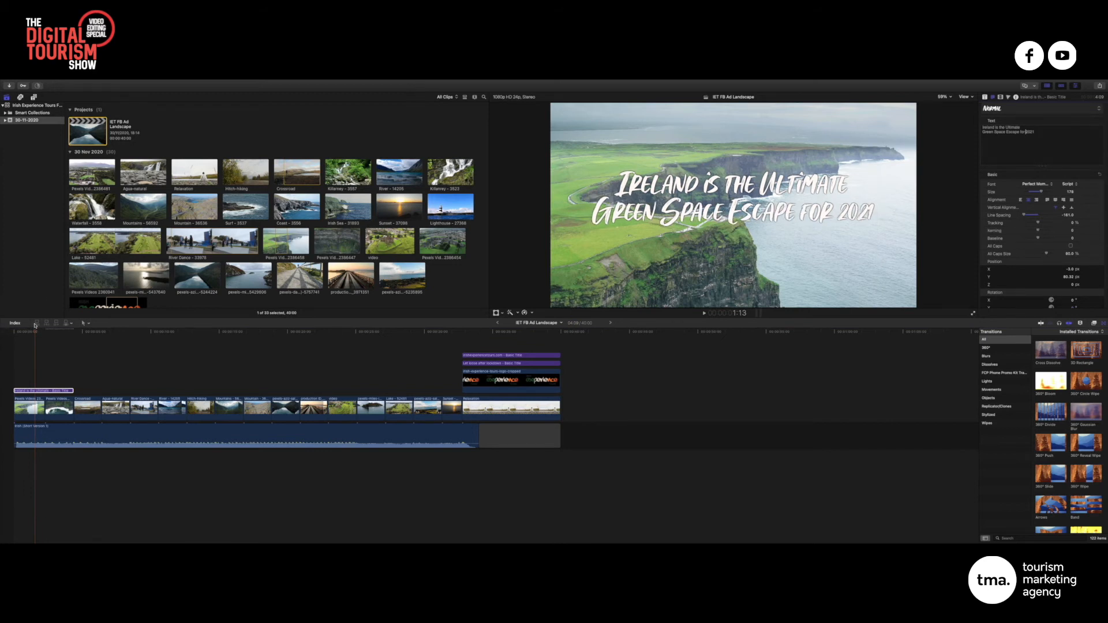
pyautogui.click(6, 333)
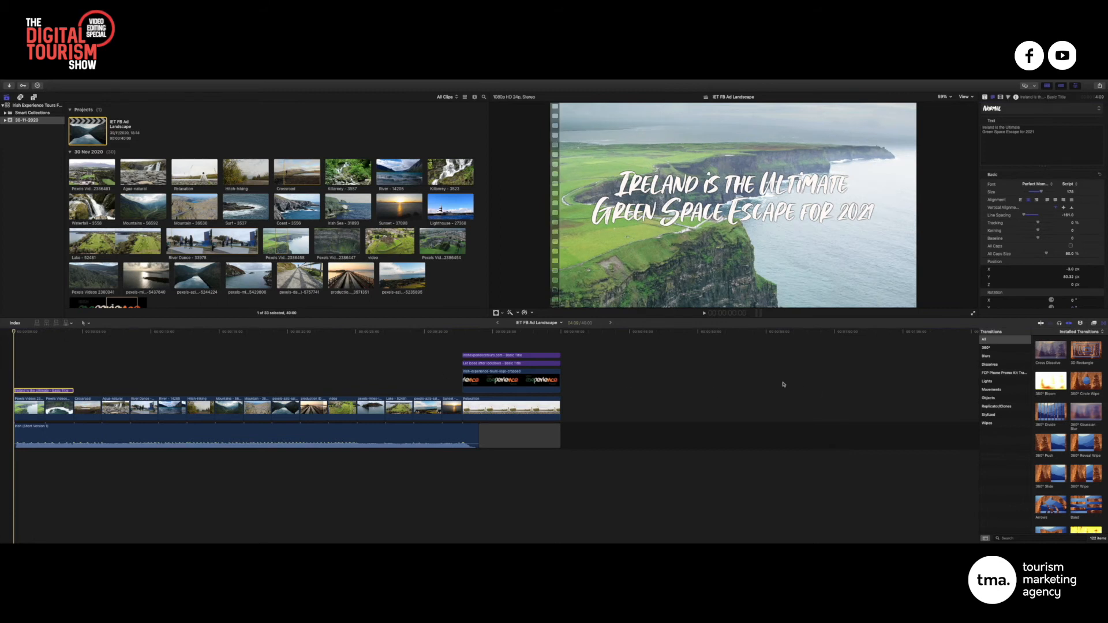
pyautogui.press('space')
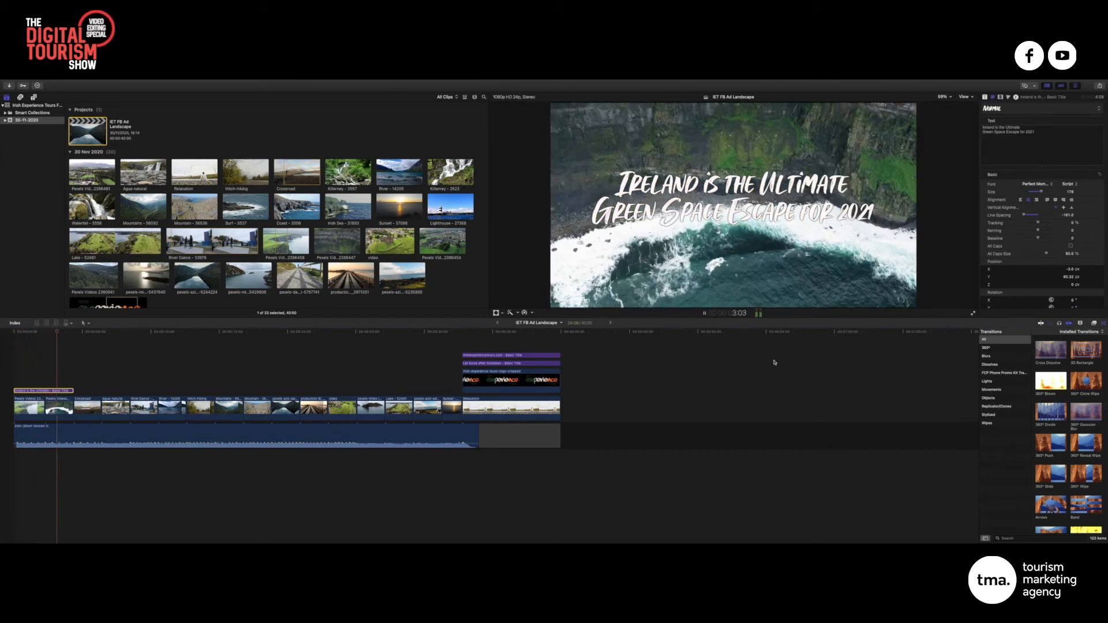
pyautogui.press('space')
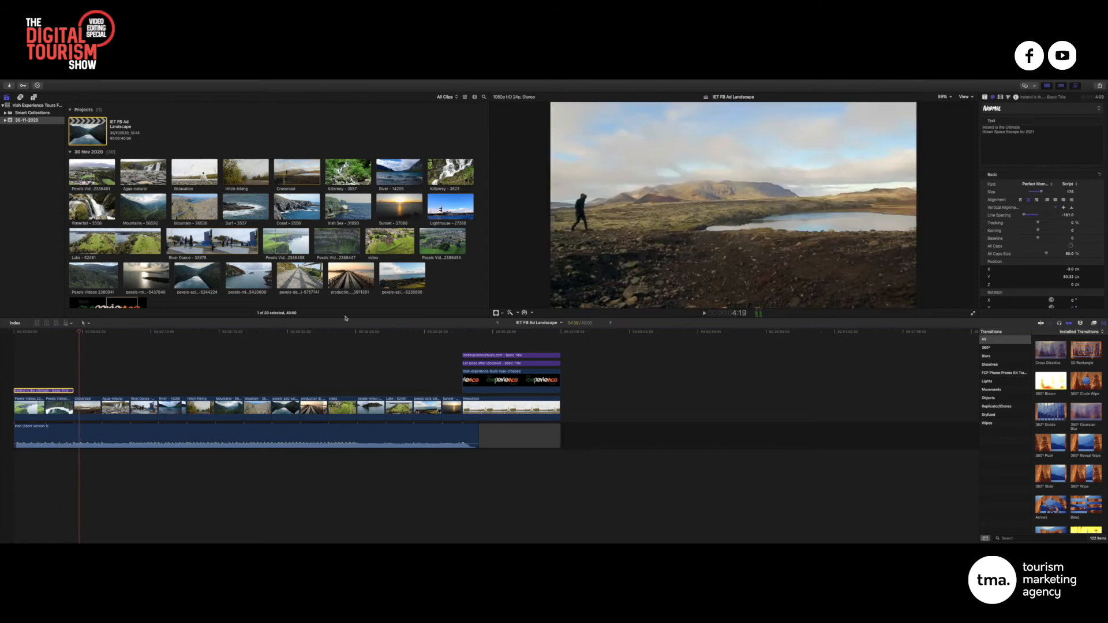
# Paste a copy of the title right after the original and trim its end shorter
pyautogui.moveTo(80, 333); pyautogui.dragTo(74, 333)
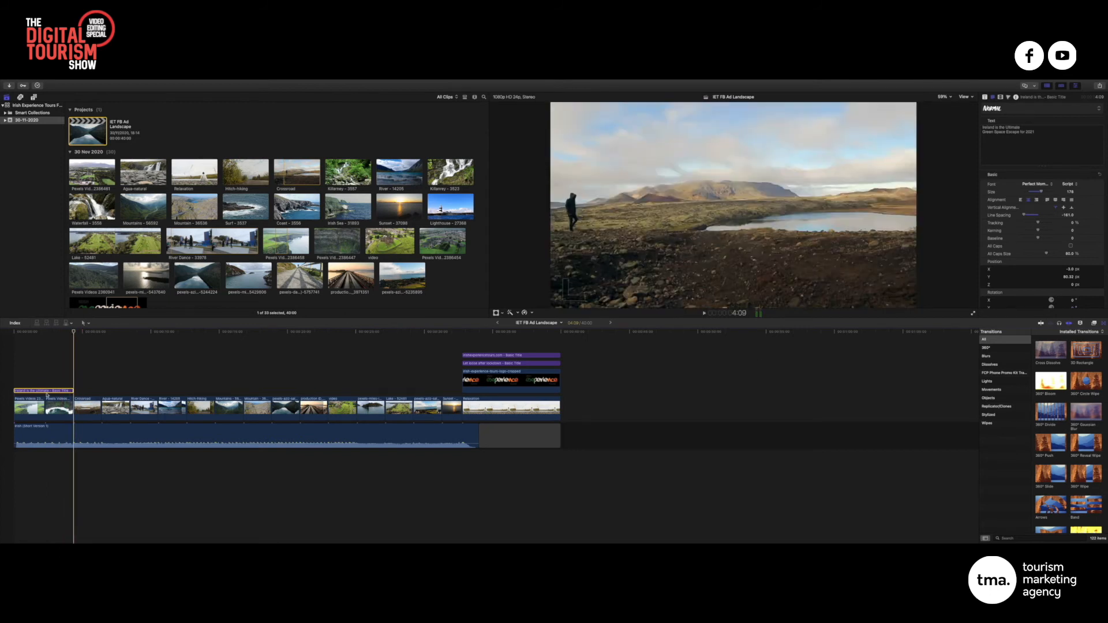
pyautogui.press('super+v')
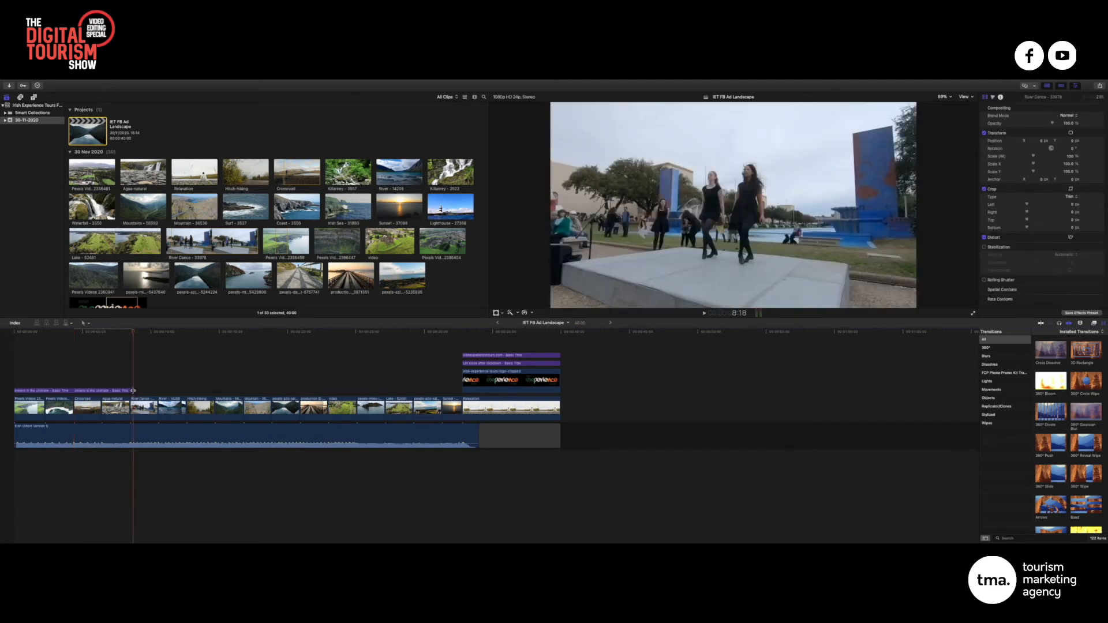
pyautogui.moveTo(133, 391); pyautogui.dragTo(129, 391)
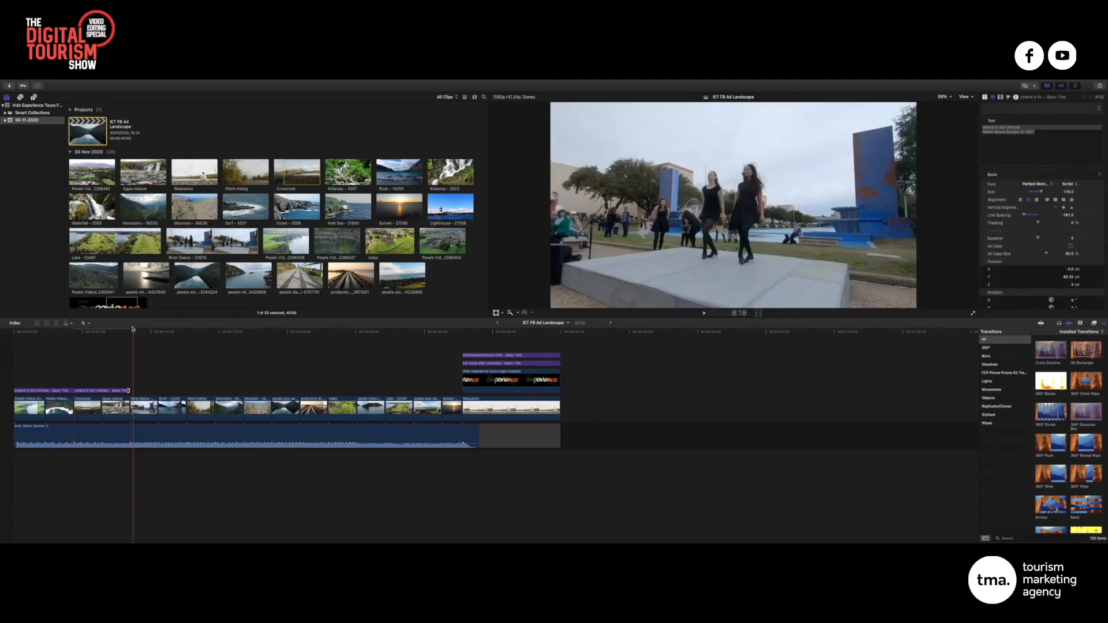
pyautogui.click(80, 332)
pyautogui.press('space')
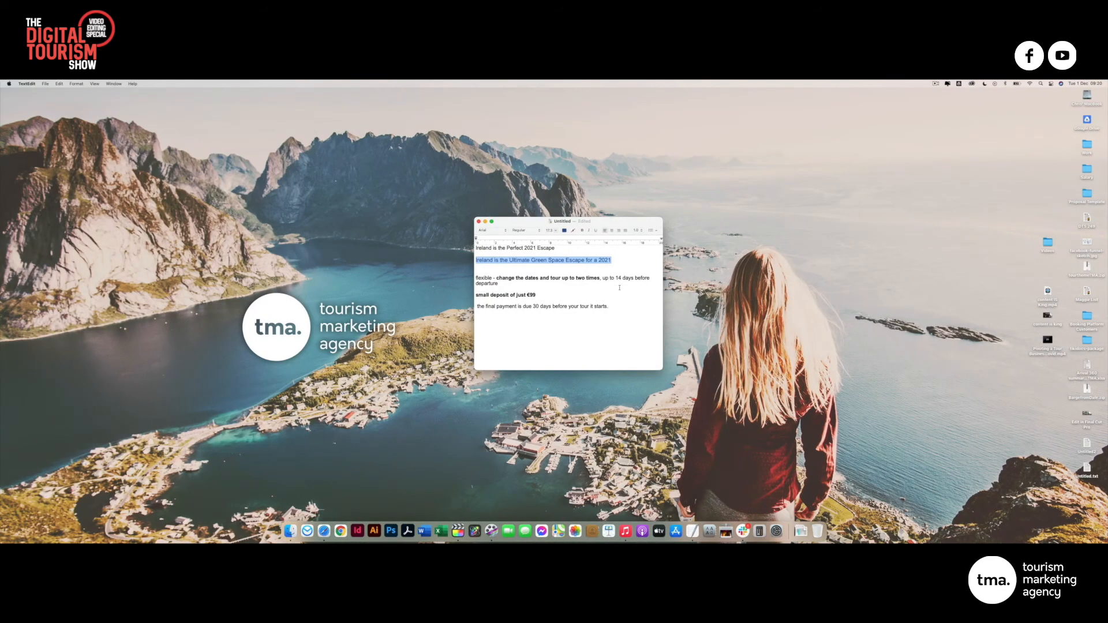
pyautogui.click(617, 286)
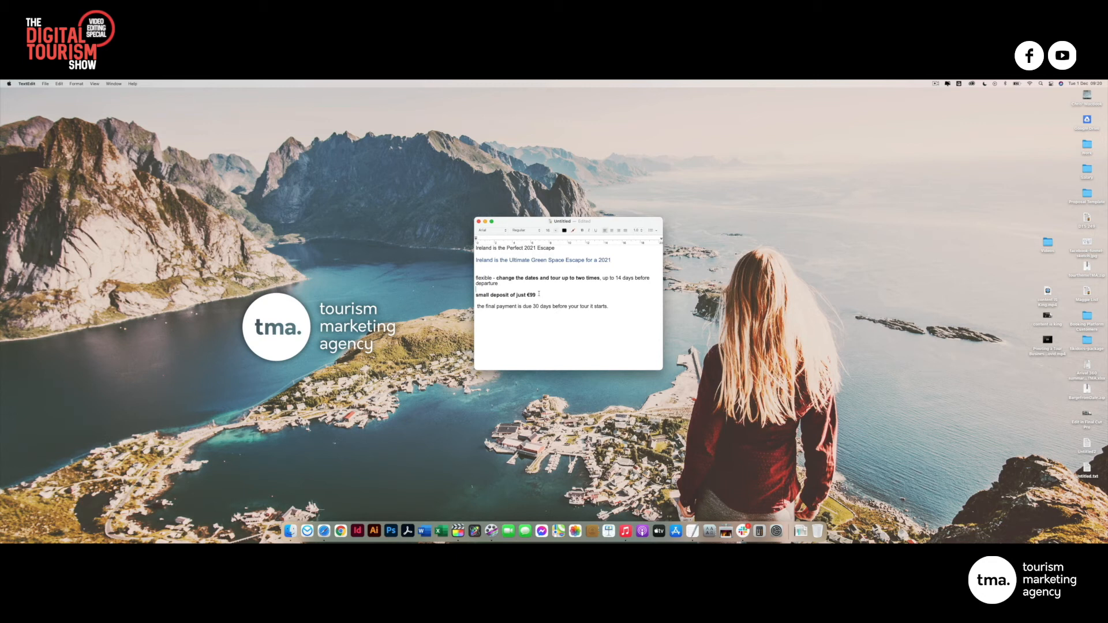
pyautogui.moveTo(539, 294); pyautogui.dragTo(477, 294)
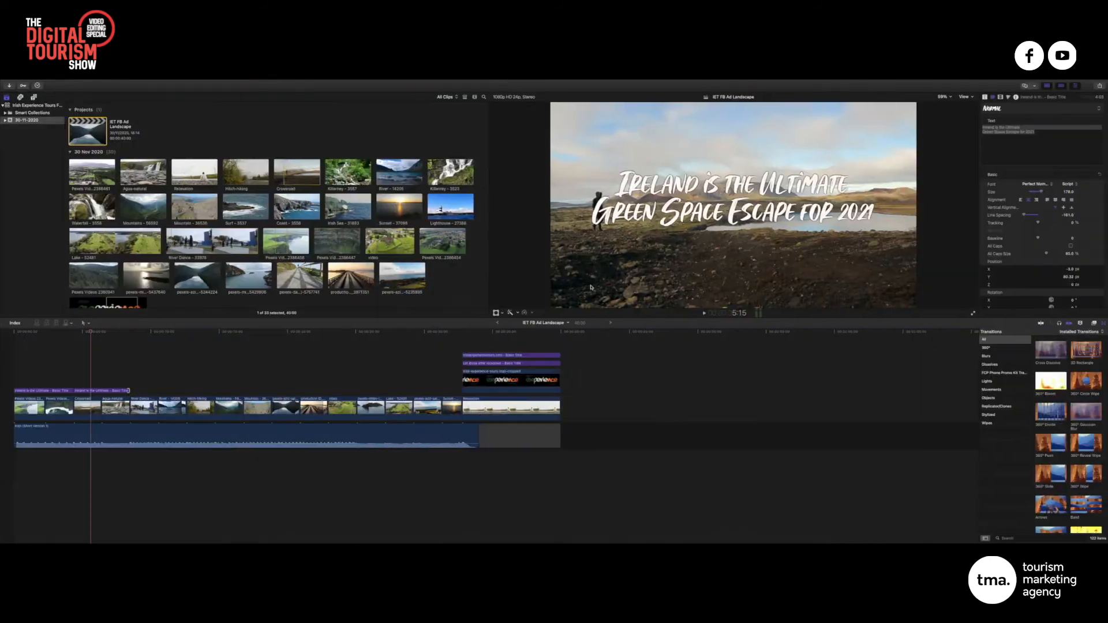
# Retype the copied title as the single line 'Only Pay a €99 Deposit', lower it, and replay
pyautogui.click(1027, 138)
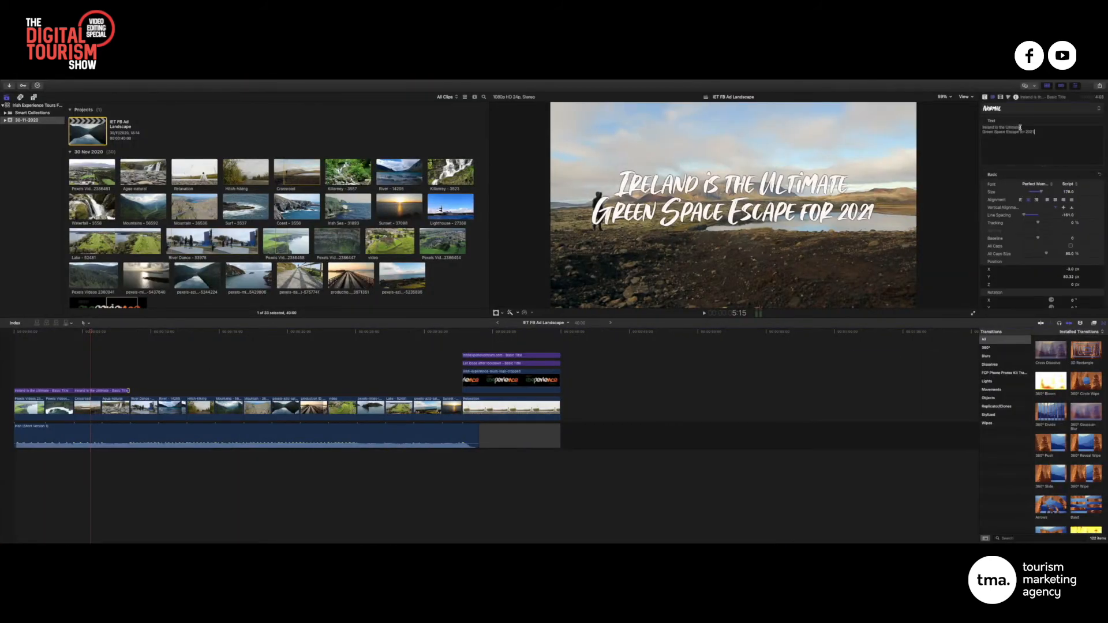
pyautogui.moveTo(1021, 127); pyautogui.dragTo(981, 127)
pyautogui.write('Only Pay')
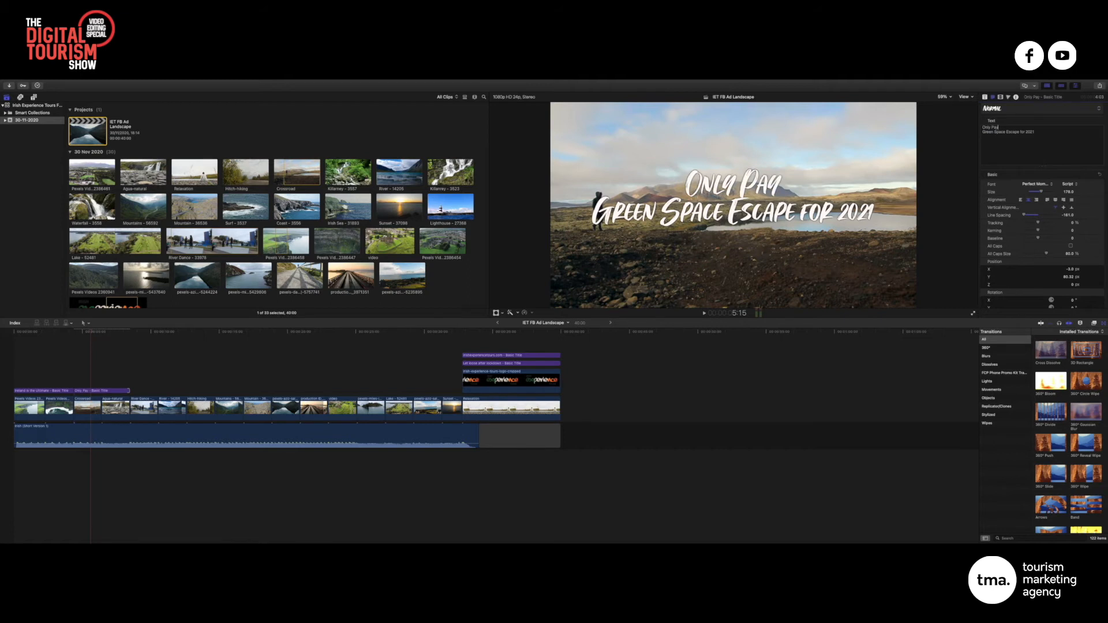
pyautogui.write(' a')
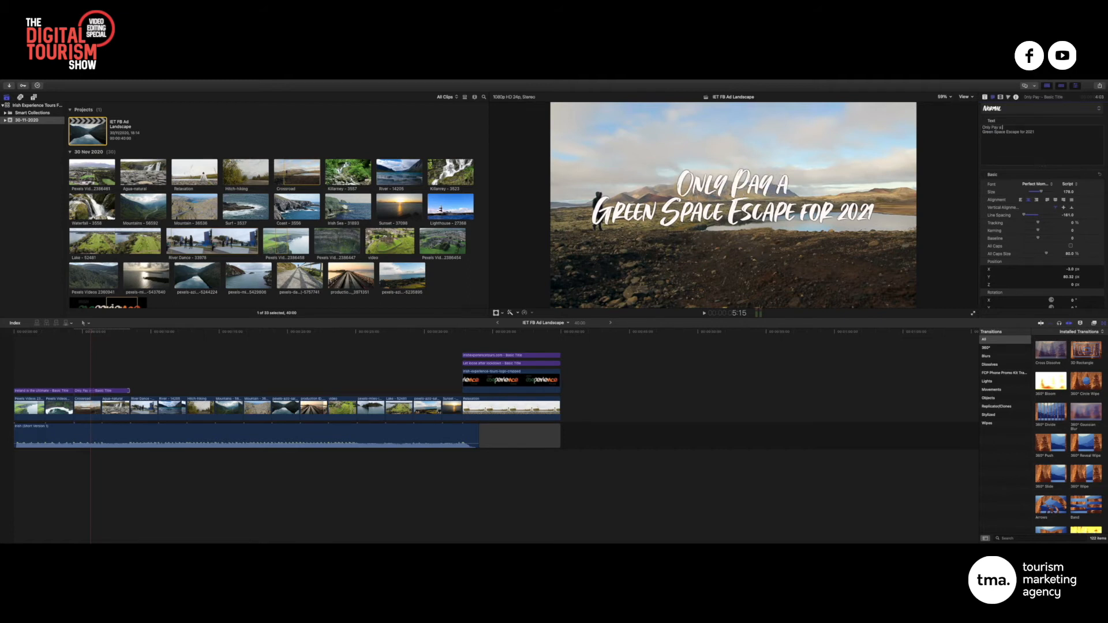
pyautogui.write(' €9')
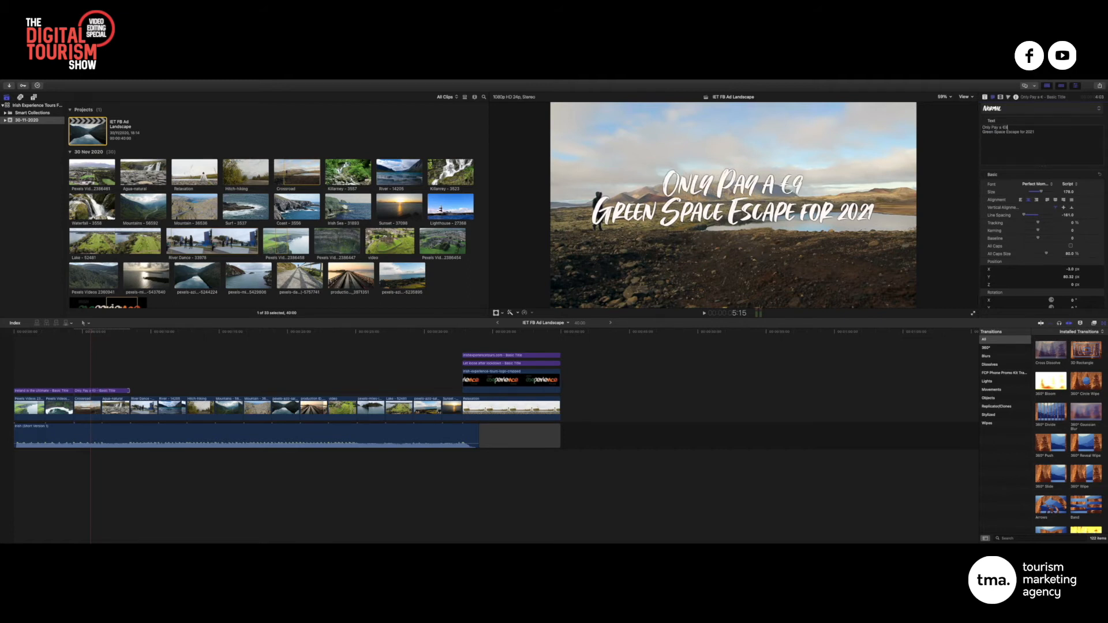
pyautogui.write('9 Despo')
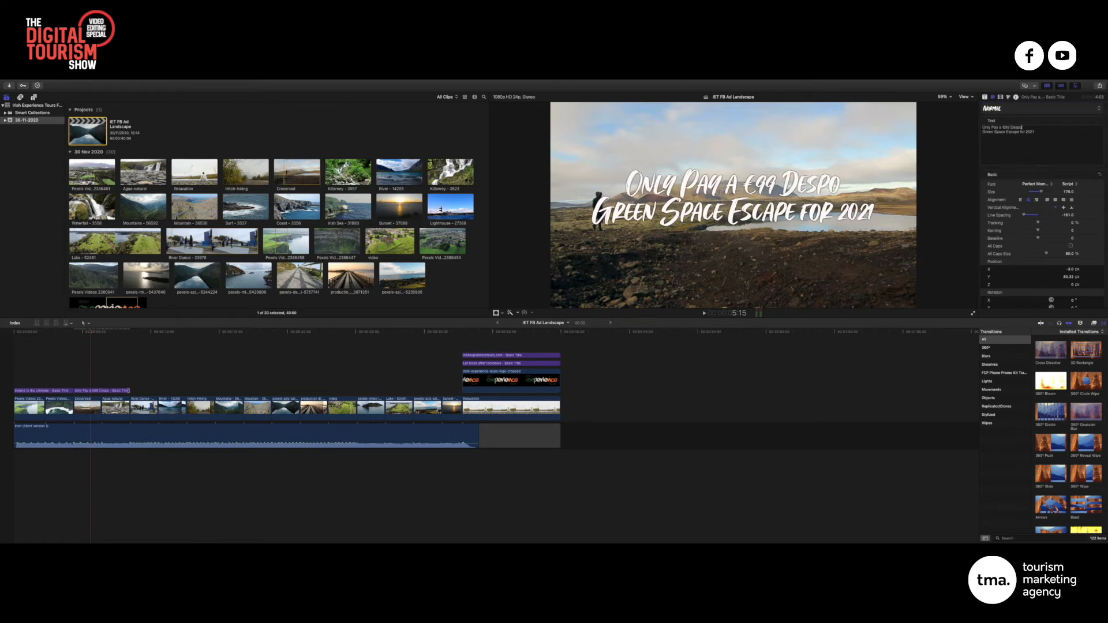
pyautogui.write('sit')
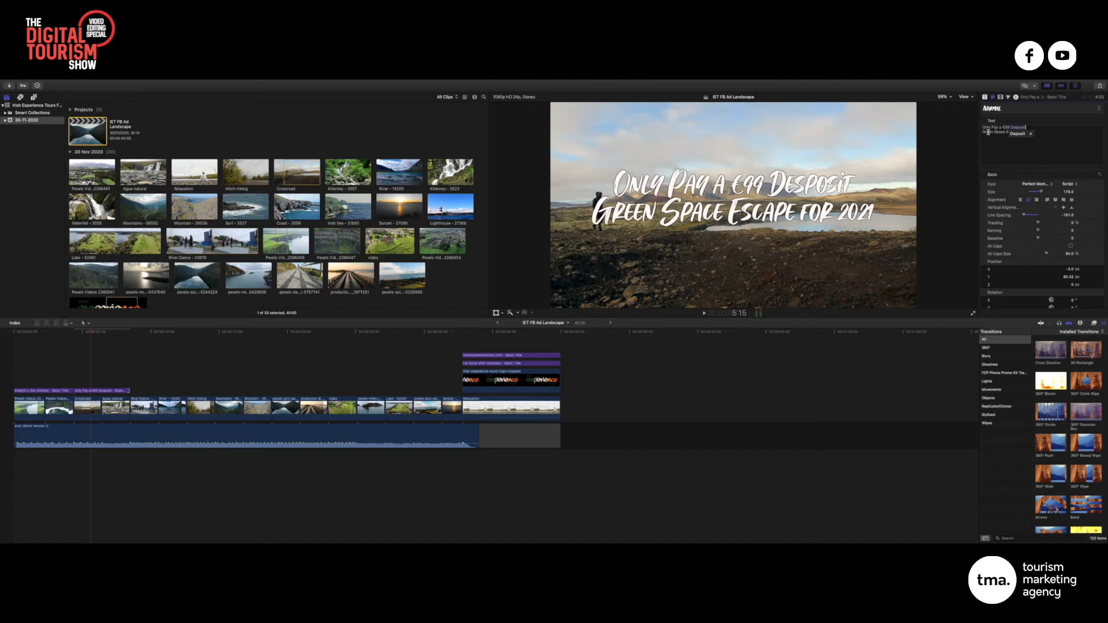
pyautogui.moveTo(983, 132); pyautogui.dragTo(1057, 134)
pyautogui.press('BackSpace')
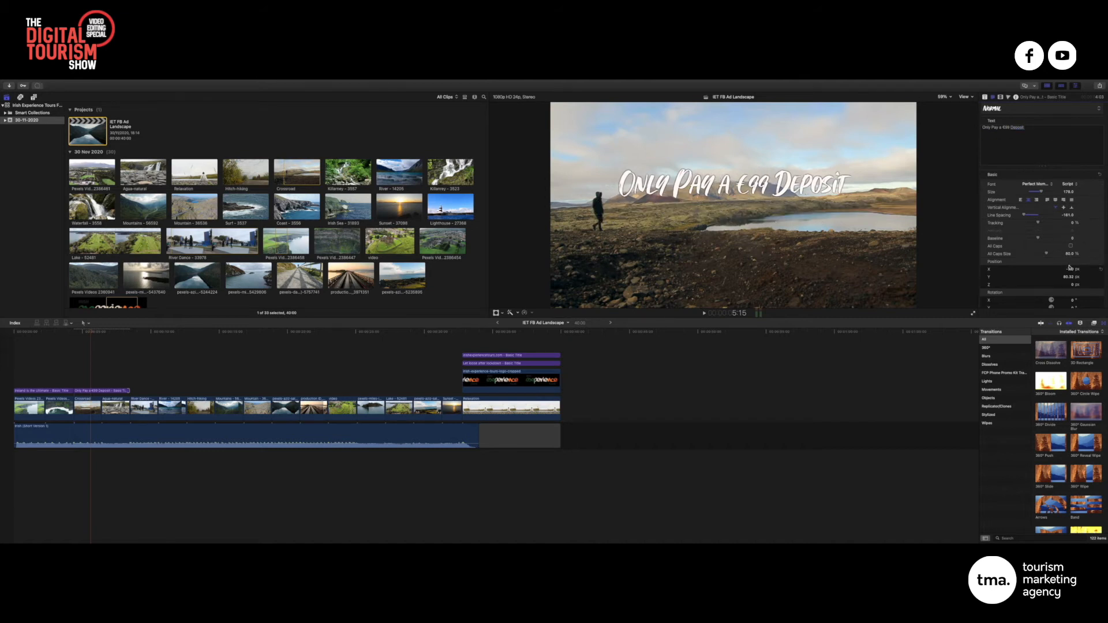
pyautogui.moveTo(1069, 279)
pyautogui.mouseDown()
pyautogui.moveTo(1069, 313)
pyautogui.moveTo(1068, 279)
pyautogui.mouseUp()
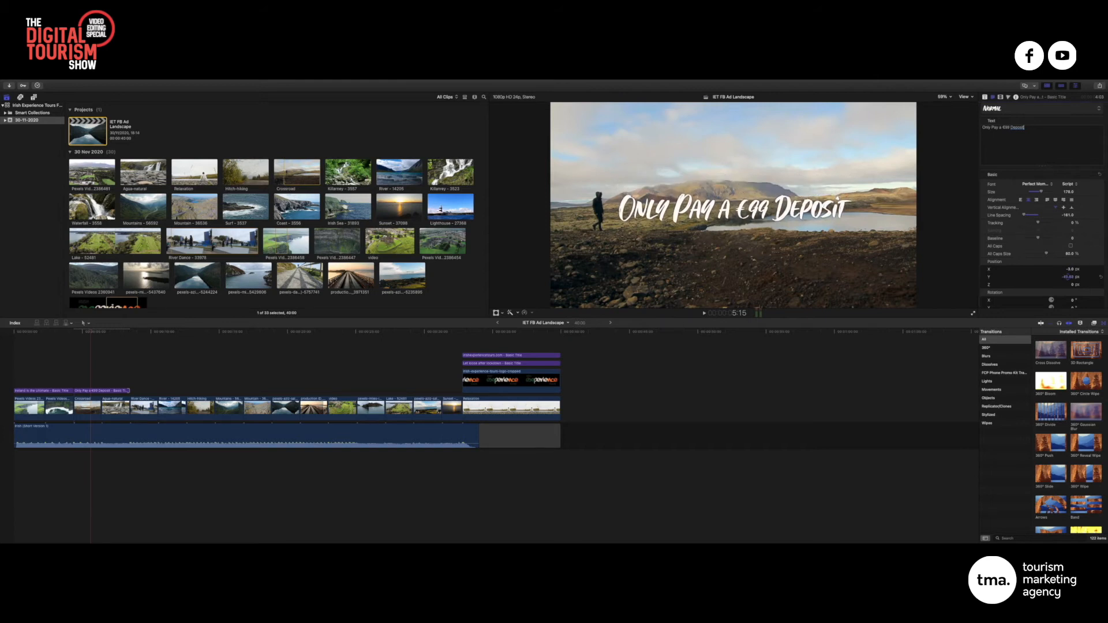
pyautogui.scroll(-1, 1067, 279)
pyautogui.moveTo(89, 333); pyautogui.dragTo(3, 334)
pyautogui.press('space')
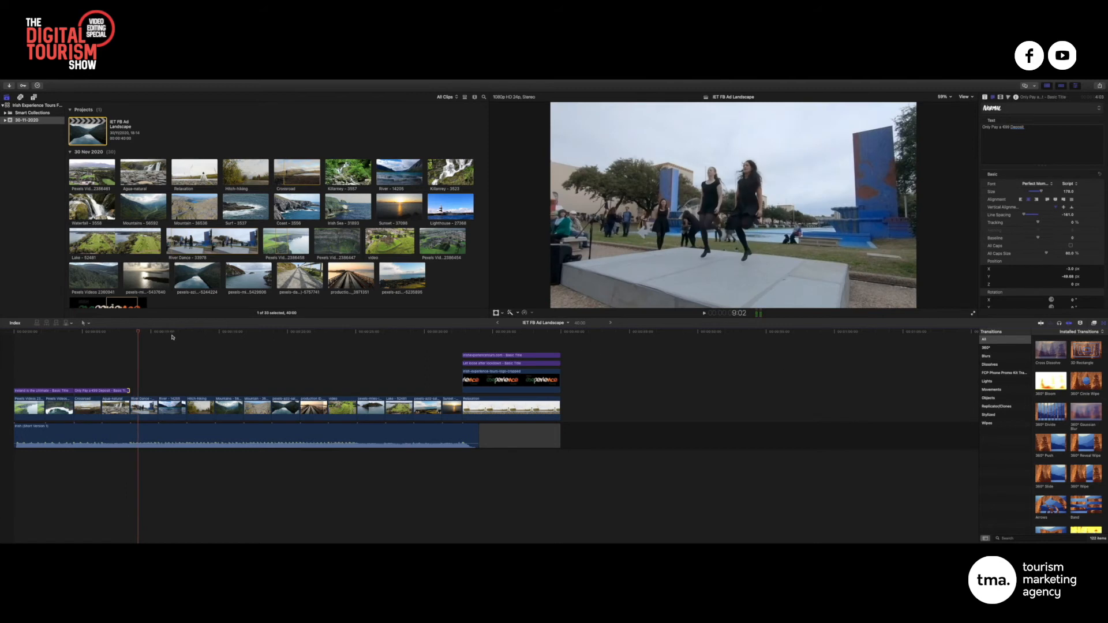
# Paste another copy of the €99 Deposit title and select it over the dancers
pyautogui.press('Up')
pyautogui.press('super+v')
pyautogui.click(150, 332)
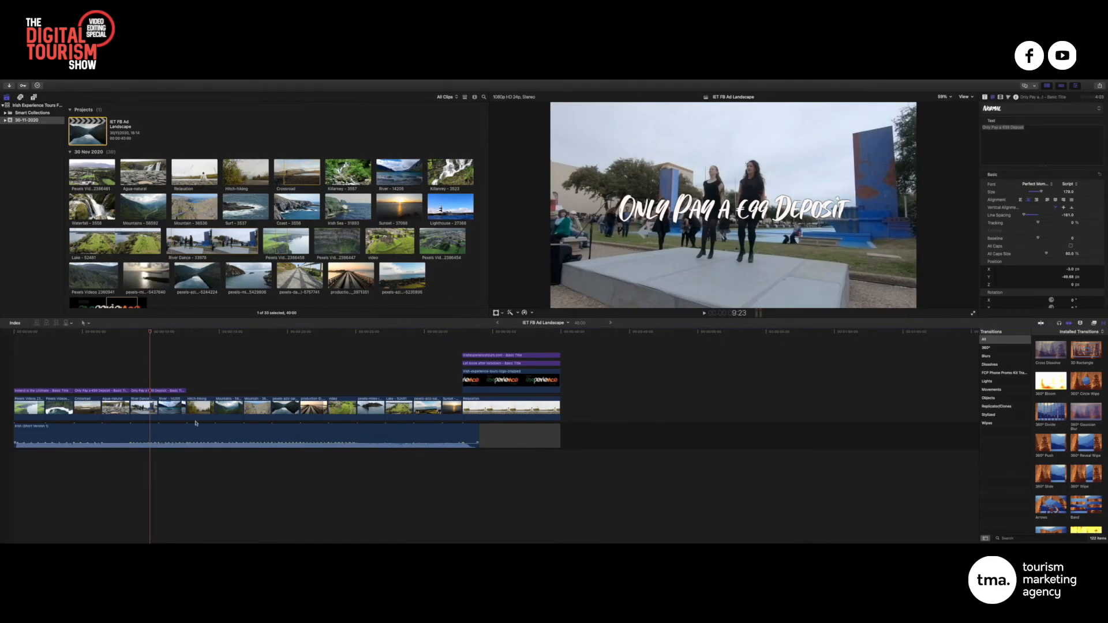
pyautogui.click(168, 391)
# Replace its text with 'With nothing else to pay' / 'until 30 days before departure'
pyautogui.click(1007, 135)
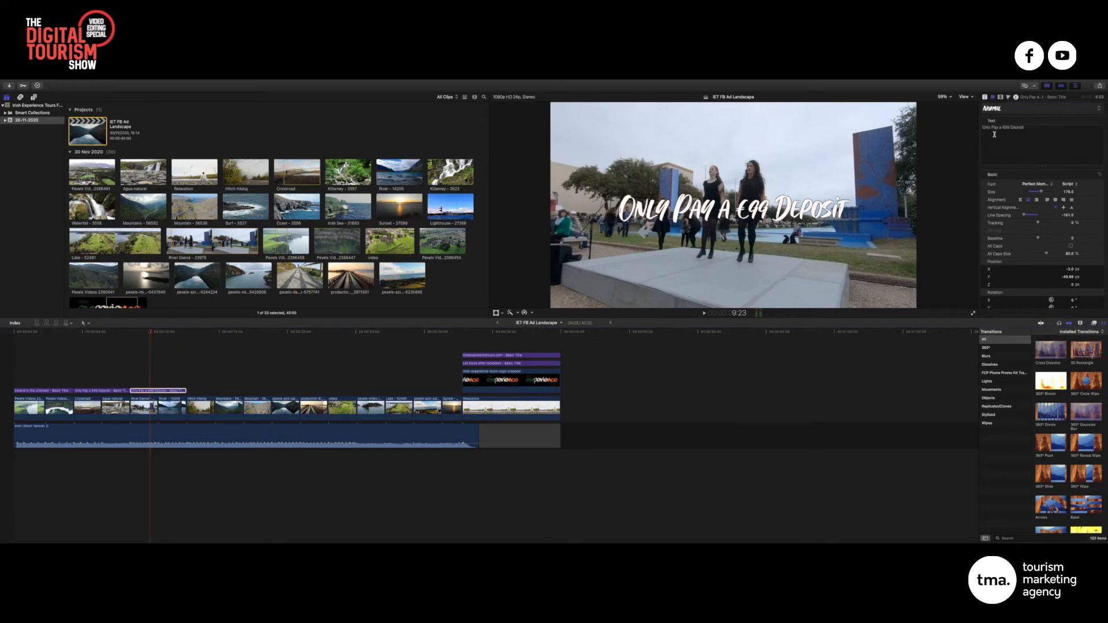
pyautogui.press('super+a')
pyautogui.write('With')
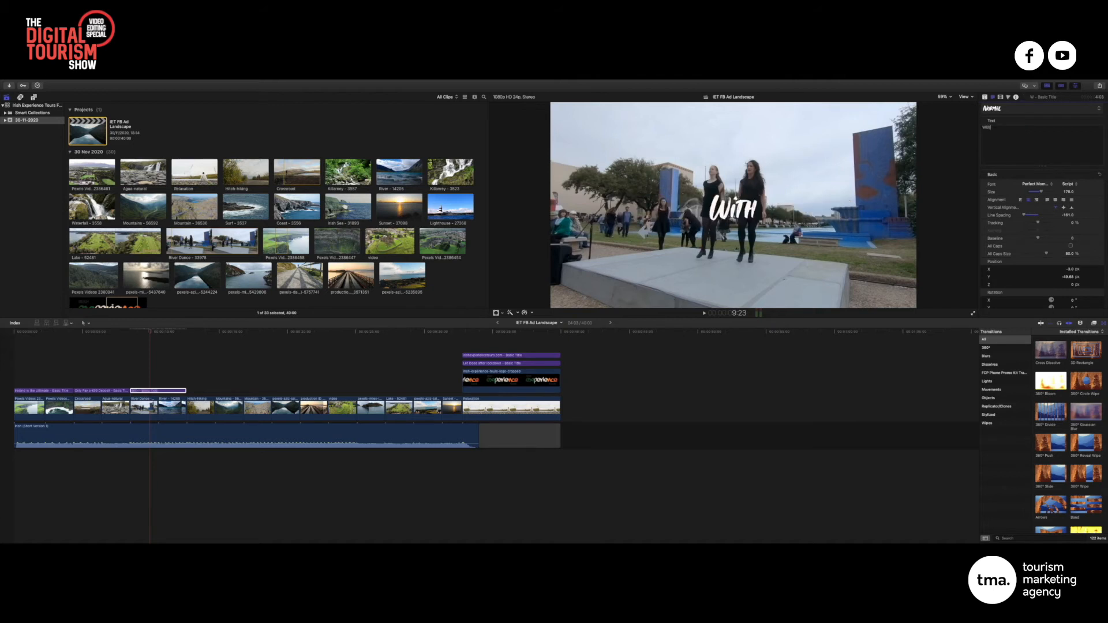
pyautogui.write(' nothing')
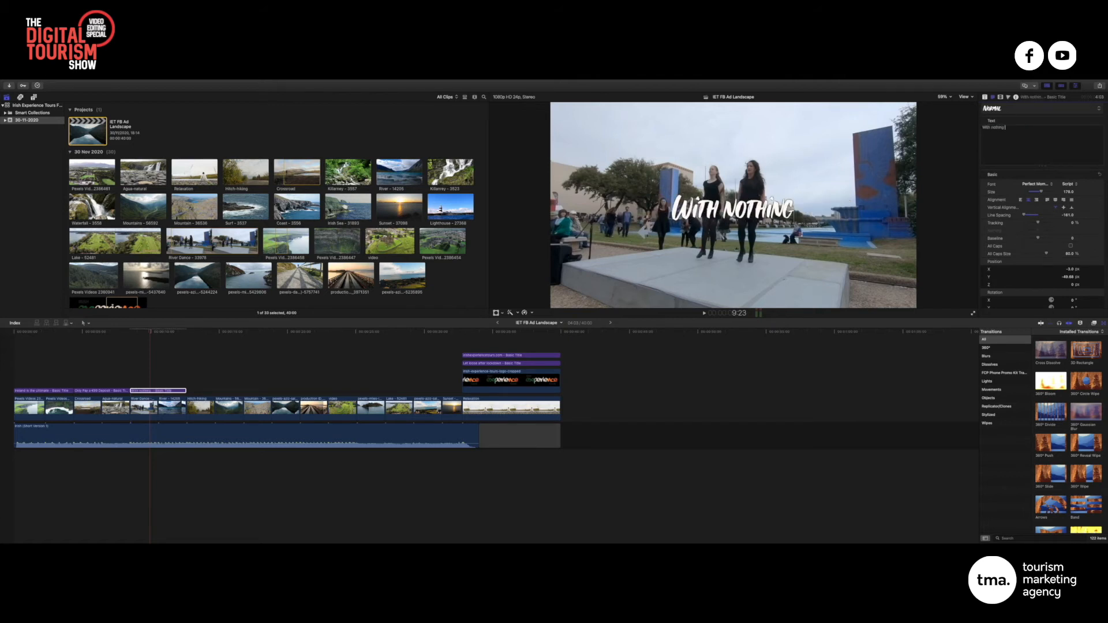
pyautogui.write(' else to pay')
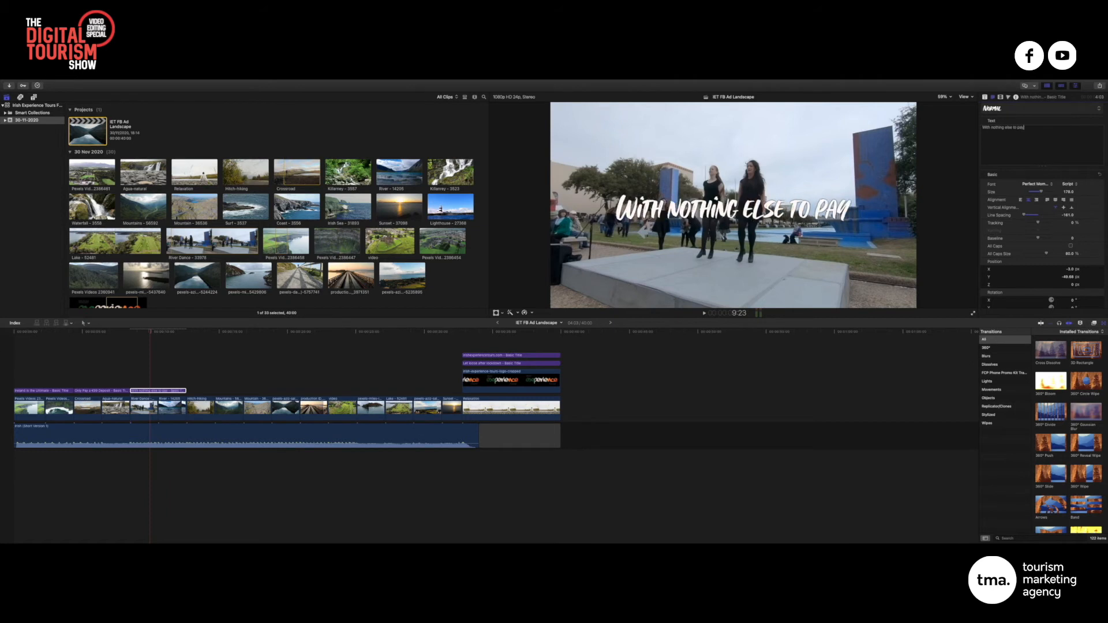
pyautogui.press('Return')
pyautogui.write('until')
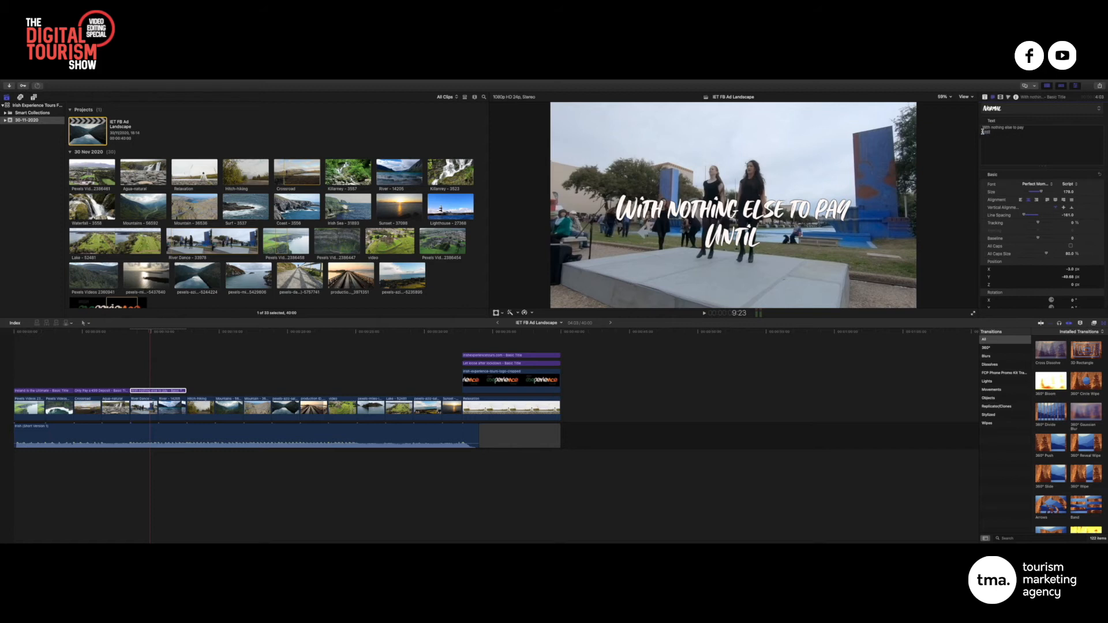
pyautogui.write(' u')
pyautogui.click(1024, 133)
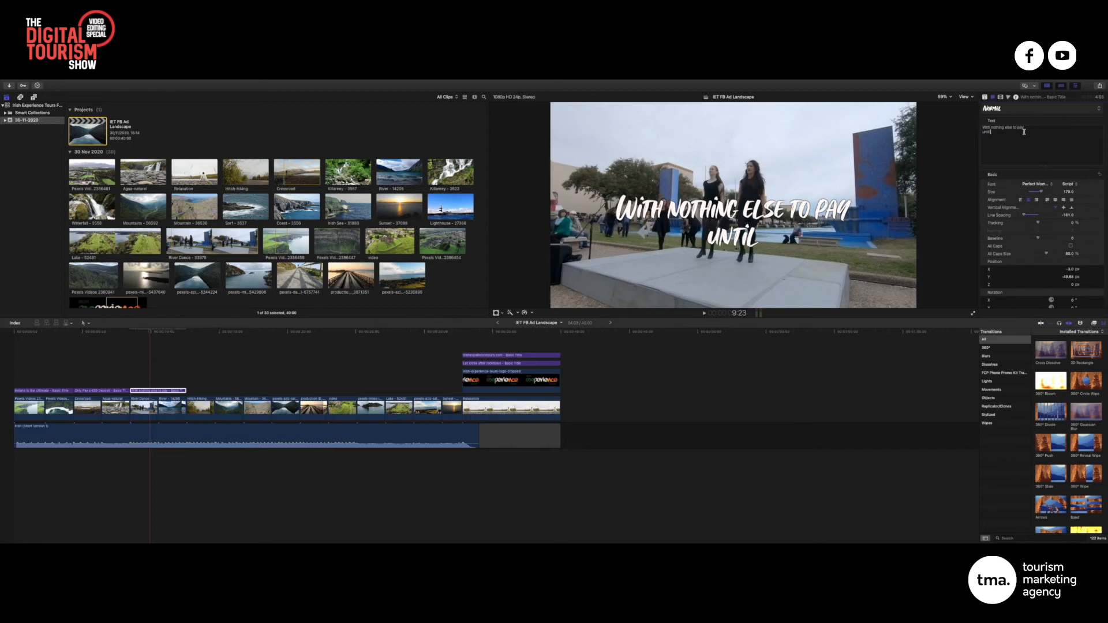
pyautogui.write('30 days')
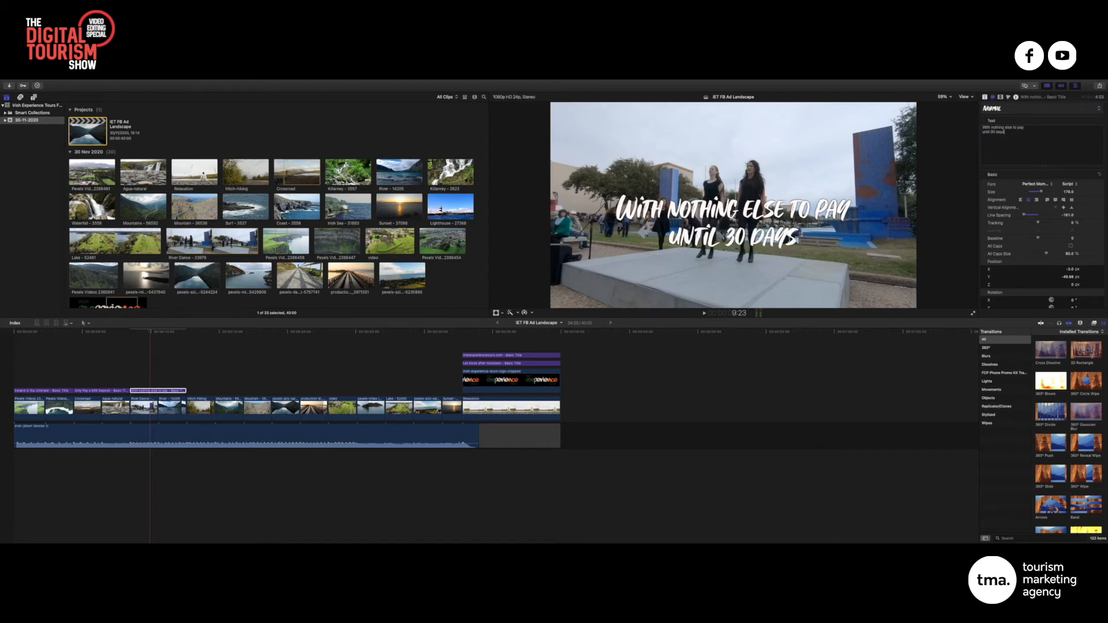
pyautogui.write(' bef')
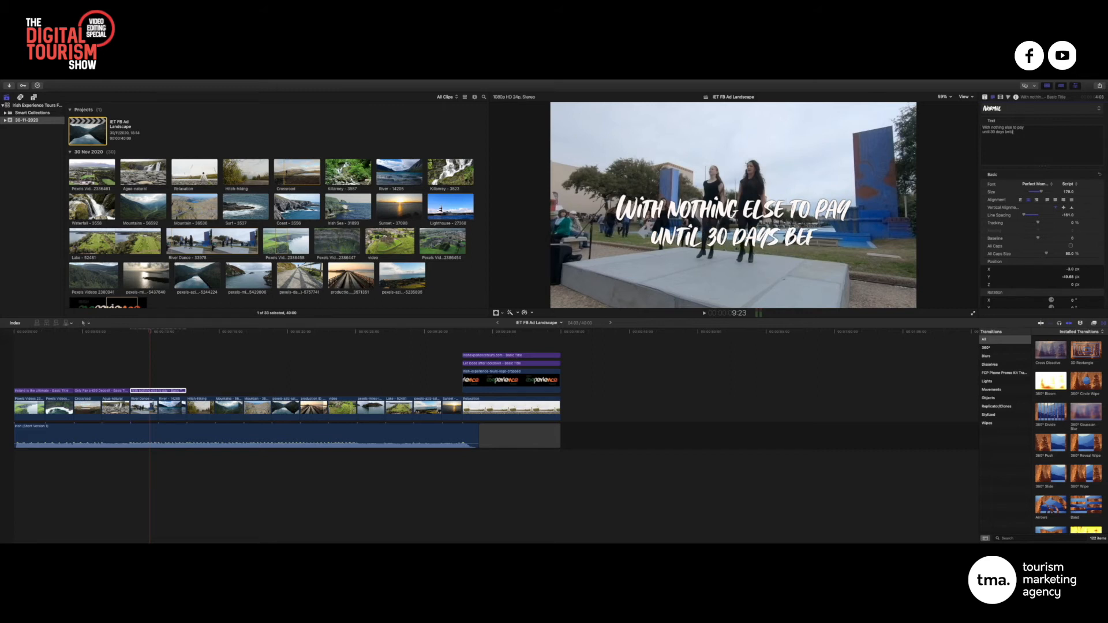
pyautogui.write('ore departure')
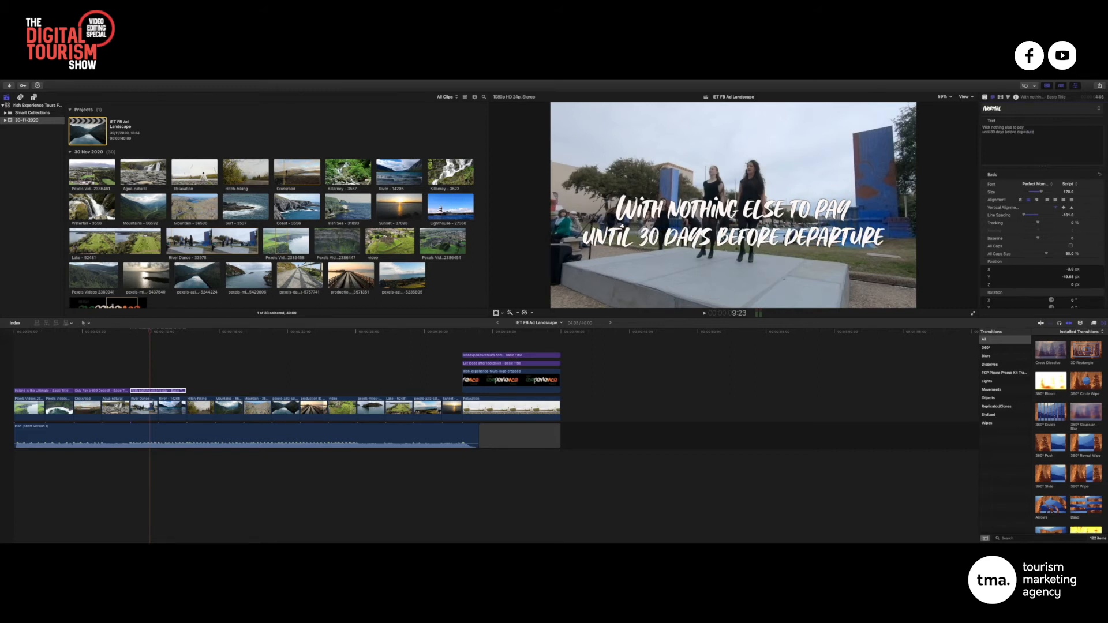
# Raise the title slightly and change 'departure' to 'you arrive'
pyautogui.moveTo(1068, 277); pyautogui.dragTo(1070, 269)
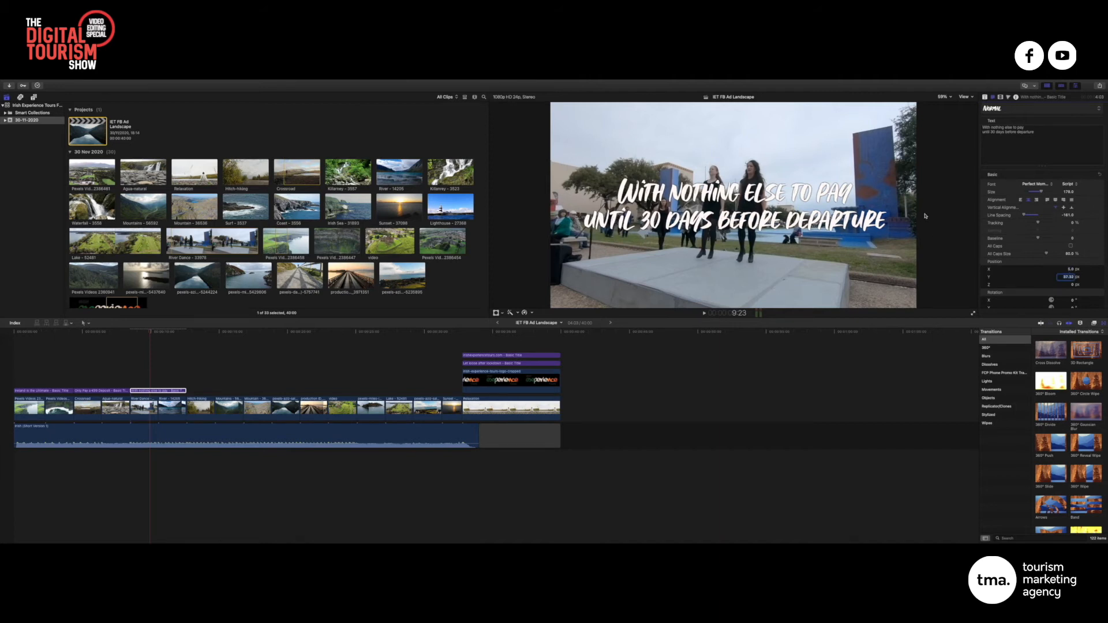
pyautogui.tripleClick(1025, 132)
pyautogui.doubleClick(1024, 132)
pyautogui.write('You')
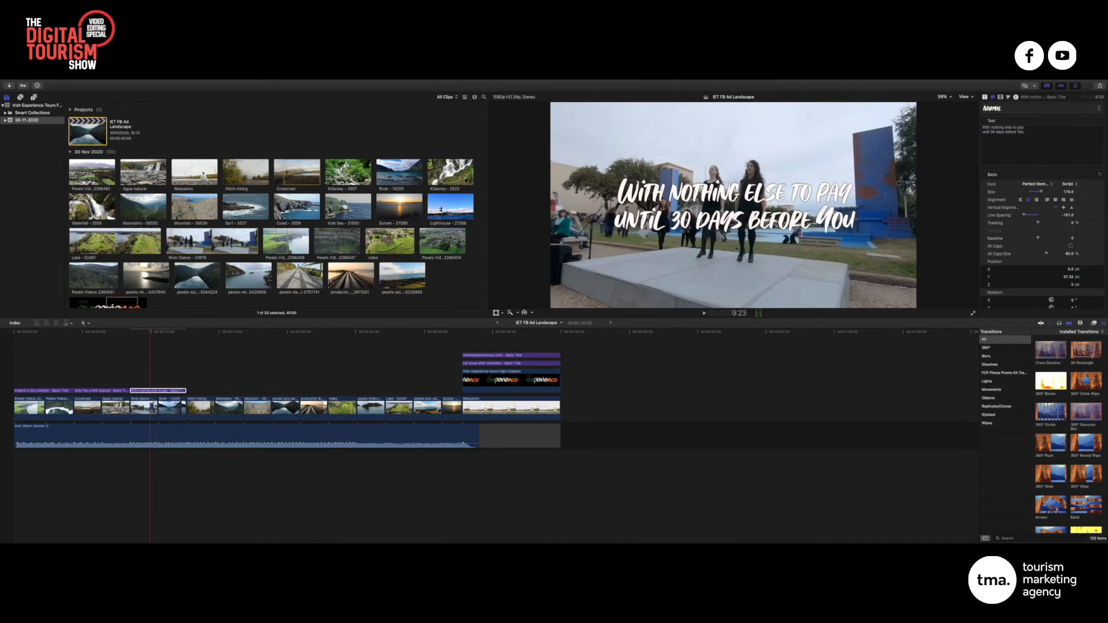
pyautogui.press('BackSpace')
pyautogui.press('BackSpace')
pyautogui.press('BackSpace')
pyautogui.write('you')
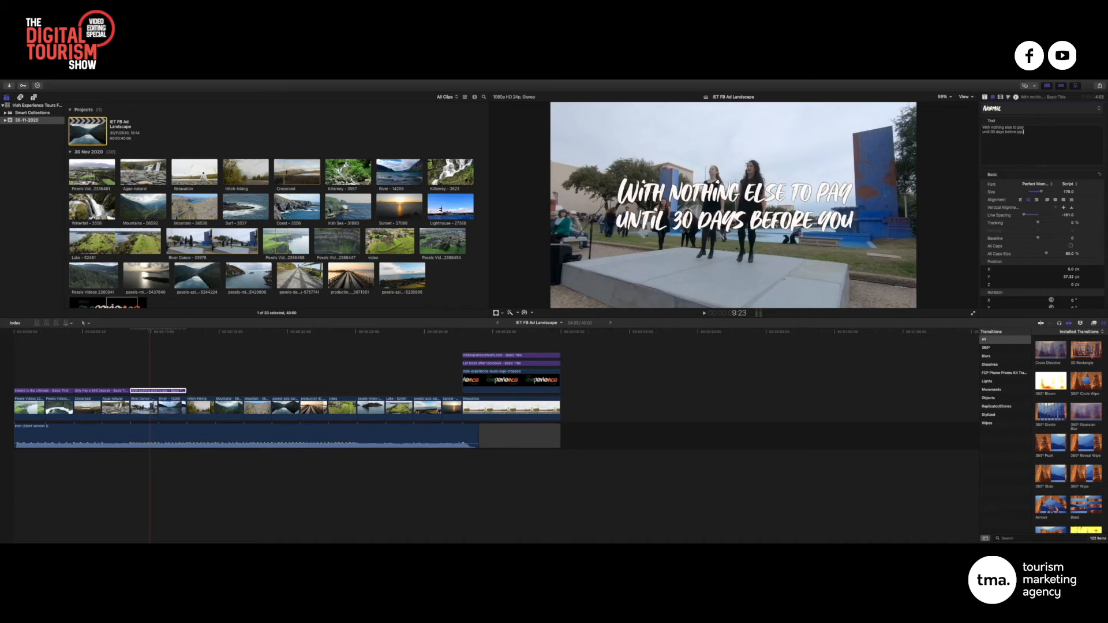
pyautogui.write(' arrive')
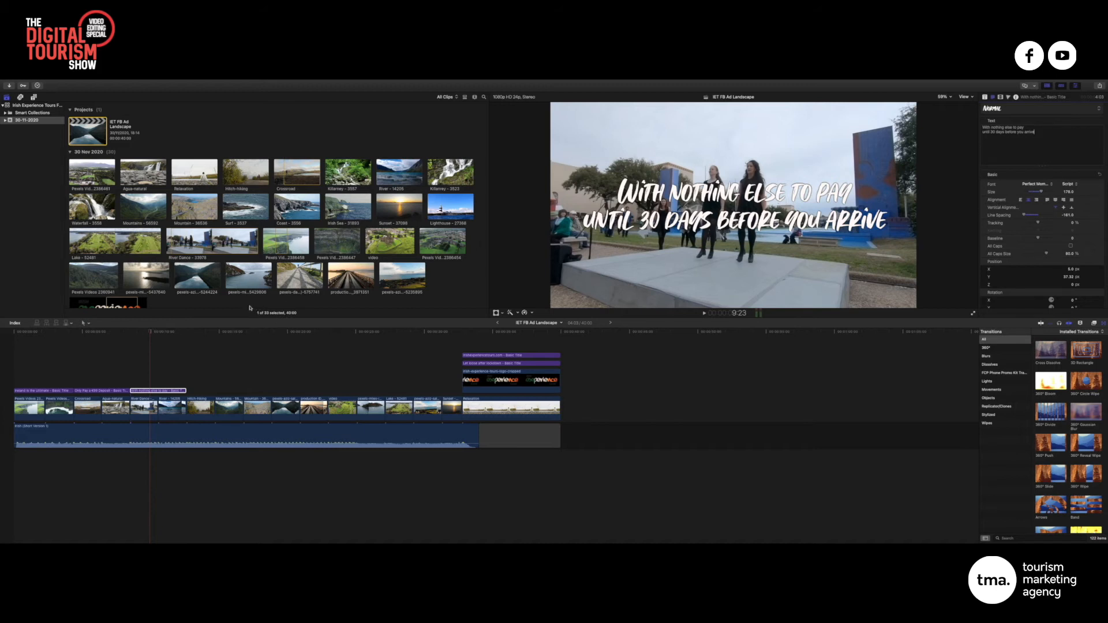
# Play the ad from the beginning to review the titles so far
pyautogui.moveTo(148, 331); pyautogui.dragTo(13, 333)
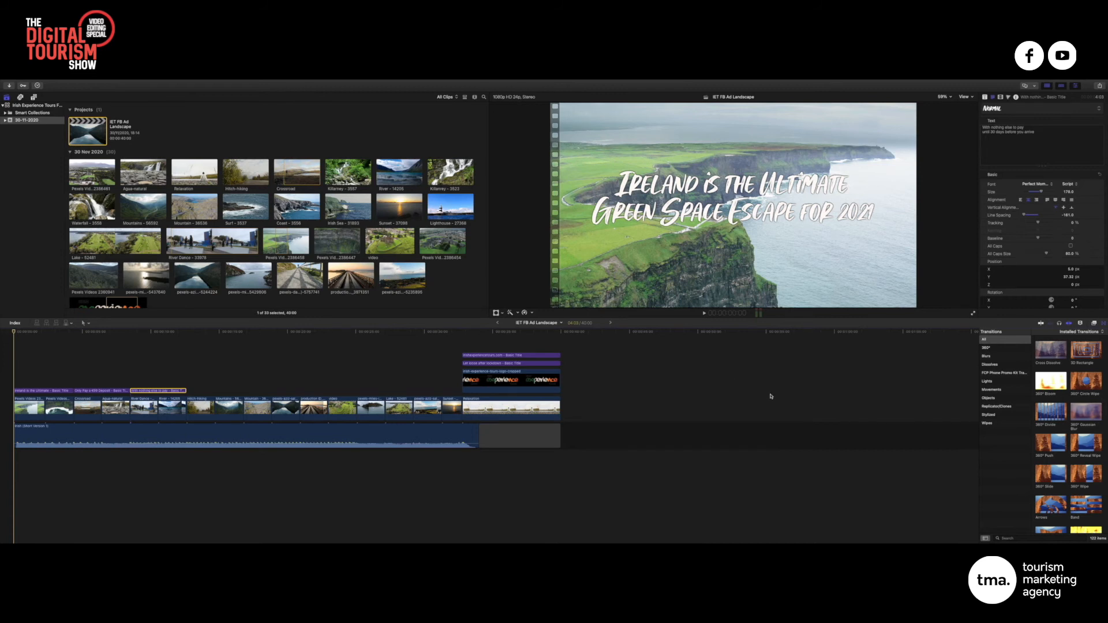
pyautogui.press('space')
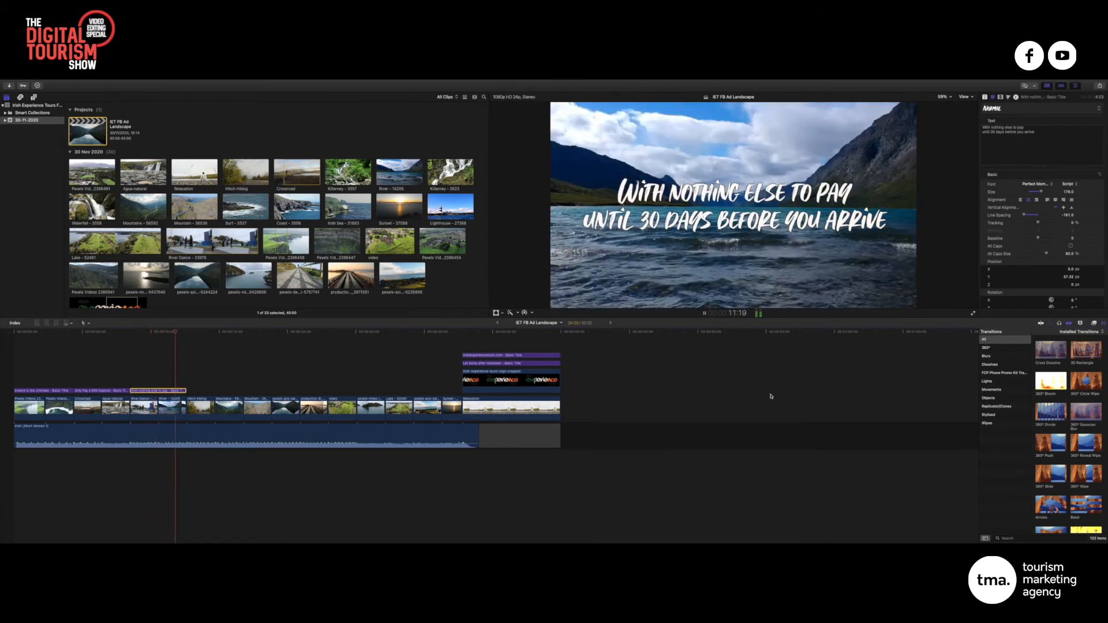
pyautogui.press('space')
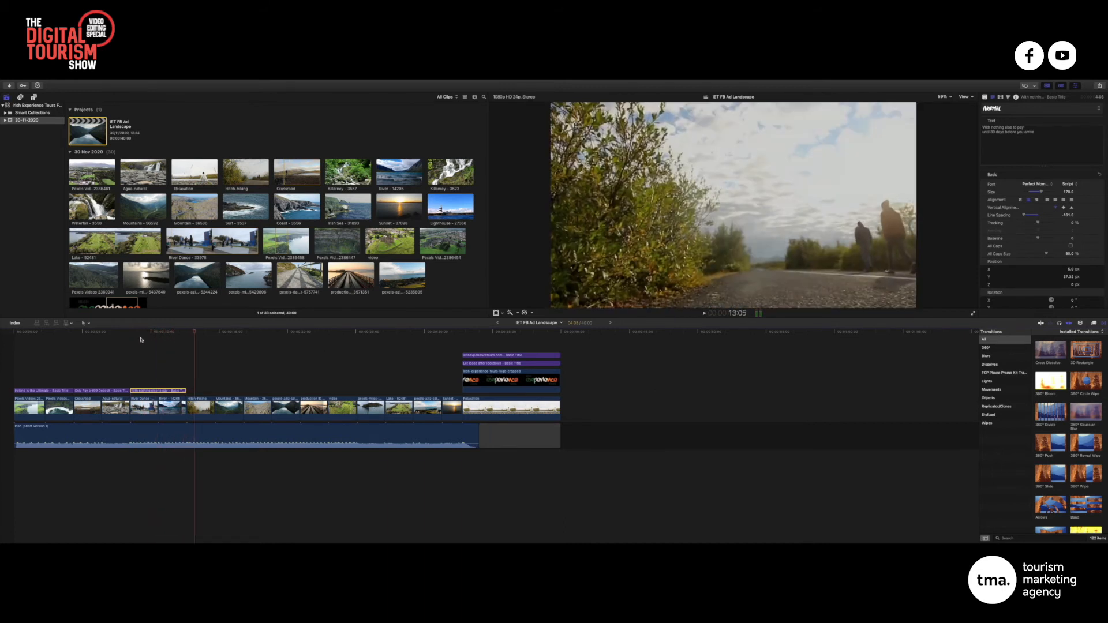
# Option-drag a duplicate of the 'With nothing else to pay' title over the Mountains clip
pyautogui.click(152, 390)
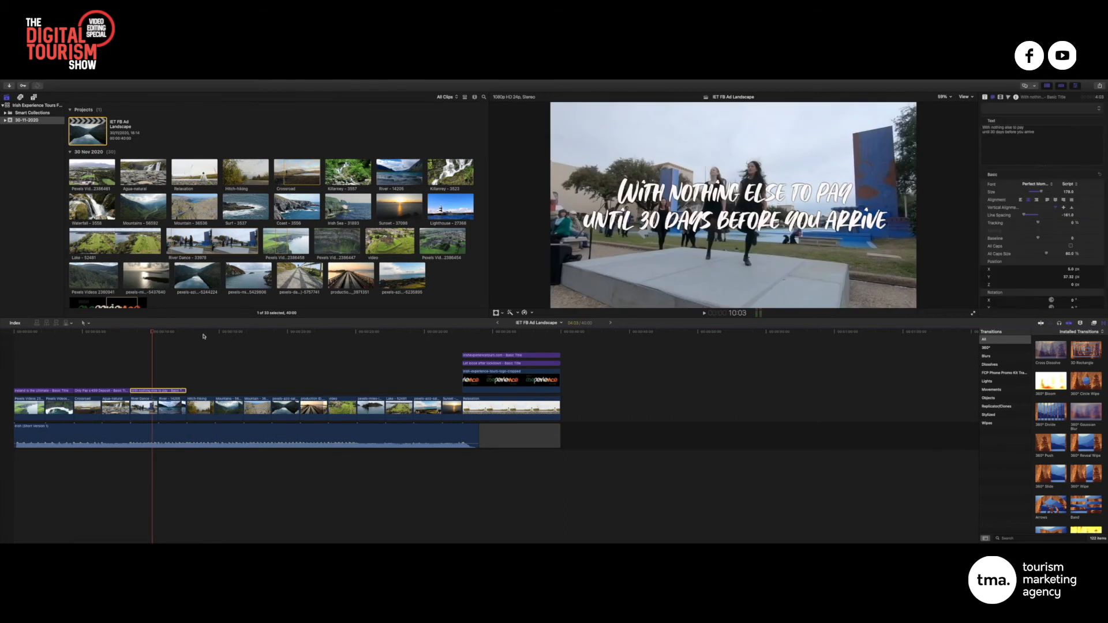
pyautogui.click(241, 398)
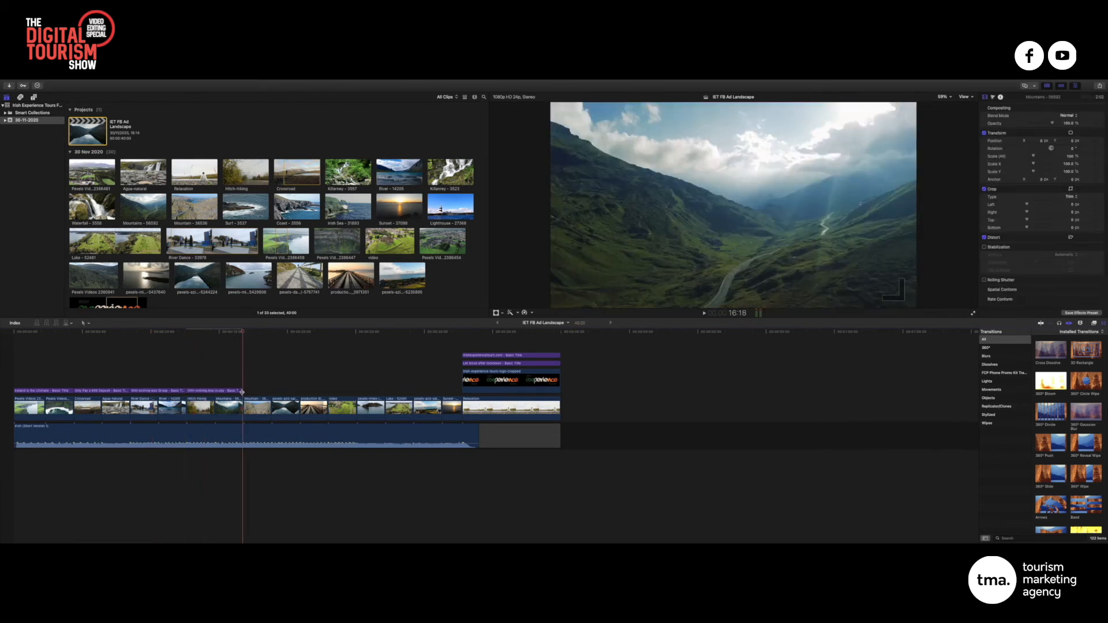
pyautogui.moveTo(242, 392); pyautogui.dragTo(243, 391)
pyautogui.hotkey('ctrl', 'Left')
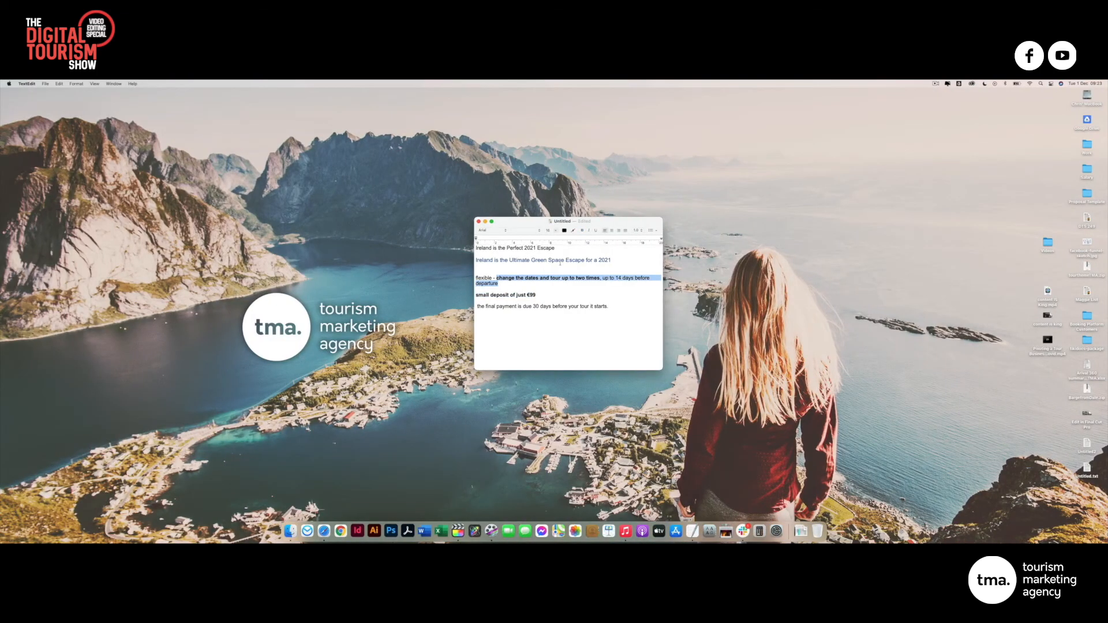
pyautogui.hotkey('ctrl', 'Right')
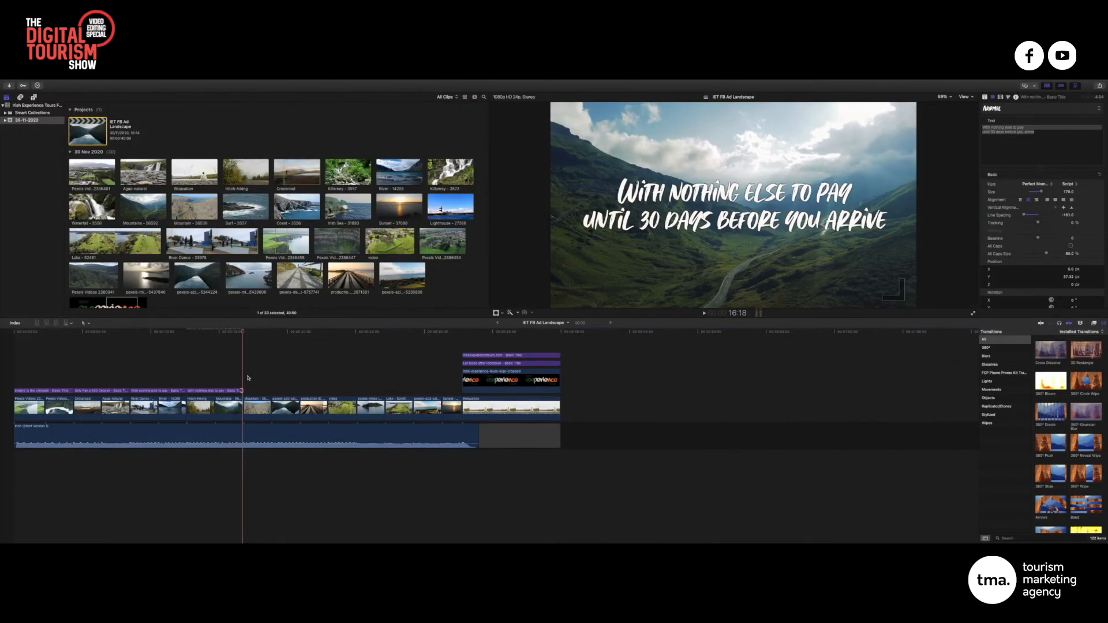
# Retype the duplicated title's first line as 'Even change tour dates'
pyautogui.write('E')
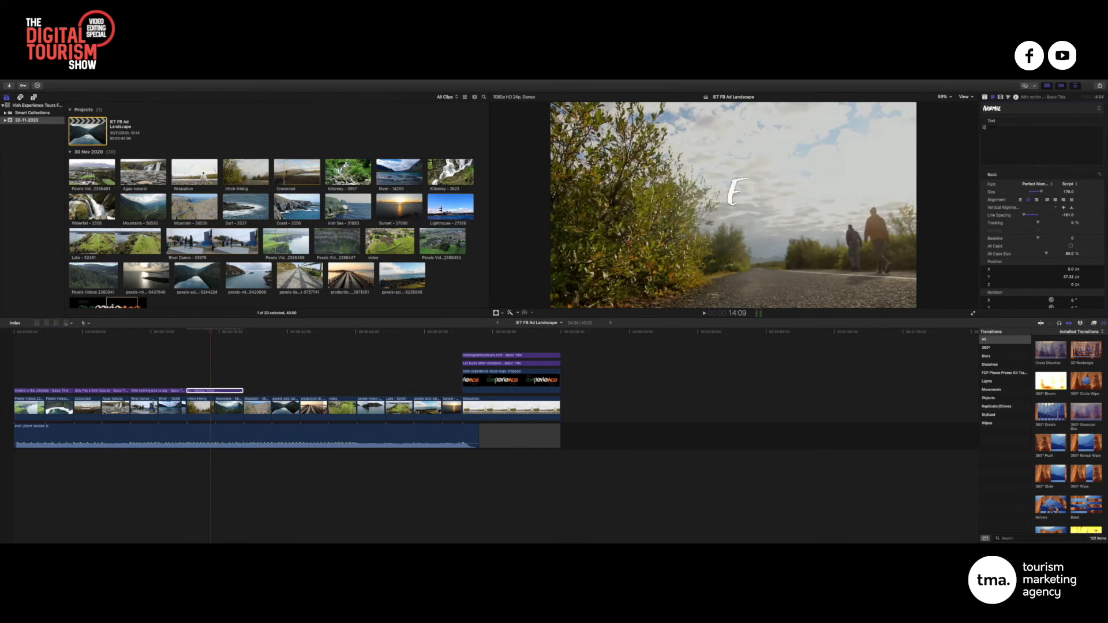
pyautogui.write('ven c')
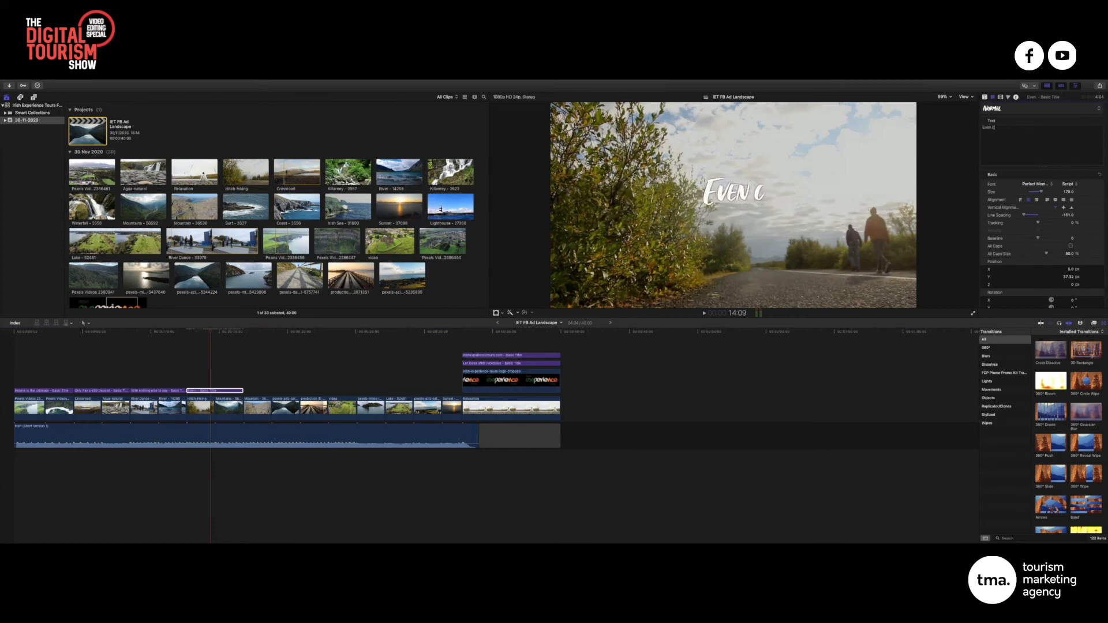
pyautogui.write('hange tou')
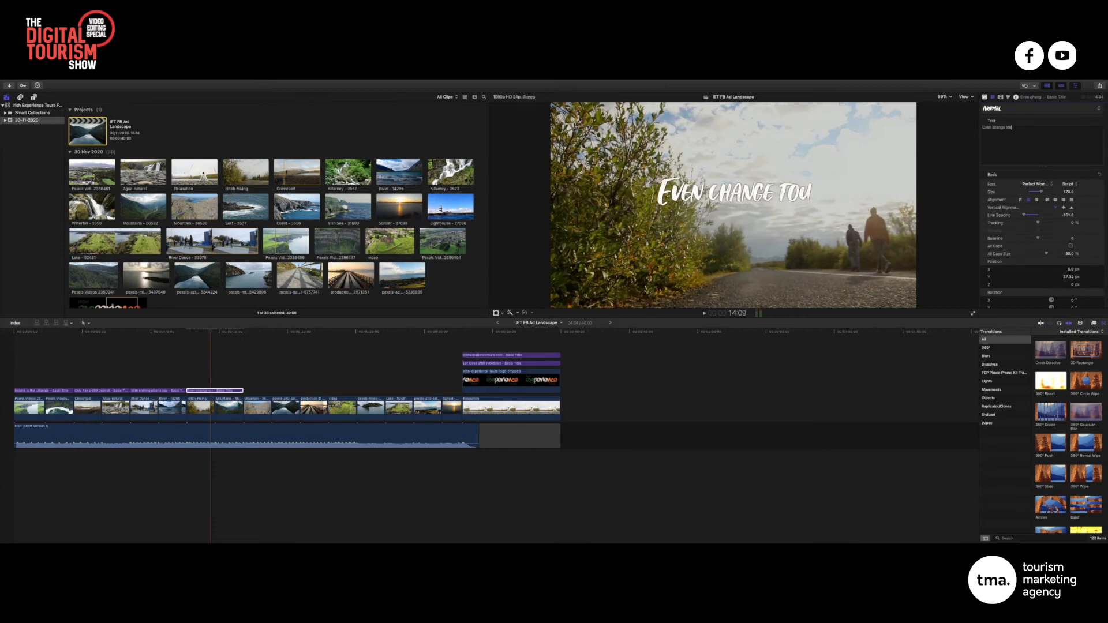
pyautogui.write('r dates')
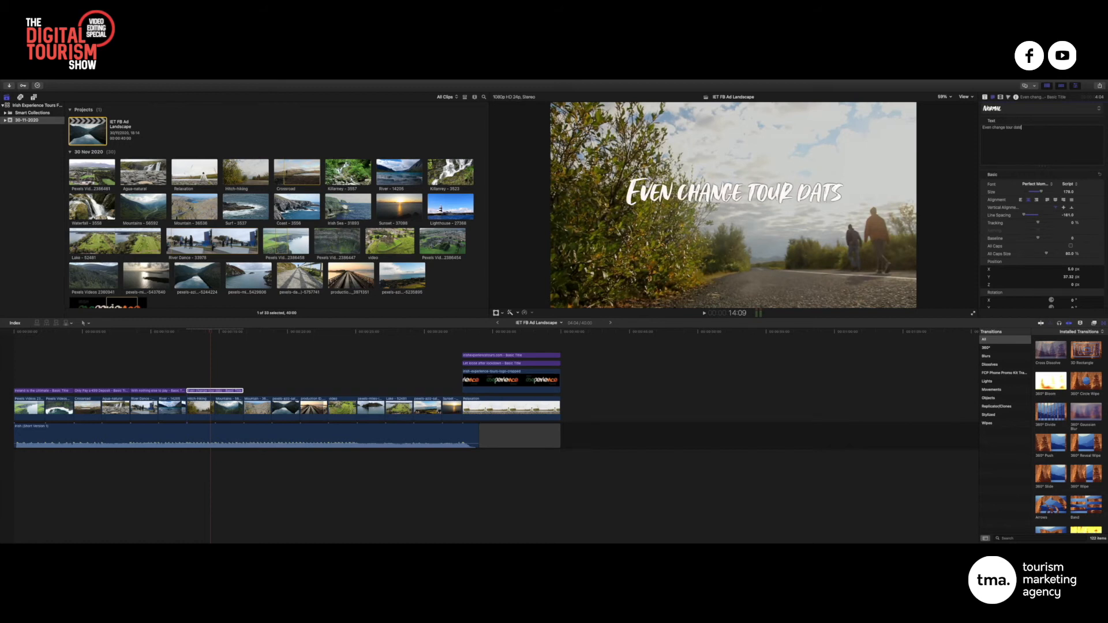
pyautogui.press('BackSpace')
pyautogui.press('BackSpace')
pyautogui.write('tes')
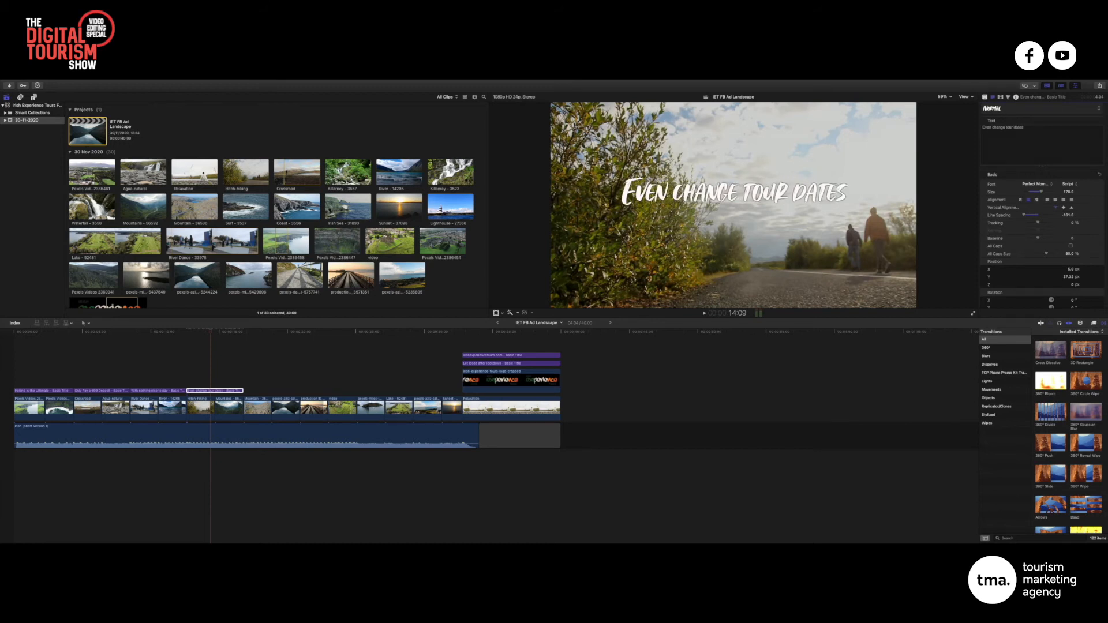
pyautogui.hotkey('ctrl', 'Left')
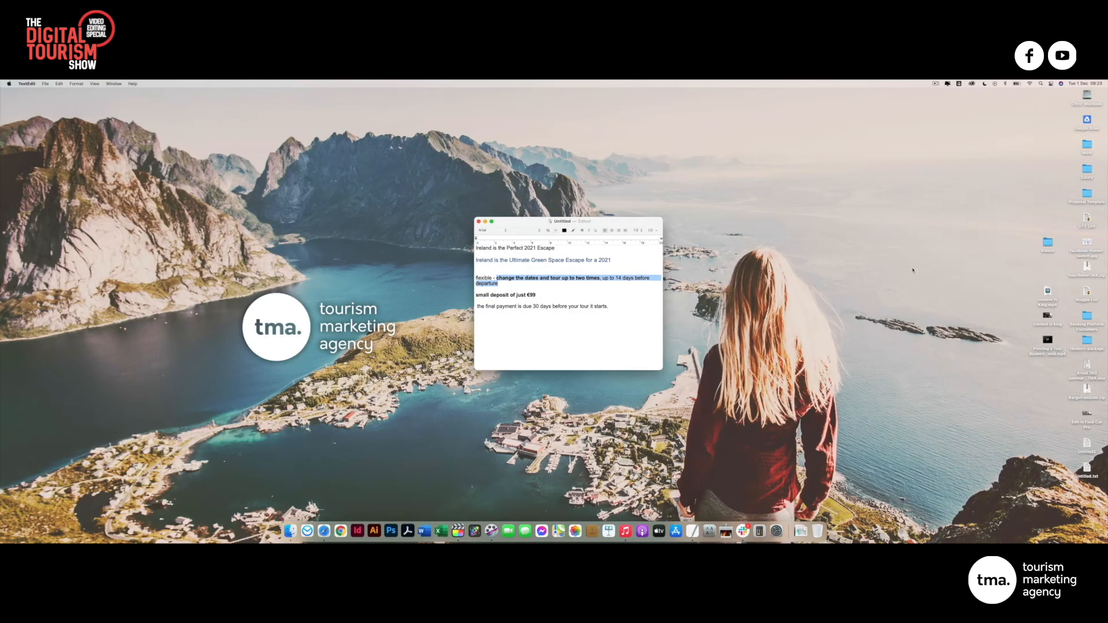
pyautogui.click(546, 281)
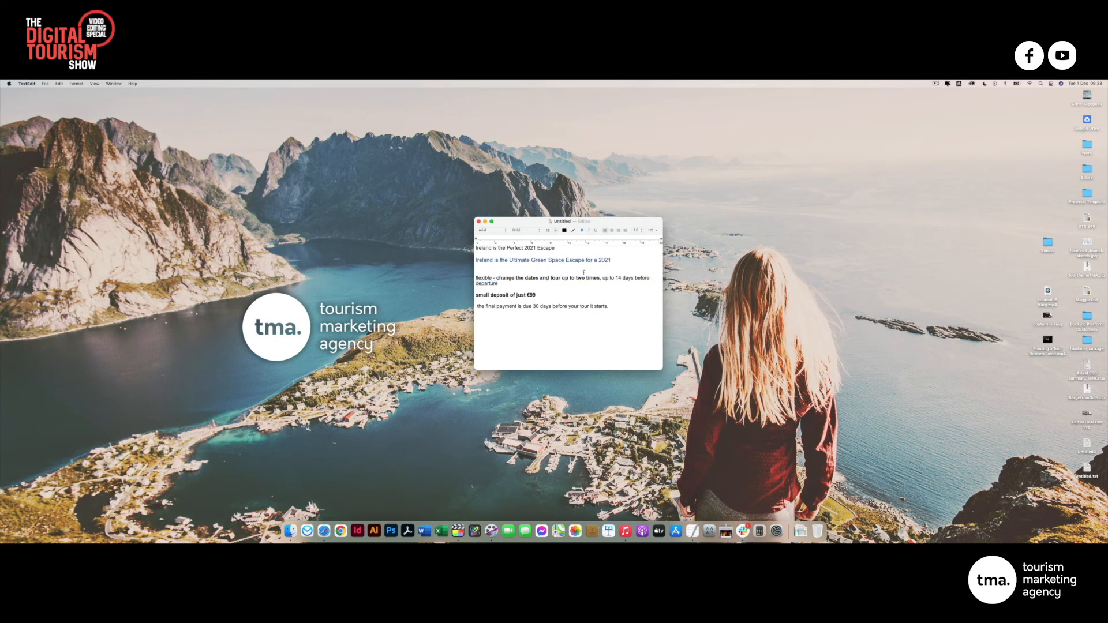
pyautogui.hotkey('ctrl', 'Right')
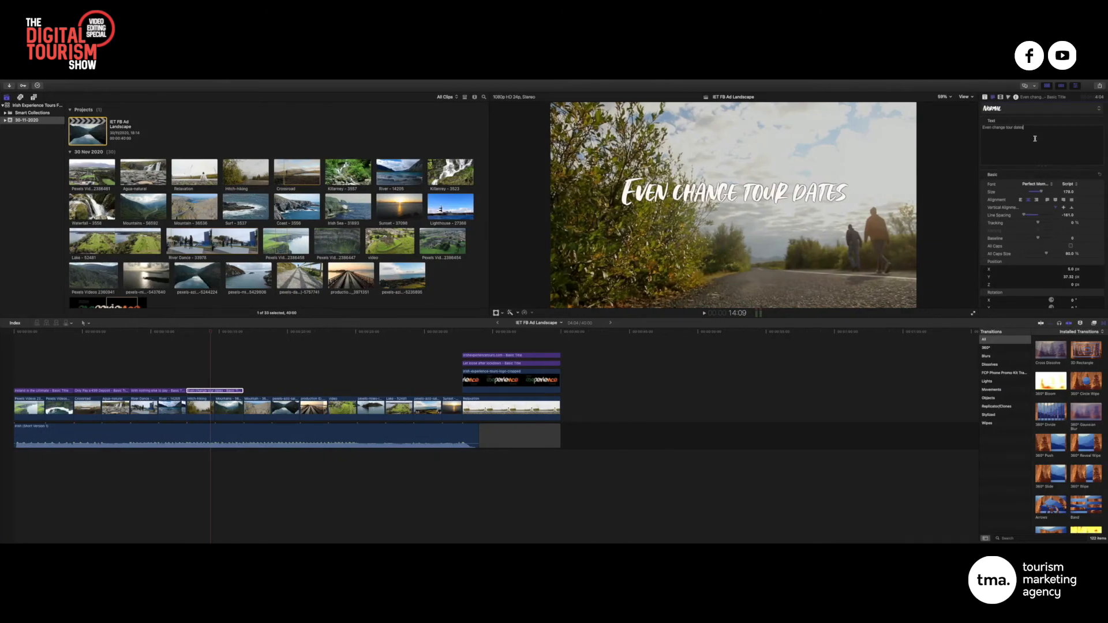
# Type a second title line starting 'And itinerary', fixing the typos
pyautogui.write('and')
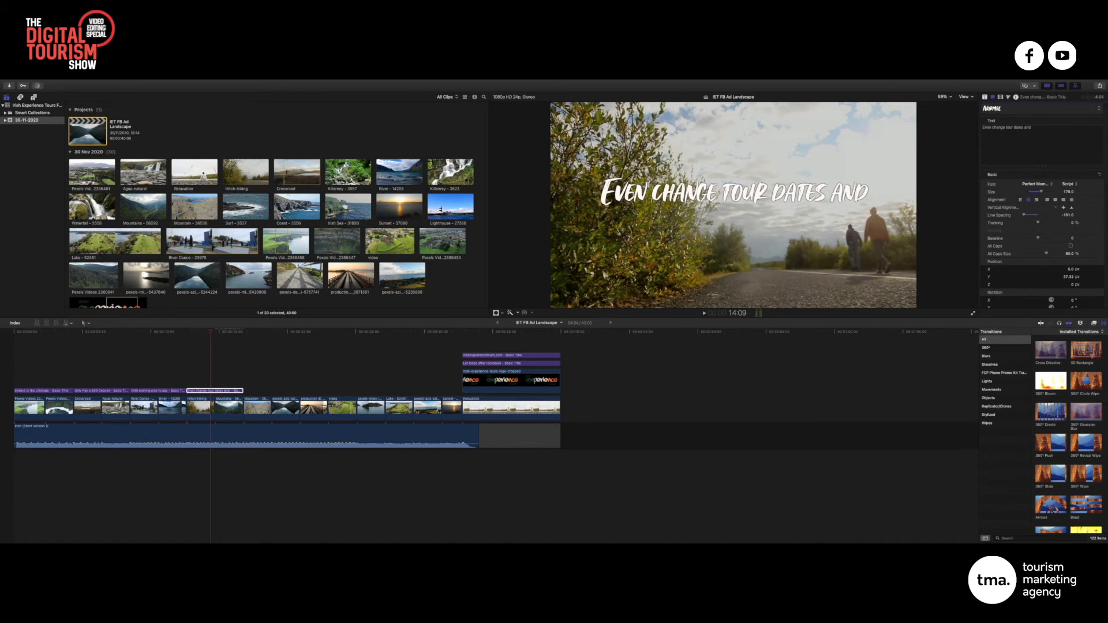
pyautogui.press('BackSpace')
pyautogui.press('BackSpace')
pyautogui.press('BackSpace')
pyautogui.press('BackSpace')
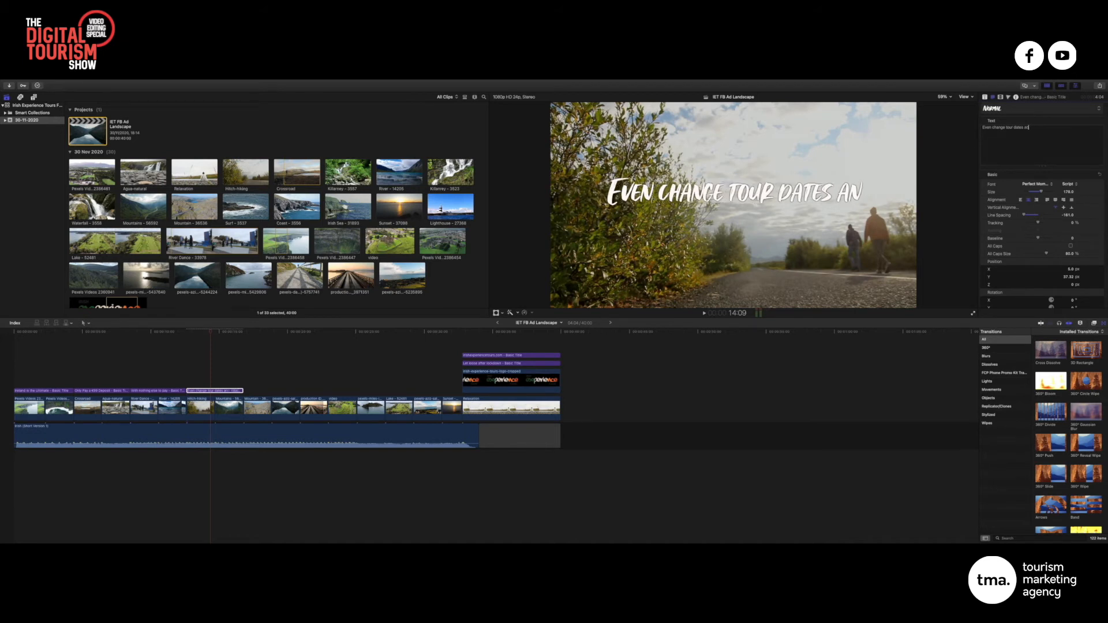
pyautogui.write('And')
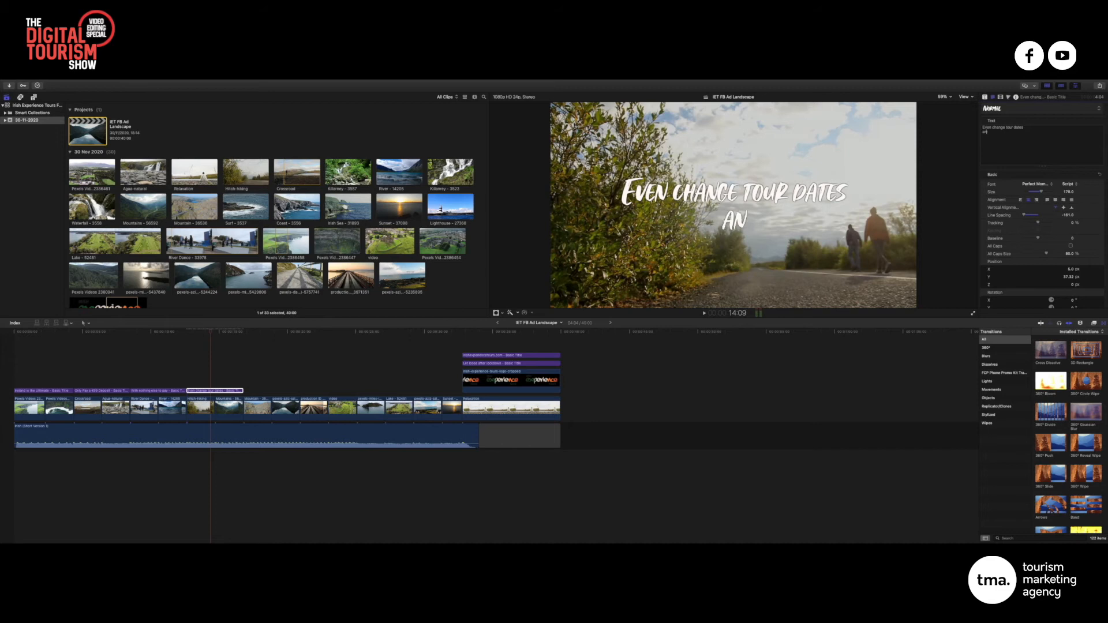
pyautogui.write(' informa')
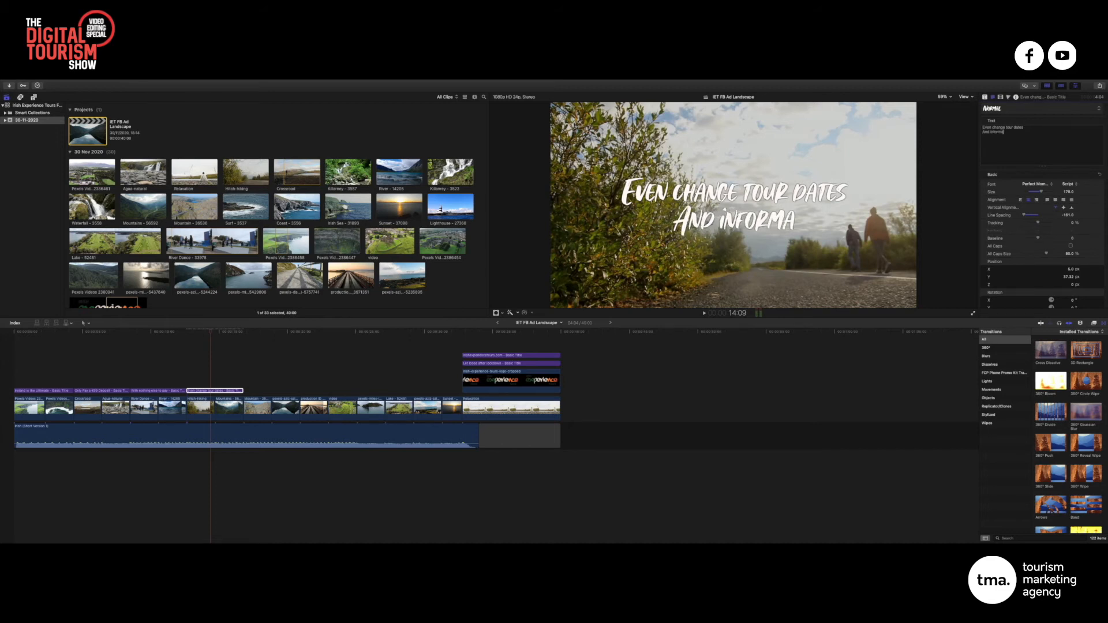
pyautogui.press('BackSpace')
pyautogui.press('BackSpace')
pyautogui.press('BackSpace')
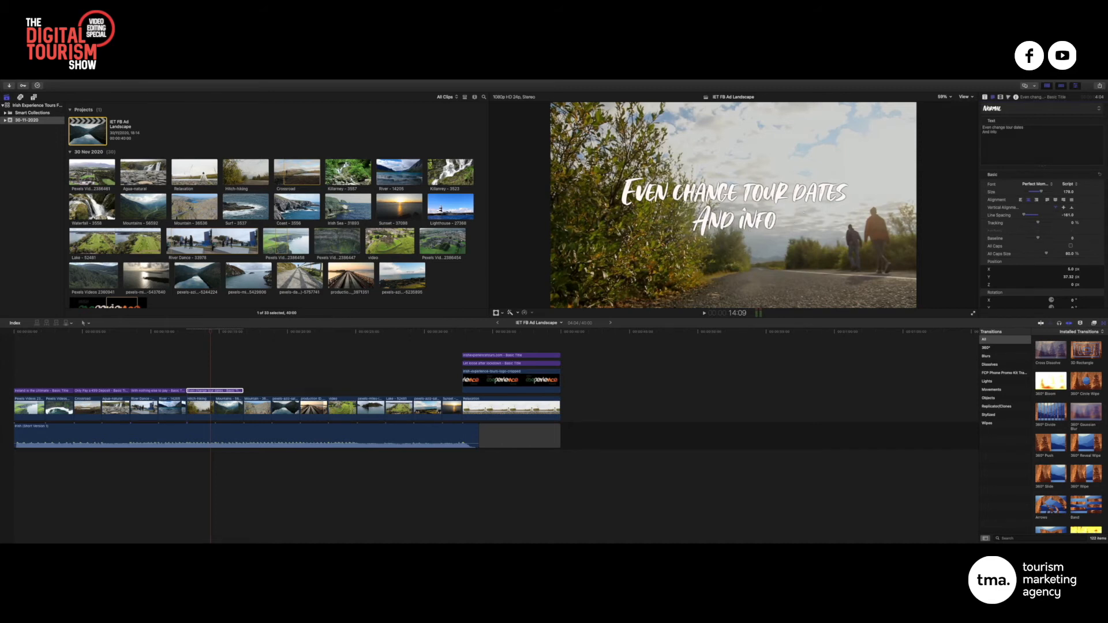
pyautogui.press('BackSpace')
pyautogui.press('BackSpace')
pyautogui.press('BackSpace')
pyautogui.press('BackSpace')
pyautogui.write('it')
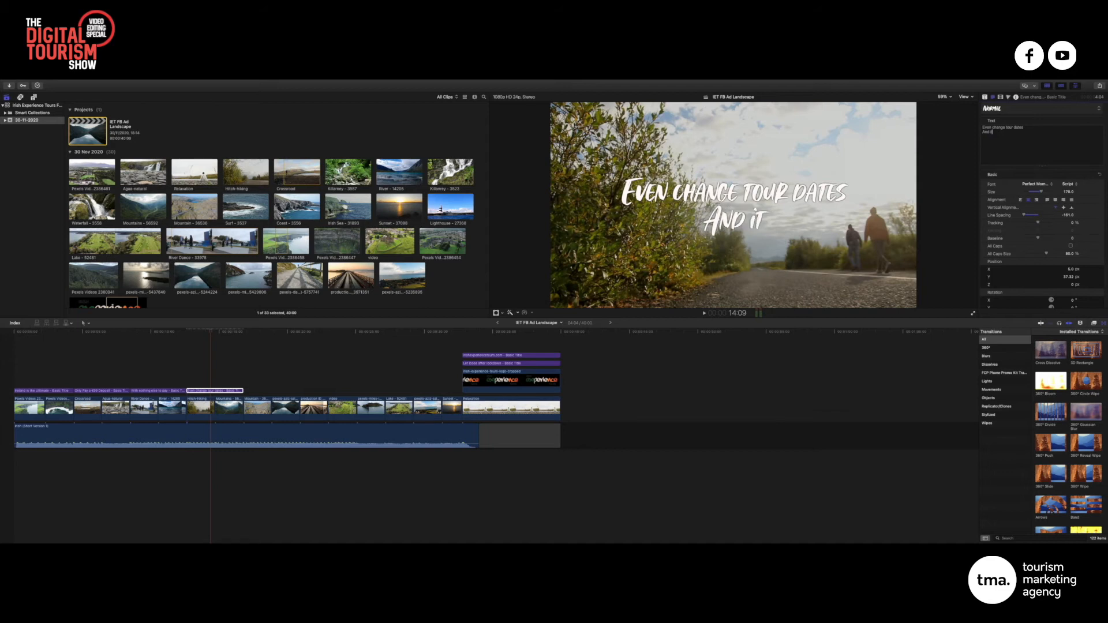
pyautogui.write('inerarty')
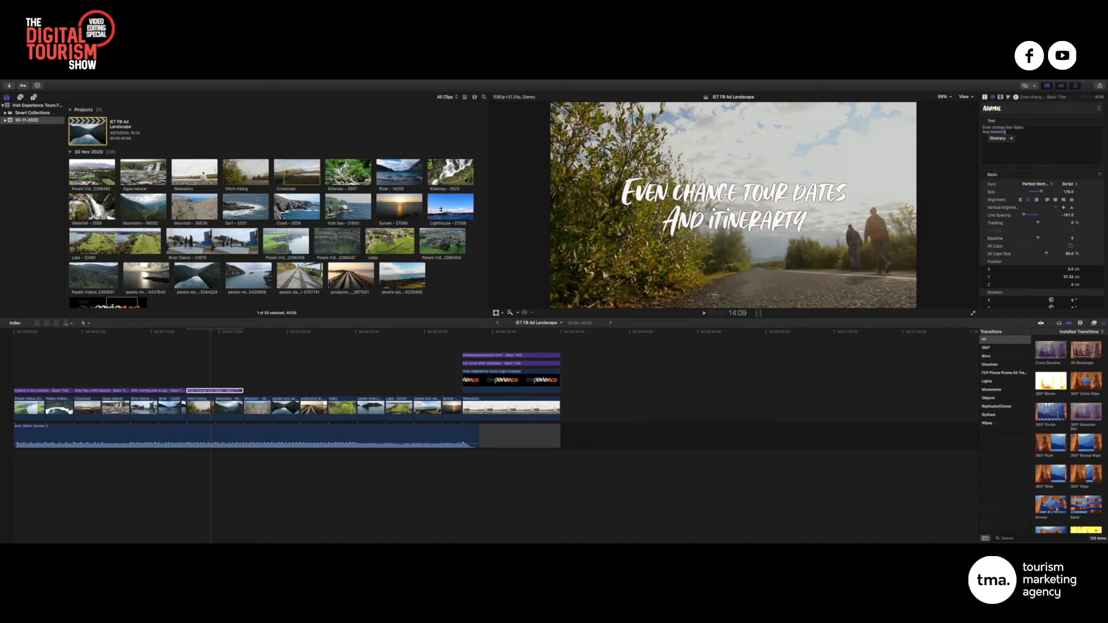
pyautogui.press('BackSpace')
pyautogui.press('BackSpace')
pyautogui.write('y')
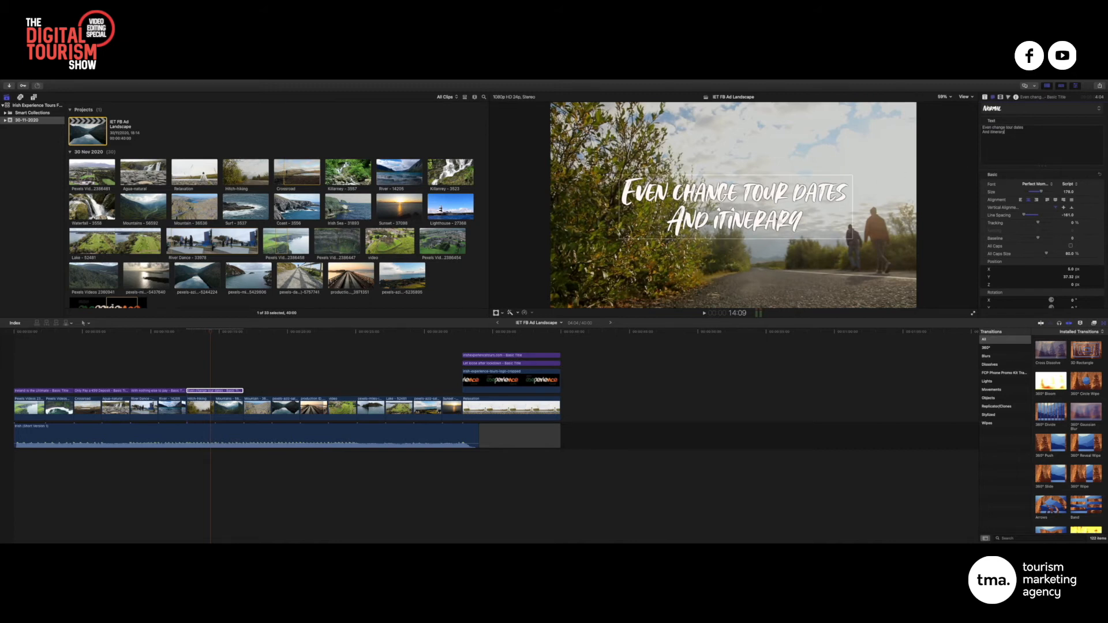
# Lowercase 'and' and finish the text with 'up to 14 days before you arrive'
pyautogui.moveTo(1010, 139); pyautogui.dragTo(981, 132)
pyautogui.click(985, 133)
pyautogui.write('ary')
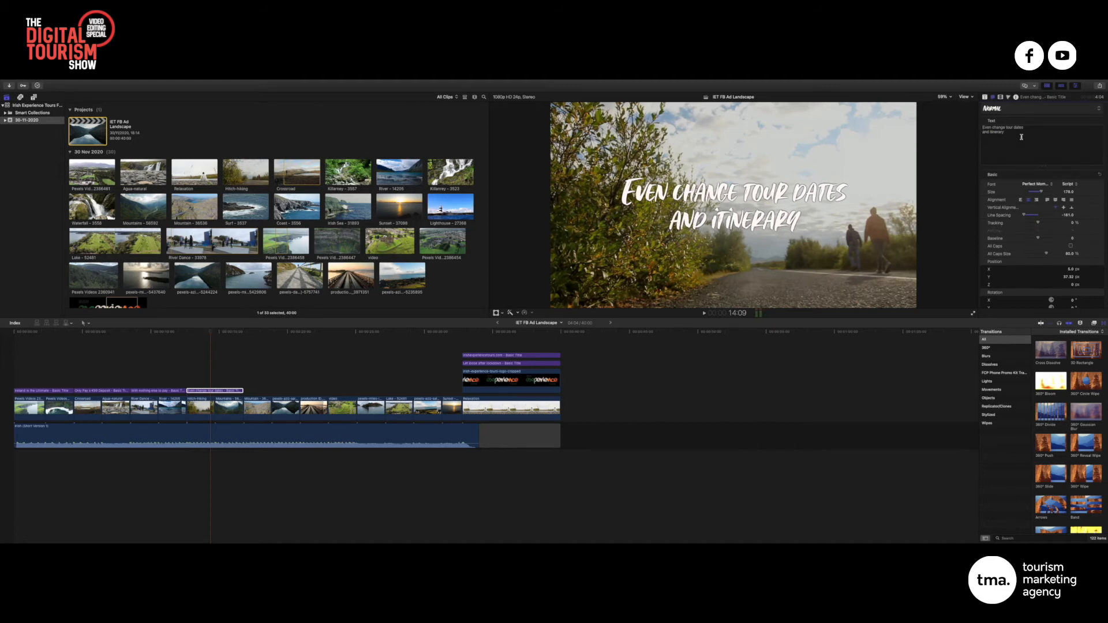
pyautogui.write(' upto')
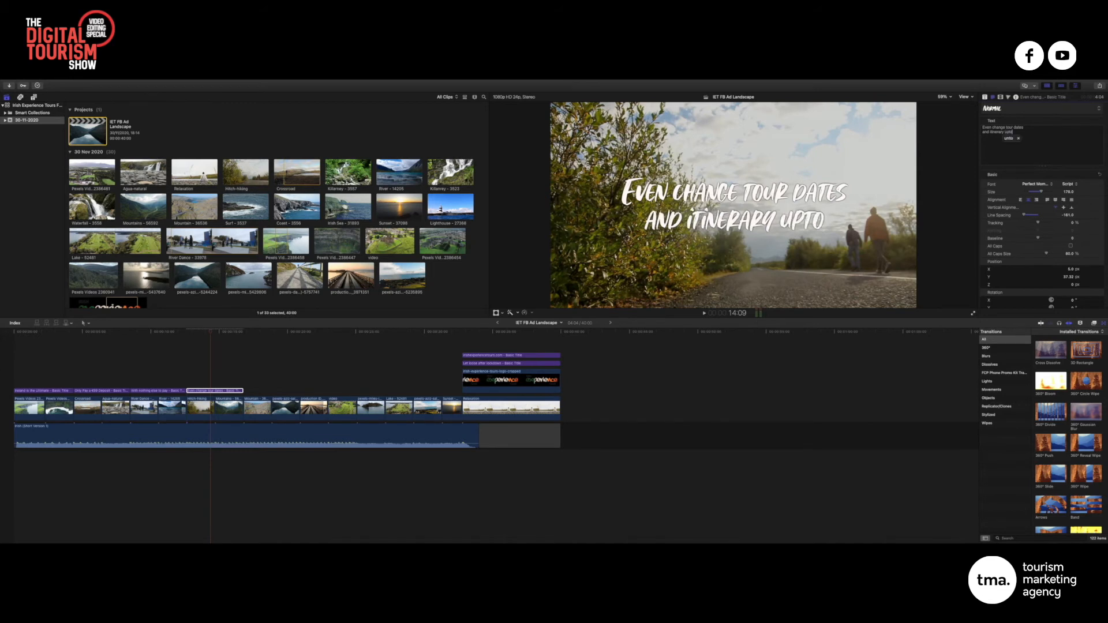
pyautogui.press('BackSpace')
pyautogui.press('BackSpace')
pyautogui.write('to ')
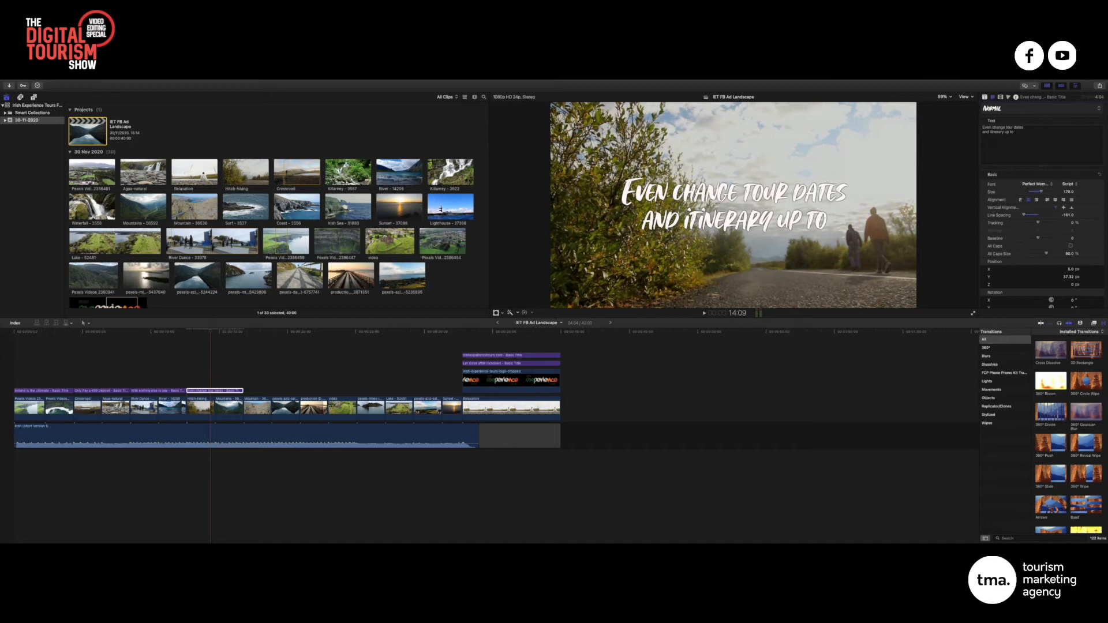
pyautogui.write('14 days before you a')
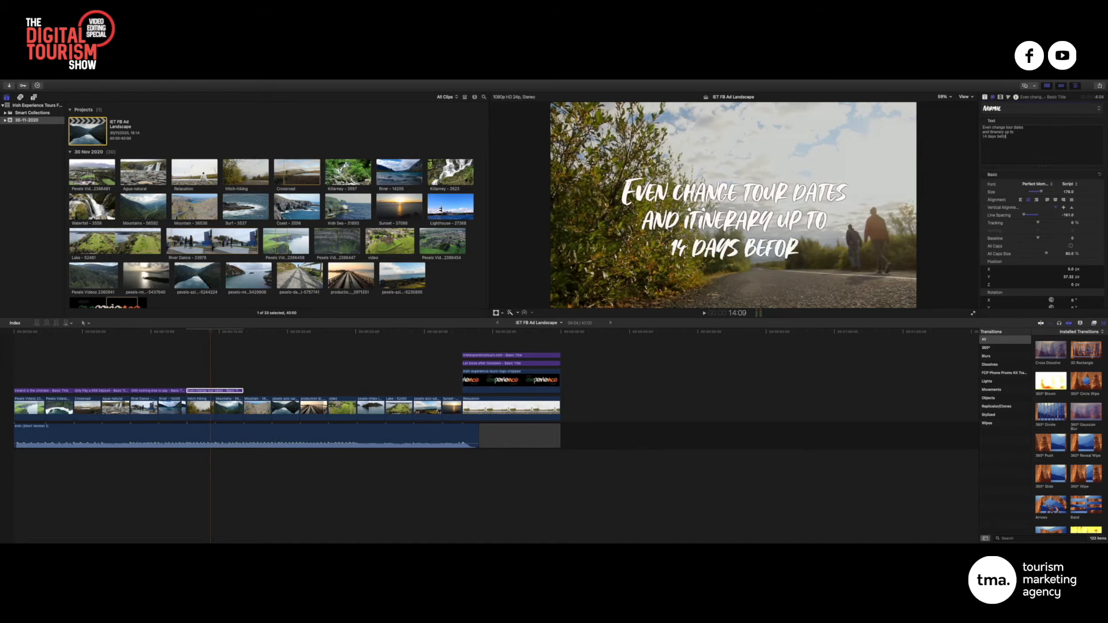
pyautogui.write('rrive')
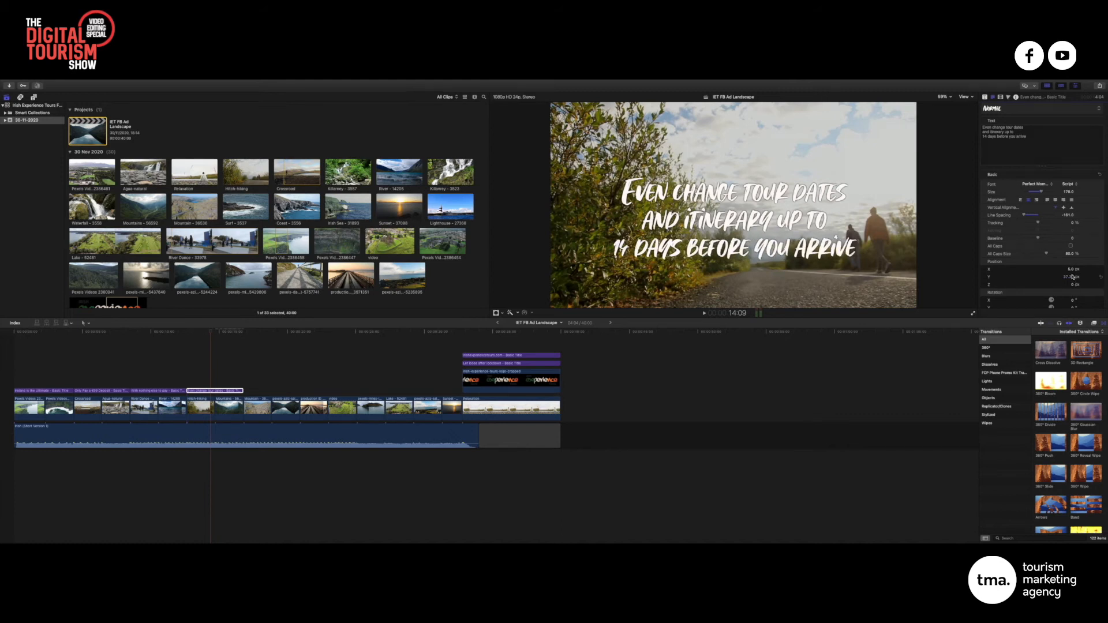
# Move the tour dates title higher and left to about X -22 px, then check the notes
pyautogui.moveTo(1072, 270)
pyautogui.mouseDown()
pyautogui.moveTo(1069, 236)
pyautogui.moveTo(1069, 252)
pyautogui.mouseUp()
pyautogui.write('z')
pyautogui.moveTo(1071, 270); pyautogui.dragTo(1069, 269)
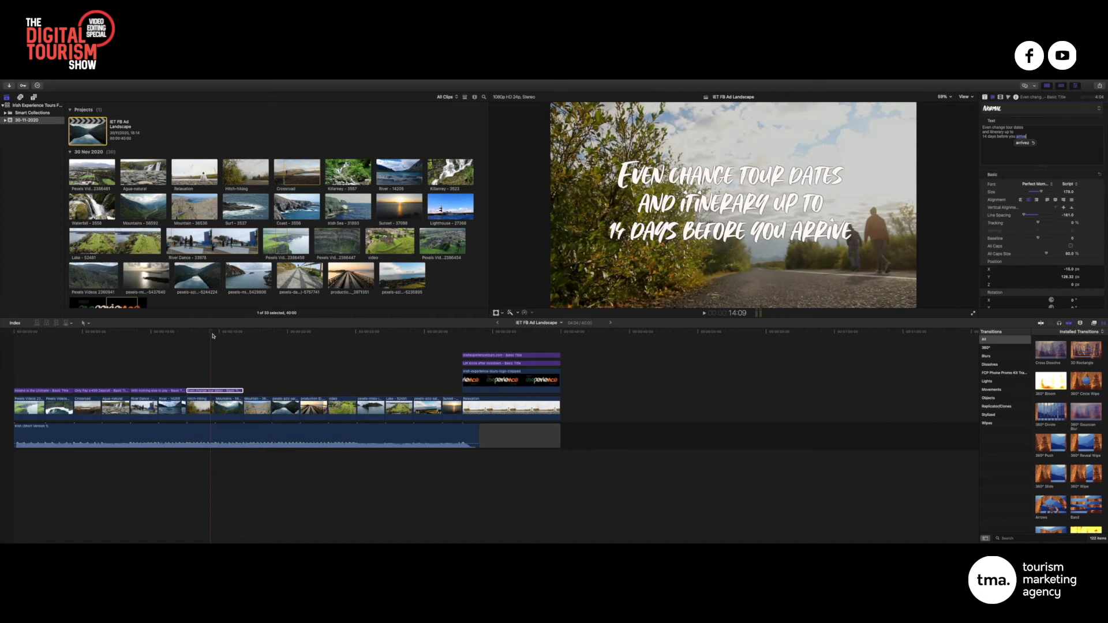
pyautogui.hotkey('ctrl', 'Left')
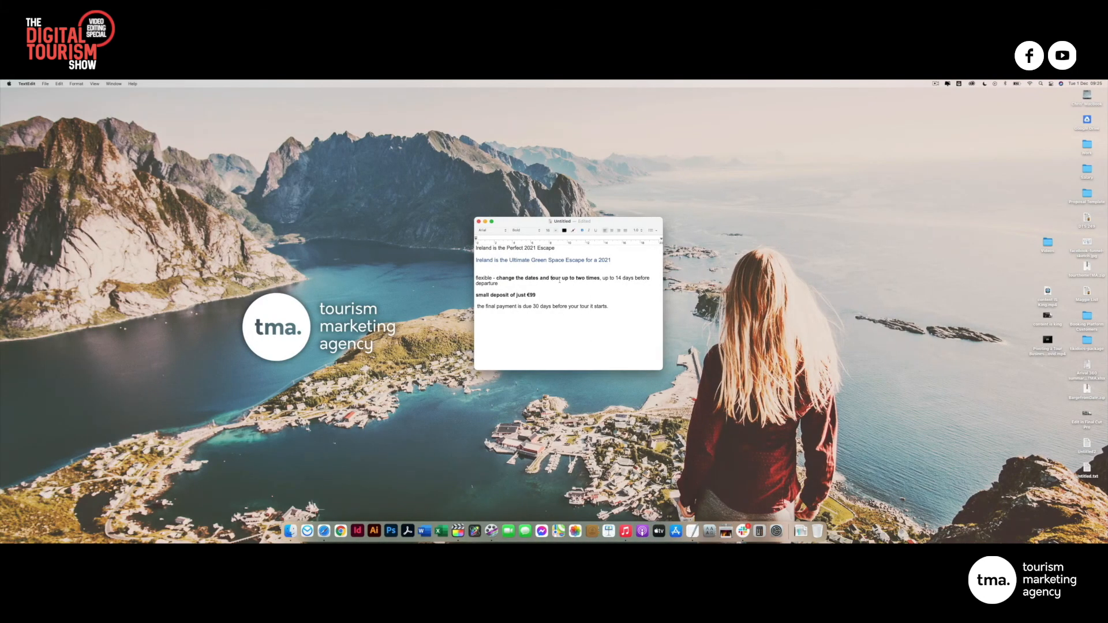
pyautogui.hotkey('ctrl', 'Right')
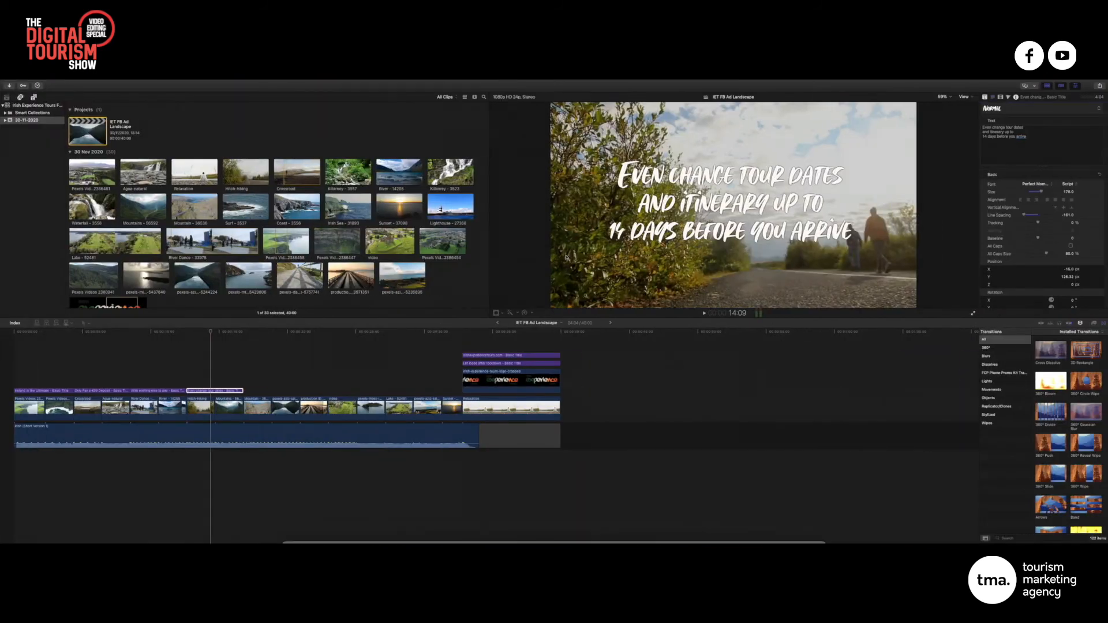
# Play the ad from the start, then return to 25:02 and select the opening 'Ireland is the Ultimate' title
pyautogui.press('Home')
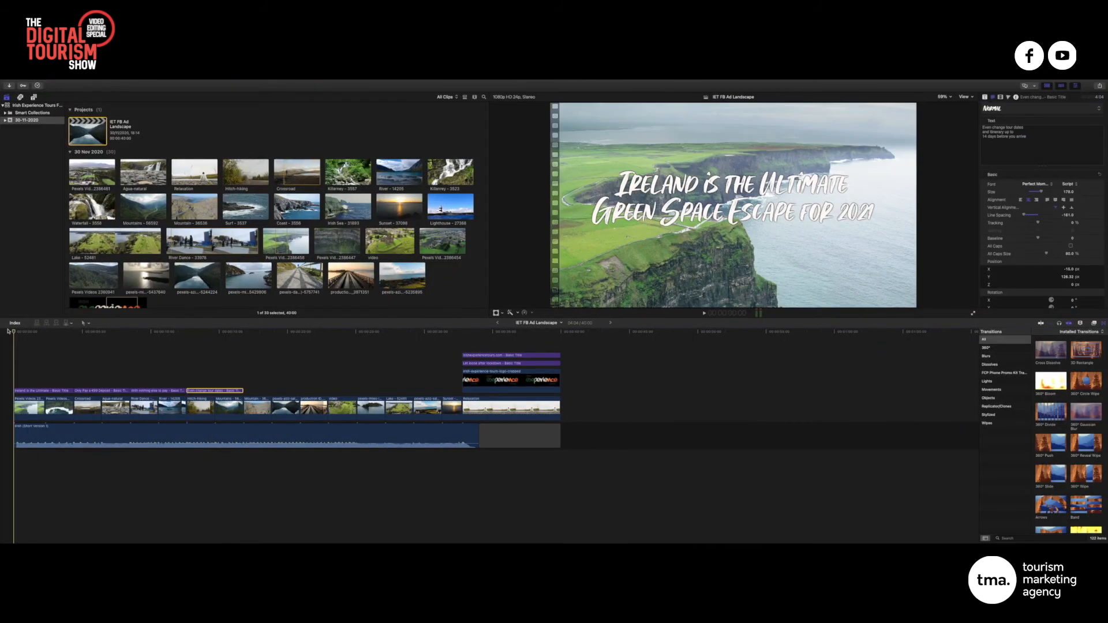
pyautogui.press('space')
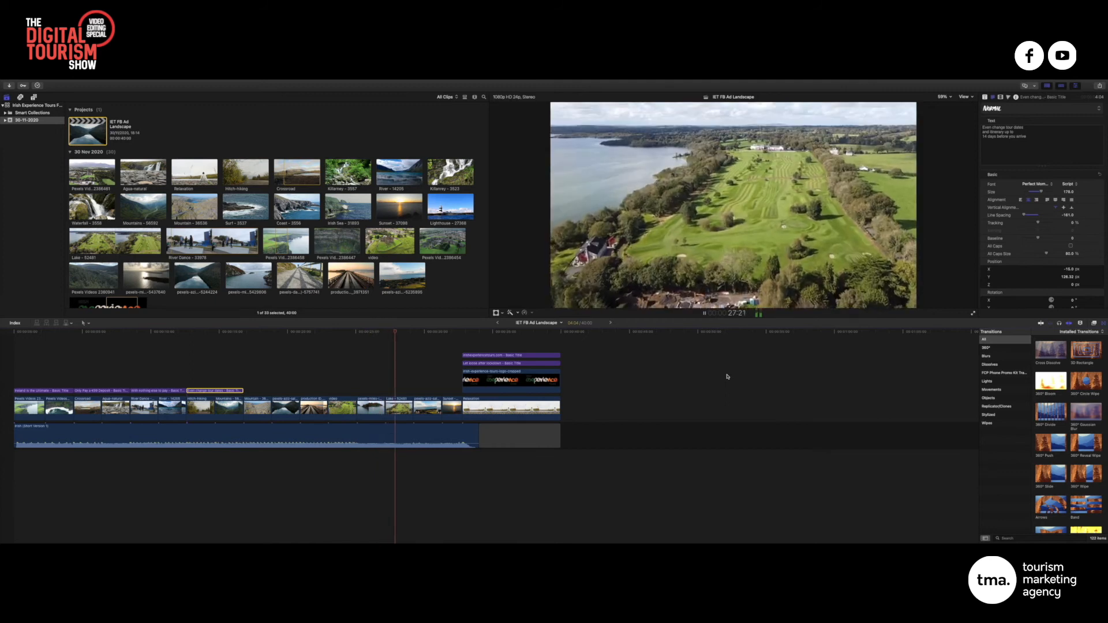
pyautogui.press('space')
pyautogui.moveTo(402, 332); pyautogui.dragTo(359, 334)
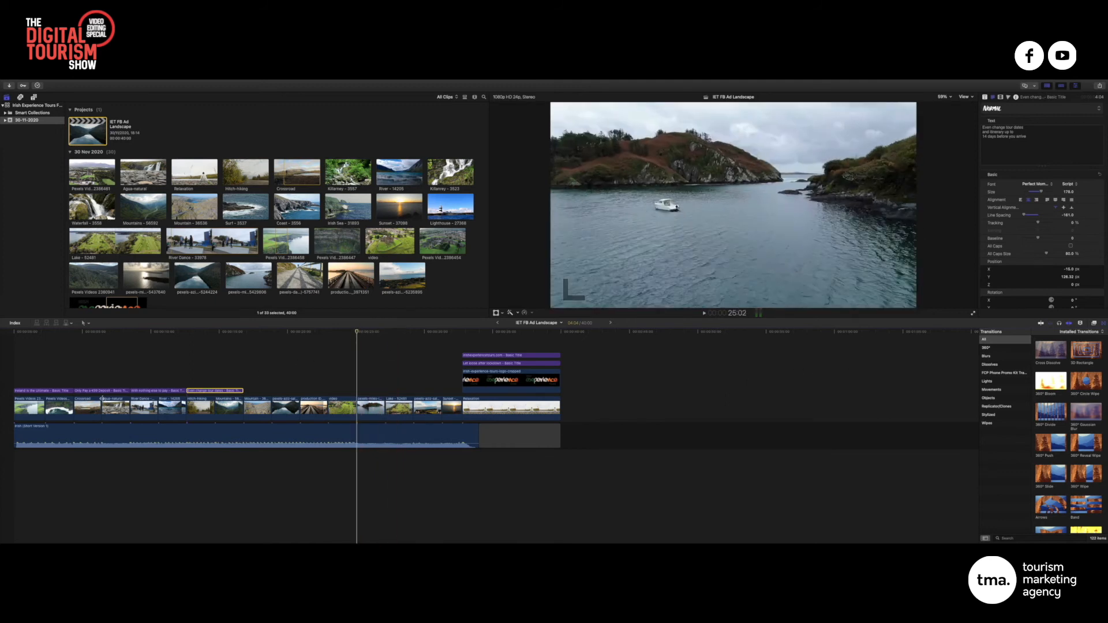
pyautogui.click(45, 393)
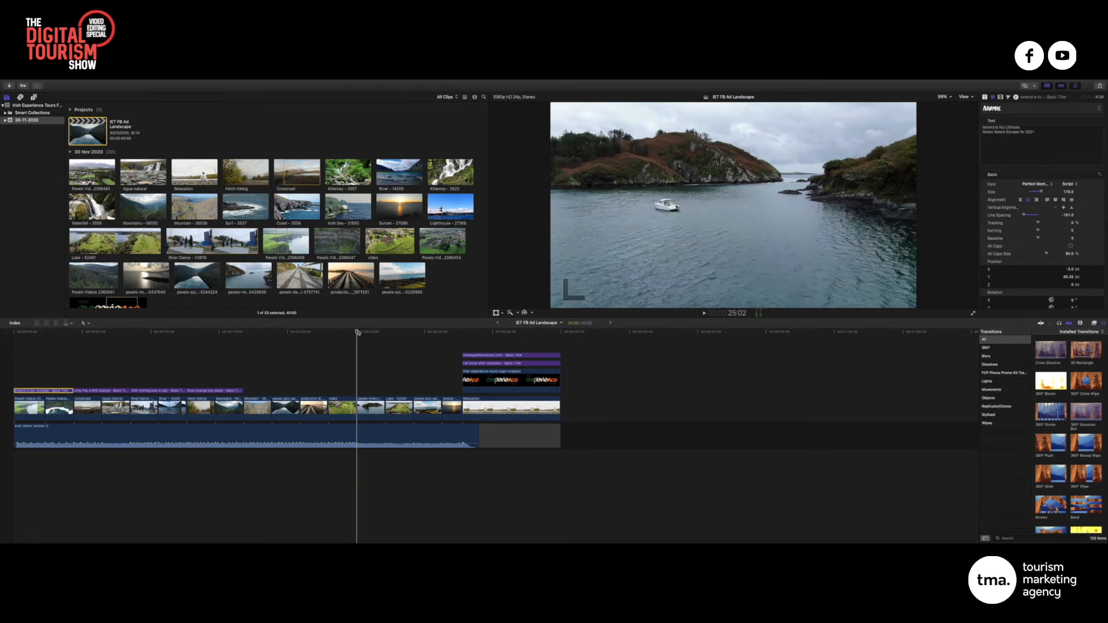
# Paste the title copy at 25:02 and retype it as 'Book your ultimate' / 'Ireland Escapefor 2021'
pyautogui.press('super+v')
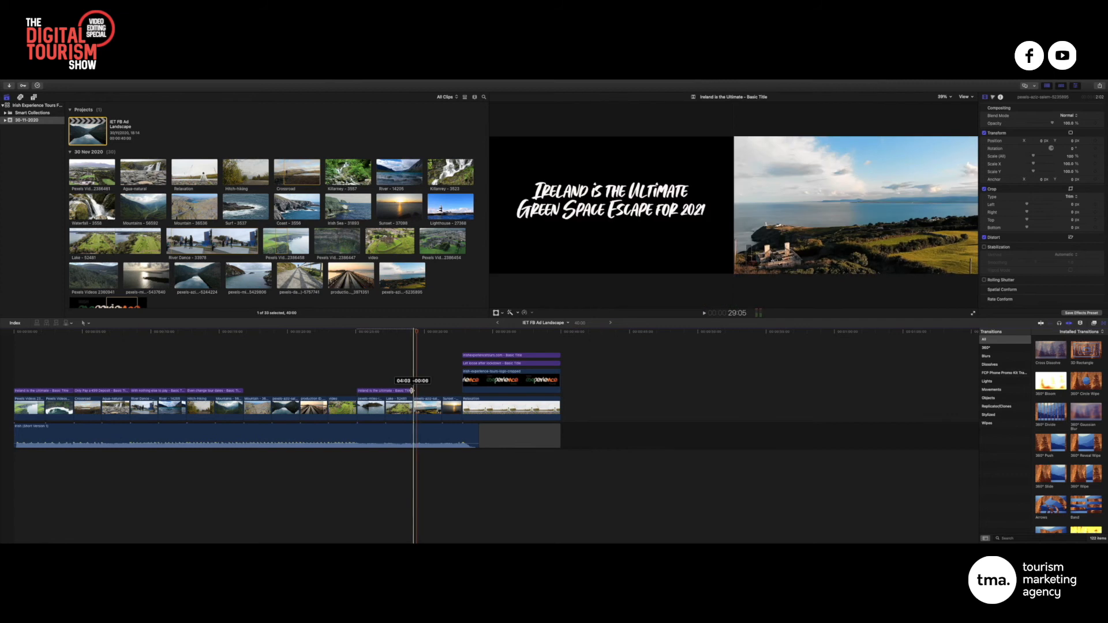
pyautogui.click(412, 391)
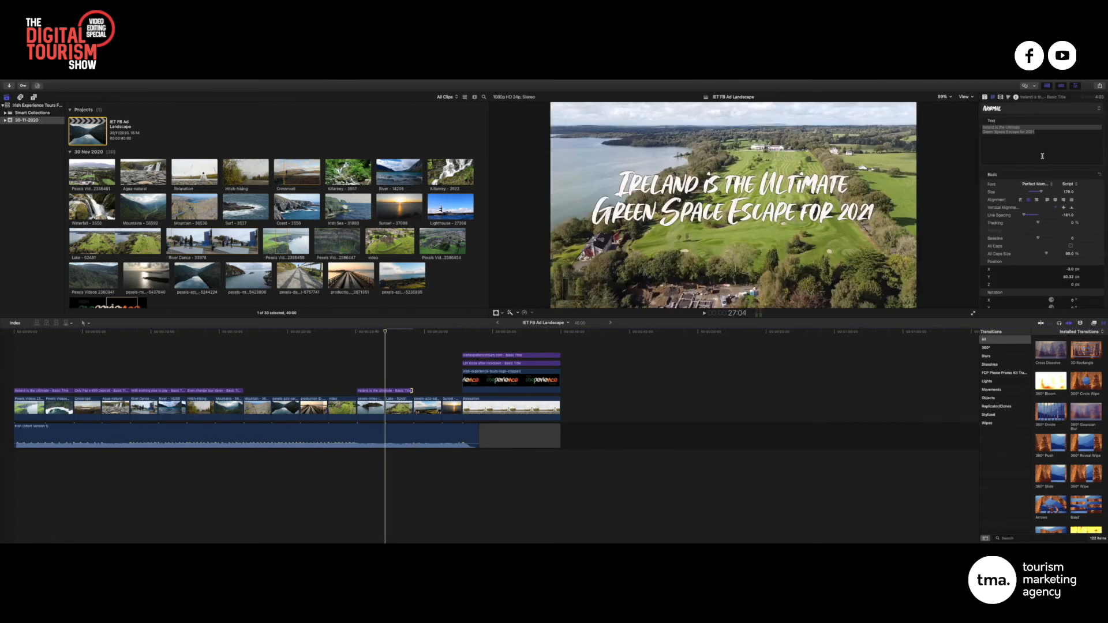
pyautogui.click(1027, 137)
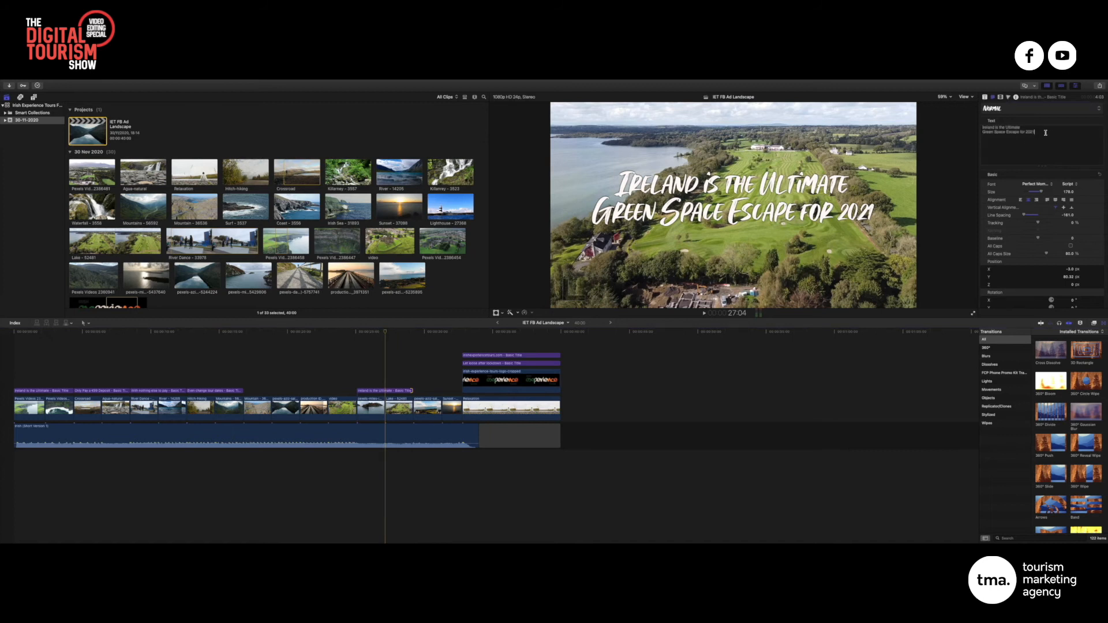
pyautogui.moveTo(1044, 132); pyautogui.dragTo(970, 126)
pyautogui.write('Book y')
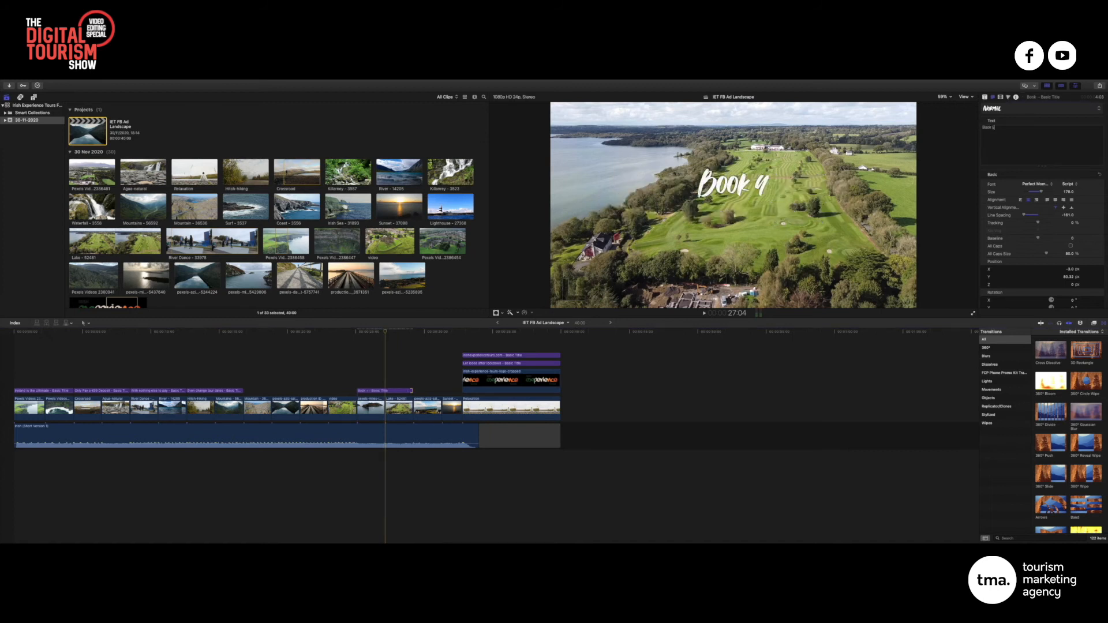
pyautogui.write('our ultimate')
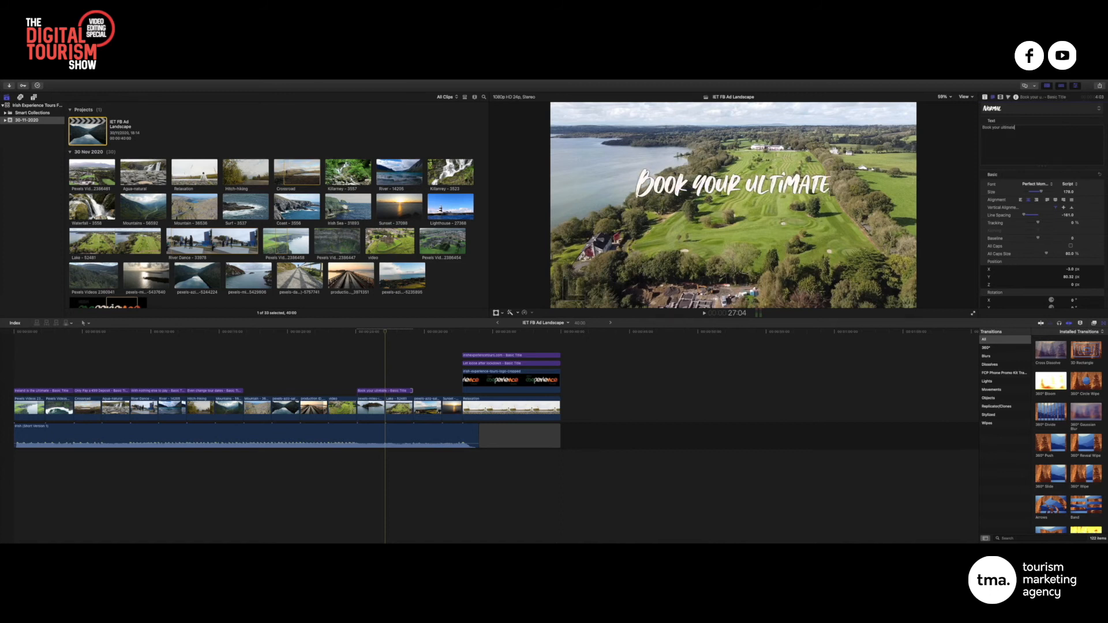
pyautogui.press('Return')
pyautogui.write('Ire')
pyautogui.press('BackSpace')
pyautogui.write('eland')
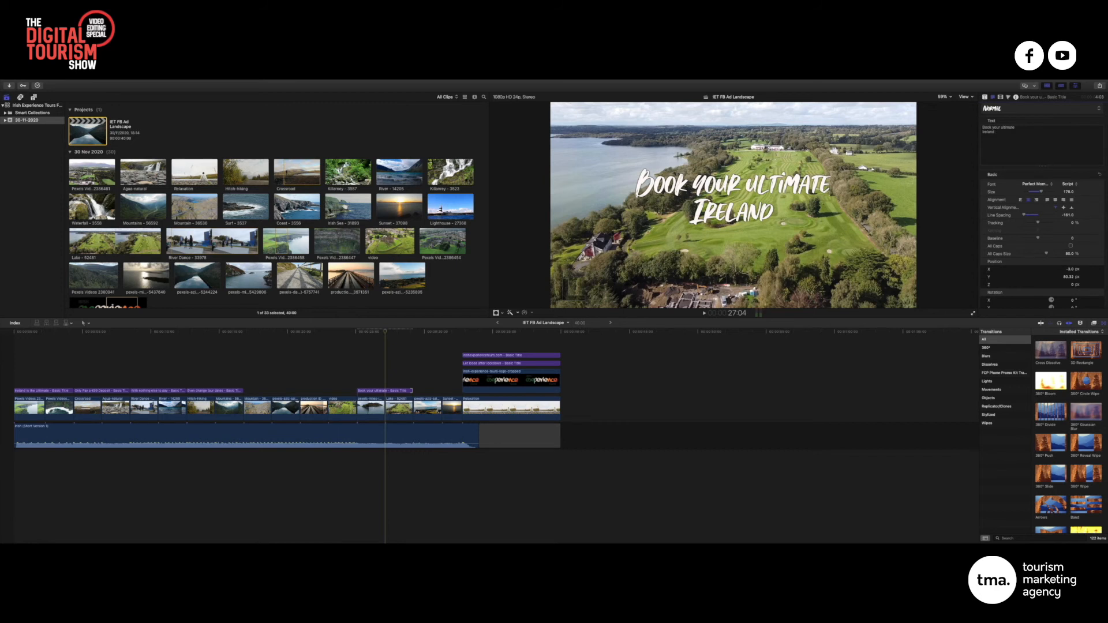
pyautogui.write(' Escape')
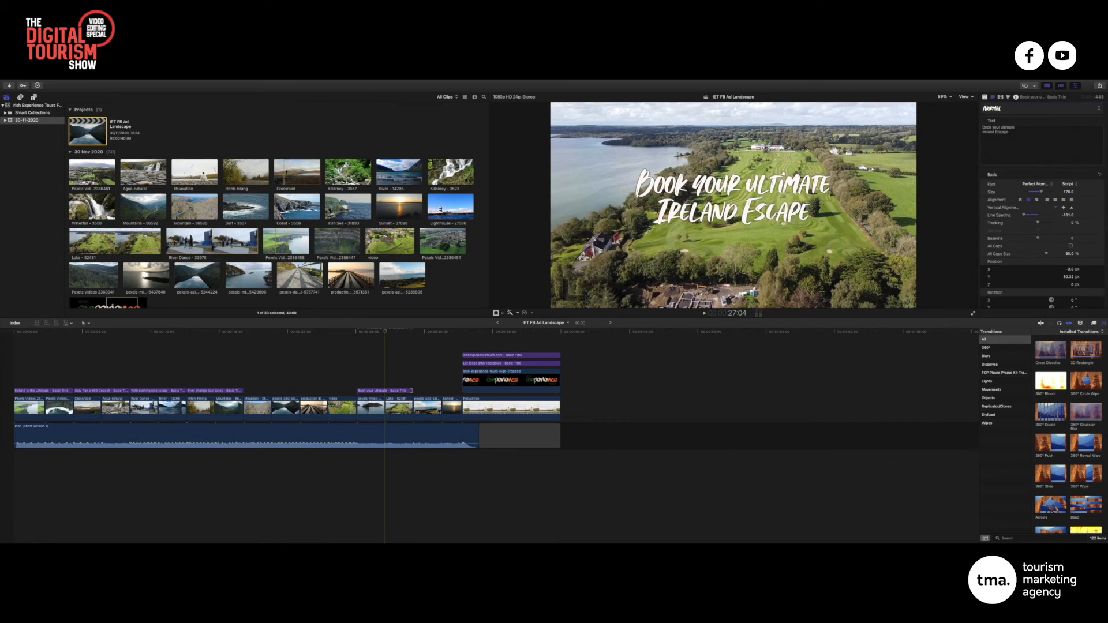
pyautogui.write('for 2021')
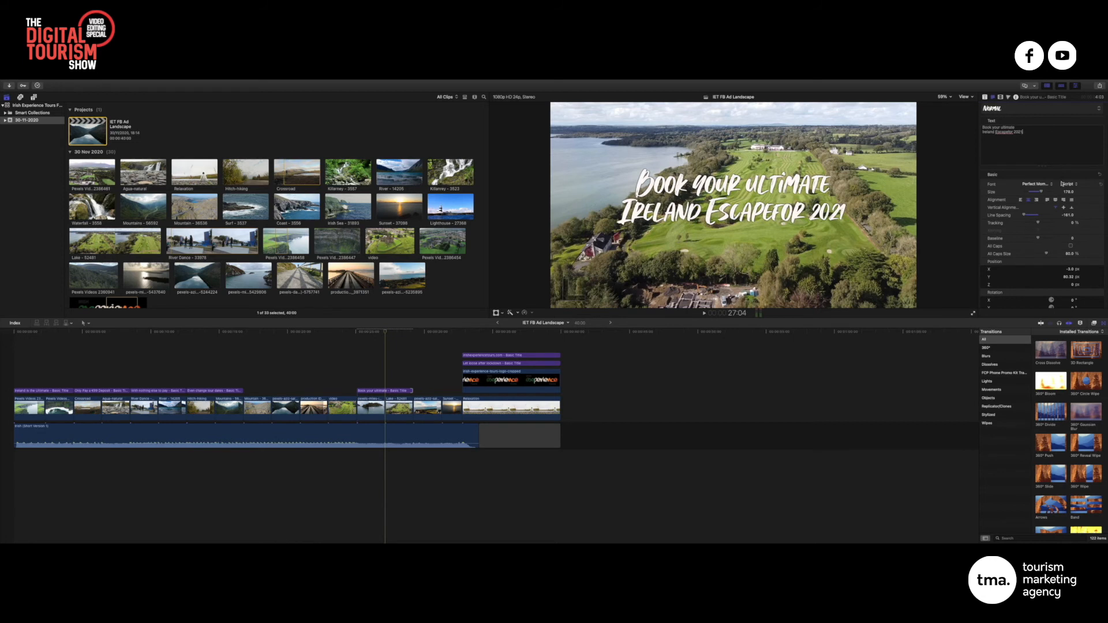
# Lower the new title slightly, preview it, and paste another copy at the next edit point
pyautogui.moveTo(1068, 277); pyautogui.dragTo(1068, 277)
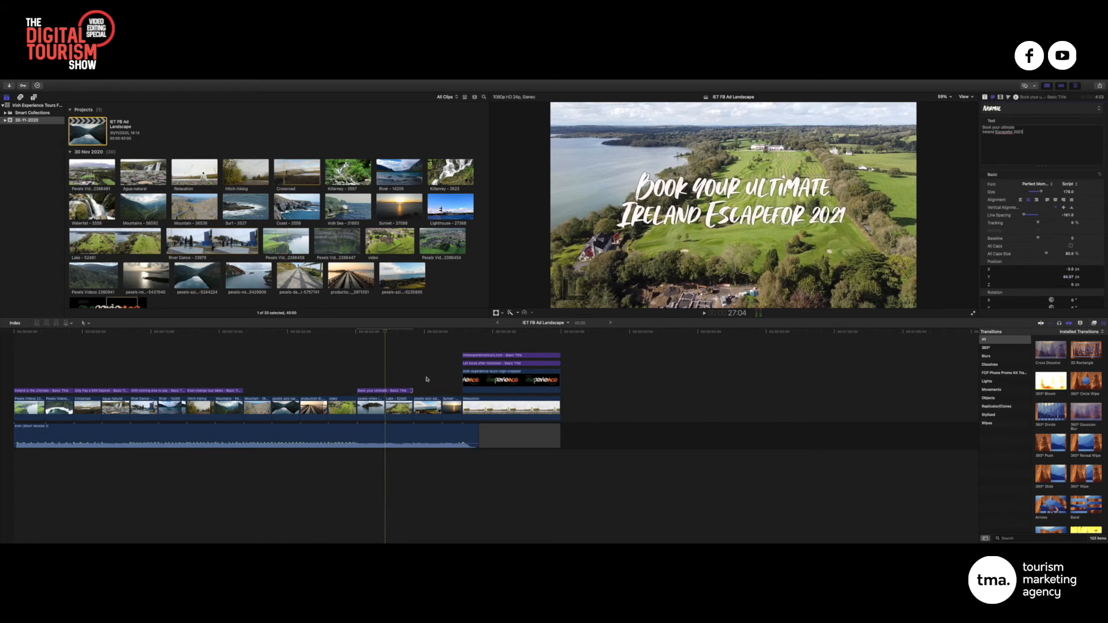
pyautogui.moveTo(382, 337)
pyautogui.mouseDown()
pyautogui.moveTo(372, 336)
pyautogui.moveTo(445, 333)
pyautogui.moveTo(384, 334)
pyautogui.mouseUp()
pyautogui.click(373, 391)
pyautogui.press('Down')
pyautogui.press('super+v')
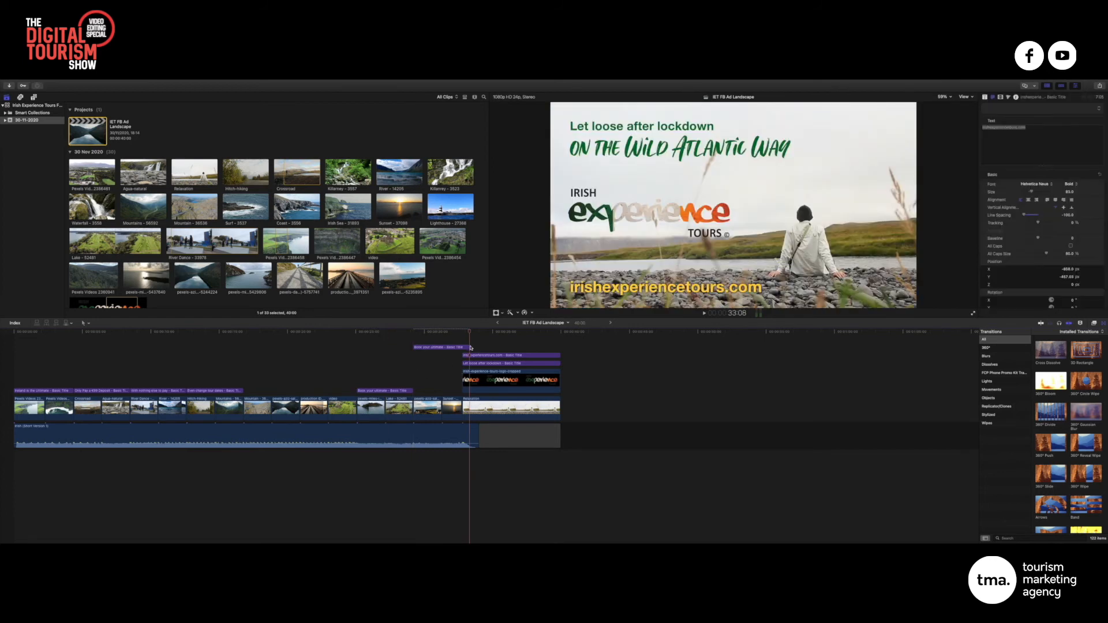
# Shorten the pasted title copy and review the existing 'Only Pay a €99 Deposit' title wording
pyautogui.moveTo(469, 346); pyautogui.dragTo(462, 346)
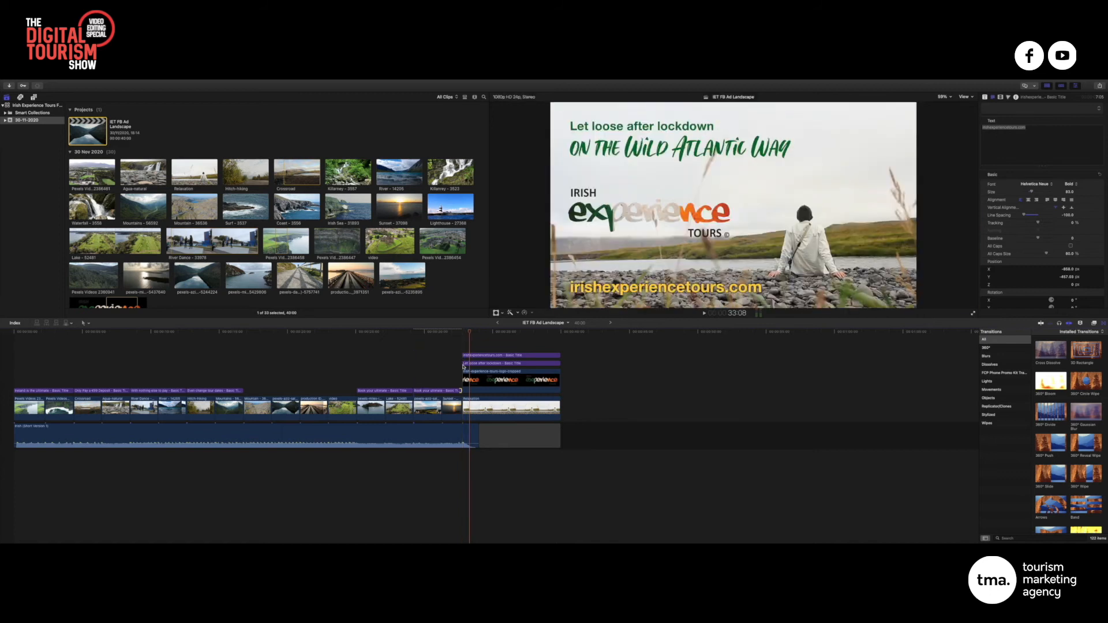
pyautogui.click(433, 332)
pyautogui.click(106, 391)
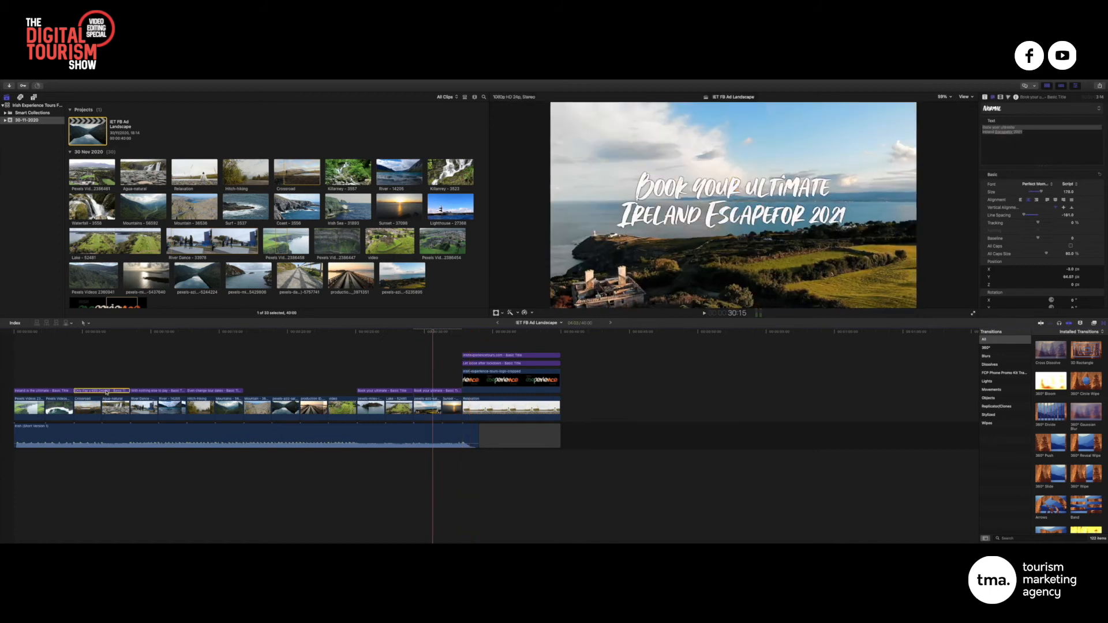
pyautogui.tripleClick(1022, 128)
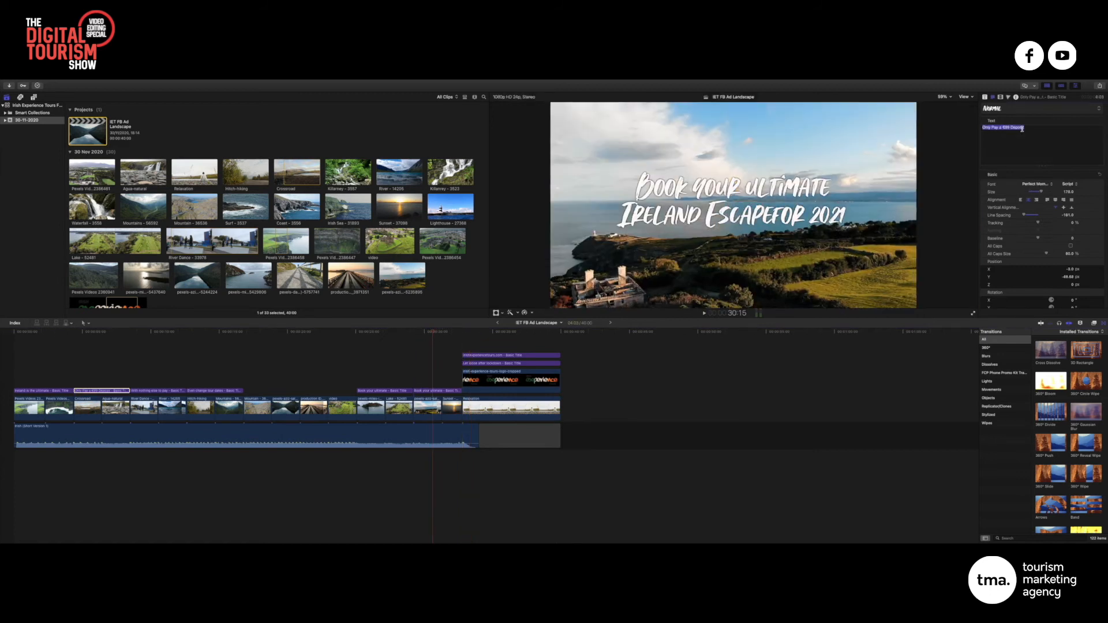
# Retype the copy as 'Deposit of only €99', enlarge it from 178 to 263 and lower it to Y -48
pyautogui.click(448, 393)
pyautogui.click(1029, 139)
pyautogui.moveTo(1043, 133); pyautogui.dragTo(971, 122)
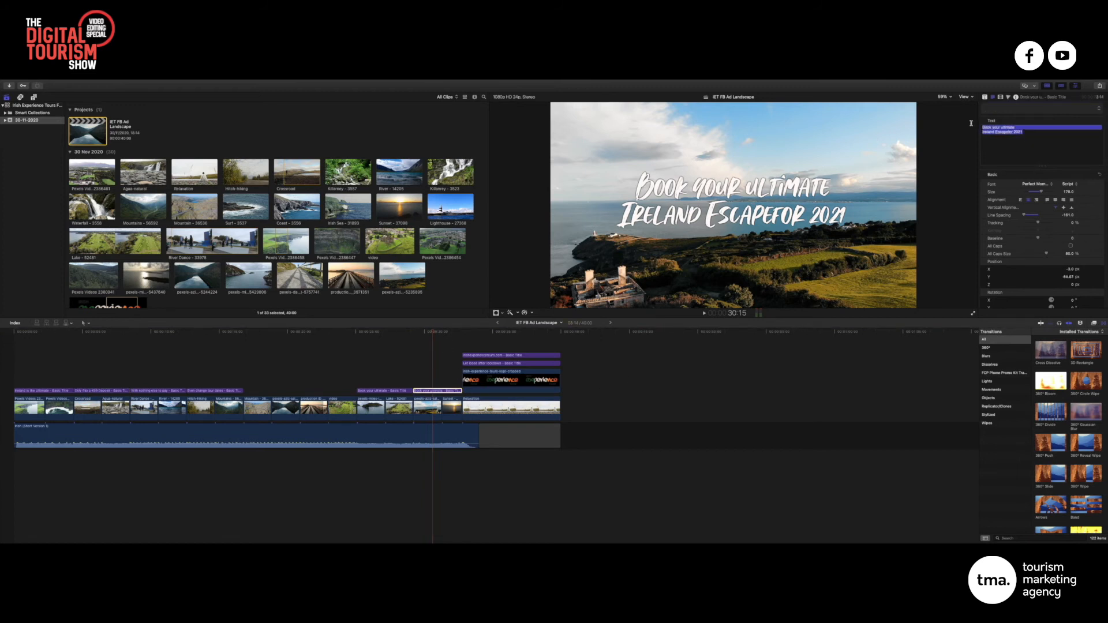
pyautogui.write('De€99')
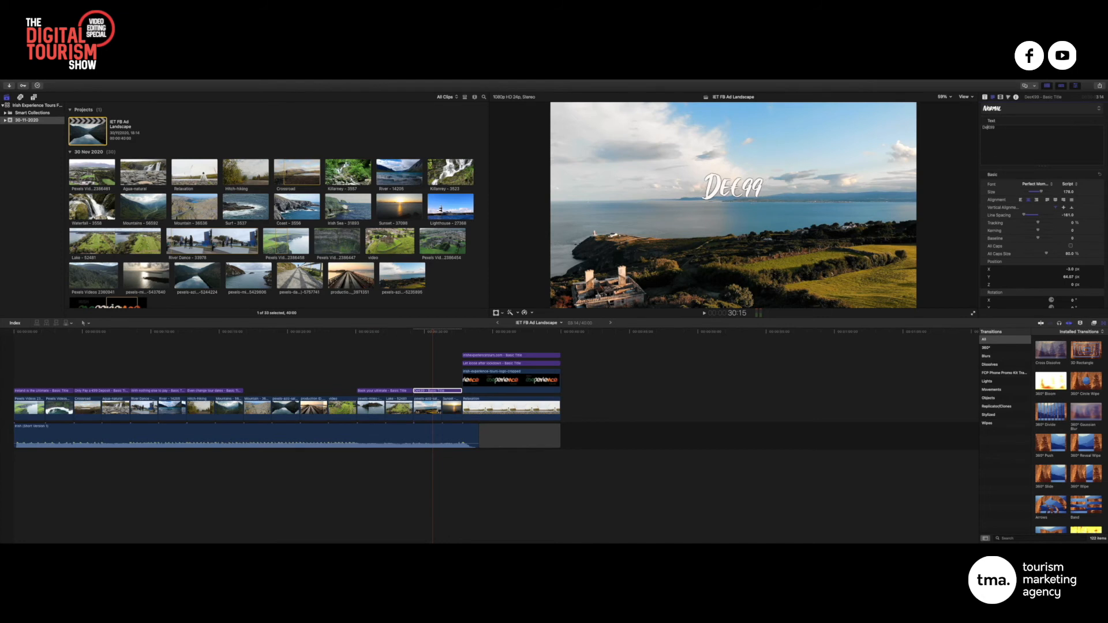
pyautogui.write('posit of onl')
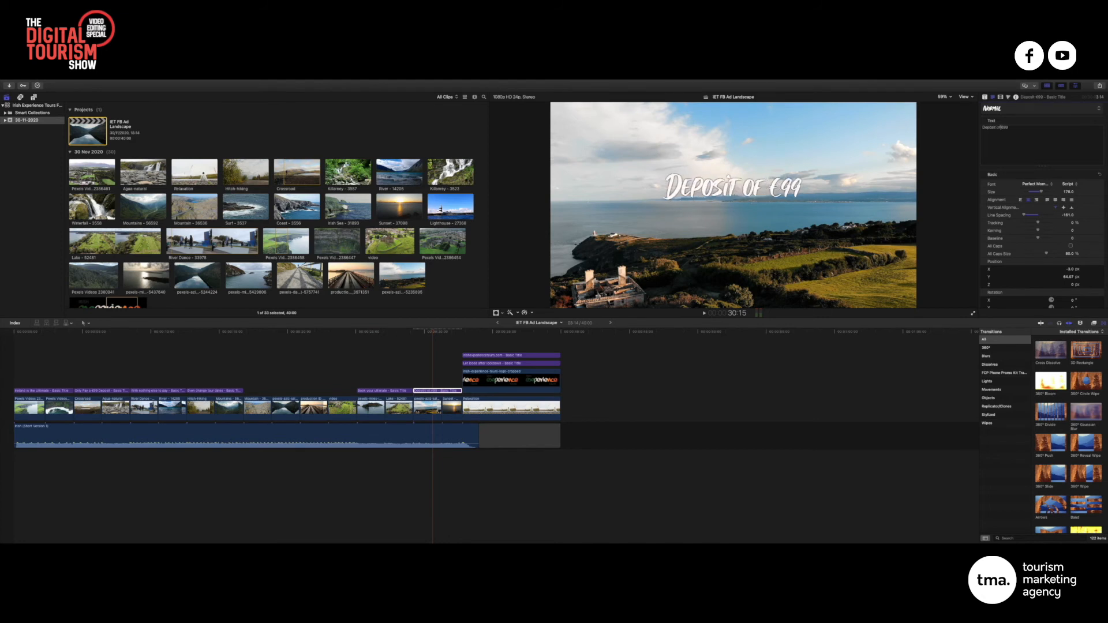
pyautogui.write('y')
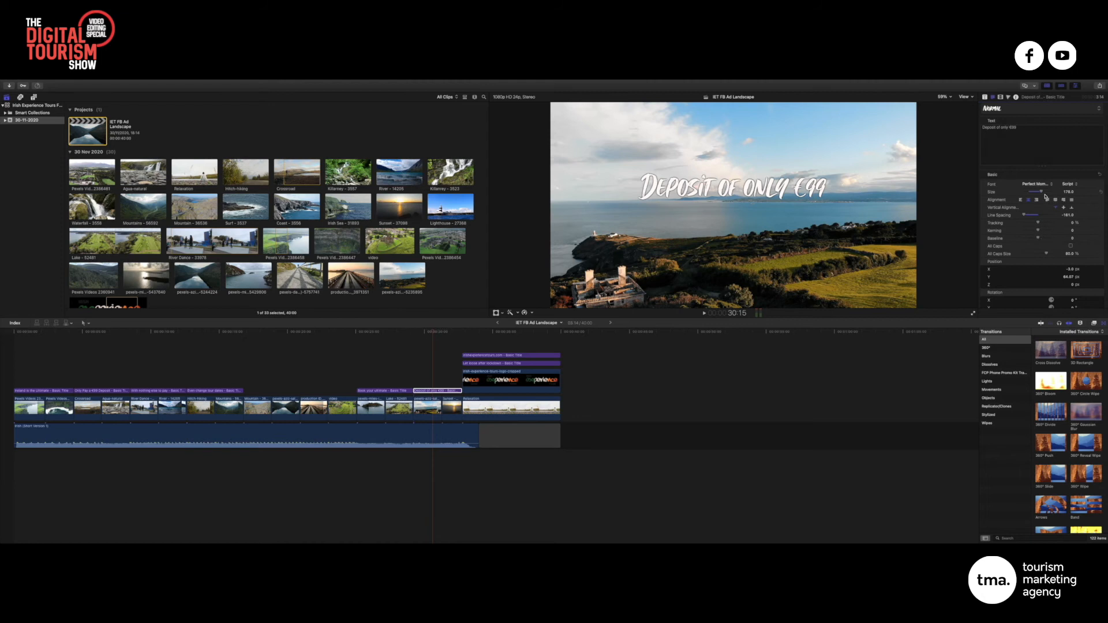
pyautogui.moveTo(1042, 193); pyautogui.dragTo(1049, 192)
pyautogui.moveTo(1071, 277); pyautogui.dragTo(1070, 312)
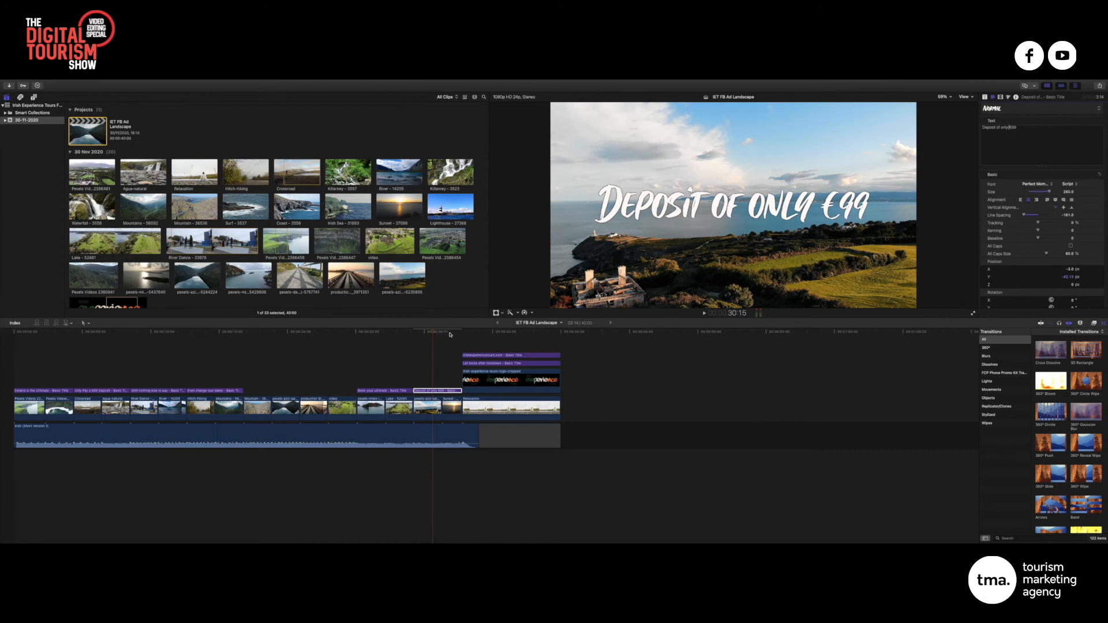
pyautogui.click(484, 333)
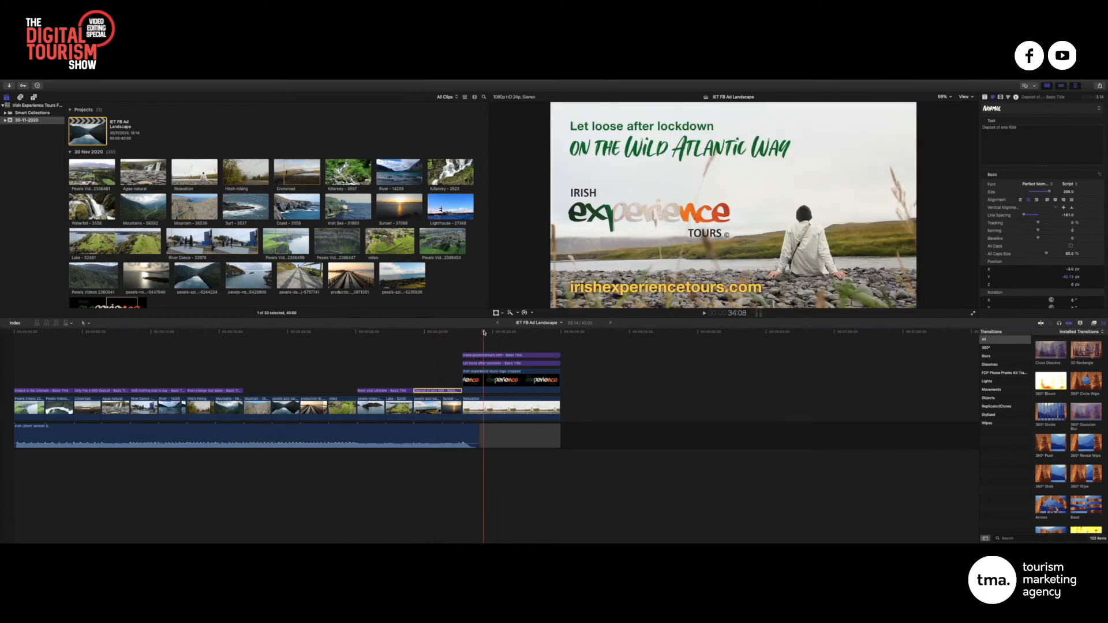
# Add 'for only €99' to the end-card 'Let loose after lockdown' title text
pyautogui.moveTo(484, 333)
pyautogui.mouseDown()
pyautogui.moveTo(426, 346)
pyautogui.moveTo(479, 343)
pyautogui.mouseUp()
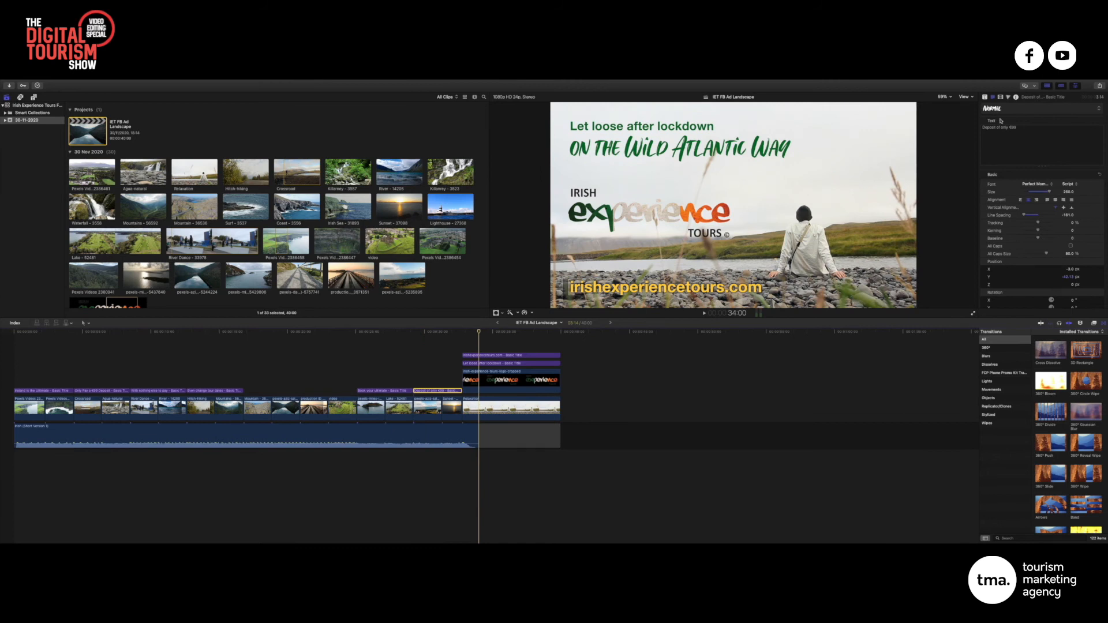
pyautogui.click(753, 155)
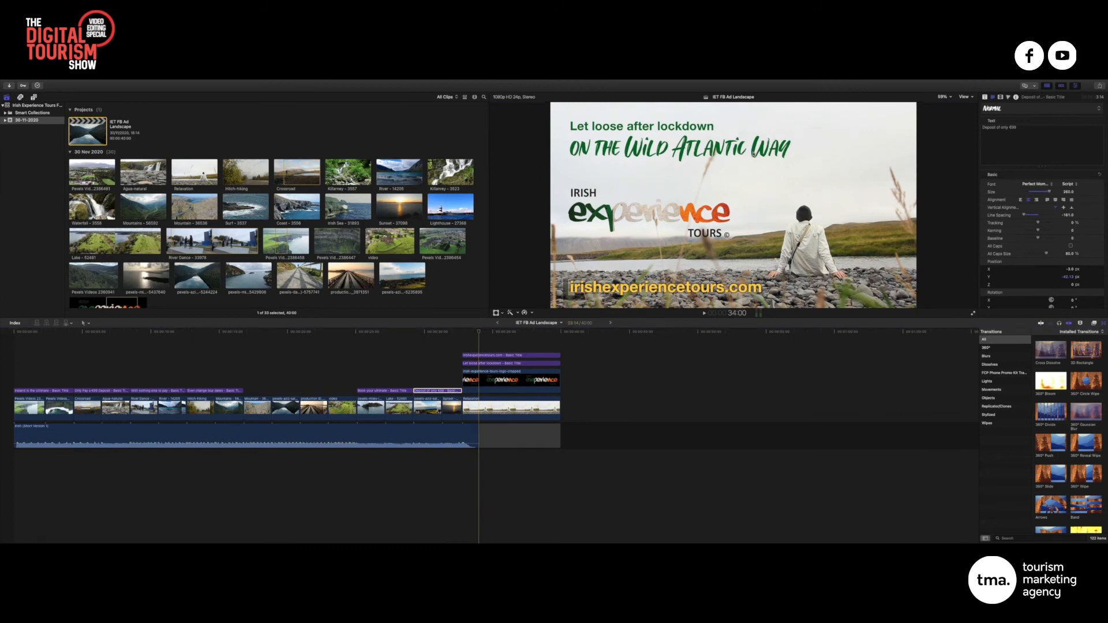
pyautogui.click(509, 363)
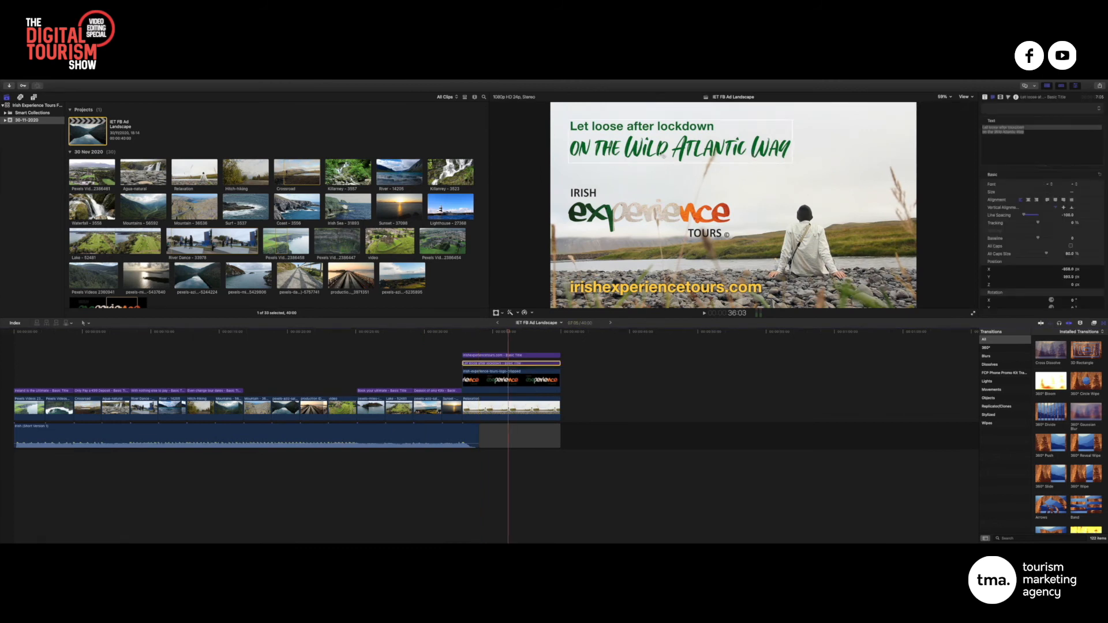
pyautogui.click(1029, 132)
pyautogui.write('for pon')
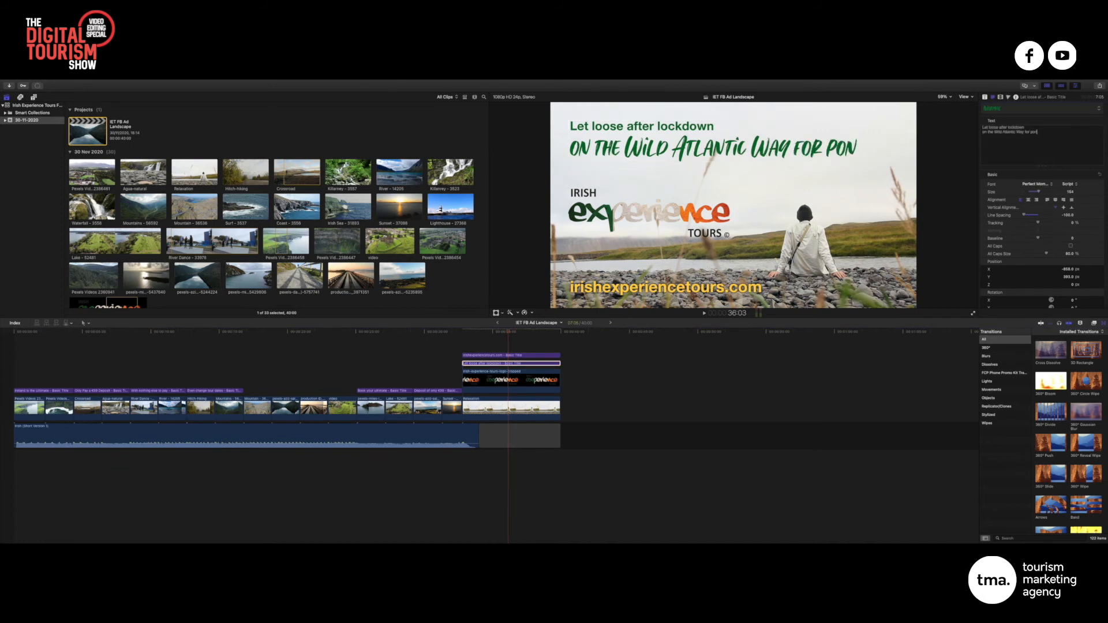
pyautogui.press('BackSpace')
pyautogui.press('BackSpace')
pyautogui.press('BackSpace')
pyautogui.write('only €99')
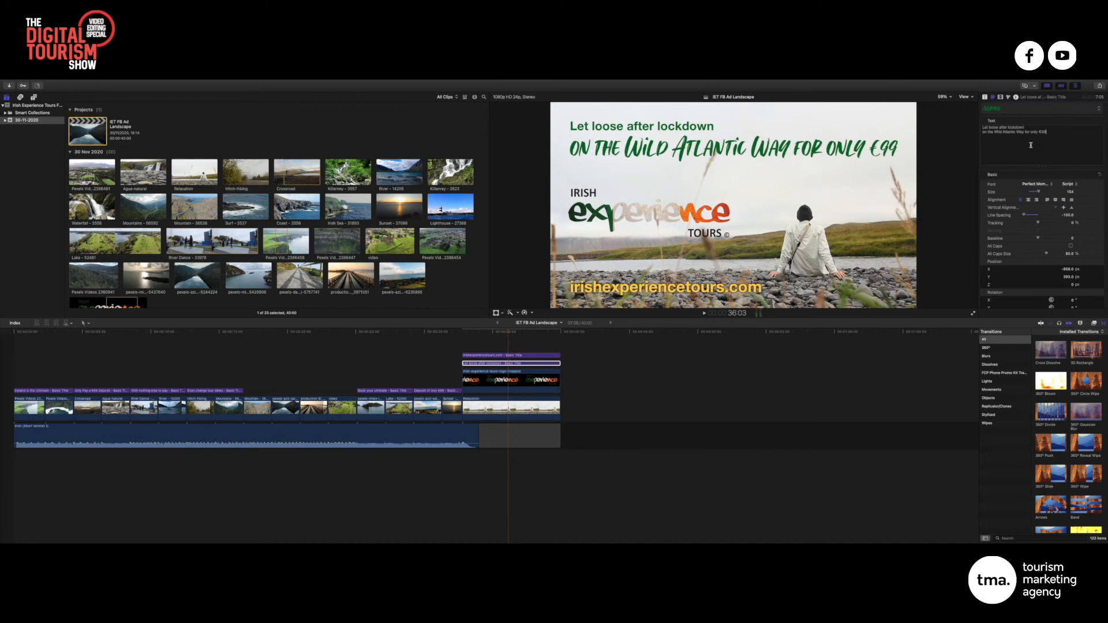
# Shrink the title's second line from 154 to 138 and the first line slightly
pyautogui.moveTo(1049, 132); pyautogui.dragTo(967, 133)
pyautogui.moveTo(1050, 133); pyautogui.dragTo(972, 124)
pyautogui.tripleClick(1028, 134)
pyautogui.moveTo(1040, 193); pyautogui.dragTo(1039, 193)
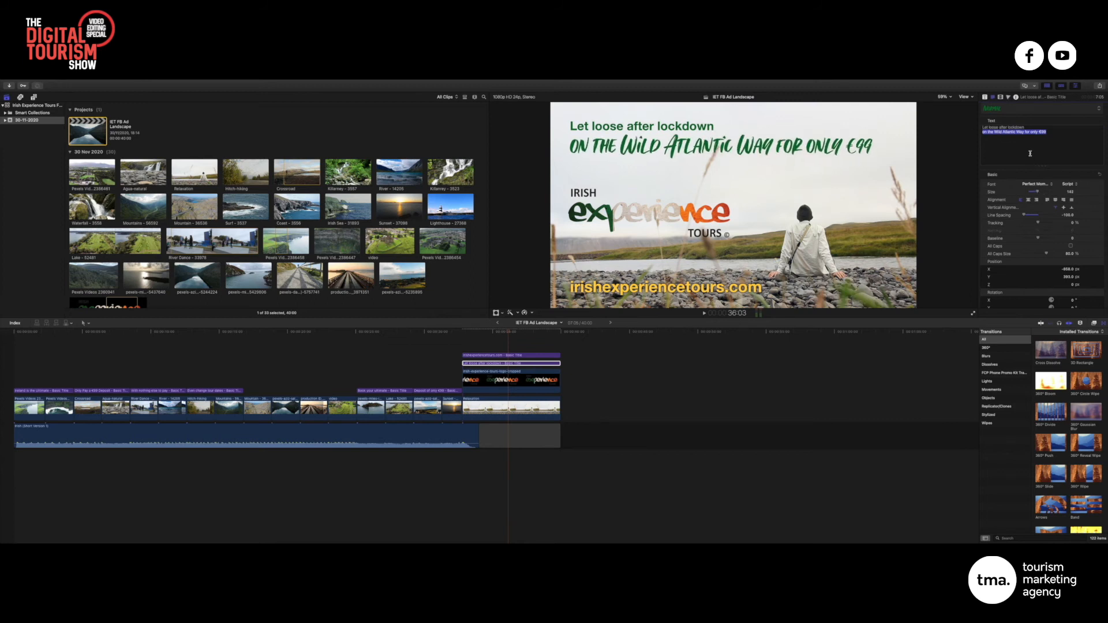
pyautogui.tripleClick(1027, 127)
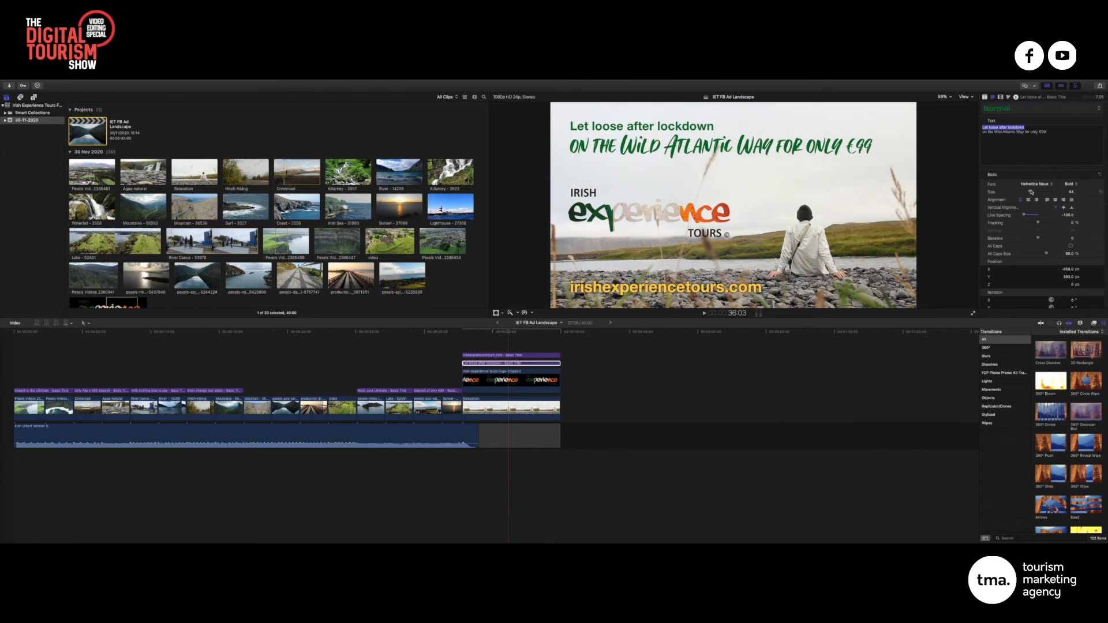
pyautogui.moveTo(1031, 191); pyautogui.dragTo(1030, 192)
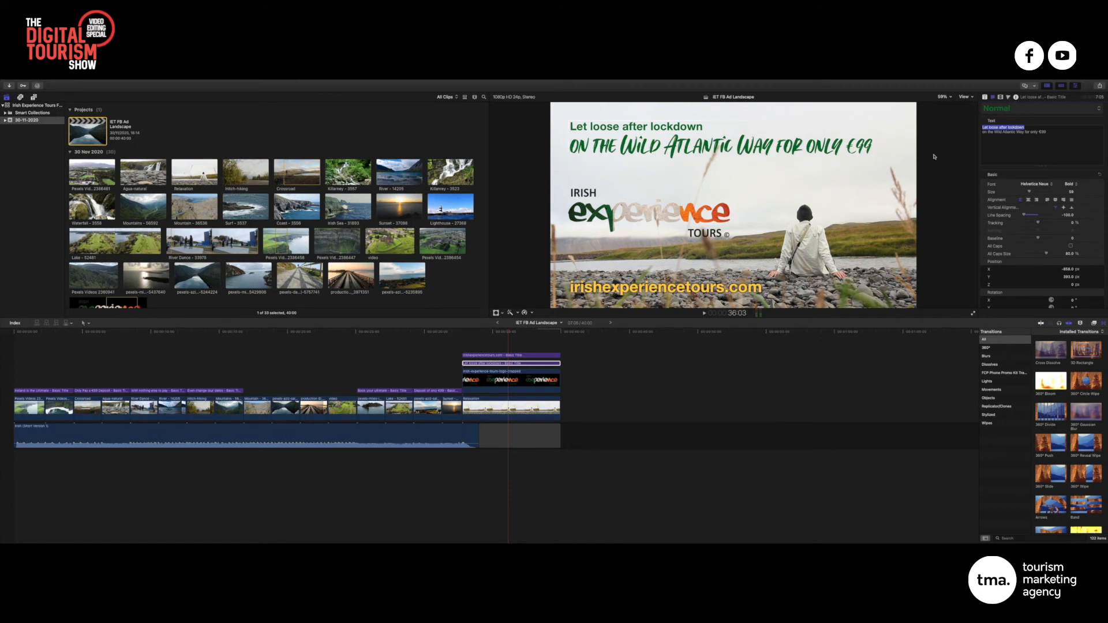
# Reword the title to 'for only a €99 deposit' and wrap it onto its own line
pyautogui.press('Down')
pyautogui.press('Down')
pyautogui.write('D')
pyautogui.press('BackSpace')
pyautogui.write('despos')
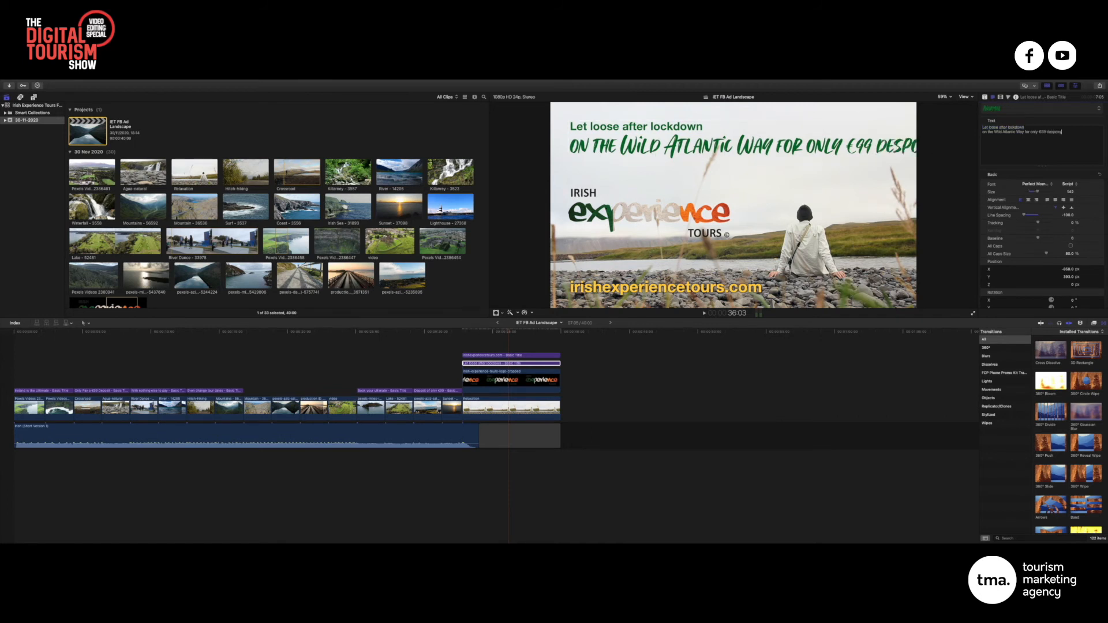
pyautogui.press('BackSpace')
pyautogui.press('BackSpace')
pyautogui.press('BackSpace')
pyautogui.write('pos')
pyautogui.click(1038, 132)
pyautogui.write('a')
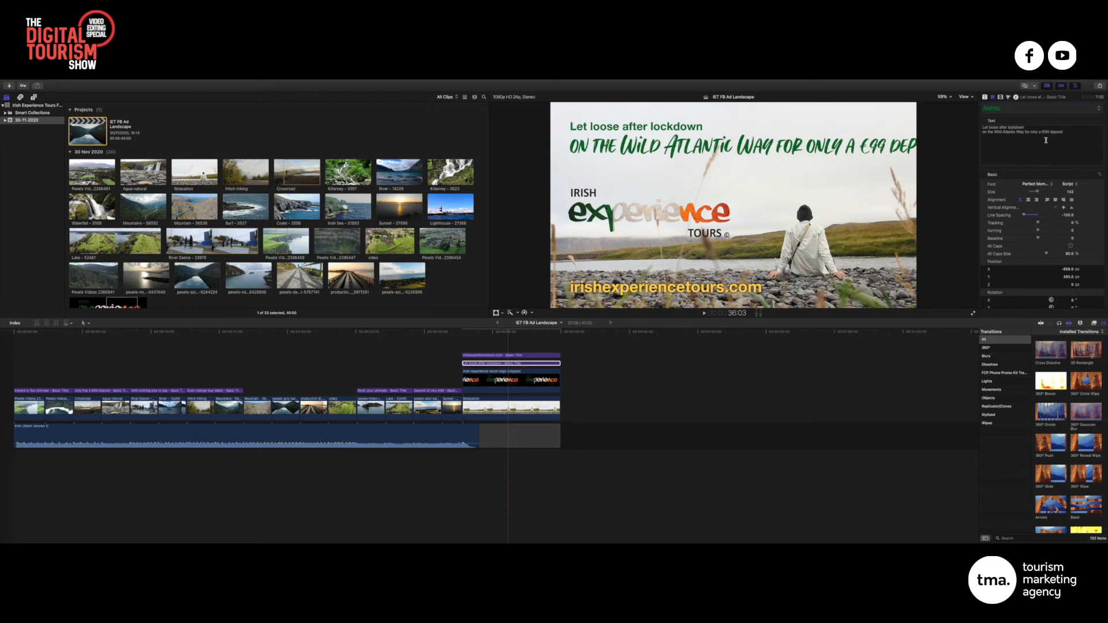
pyautogui.press('Return')
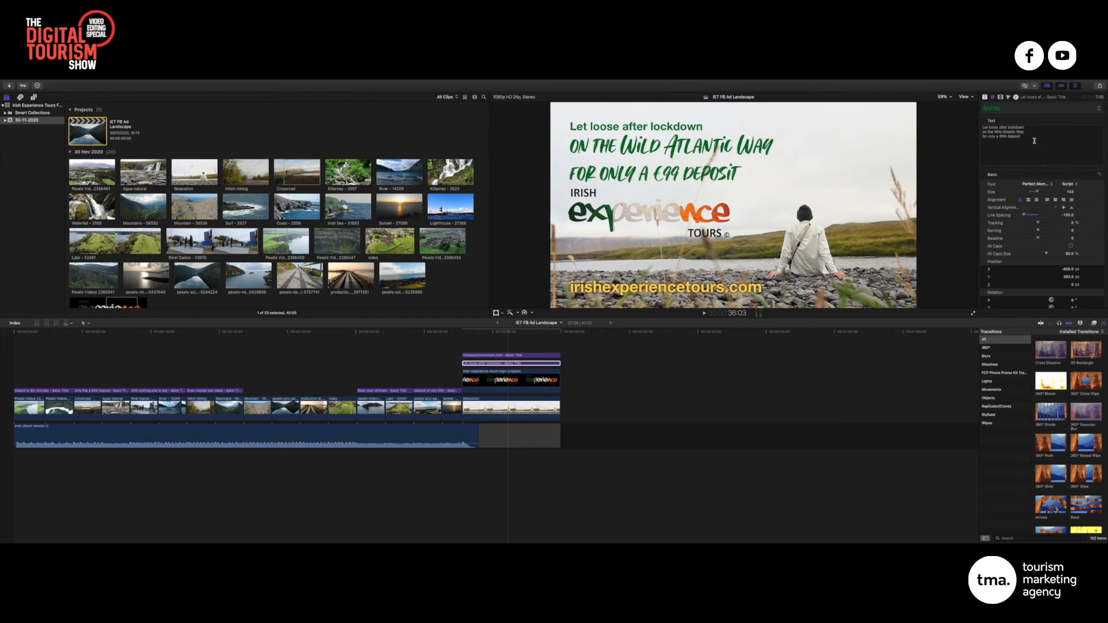
# Tighten the end-card title's line spacing to -124.1 and raise the title slightly
pyautogui.moveTo(1031, 137); pyautogui.dragTo(983, 132)
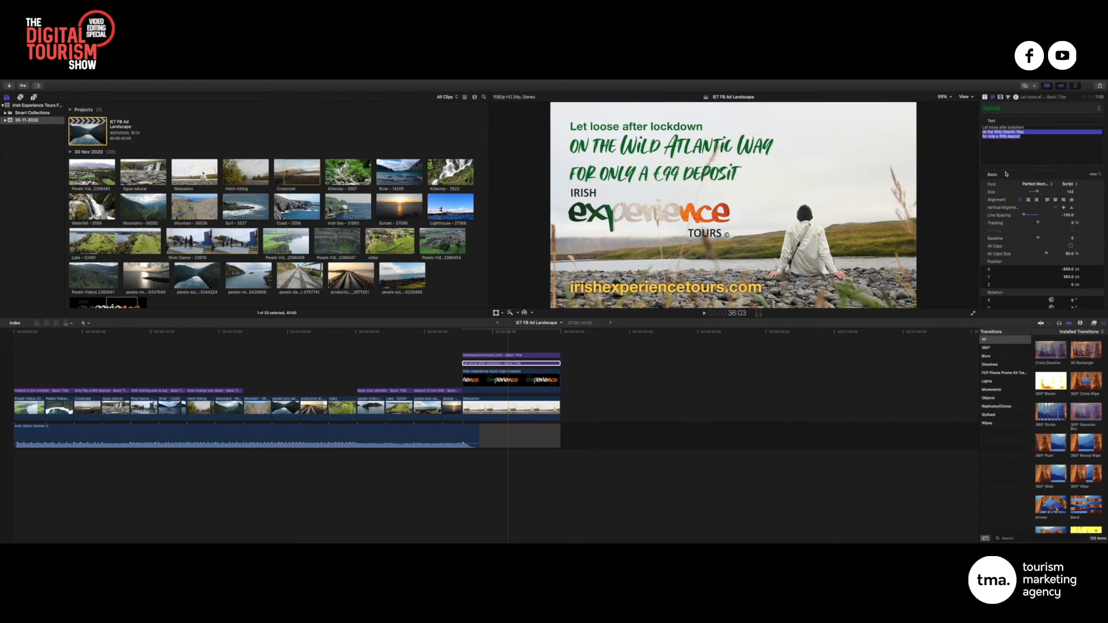
pyautogui.moveTo(1067, 215); pyautogui.dragTo(1050, 215)
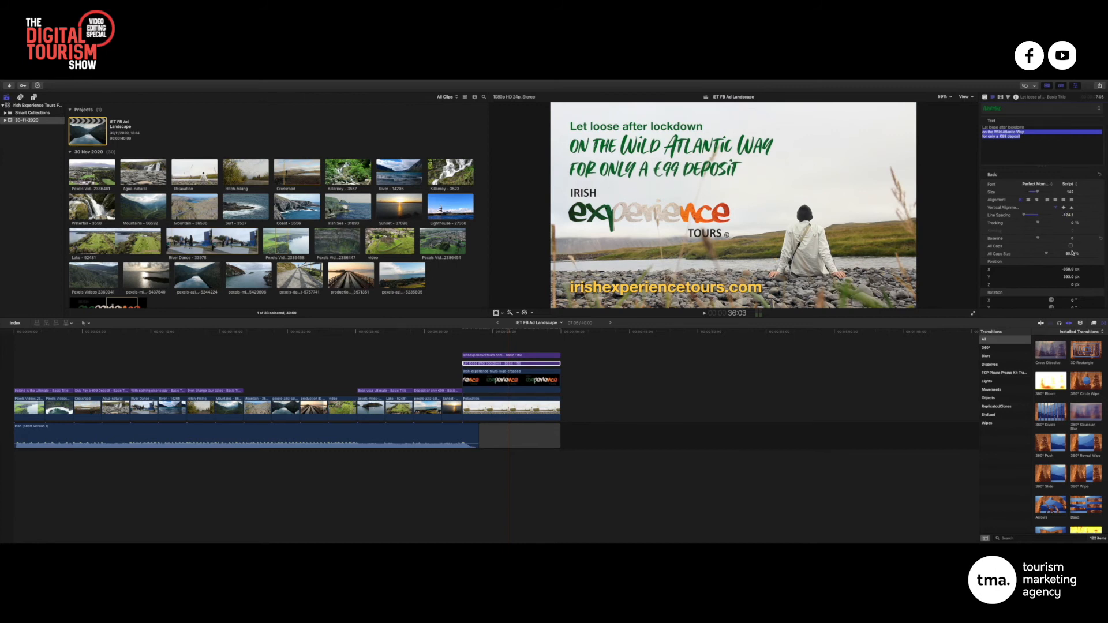
pyautogui.moveTo(1069, 277); pyautogui.dragTo(1068, 282)
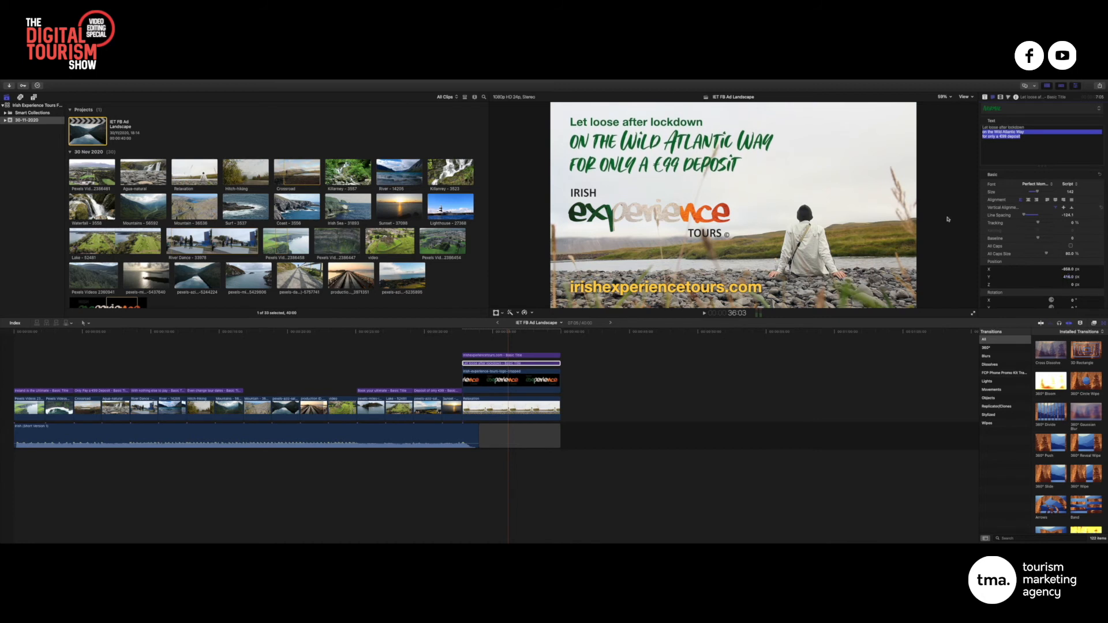
pyautogui.click(542, 383)
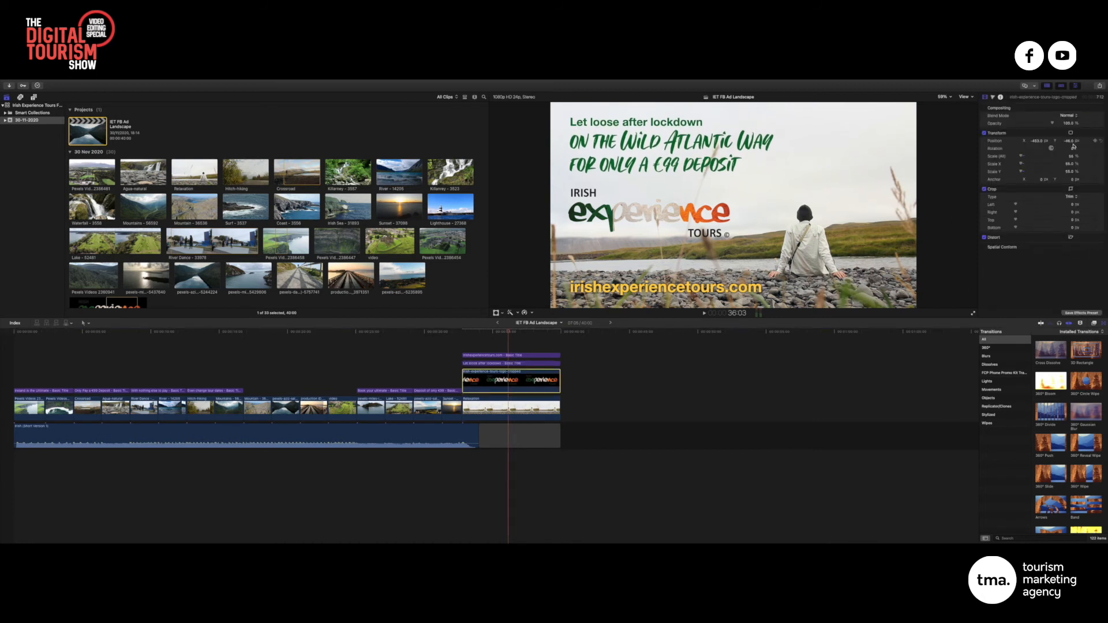
# Lower the Irish Experience Tours logo slightly via Position Y, then scrub back through the ad's opening
pyautogui.moveTo(1069, 141); pyautogui.dragTo(1069, 150)
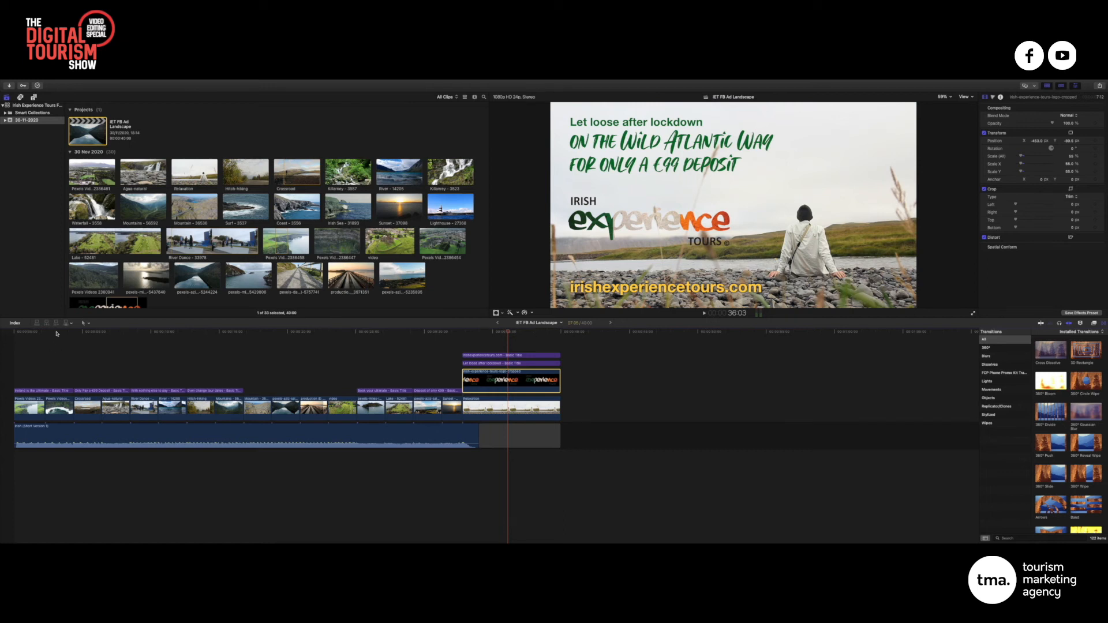
pyautogui.moveTo(20, 333); pyautogui.dragTo(95, 334)
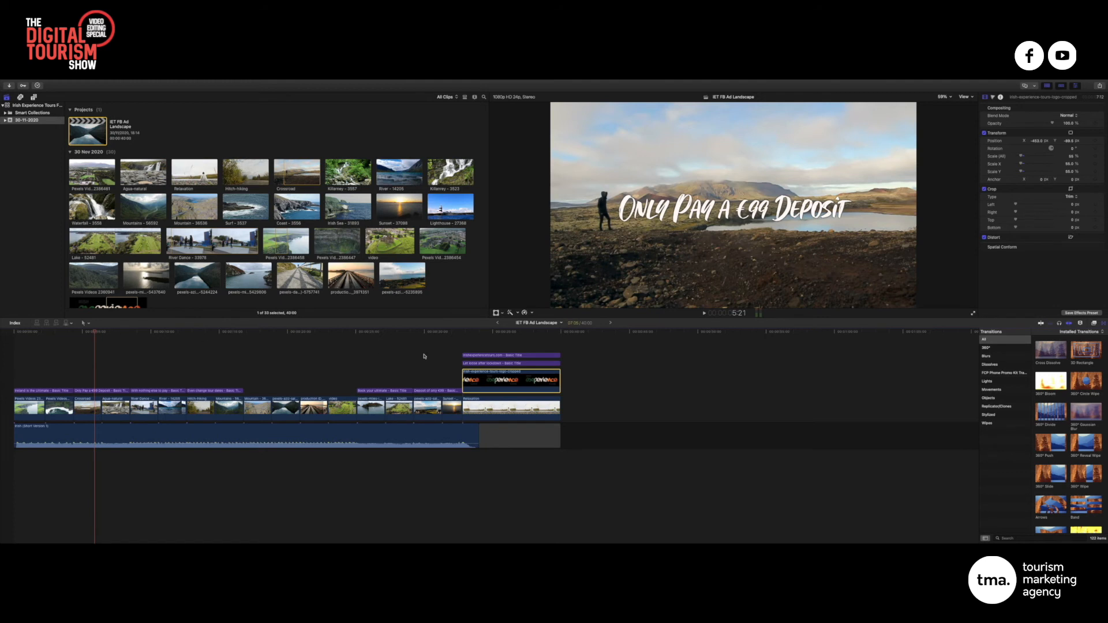
# Copy the end-card 'Let loose after lockdown' title, paste it over the early hiker shot, and shorten it
pyautogui.click(489, 364)
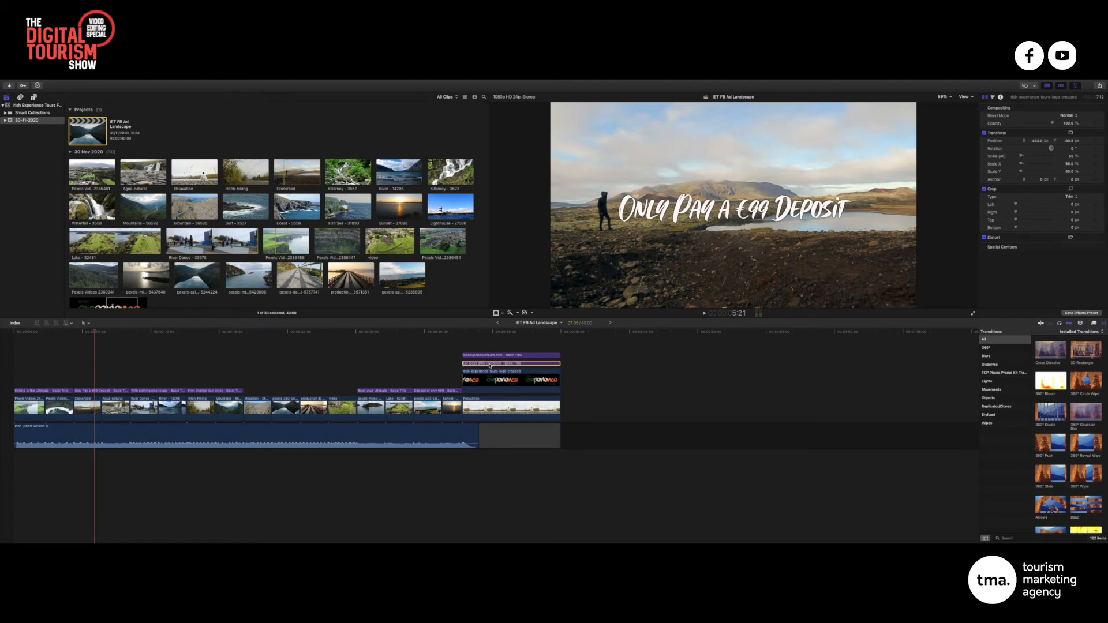
pyautogui.click(489, 331)
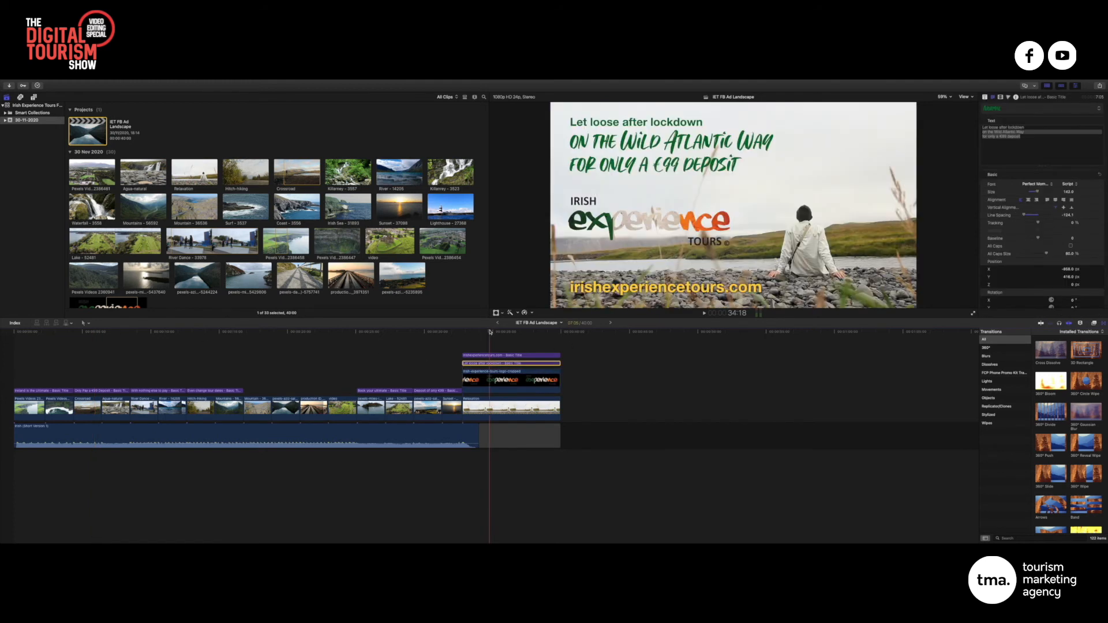
pyautogui.click(1028, 139)
pyautogui.press('super+a')
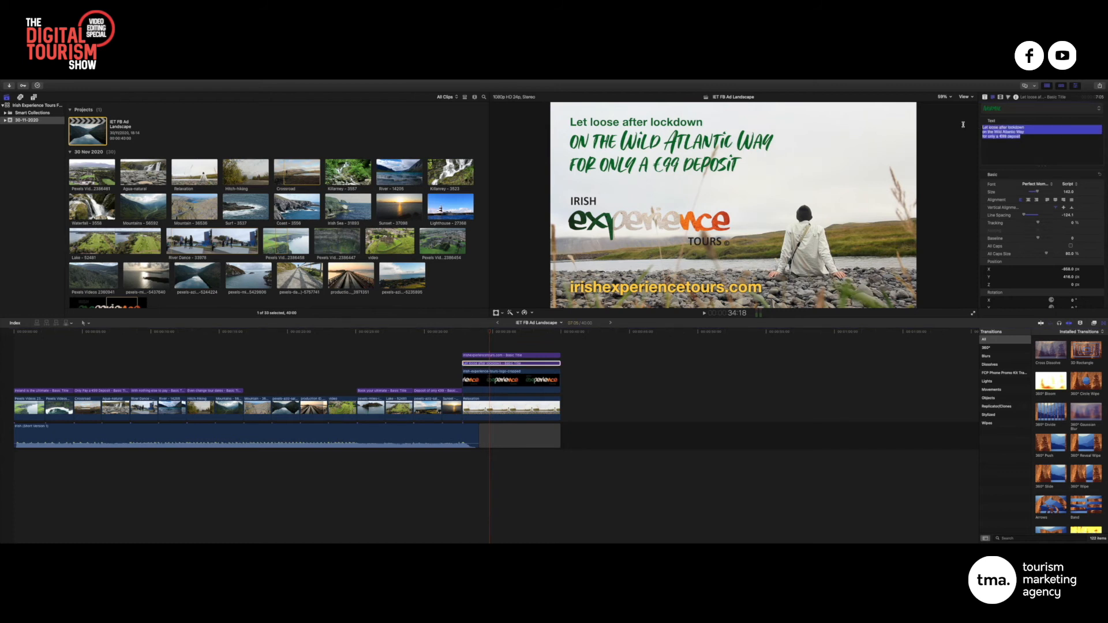
pyautogui.click(512, 364)
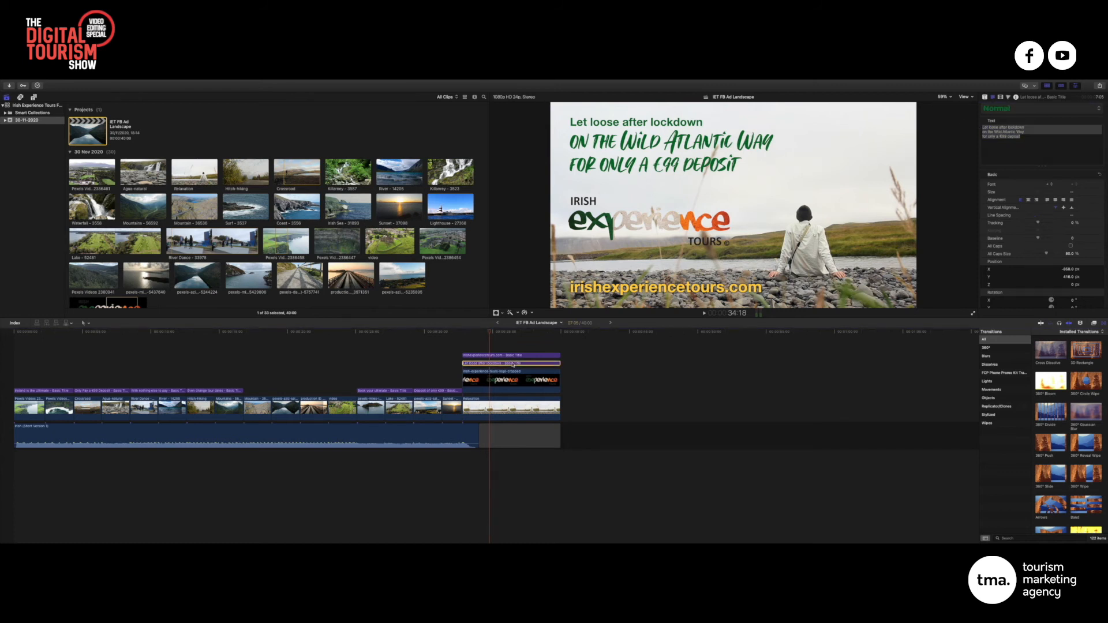
pyautogui.click(76, 332)
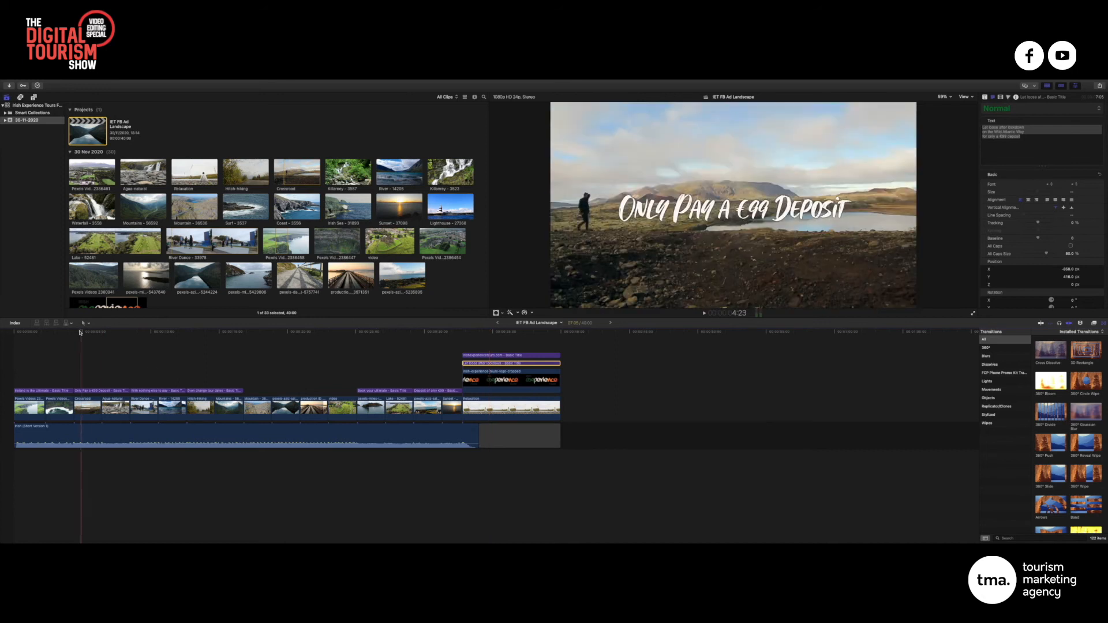
pyautogui.press('super+v')
pyautogui.moveTo(173, 383); pyautogui.dragTo(128, 383)
# Delete the 'Only Pay €99 Deposit' title and centre-align the pasted title's text
pyautogui.click(111, 393)
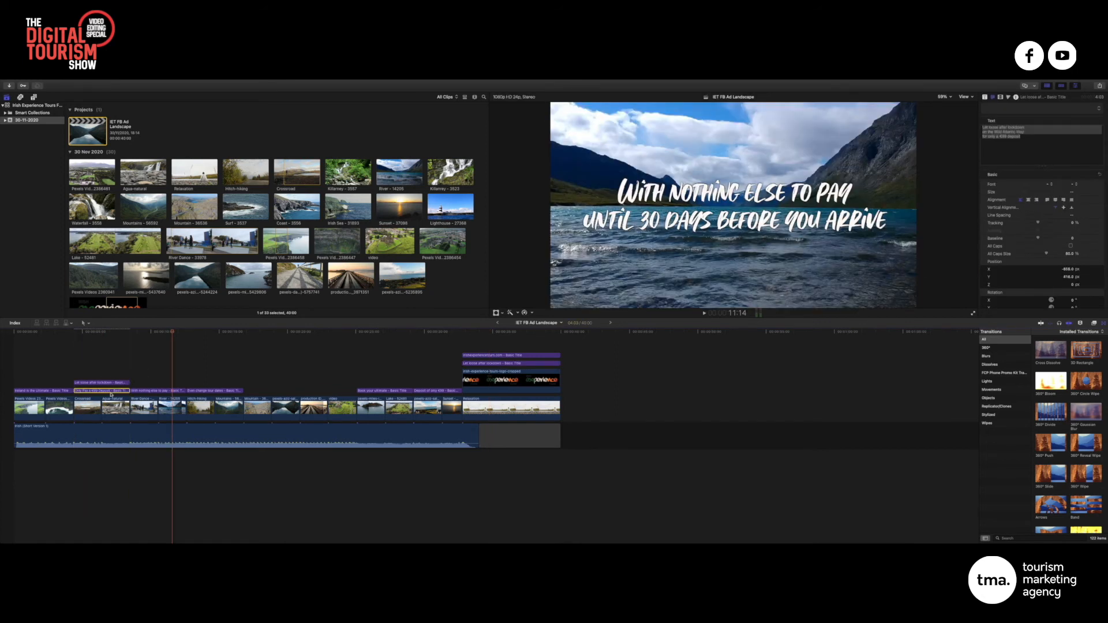
pyautogui.press('Delete')
pyautogui.click(97, 332)
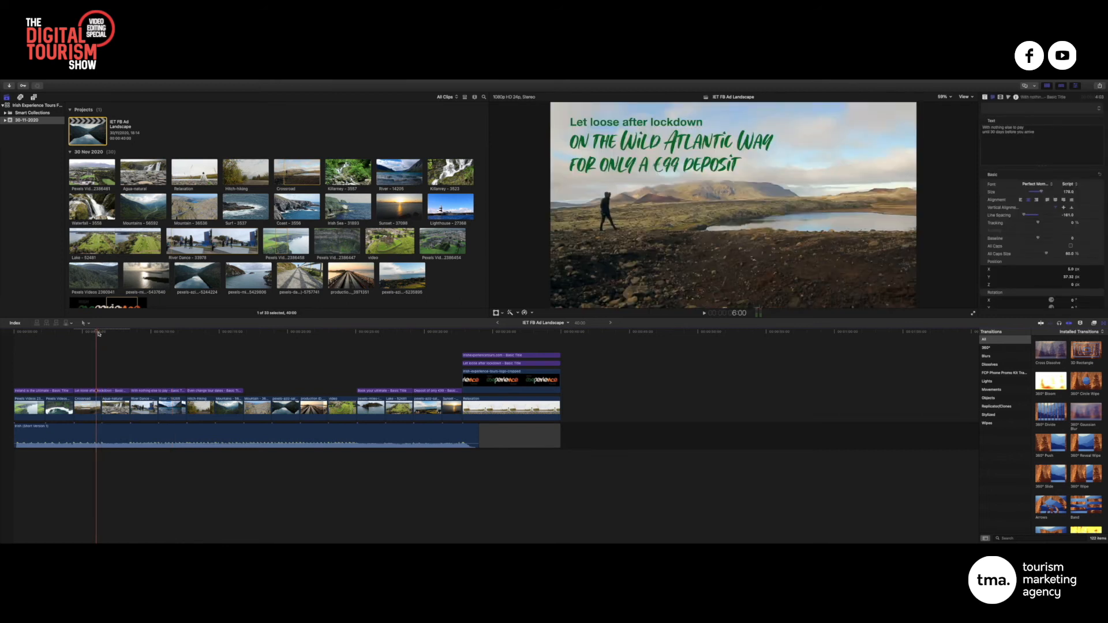
pyautogui.click(1040, 140)
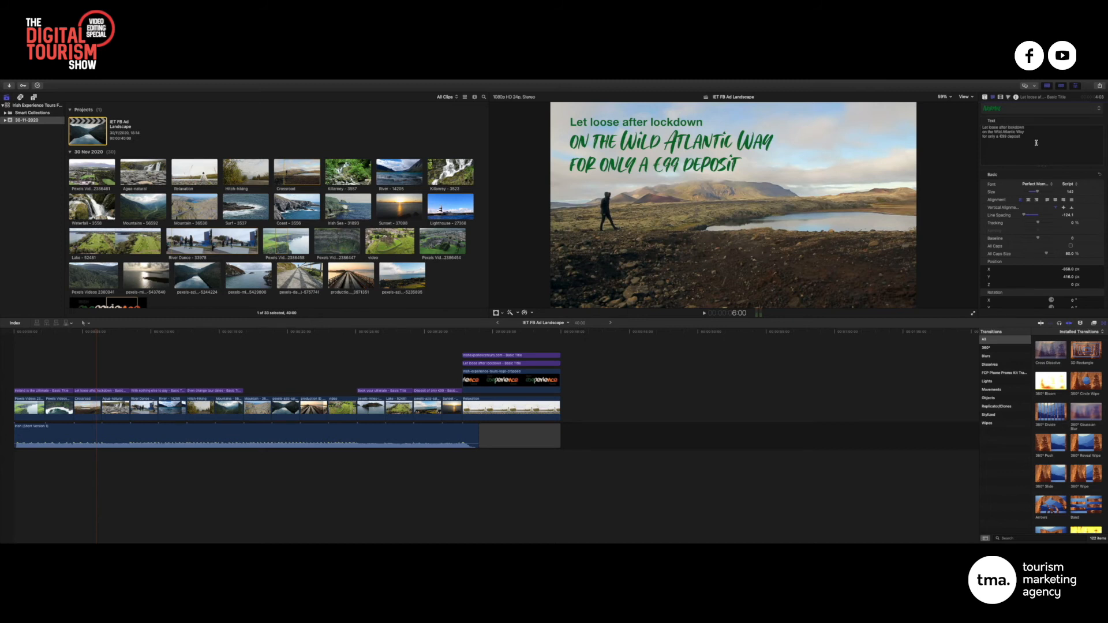
pyautogui.press('super+a')
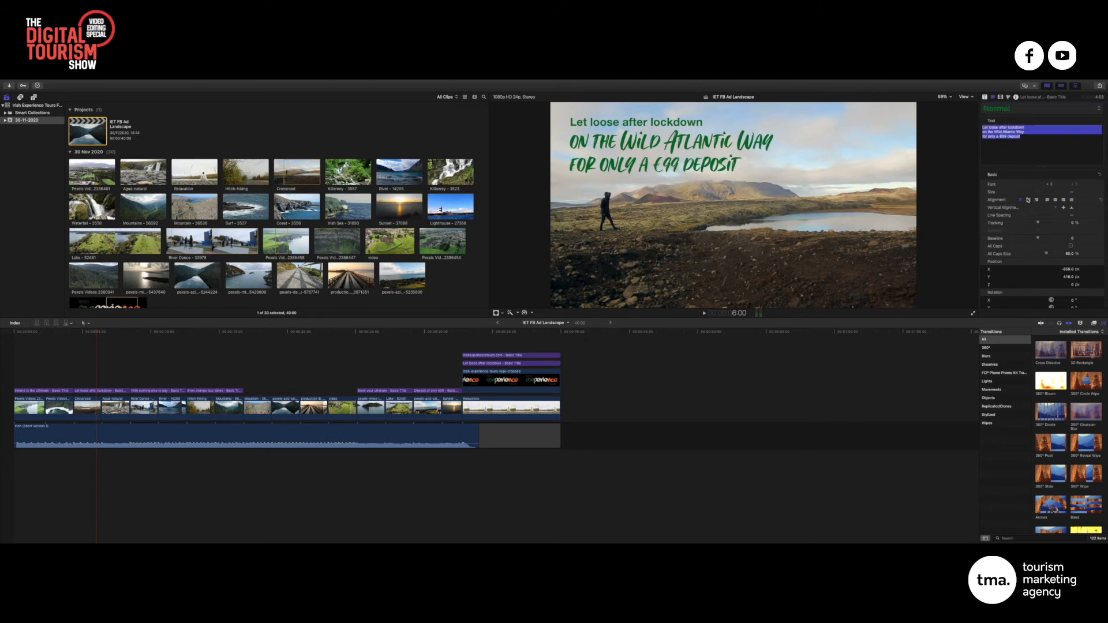
pyautogui.click(1028, 200)
# Set the copied title's Face Color to white
pyautogui.scroll(-5, 1054, 263)
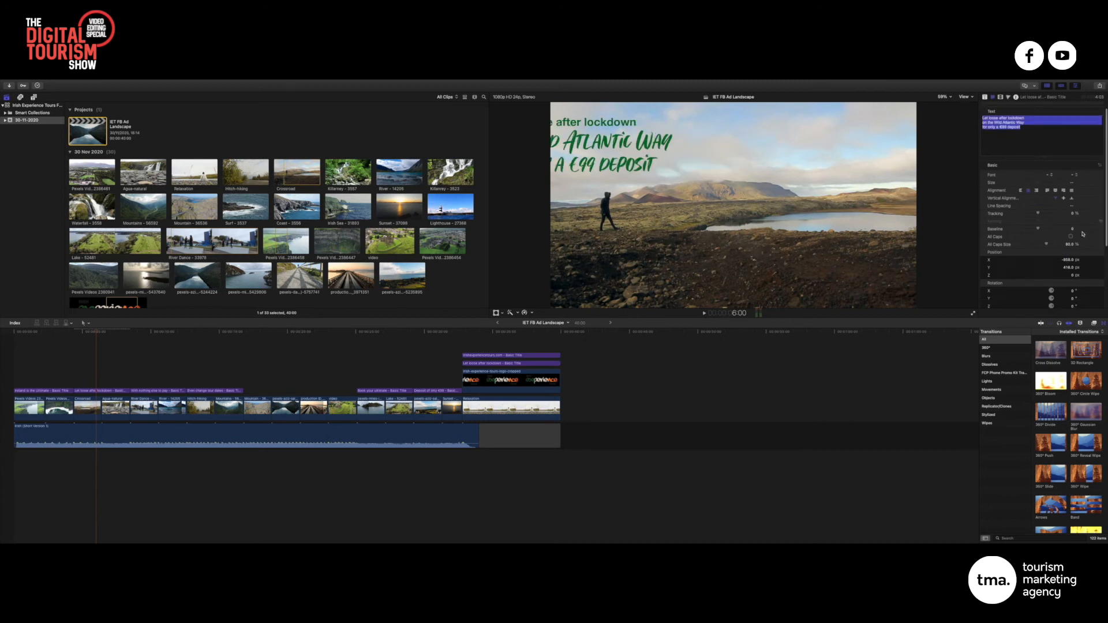
pyautogui.click(1089, 275)
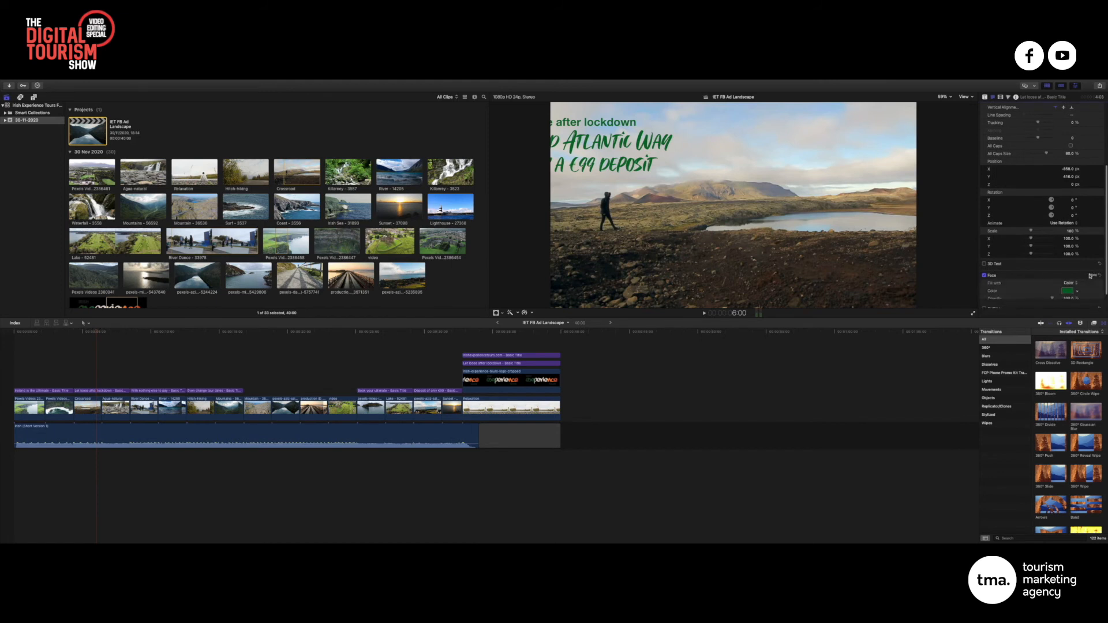
pyautogui.scroll(-1, 1082, 269)
pyautogui.click(1078, 261)
pyautogui.moveTo(1030, 284); pyautogui.dragTo(1026, 268)
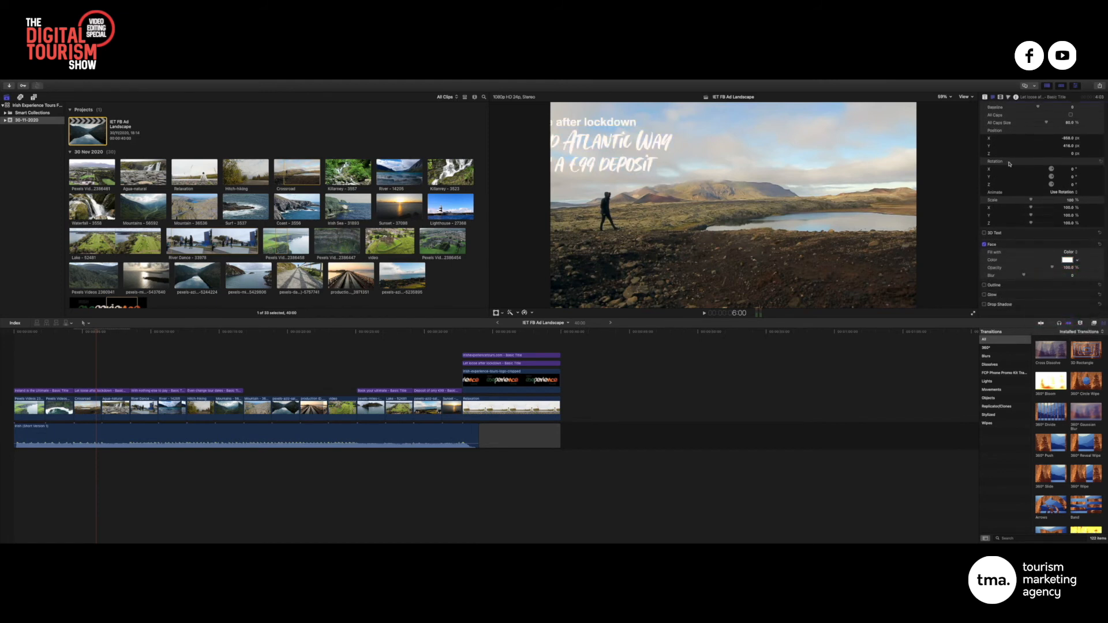
# Enable a black Glow on the title with Blur 2.51 and Opacity 73.28%
pyautogui.scroll(1, 1081, 292)
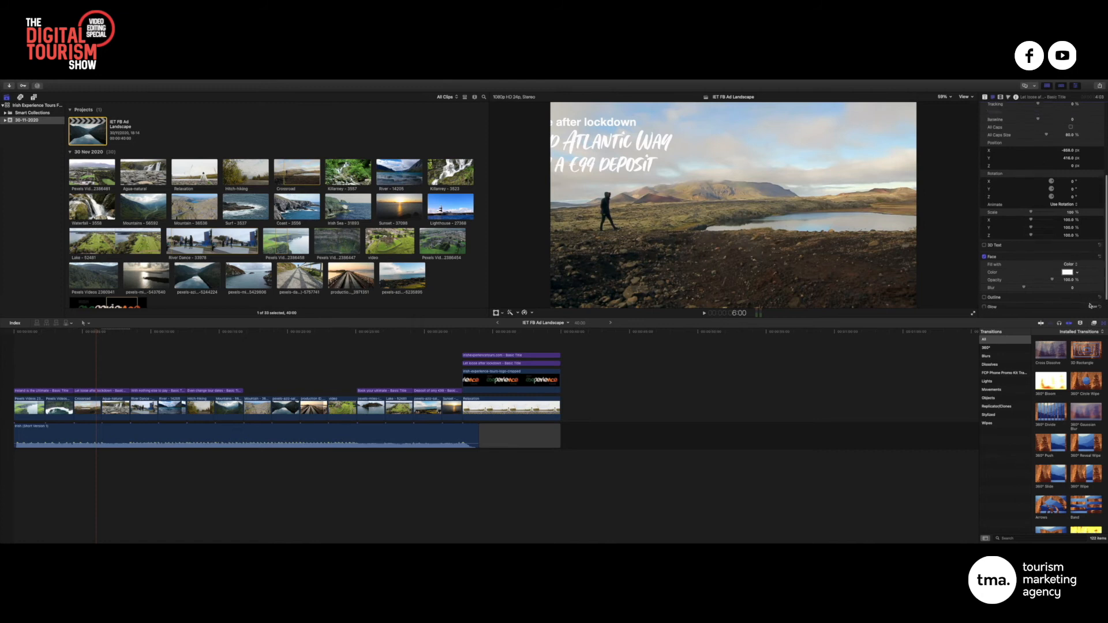
pyautogui.scroll(-2, 1091, 306)
pyautogui.click(1092, 295)
pyautogui.scroll(-4, 1091, 294)
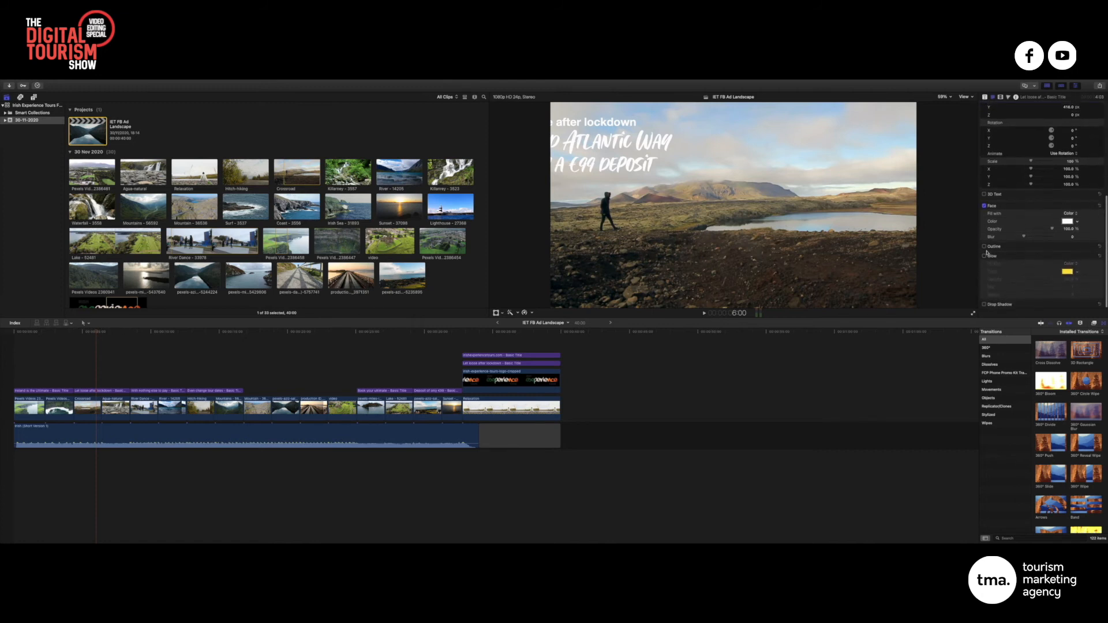
pyautogui.click(985, 256)
pyautogui.click(1077, 271)
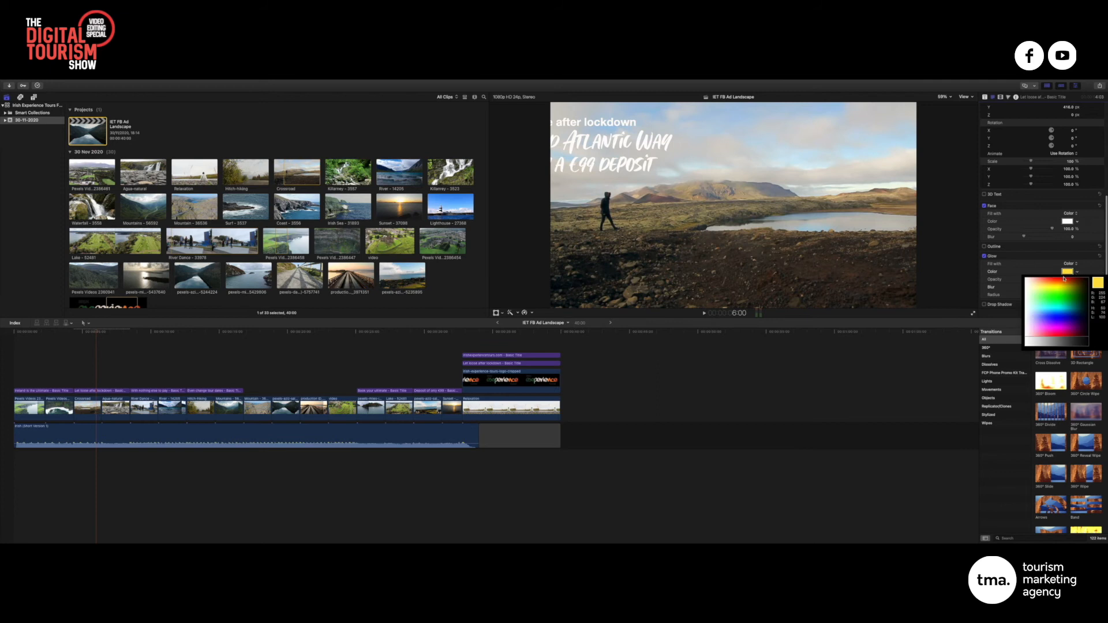
pyautogui.click(1026, 281)
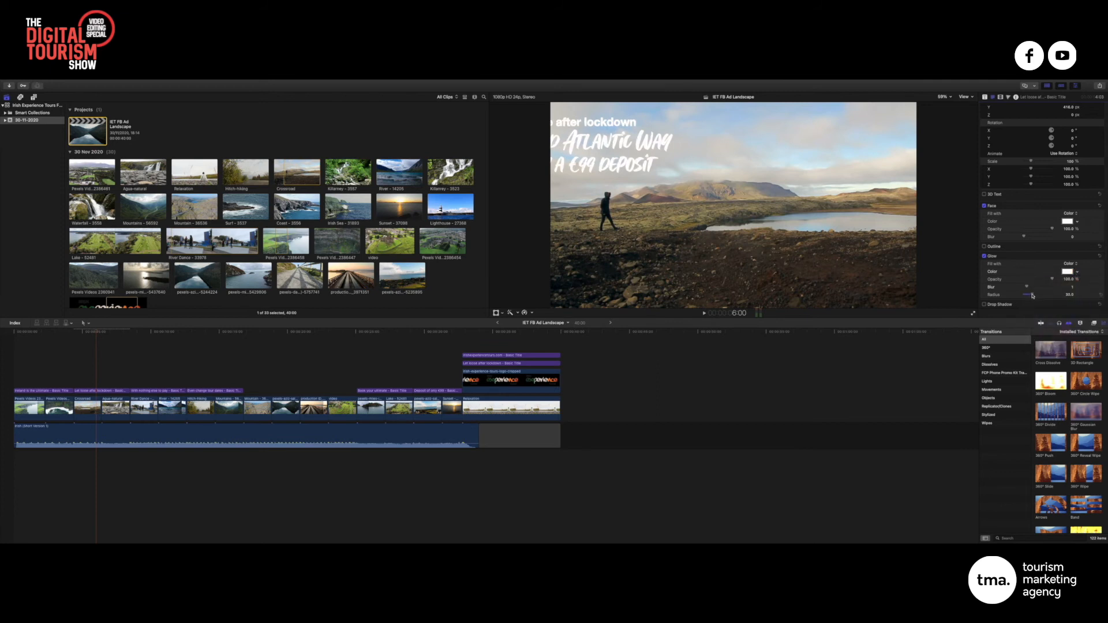
pyautogui.click(1075, 273)
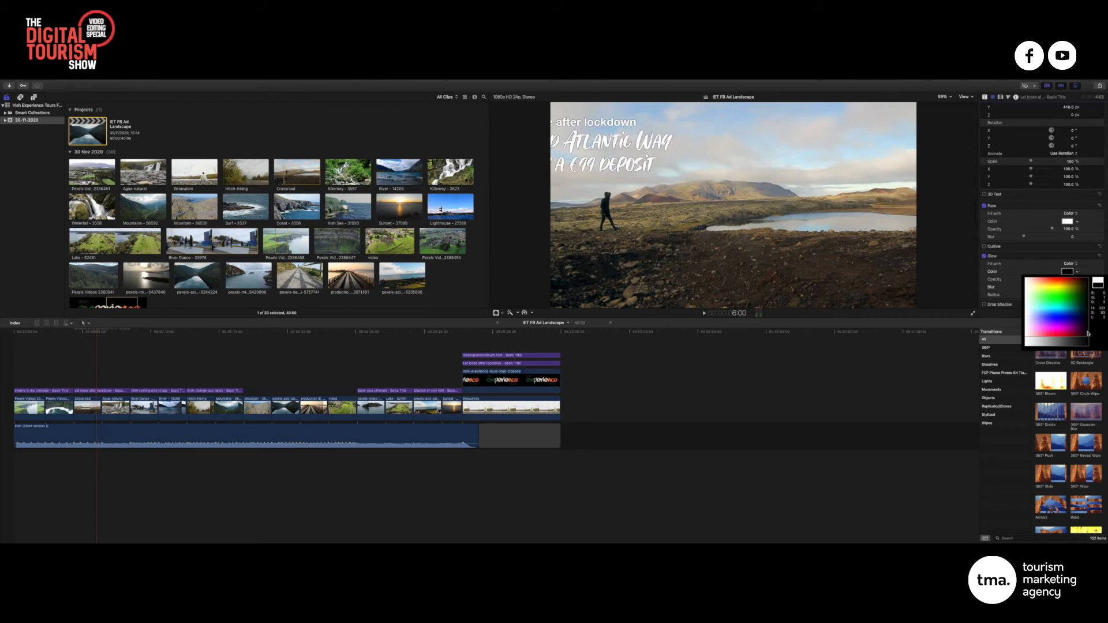
pyautogui.click(1041, 289)
pyautogui.moveTo(1028, 287); pyautogui.dragTo(1034, 288)
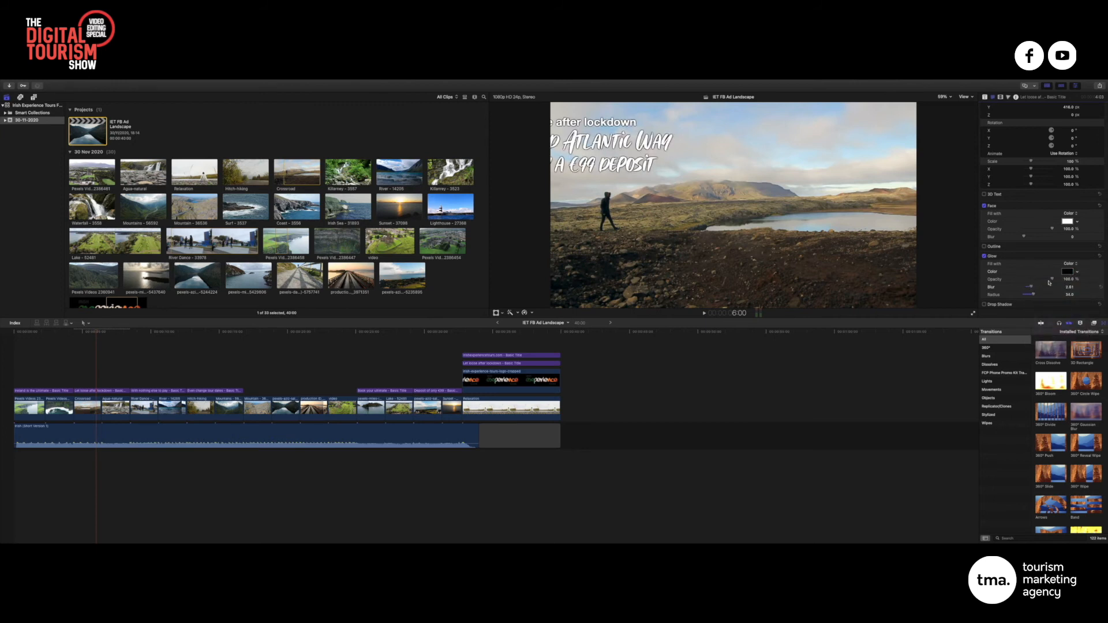
pyautogui.moveTo(1052, 279); pyautogui.dragTo(1044, 280)
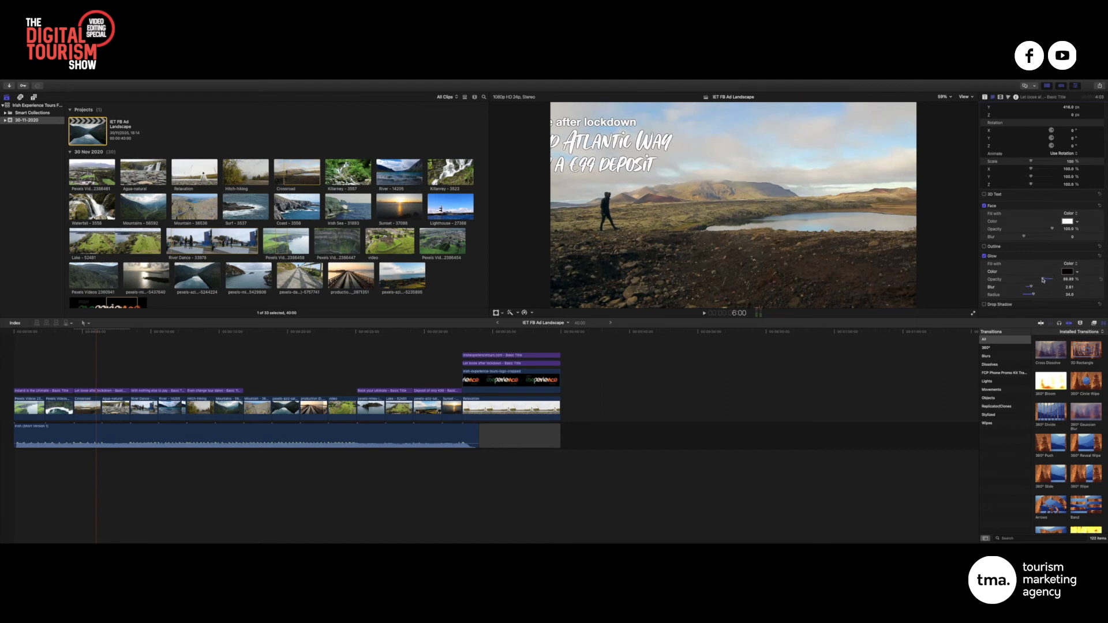
pyautogui.scroll(5, 1067, 172)
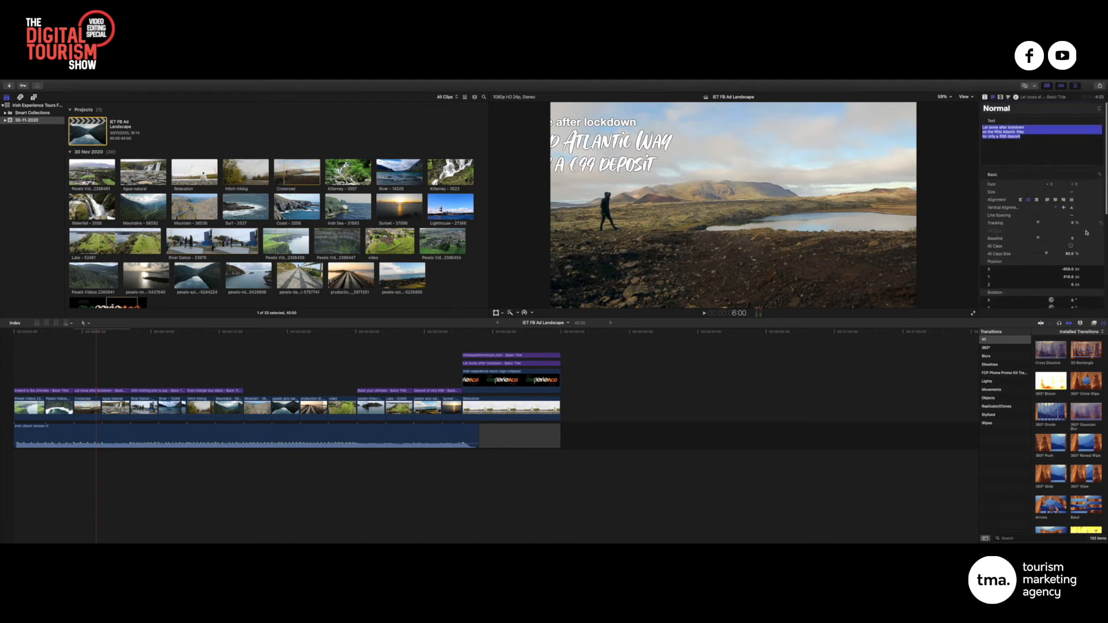
# Centre the hiker-shot title horizontally and move it lower in the frame
pyautogui.moveTo(1067, 269); pyautogui.dragTo(1067, 269)
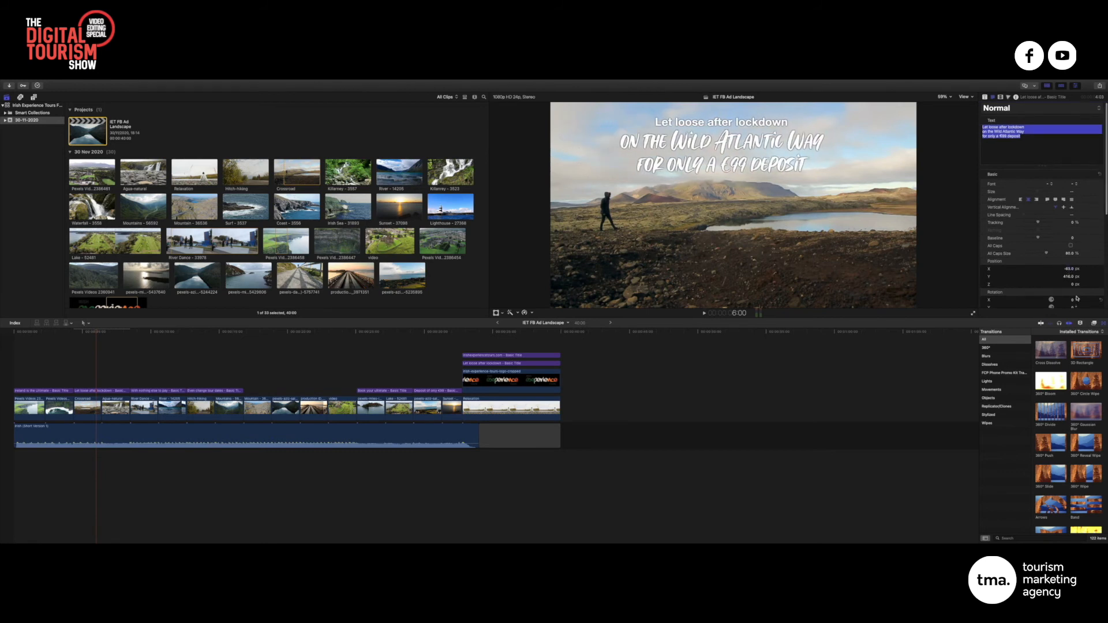
pyautogui.scroll(-2, 1077, 299)
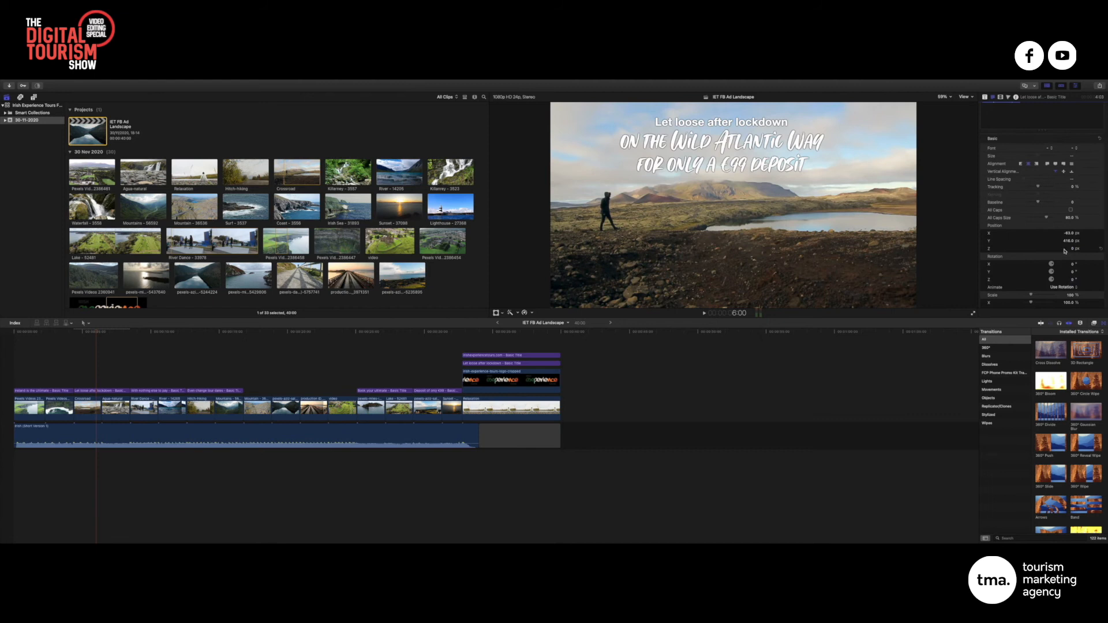
pyautogui.moveTo(1070, 242); pyautogui.dragTo(1070, 242)
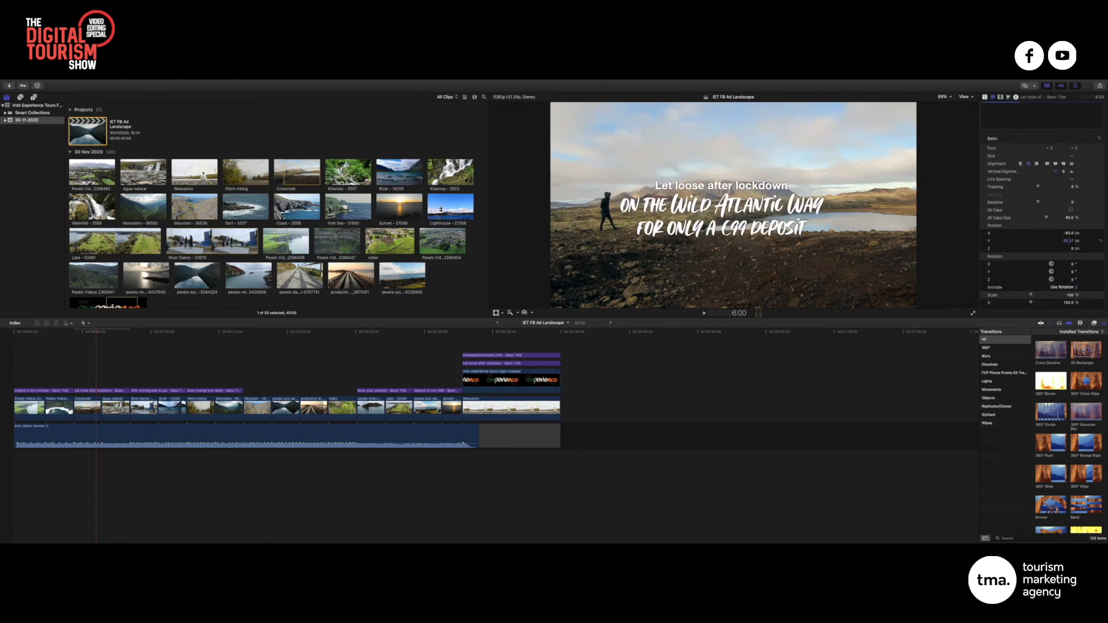
pyautogui.scroll(-1, 1064, 234)
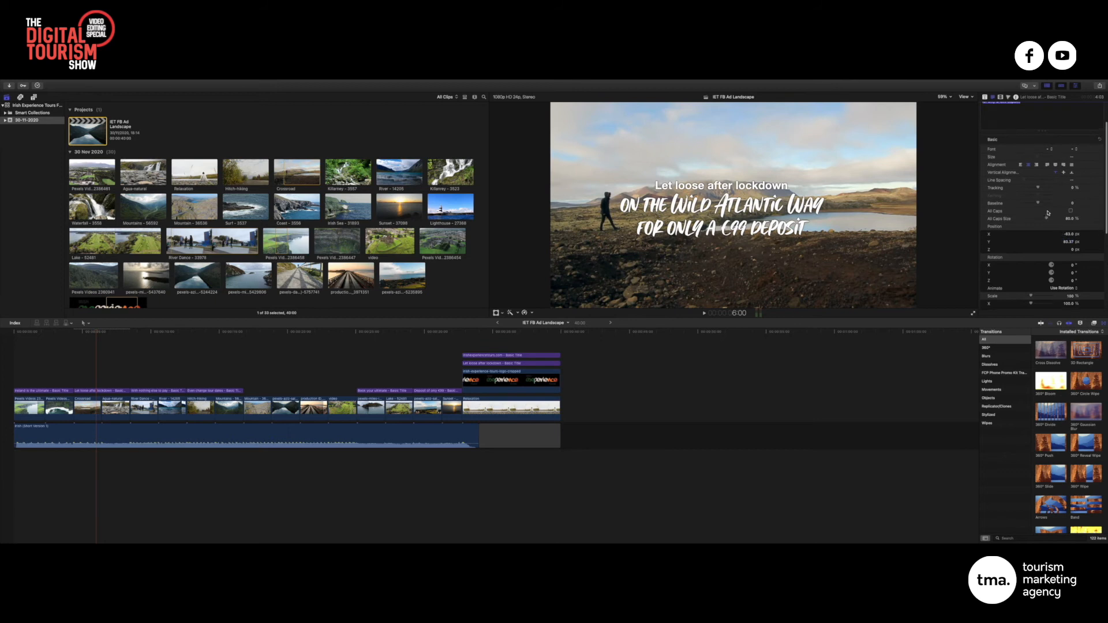
pyautogui.scroll(3, 1047, 215)
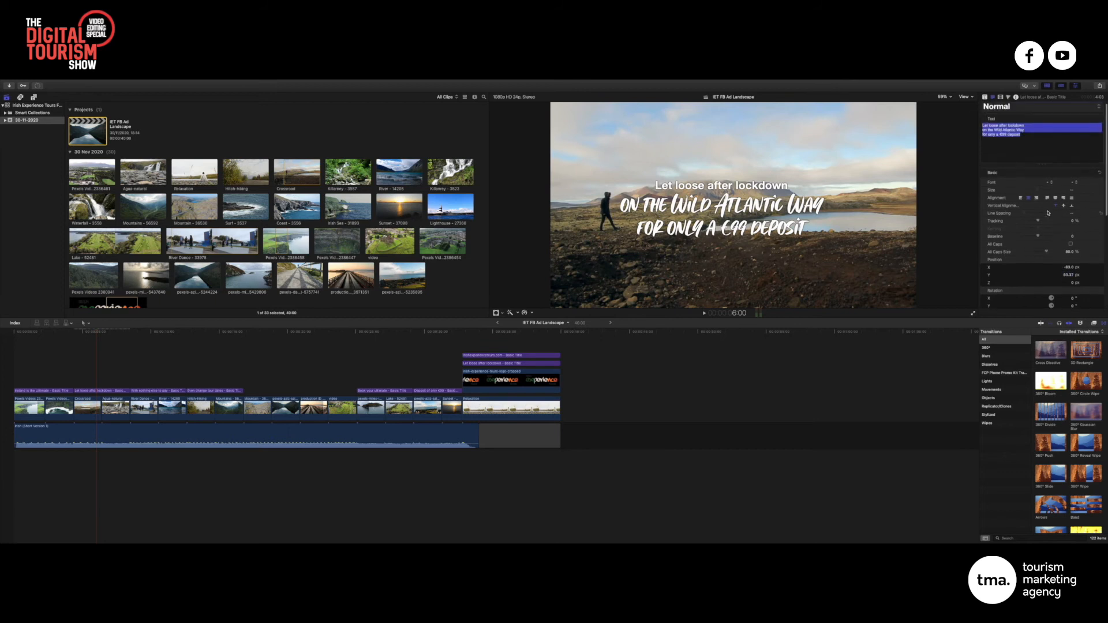
# Enlarge the two script lines to about 181, tighten line spacing to about -140, and adjust Position X
pyautogui.click(1039, 141)
pyautogui.moveTo(985, 131); pyautogui.dragTo(972, 140)
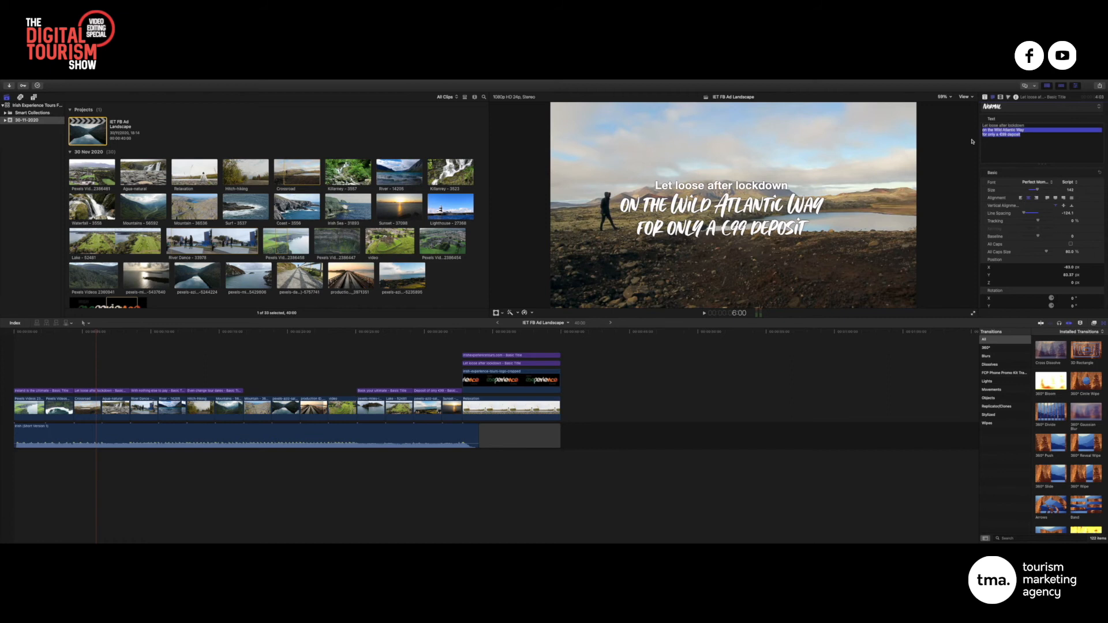
pyautogui.moveTo(1039, 190); pyautogui.dragTo(1043, 191)
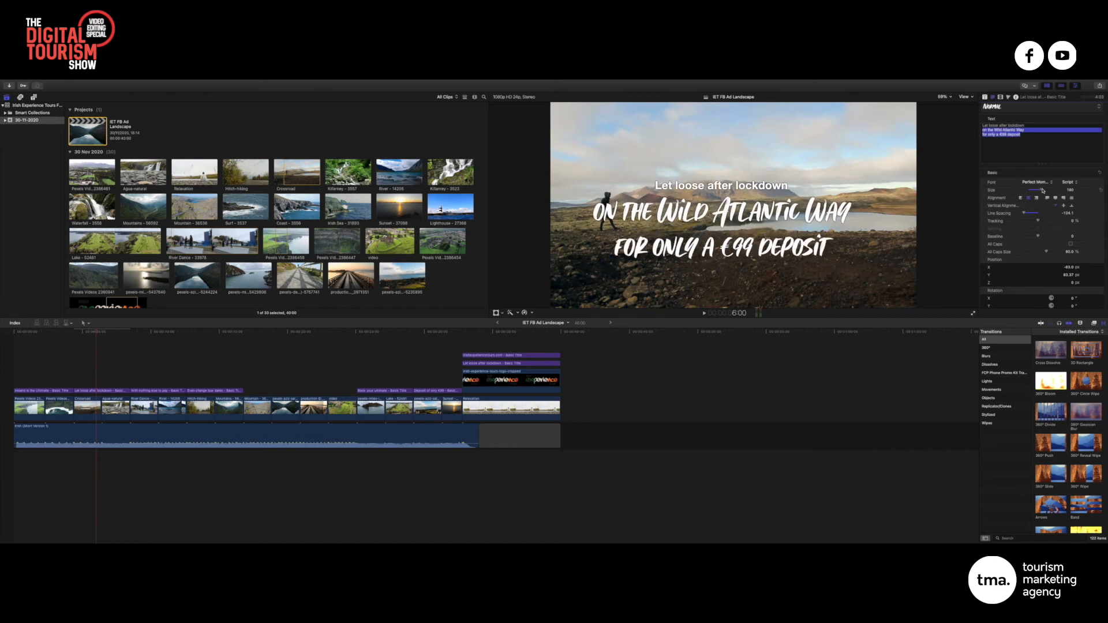
pyautogui.tripleClick(1027, 126)
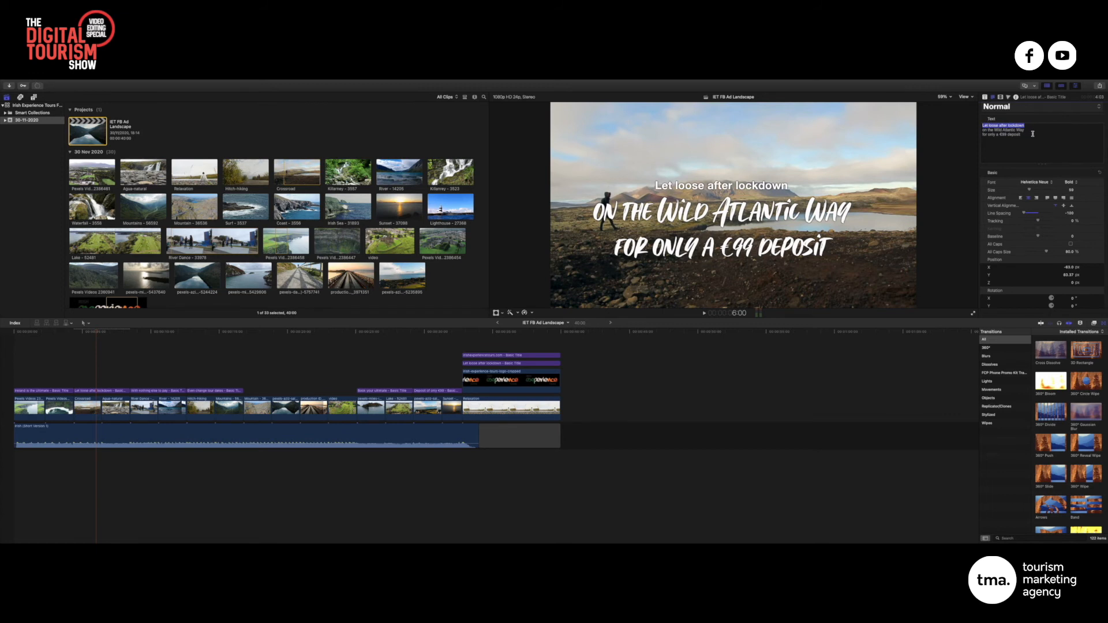
pyautogui.moveTo(1047, 136); pyautogui.dragTo(975, 129)
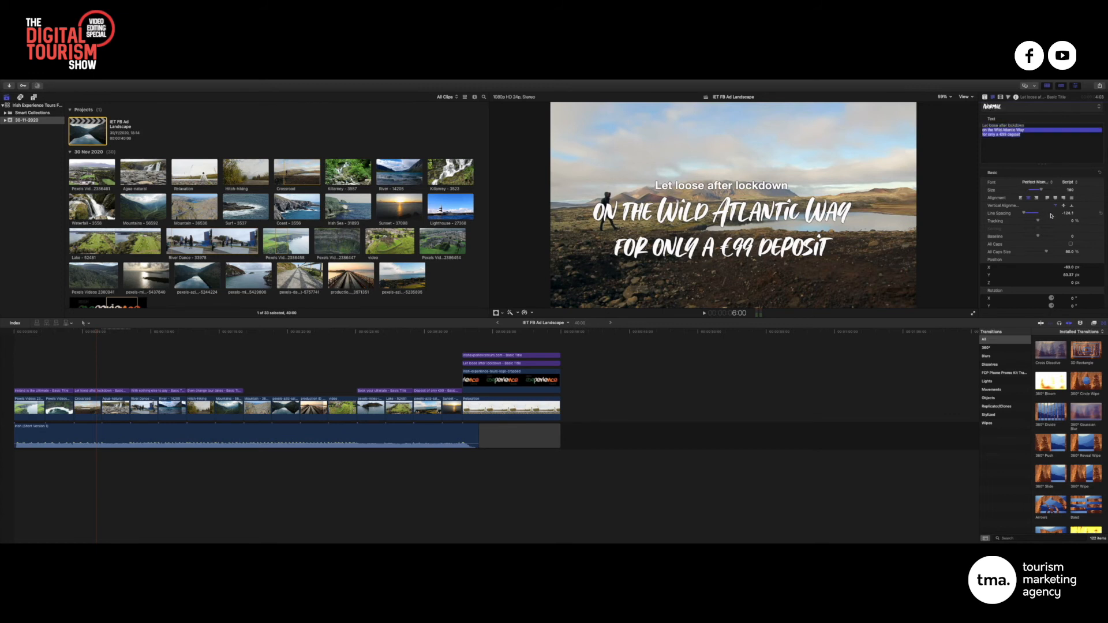
pyautogui.moveTo(1068, 215); pyautogui.dragTo(1062, 215)
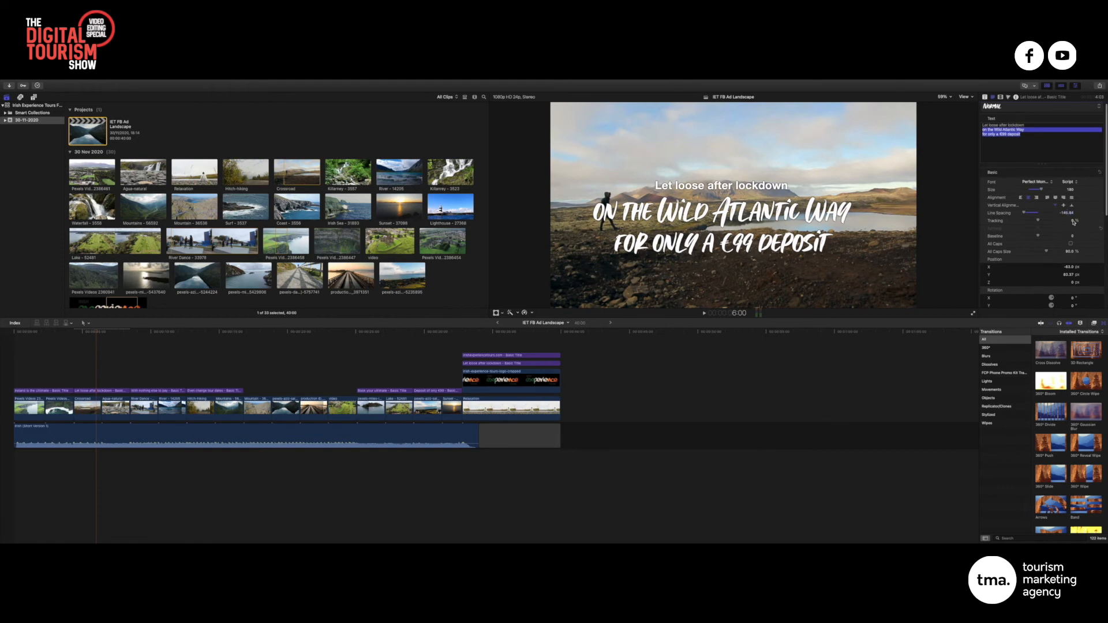
pyautogui.moveTo(1069, 269); pyautogui.dragTo(1068, 217)
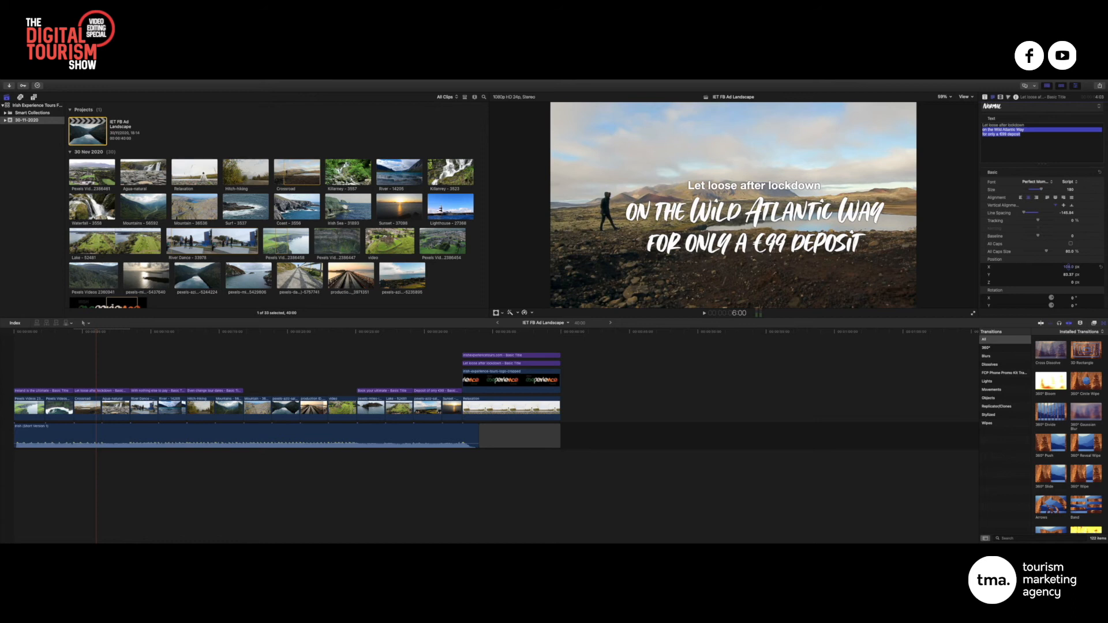
pyautogui.moveTo(1068, 267); pyautogui.dragTo(1068, 223)
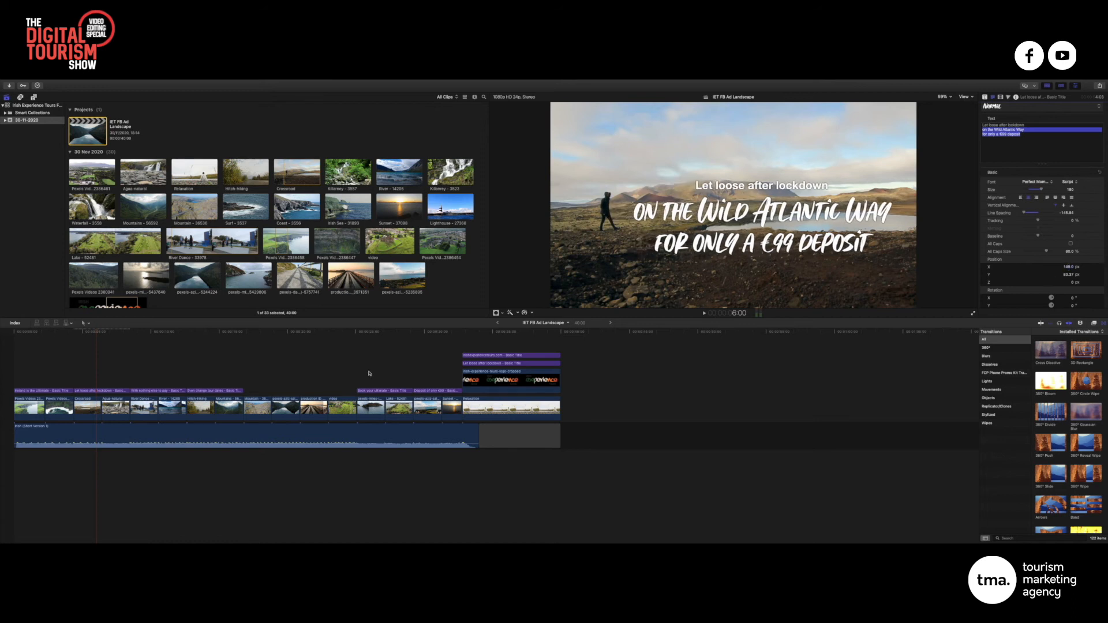
# Raise the hiker-shot title to about Position Y 148 px and return the playhead to the start
pyautogui.click(102, 334)
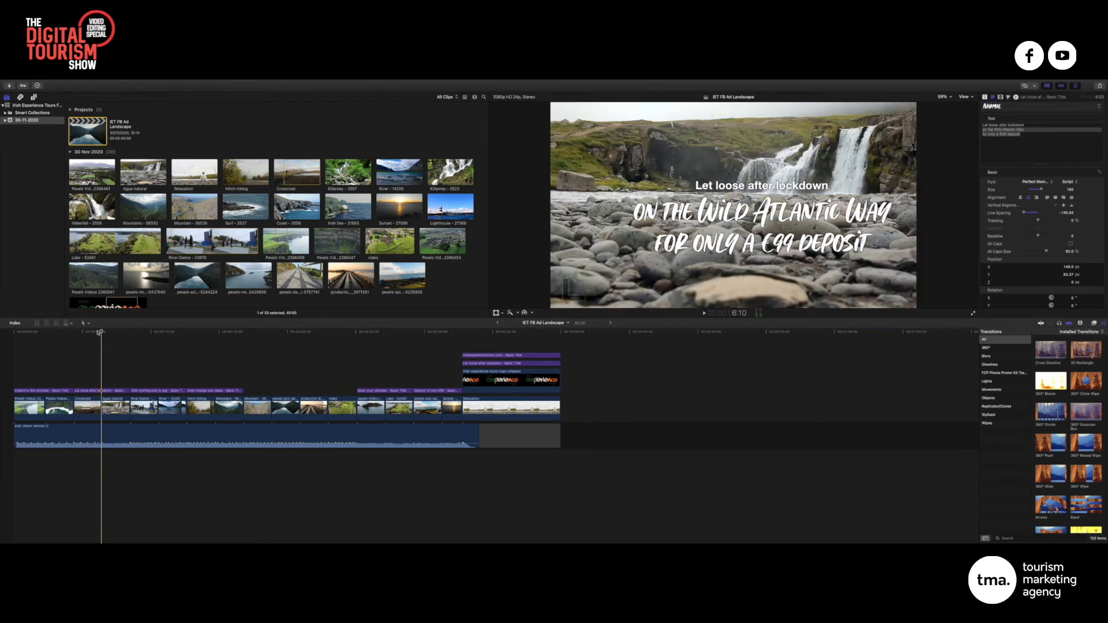
pyautogui.moveTo(100, 332); pyautogui.dragTo(92, 332)
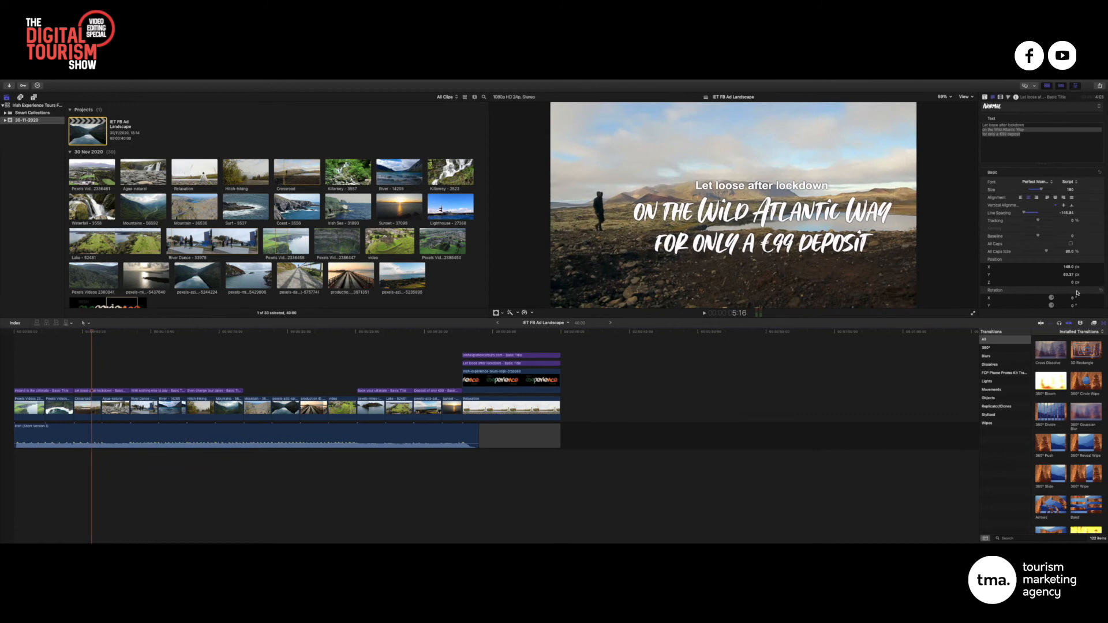
pyautogui.moveTo(1070, 275)
pyautogui.mouseDown()
pyautogui.moveTo(1071, 260)
pyautogui.moveTo(1059, 268)
pyautogui.mouseUp()
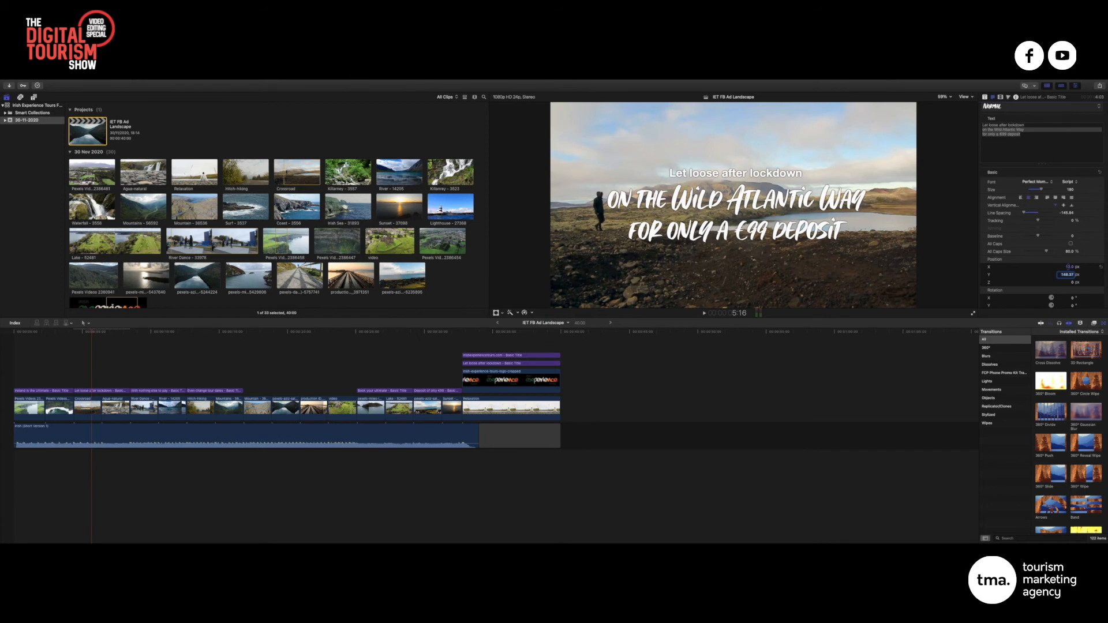
pyautogui.scroll(-1, 1067, 268)
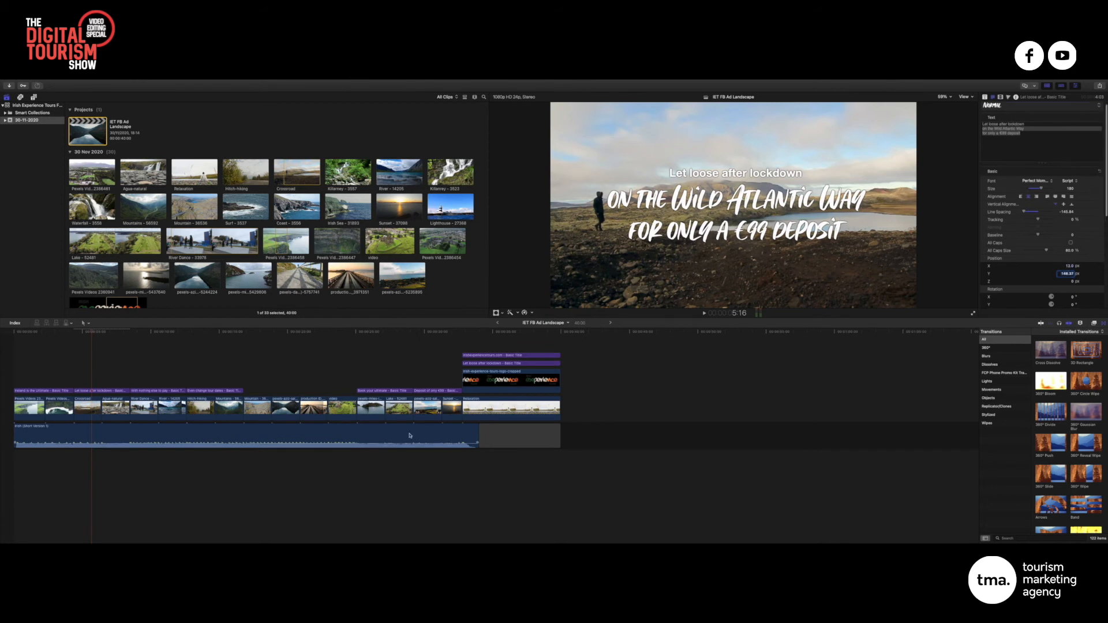
pyautogui.click(103, 332)
pyautogui.click(17, 332)
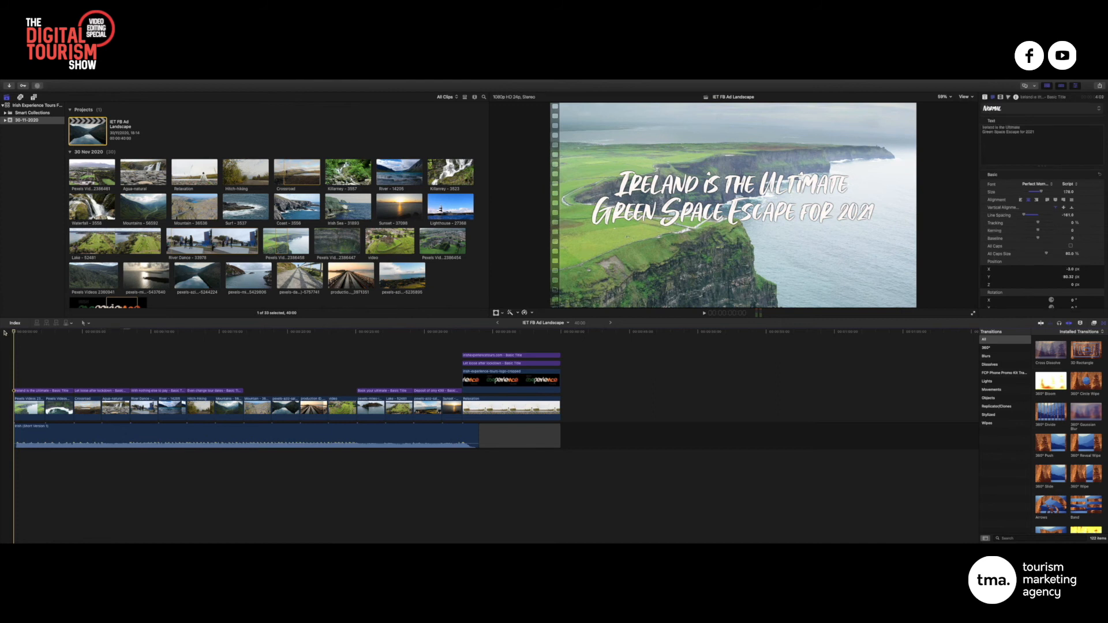
# Watch the ad through to the green end card, stop, and move back to the 'Book your ultimate' title
pyautogui.press('space')
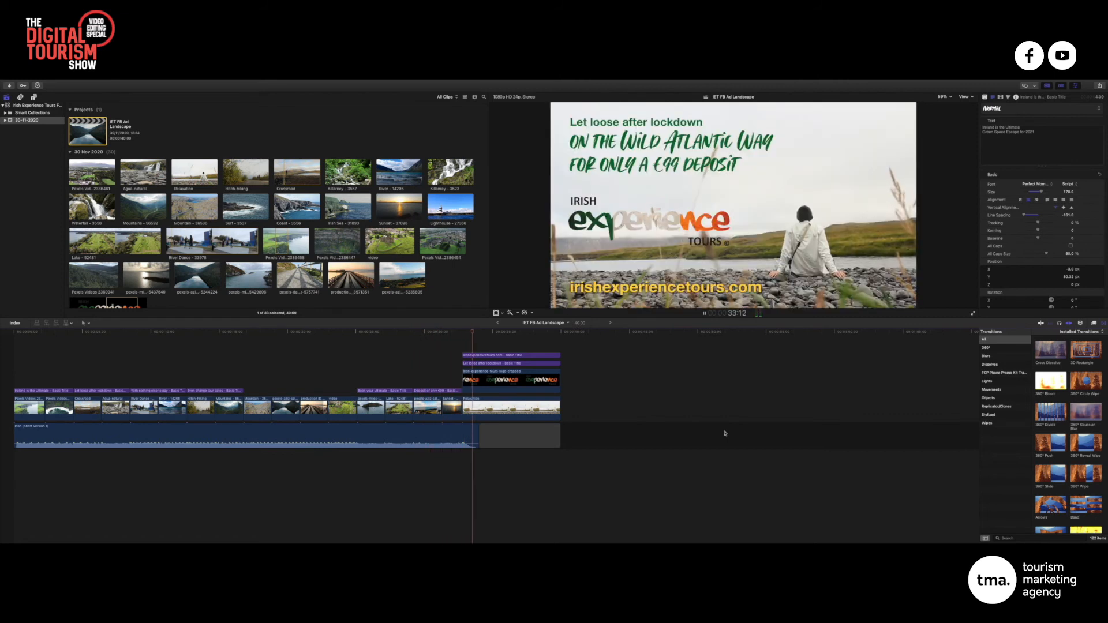
pyautogui.press('space')
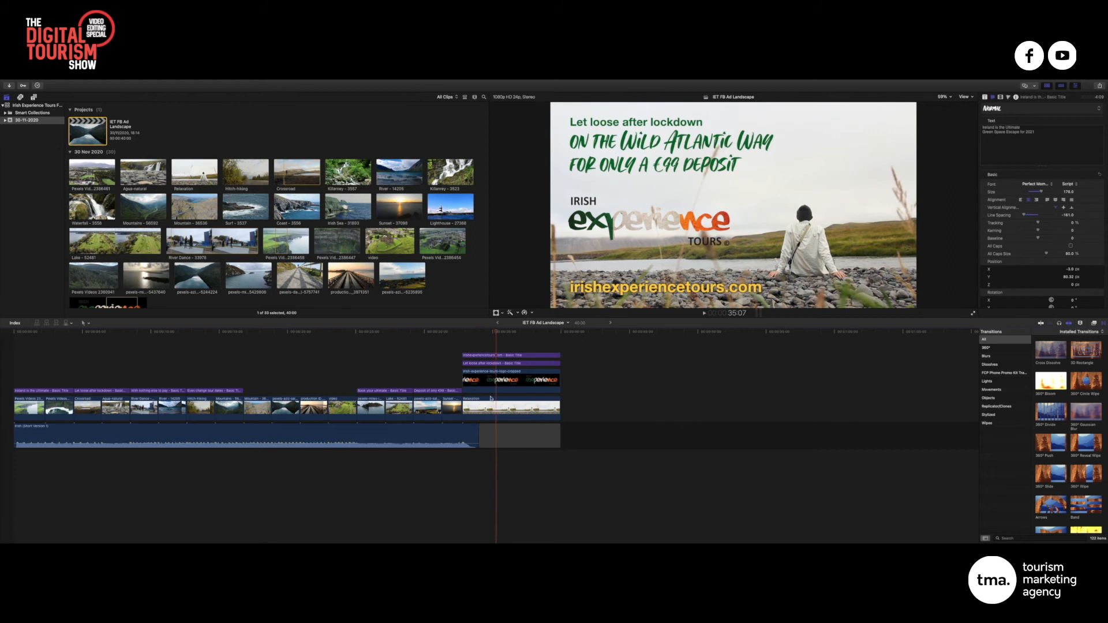
pyautogui.moveTo(408, 333); pyautogui.dragTo(386, 333)
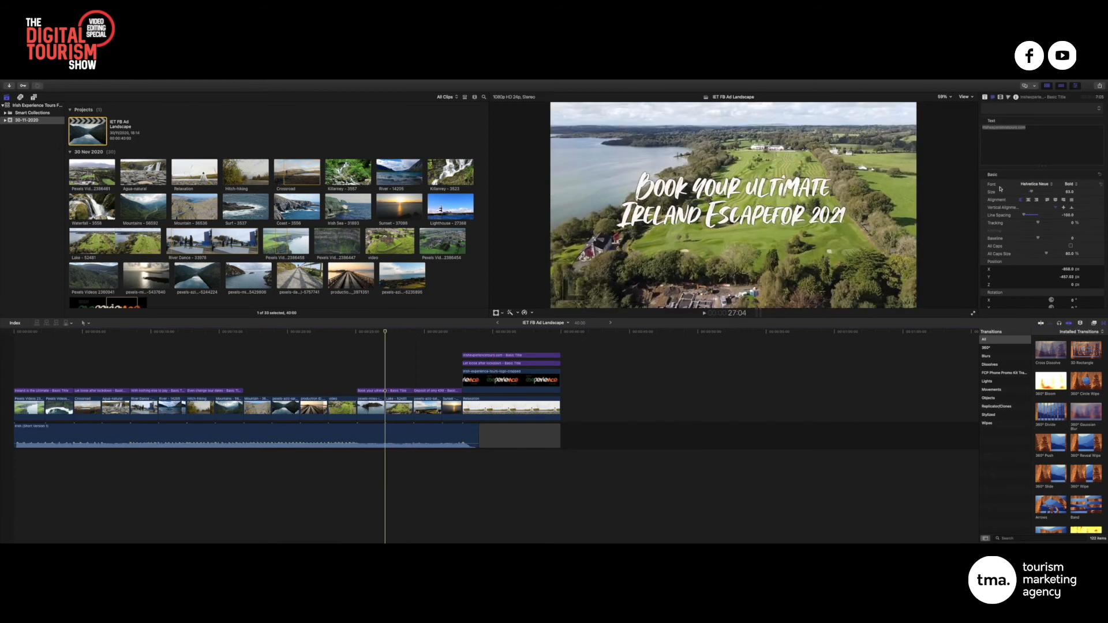
# Check the 'Book your ultimate' title and the Wild Atlantic Way €99 end card, then rewind to the start
pyautogui.click(378, 392)
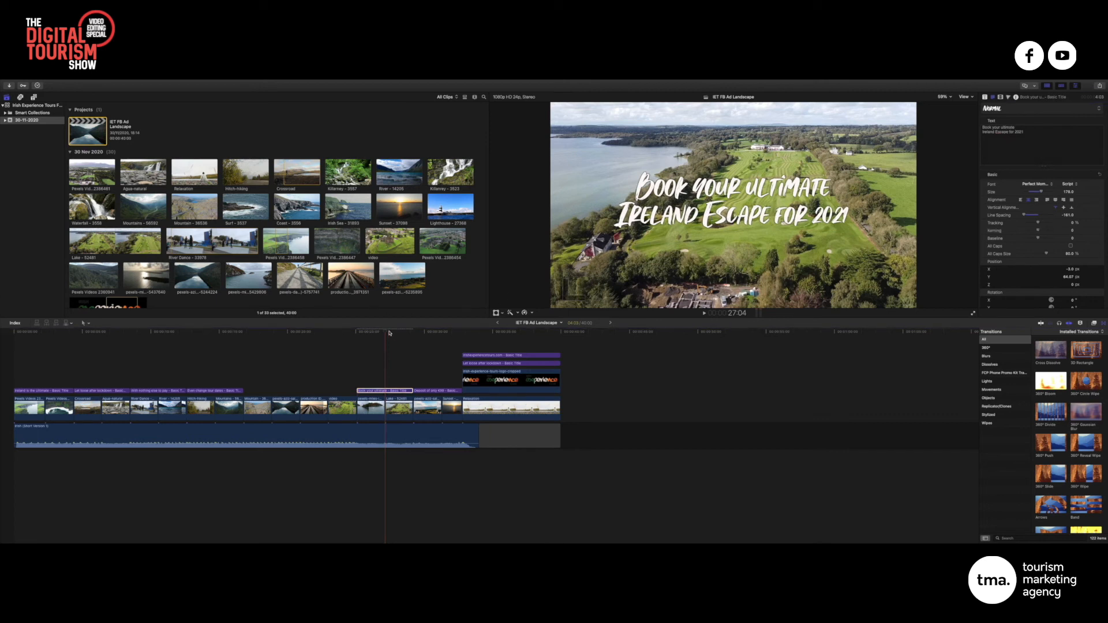
pyautogui.moveTo(389, 333); pyautogui.dragTo(559, 377)
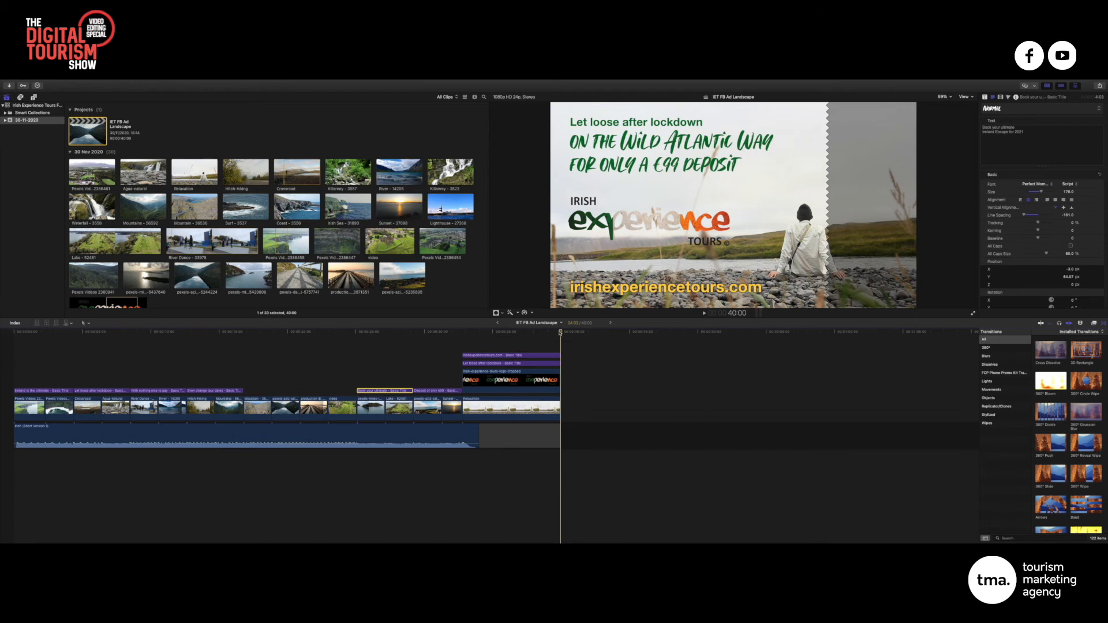
pyautogui.click(393, 333)
pyautogui.moveTo(372, 339); pyautogui.dragTo(1, 344)
# Export the project as an MPEG-4 file named 'IET FB Ad Landscape' to the Desktop
pyautogui.moveTo(2, 82)
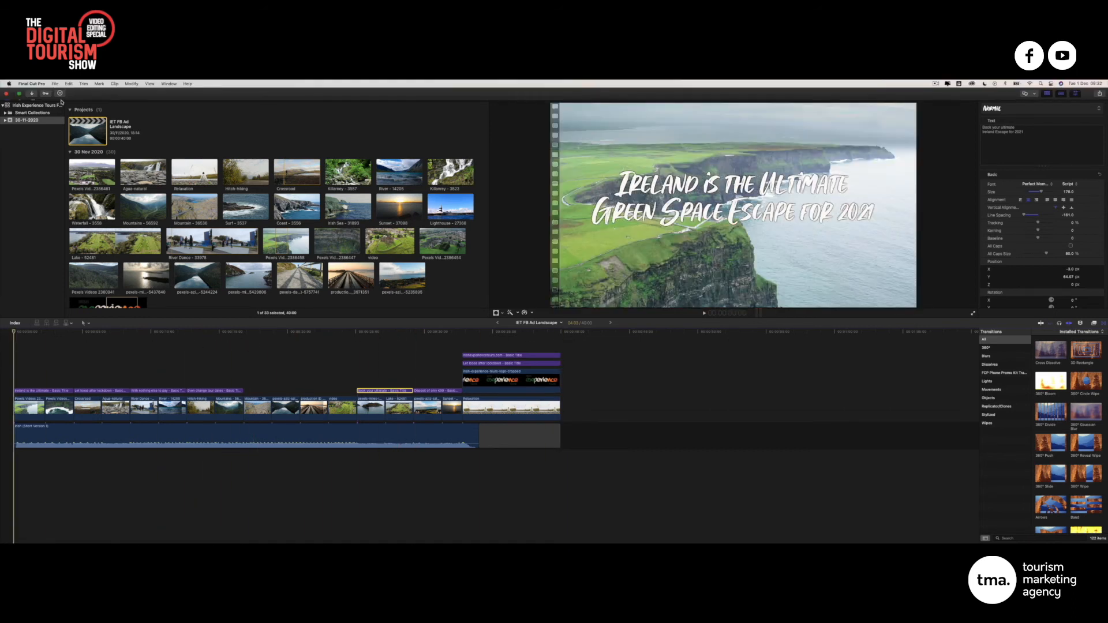
pyautogui.click(54, 84)
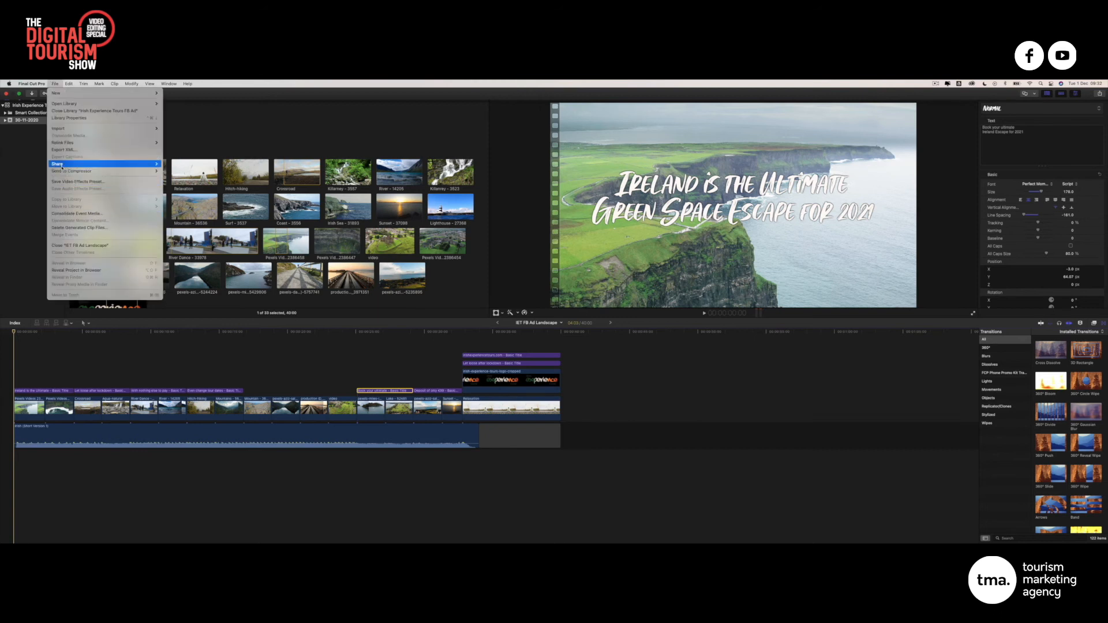
pyautogui.moveTo(92, 164)
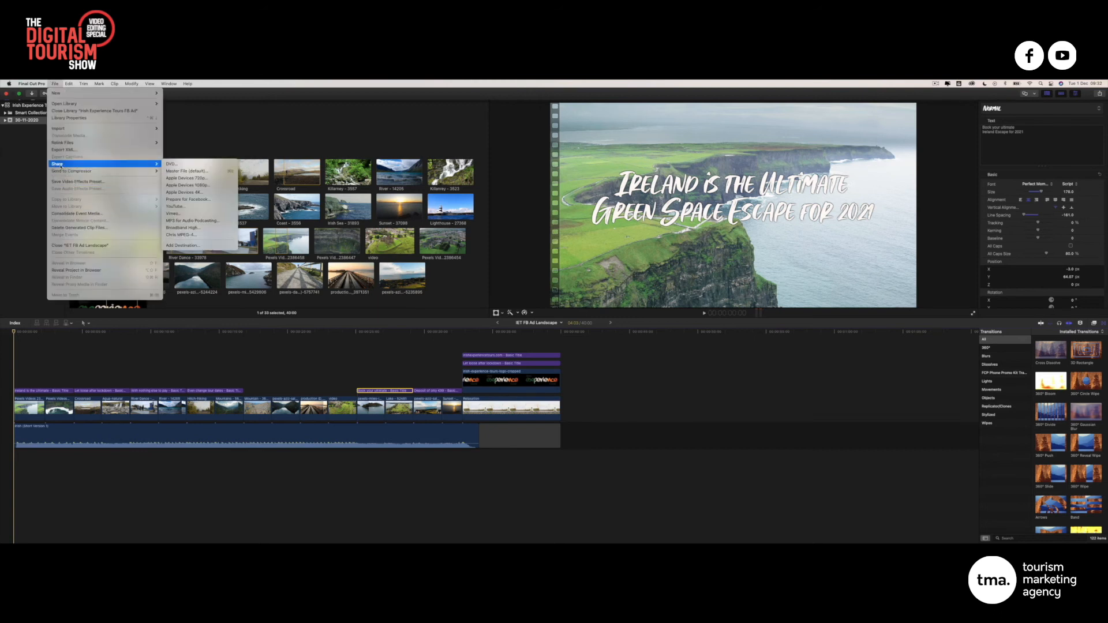
pyautogui.click(195, 235)
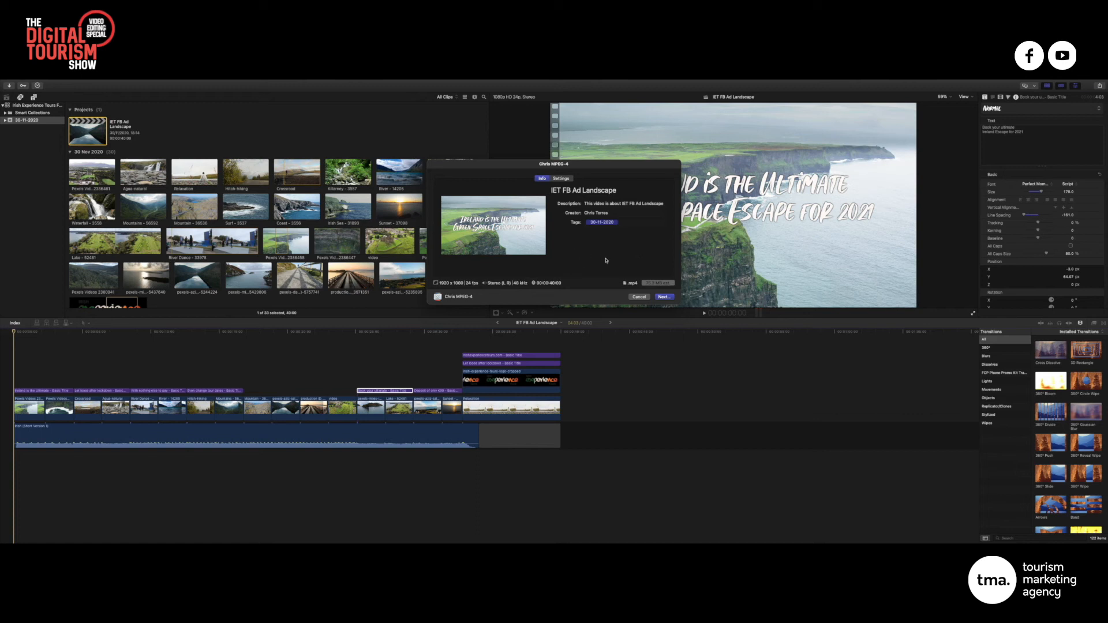
pyautogui.click(664, 297)
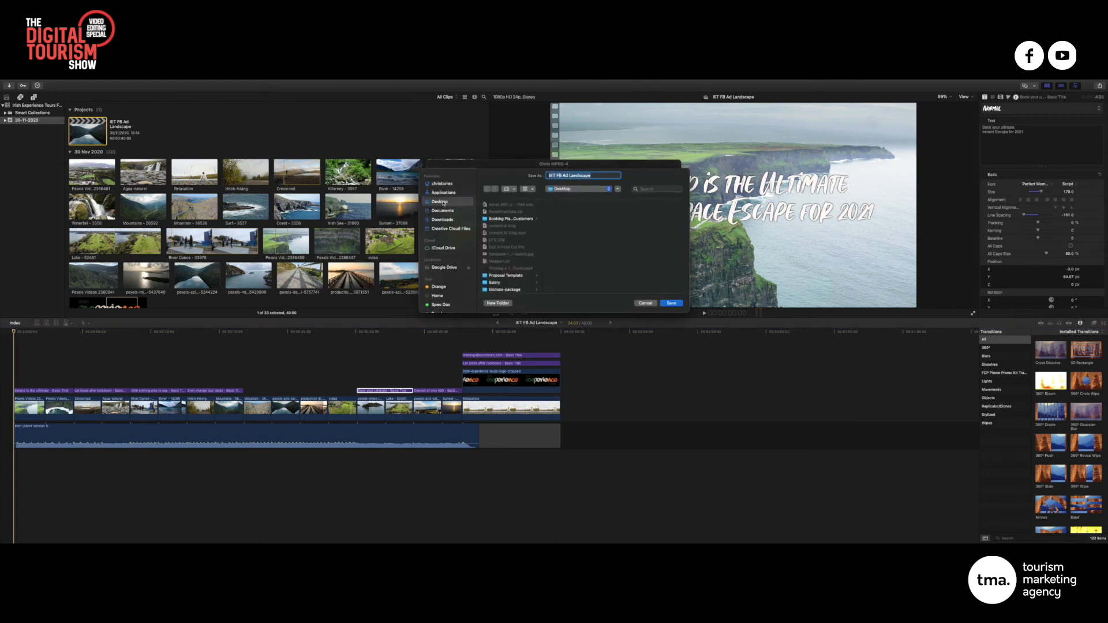
pyautogui.click(676, 303)
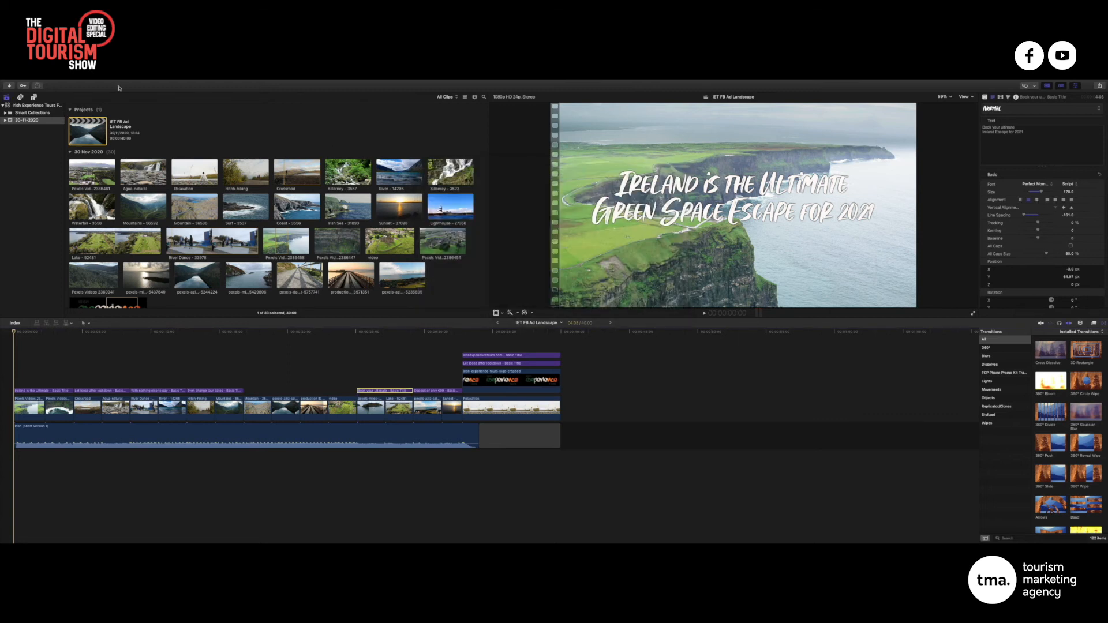
# Reopen the MPEG-4 share destination, then view and close the Background Tasks export progress
pyautogui.click(54, 83)
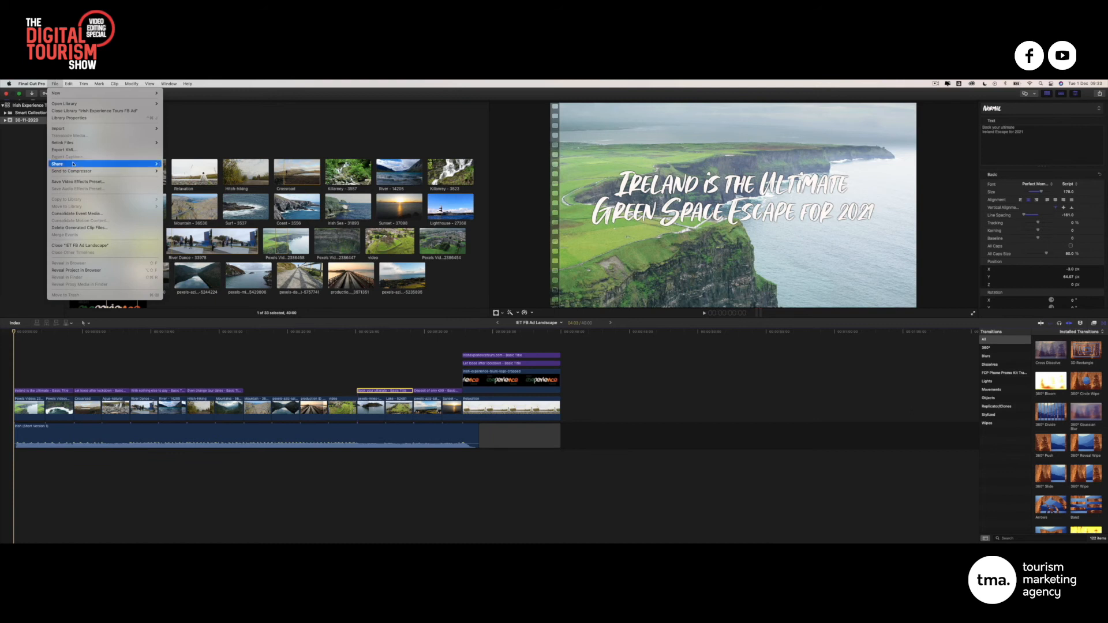
pyautogui.moveTo(70, 163)
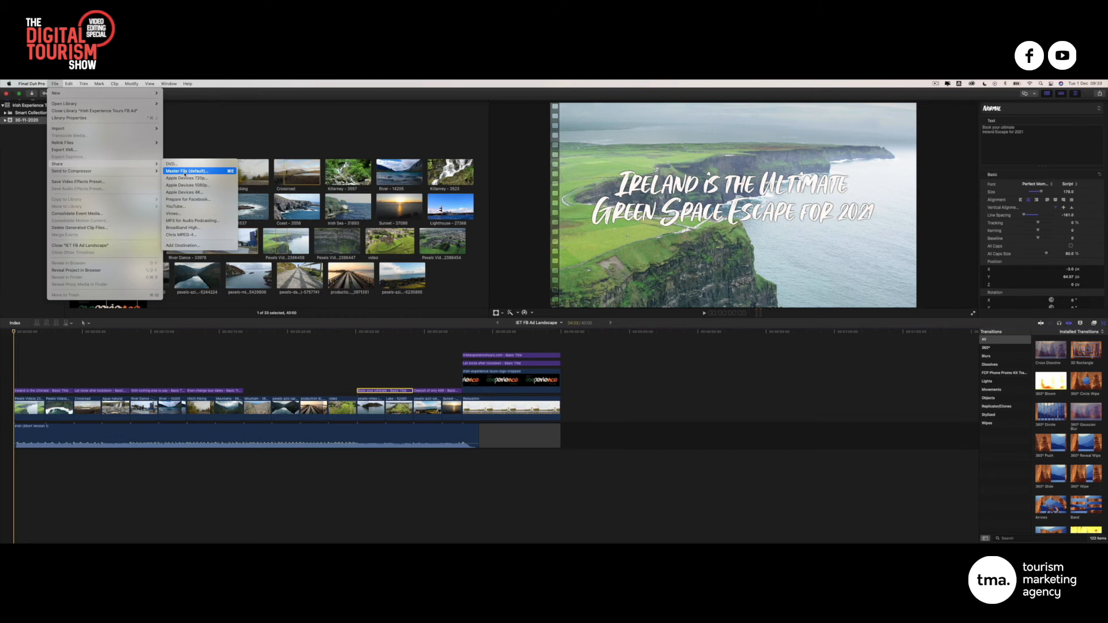
pyautogui.click(191, 235)
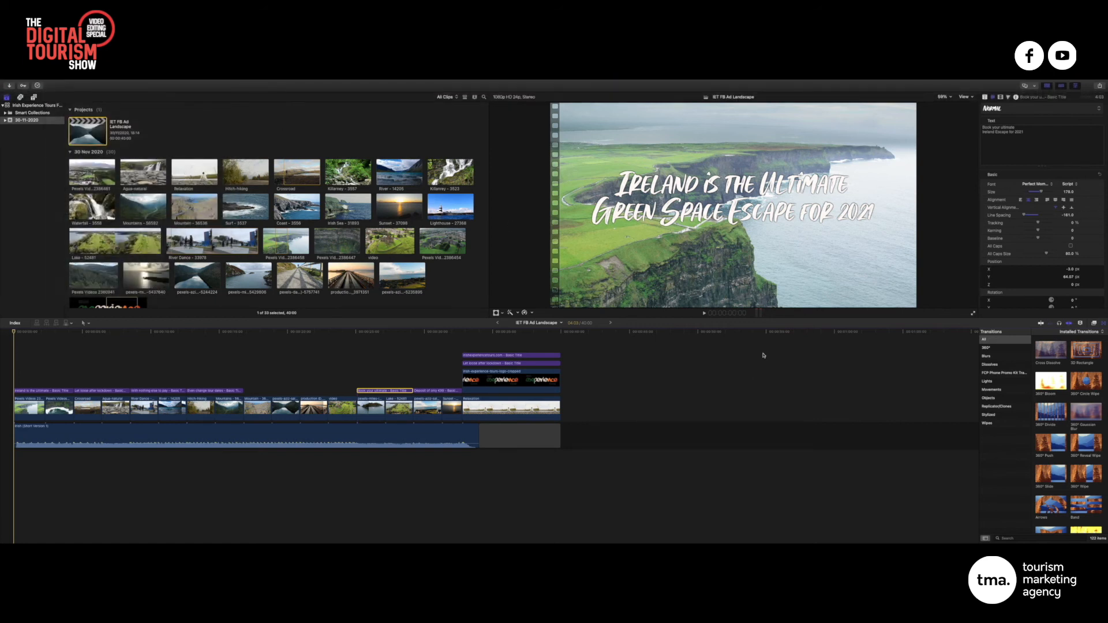
pyautogui.click(38, 86)
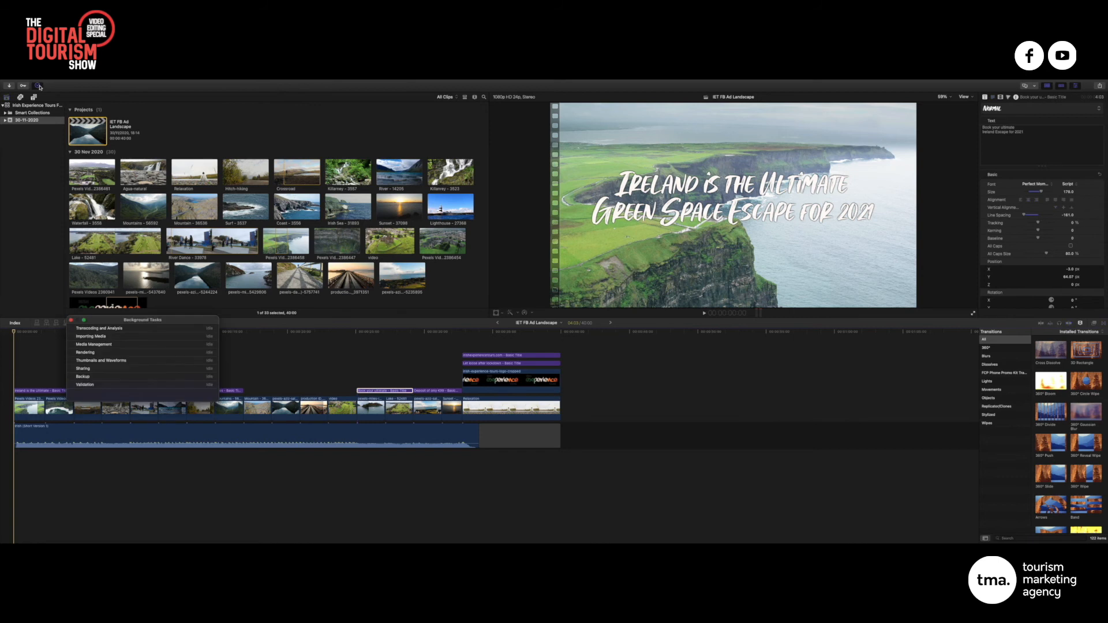
pyautogui.click(38, 86)
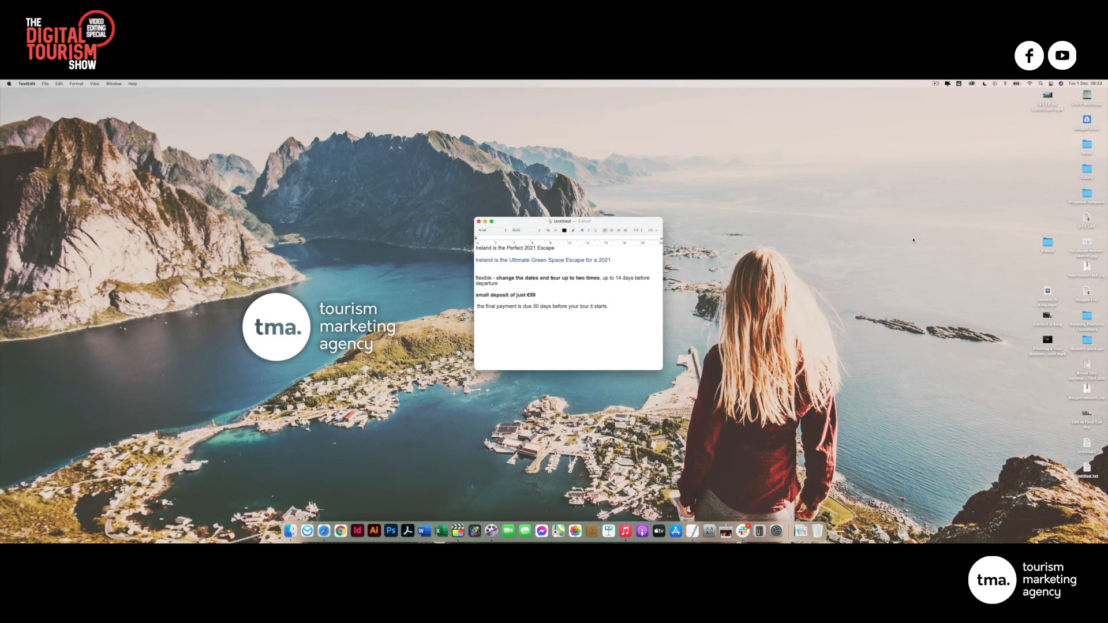
# Move 'IET FB Ad Landscape.mp4' to the desktop centre and preview it with Quick Look
pyautogui.moveTo(1048, 97); pyautogui.dragTo(699, 168)
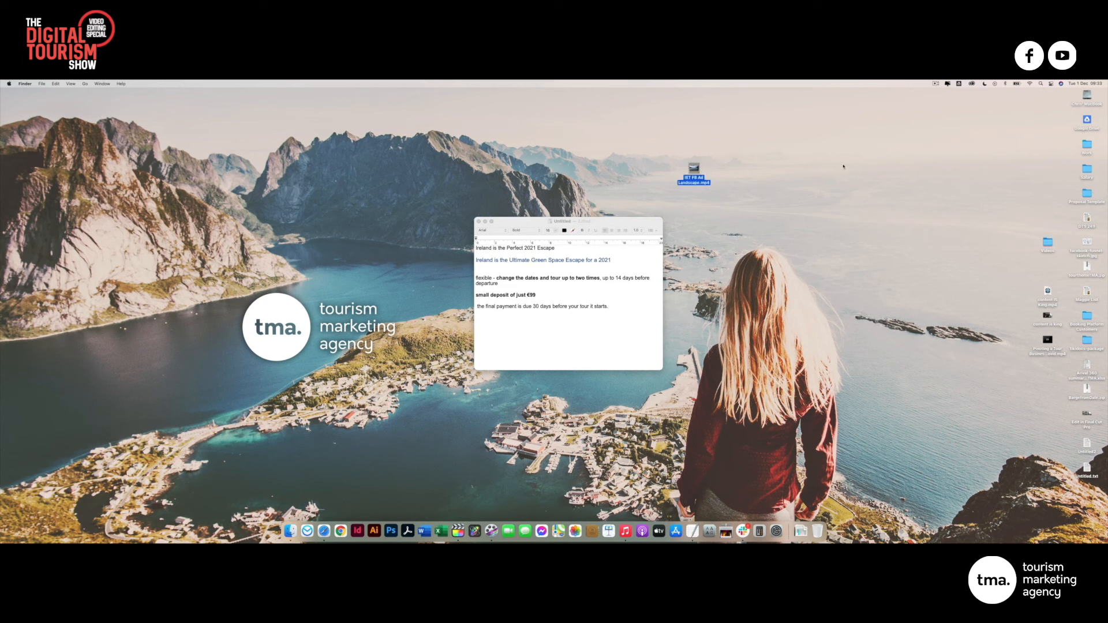
pyautogui.press('space')
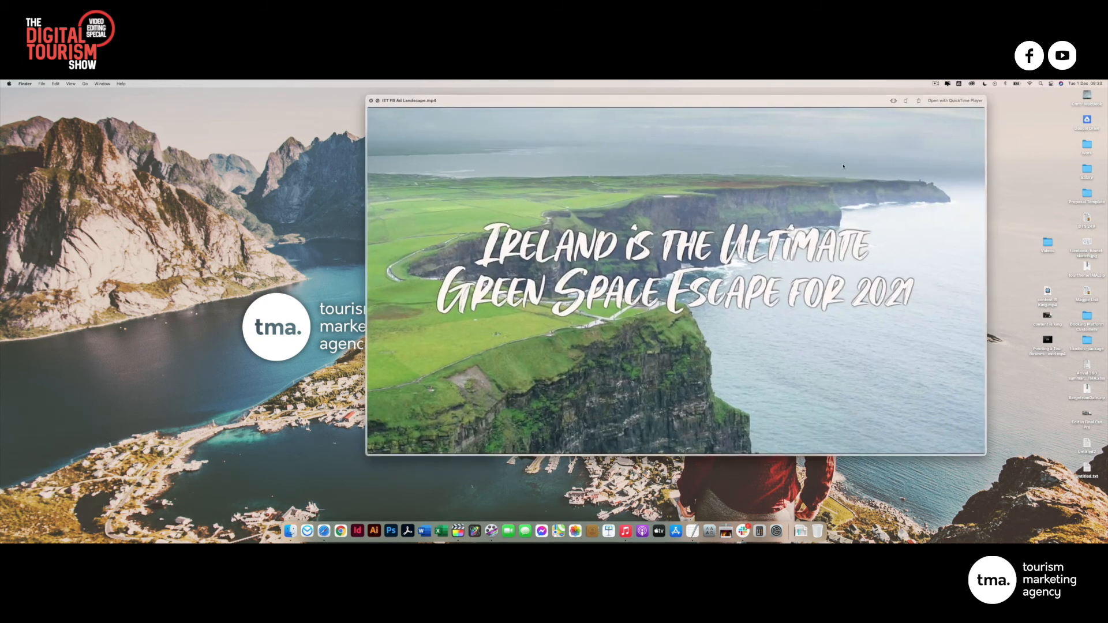